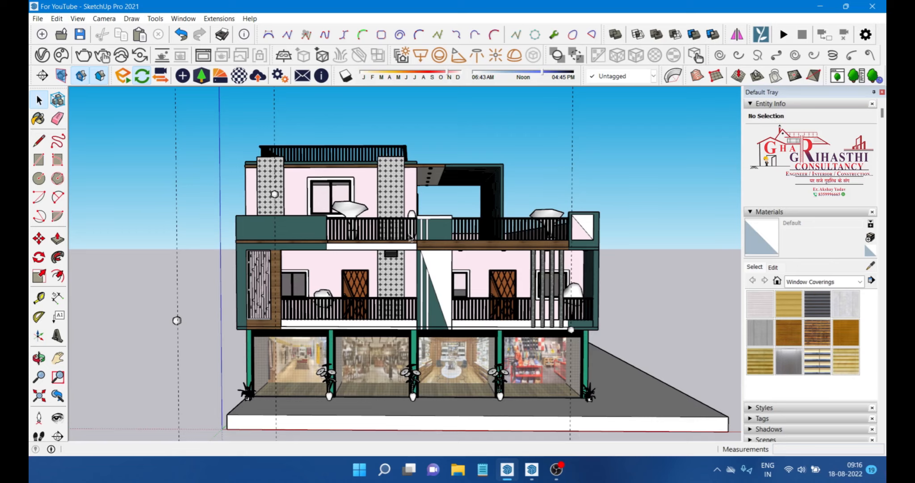
Step: Orbit and zoom around the building model to inspect its facade from different angles
{"action": "scroll", "coordinate": [410, 237], "scroll_direction": "down", "scroll_amount": 3}
{"action": "middle_click_drag", "start_coordinate": [396, 166], "coordinate": [407, 219]}
{"action": "scroll", "coordinate": [366, 181], "scroll_direction": "up", "scroll_amount": 3}
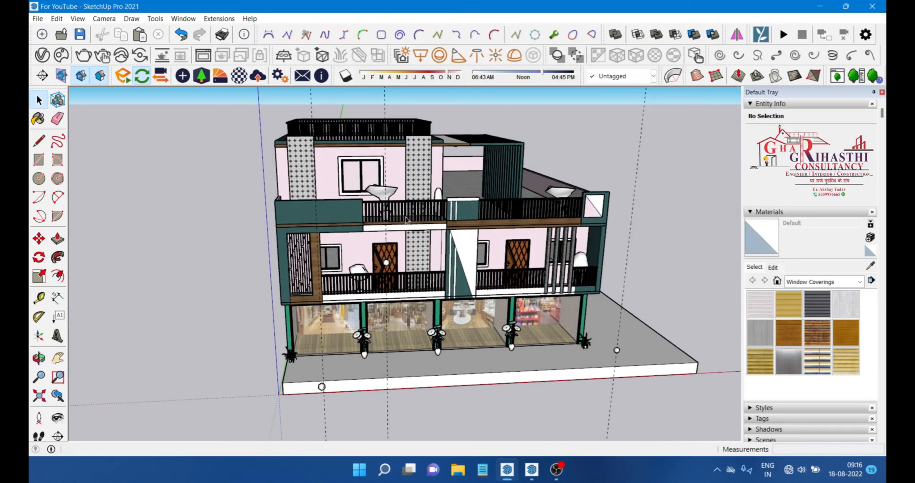
{"action": "scroll", "coordinate": [407, 219], "scroll_direction": "up", "scroll_amount": 3}
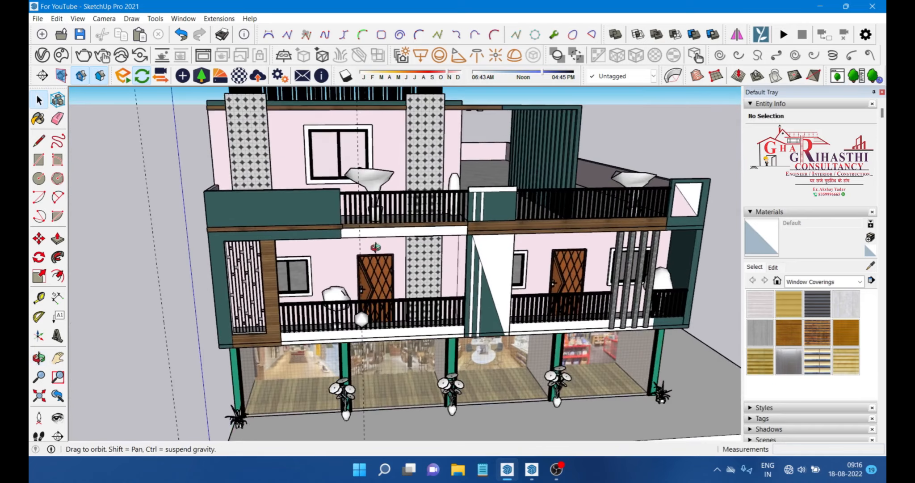
{"action": "middle_click_drag", "start_coordinate": [408, 219], "coordinate": [430, 250]}
{"action": "scroll", "coordinate": [314, 242], "scroll_direction": "down", "scroll_amount": 3}
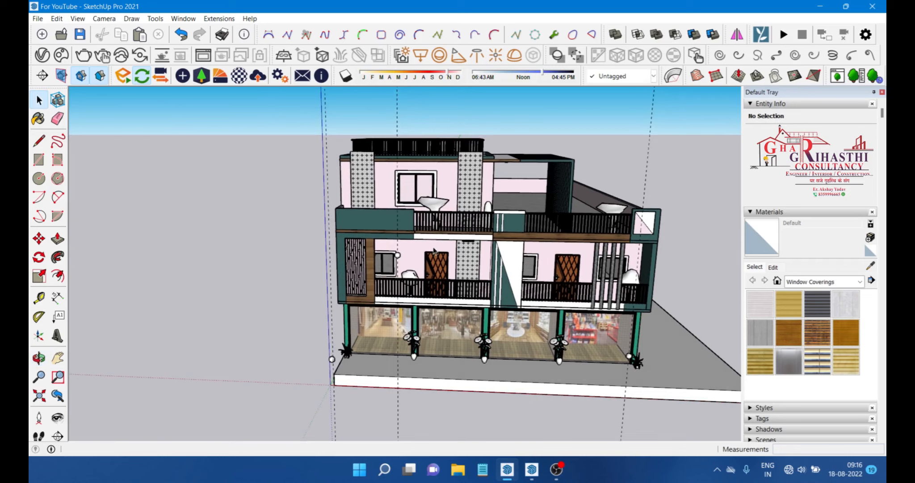
{"action": "scroll", "coordinate": [431, 245], "scroll_direction": "down", "scroll_amount": 2}
{"action": "middle_click_drag", "start_coordinate": [500, 263], "coordinate": [485, 245]}
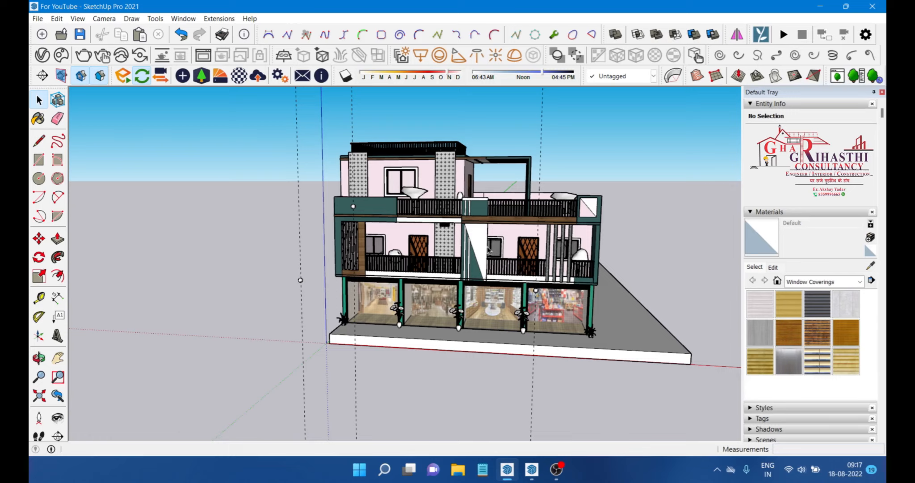
{"action": "scroll", "coordinate": [398, 194], "scroll_direction": "down", "scroll_amount": 2}
{"action": "mouse_move", "coordinate": [398, 193]}
{"action": "middle_mouse_down"}
{"action": "mouse_move", "coordinate": [409, 192]}
{"action": "mouse_move", "coordinate": [381, 203]}
{"action": "mouse_move", "coordinate": [448, 241]}
{"action": "middle_mouse_up"}
{"action": "scroll", "coordinate": [416, 177], "scroll_direction": "up", "scroll_amount": 4}
{"action": "scroll", "coordinate": [375, 206], "scroll_direction": "down", "scroll_amount": 2}
{"action": "scroll", "coordinate": [449, 242], "scroll_direction": "up", "scroll_amount": 2}
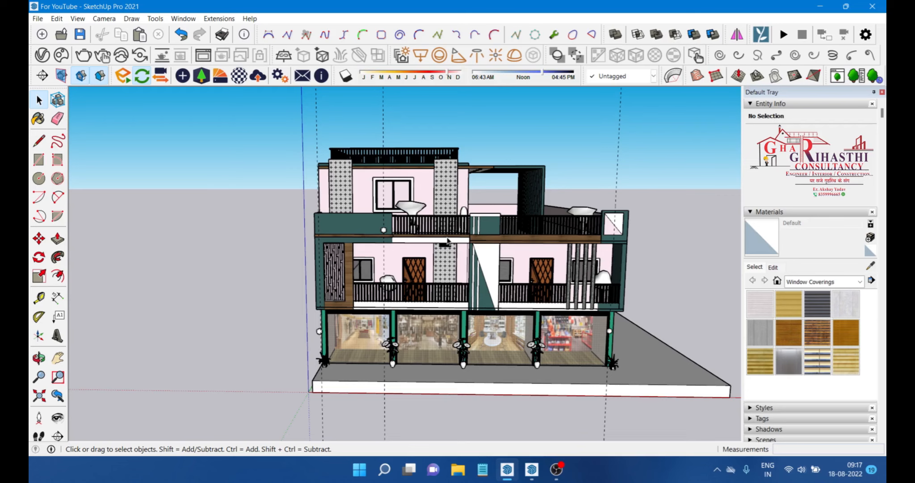
{"action": "scroll", "coordinate": [343, 308], "scroll_direction": "up", "scroll_amount": 4}
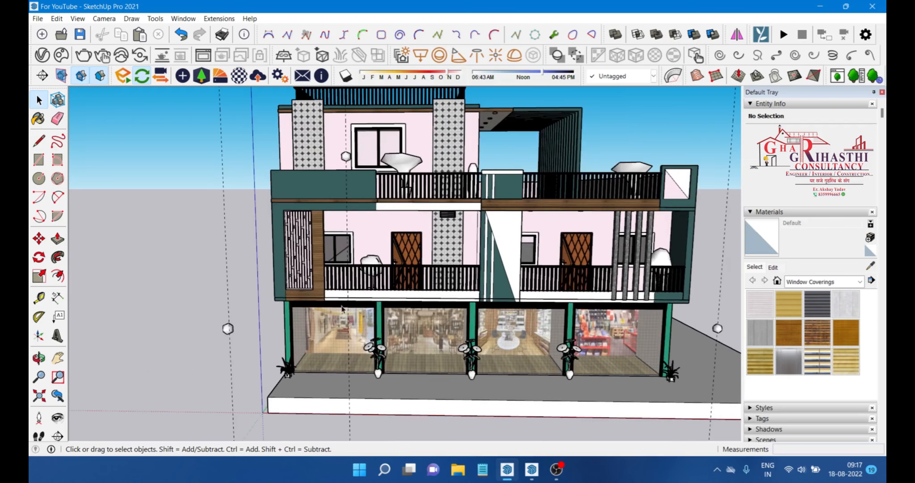
Step: Switch to the Enscape window and view the rendered building from different distances
{"action": "left_click", "coordinate": [531, 469]}
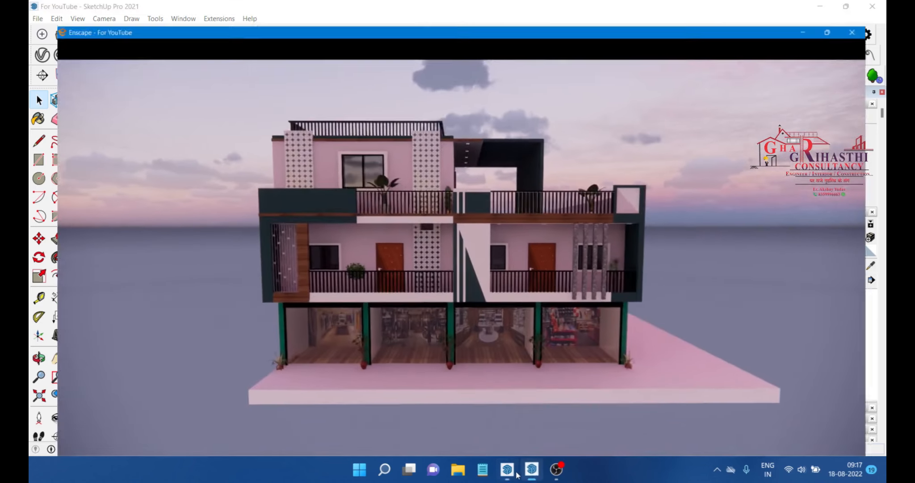
{"action": "scroll", "coordinate": [402, 231], "scroll_direction": "down", "scroll_amount": 1}
{"action": "scroll", "coordinate": [385, 234], "scroll_direction": "up", "scroll_amount": 4}
{"action": "scroll", "coordinate": [402, 232], "scroll_direction": "down", "scroll_amount": 2}
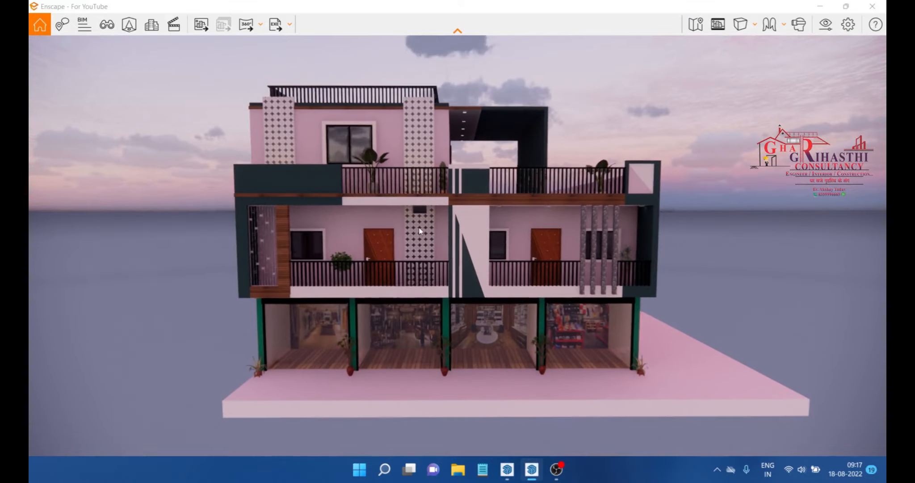
{"action": "scroll", "coordinate": [497, 228], "scroll_direction": "up", "scroll_amount": 3}
{"action": "mouse_move", "coordinate": [552, 228]}
{"action": "left_mouse_down"}
{"action": "mouse_move", "coordinate": [416, 232]}
{"action": "mouse_move", "coordinate": [550, 233]}
{"action": "left_mouse_up"}
{"action": "scroll", "coordinate": [550, 234], "scroll_direction": "down", "scroll_amount": 1}
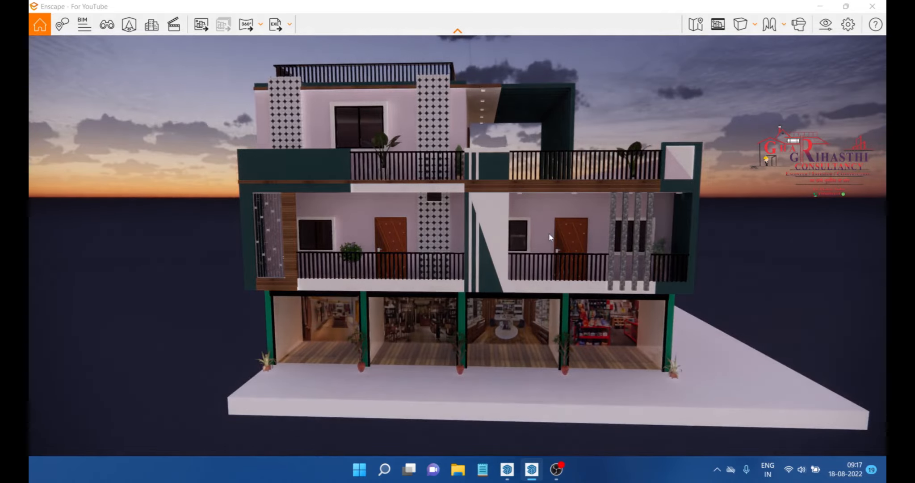
{"action": "scroll", "coordinate": [422, 181], "scroll_direction": "down", "scroll_amount": 3}
{"action": "scroll", "coordinate": [588, 289], "scroll_direction": "down", "scroll_amount": 2}
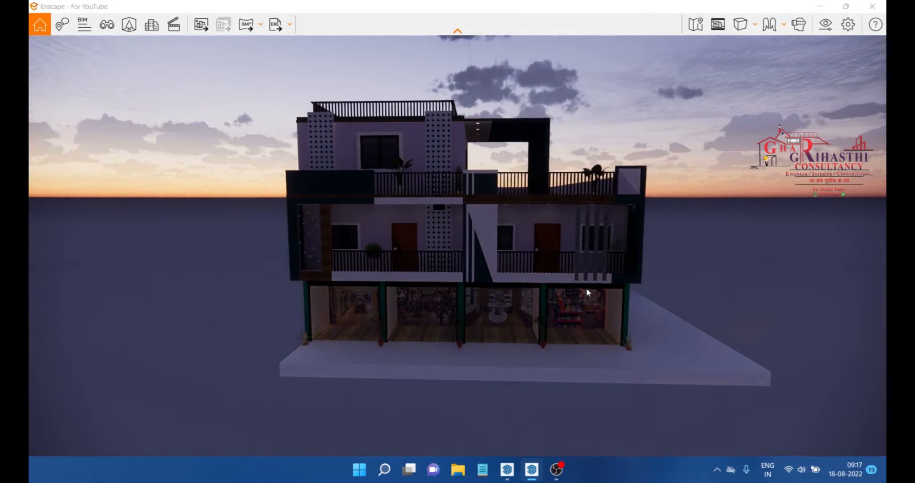
{"action": "scroll", "coordinate": [493, 248], "scroll_direction": "up", "scroll_amount": 4}
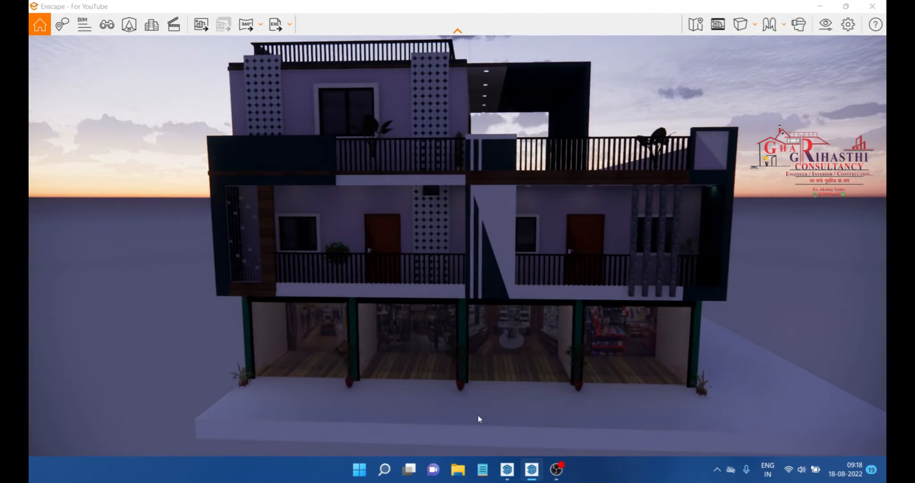
Step: Return to SketchUp and move the whole building group to the left, away from the axis origin
{"action": "left_click", "coordinate": [507, 469]}
{"action": "scroll", "coordinate": [423, 315], "scroll_direction": "down", "scroll_amount": 5}
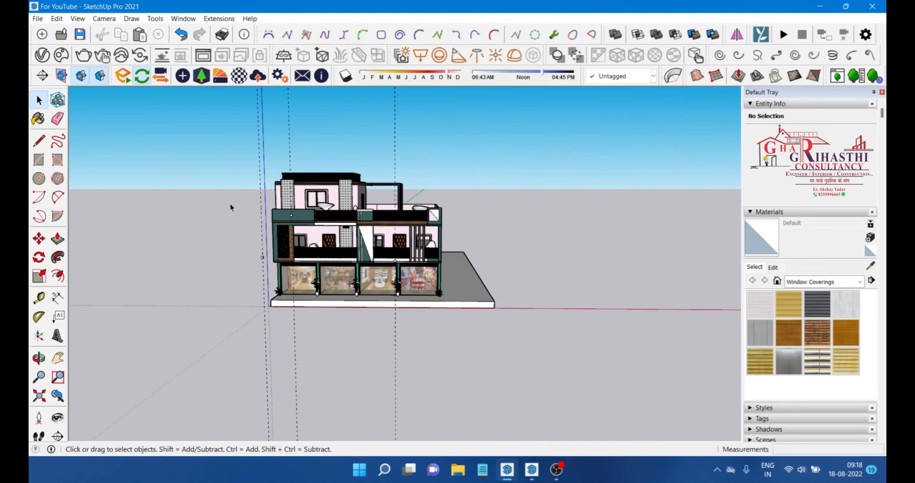
{"action": "middle_click_drag", "start_coordinate": [418, 298], "coordinate": [377, 314]}
{"action": "scroll", "coordinate": [449, 271], "scroll_direction": "down", "scroll_amount": 1}
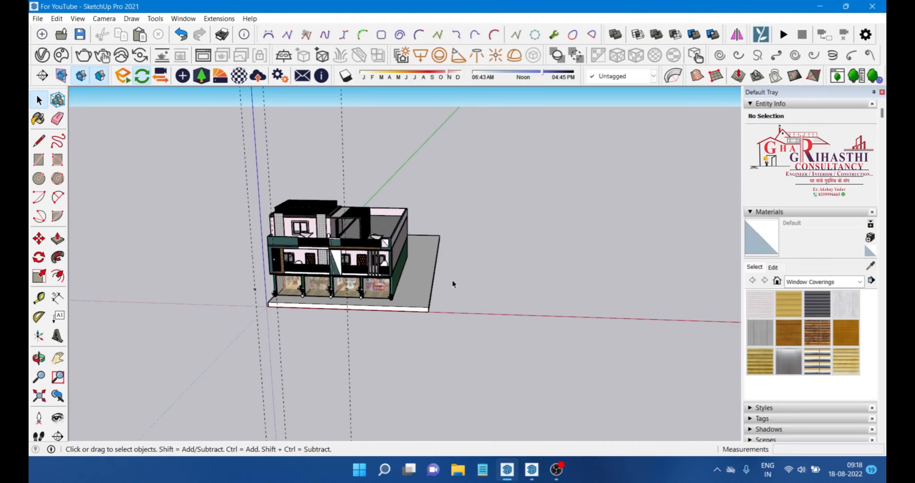
{"action": "mouse_move", "coordinate": [184, 223]}
{"action": "middle_mouse_down"}
{"action": "mouse_move", "coordinate": [314, 250]}
{"action": "mouse_move", "coordinate": [443, 207]}
{"action": "middle_mouse_up"}
{"action": "left_click", "coordinate": [391, 241]}
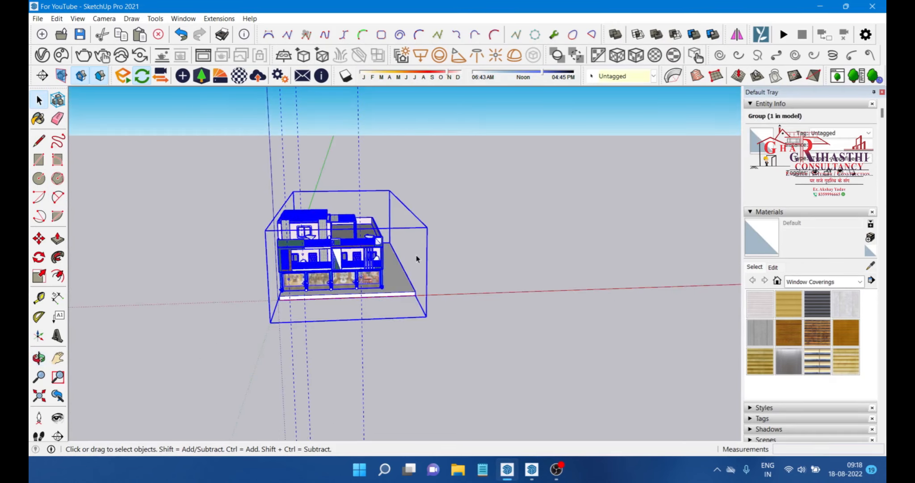
{"action": "key", "text": "m"}
{"action": "left_click", "coordinate": [354, 293]}
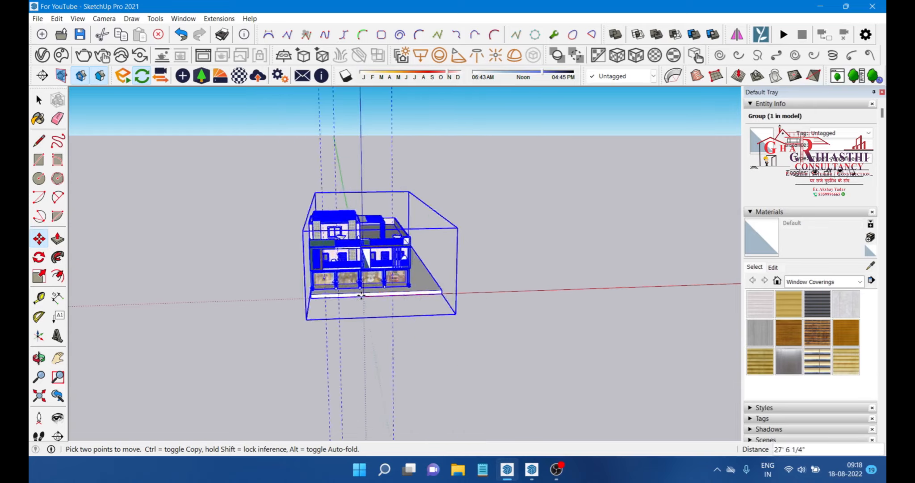
{"action": "scroll", "coordinate": [540, 302], "scroll_direction": "up", "scroll_amount": 3}
{"action": "scroll", "coordinate": [364, 304], "scroll_direction": "down", "scroll_amount": 4}
{"action": "scroll", "coordinate": [213, 272], "scroll_direction": "up", "scroll_amount": 4}
{"action": "scroll", "coordinate": [197, 326], "scroll_direction": "up", "scroll_amount": 3}
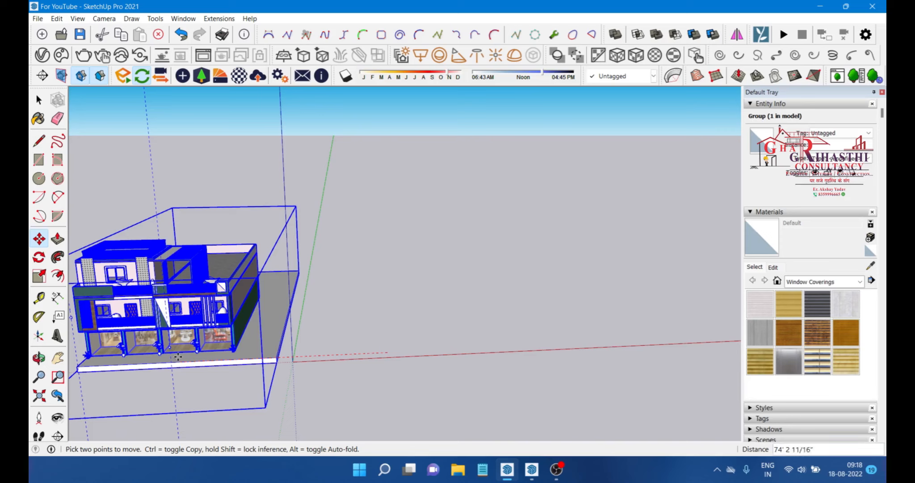
{"action": "left_click", "coordinate": [144, 363]}
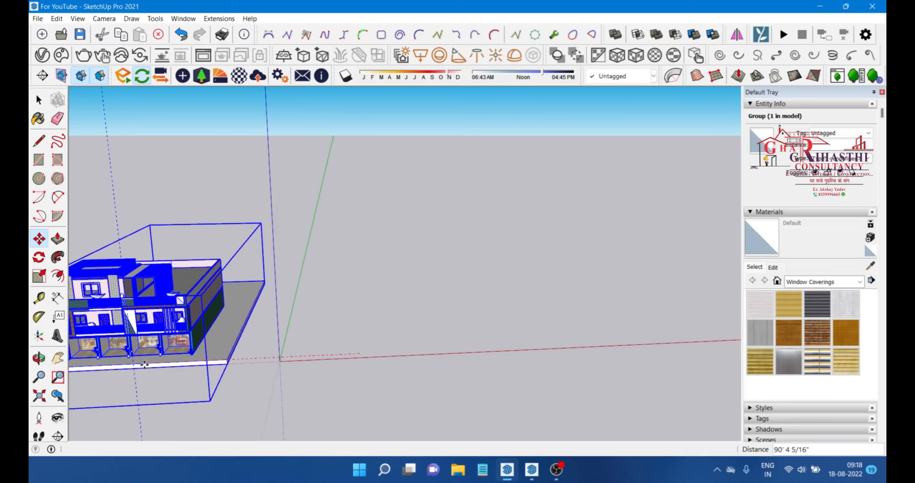
{"action": "scroll", "coordinate": [513, 265], "scroll_direction": "down", "scroll_amount": 2}
{"action": "key", "text": "space"}
{"action": "left_click", "coordinate": [360, 280]}
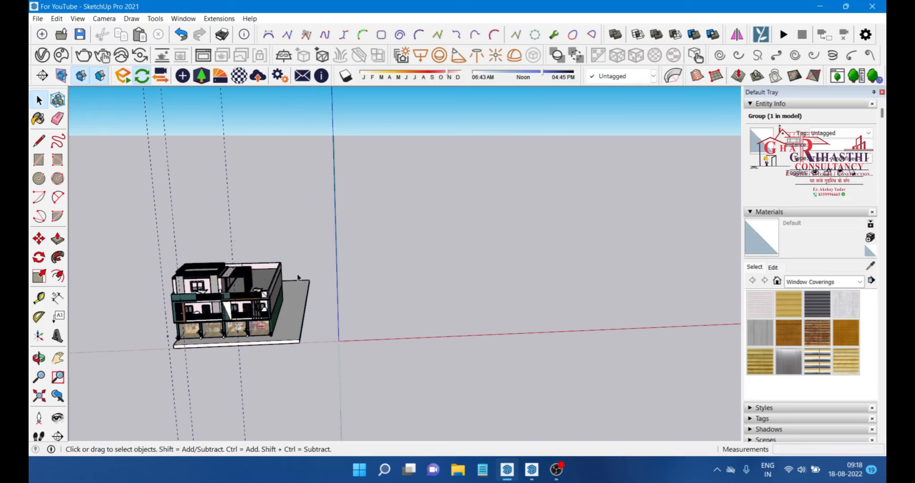
Step: Draw a rectangle from the origin, about 185 ft by 290 ft, beside the building
{"action": "left_click", "coordinate": [37, 159]}
{"action": "middle_click_drag", "start_coordinate": [457, 302], "coordinate": [323, 333]}
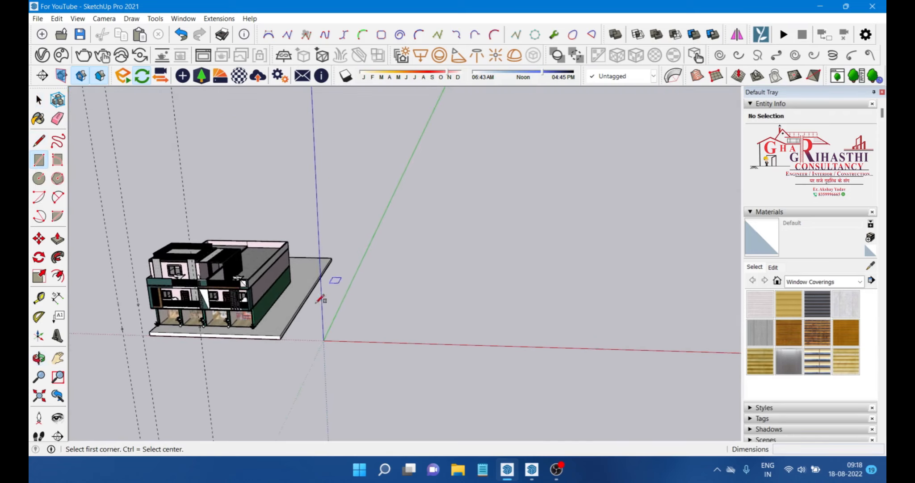
{"action": "left_click", "coordinate": [324, 340]}
{"action": "left_click", "coordinate": [546, 231]}
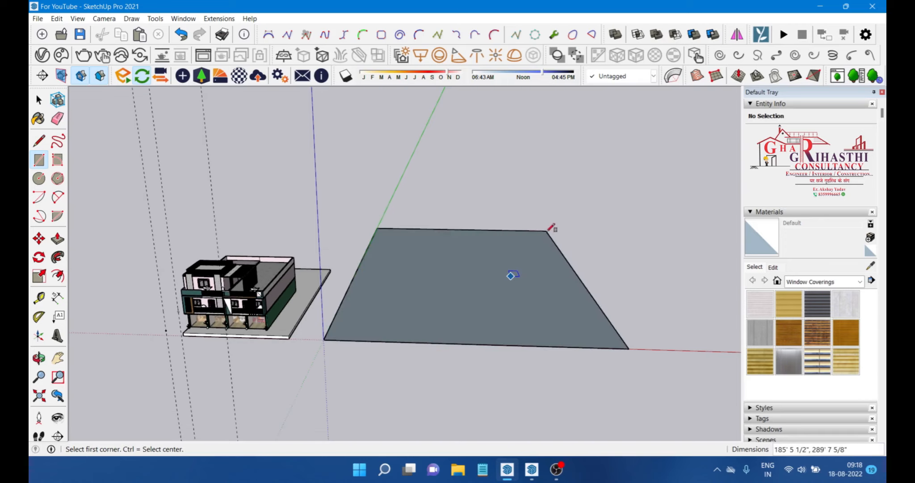
Step: Select the rectangle's face and edges and make them into a group
{"action": "key", "text": "space"}
{"action": "double_click", "coordinate": [452, 288]}
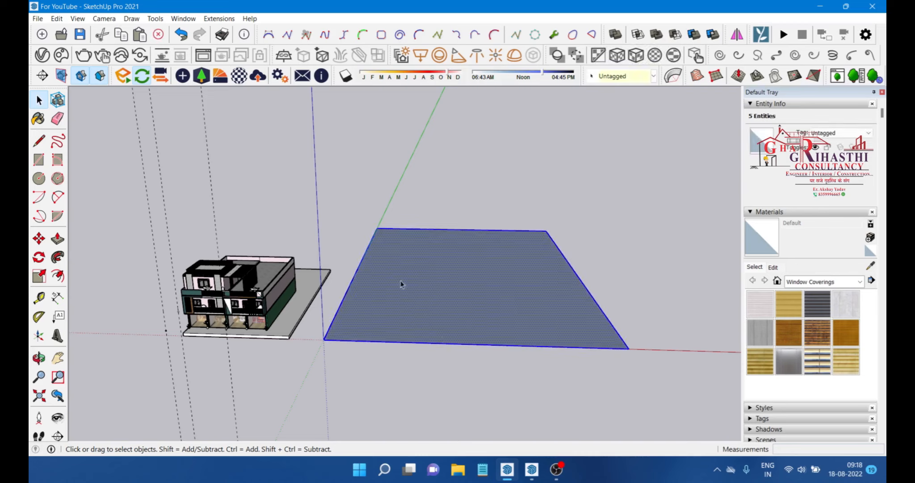
{"action": "right_click", "coordinate": [423, 271]}
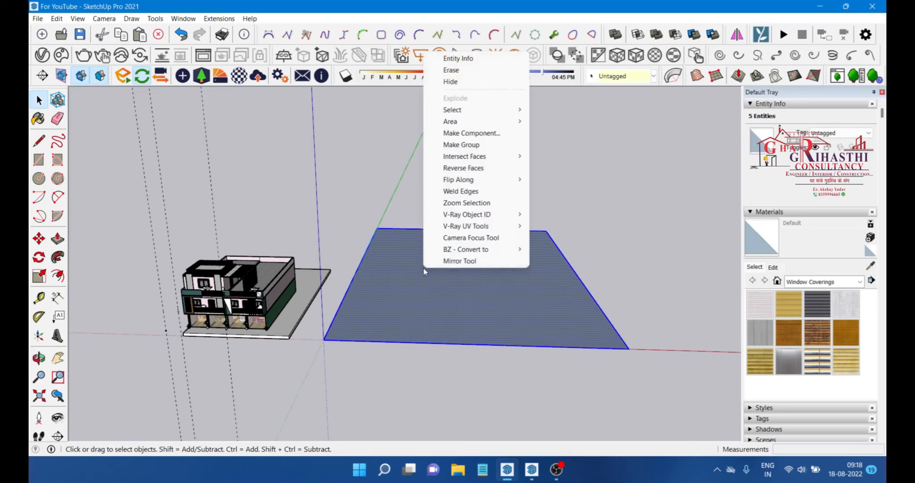
{"action": "left_click", "coordinate": [475, 145]}
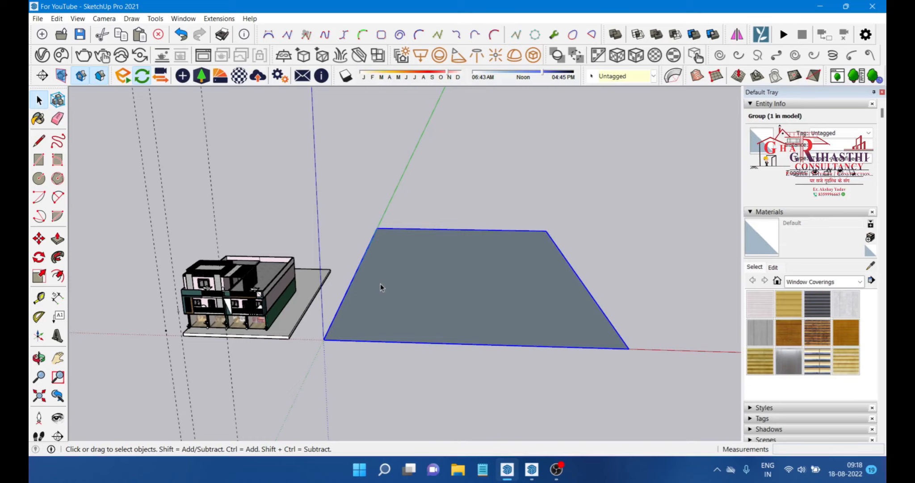
{"action": "scroll", "coordinate": [337, 202], "scroll_direction": "down", "scroll_amount": 2}
{"action": "scroll", "coordinate": [417, 302], "scroll_direction": "up", "scroll_amount": 3}
{"action": "scroll", "coordinate": [413, 301], "scroll_direction": "down", "scroll_amount": 1}
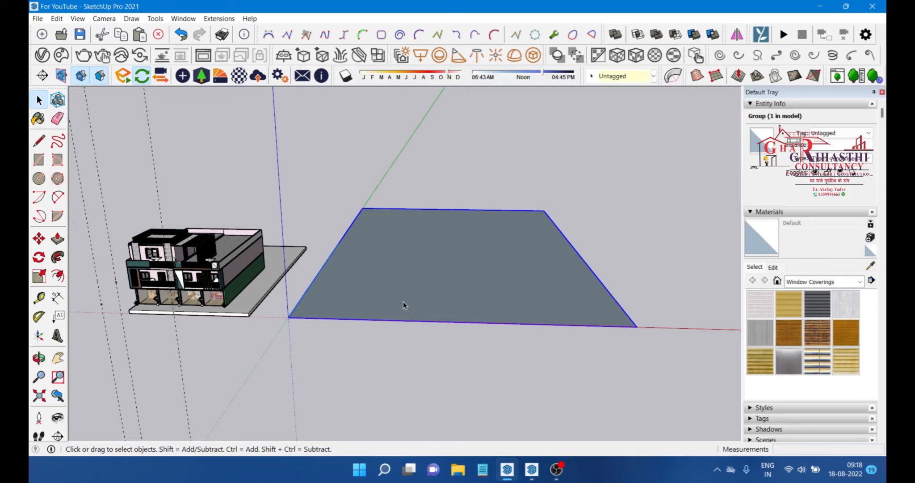
{"action": "scroll", "coordinate": [381, 299], "scroll_direction": "down", "scroll_amount": 1}
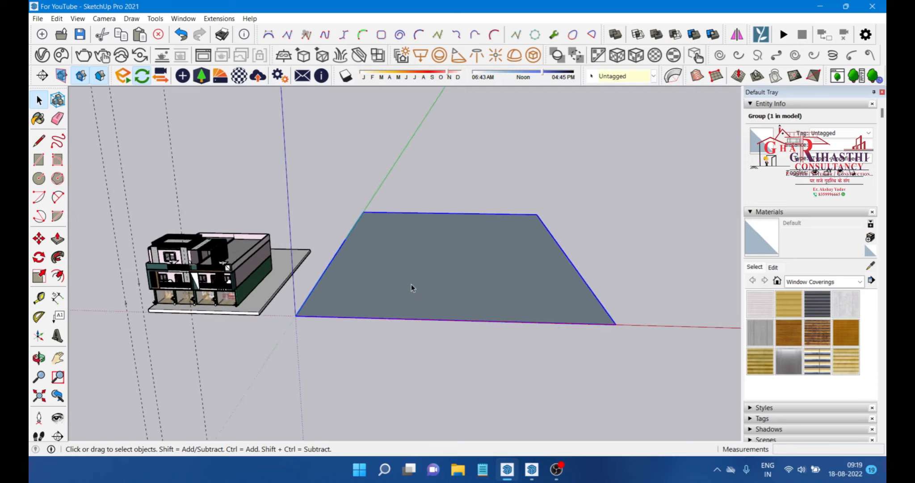
{"action": "double_click", "coordinate": [421, 246]}
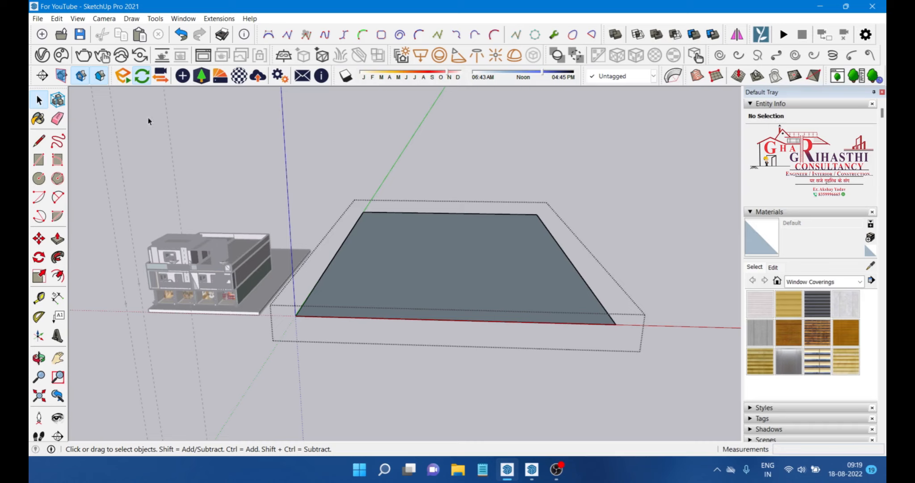
{"action": "scroll", "coordinate": [219, 268], "scroll_direction": "up", "scroll_amount": 1}
{"action": "left_click", "coordinate": [217, 278]}
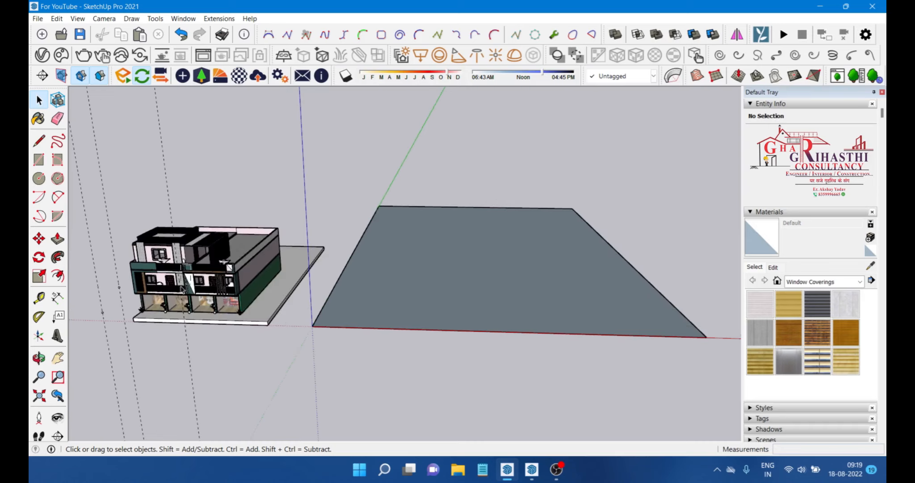
{"action": "left_click", "coordinate": [217, 277]}
{"action": "left_click", "coordinate": [284, 146]}
{"action": "double_click", "coordinate": [431, 258]}
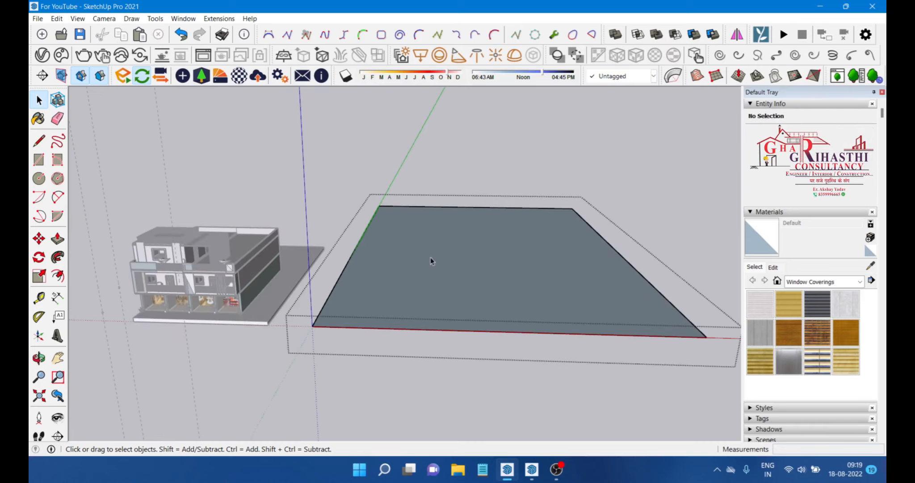
{"action": "left_click", "coordinate": [488, 290]}
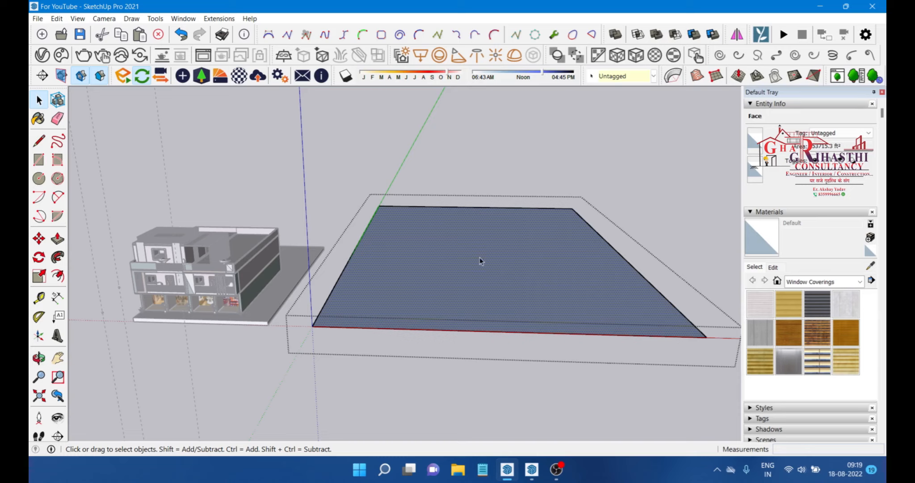
{"action": "left_click", "coordinate": [345, 139]}
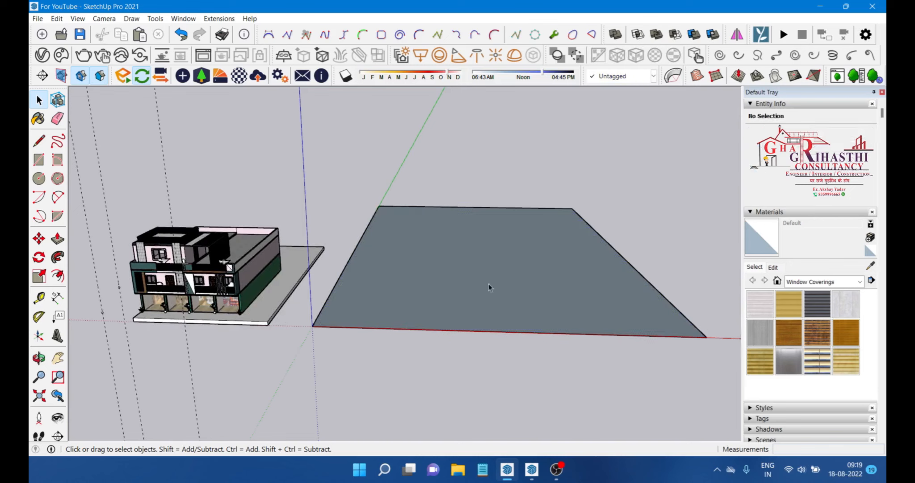
{"action": "left_click", "coordinate": [261, 268]}
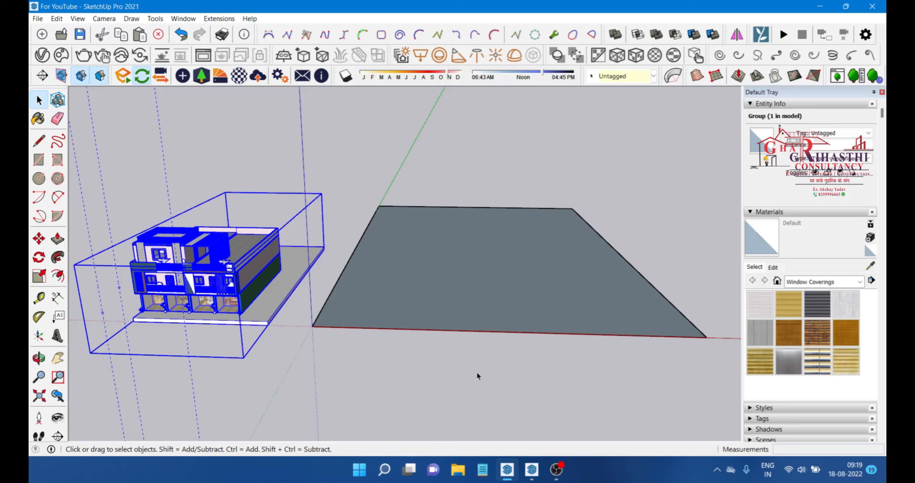
Step: Open the rectangle group and push/pull its face up 2 feet
{"action": "double_click", "coordinate": [465, 305]}
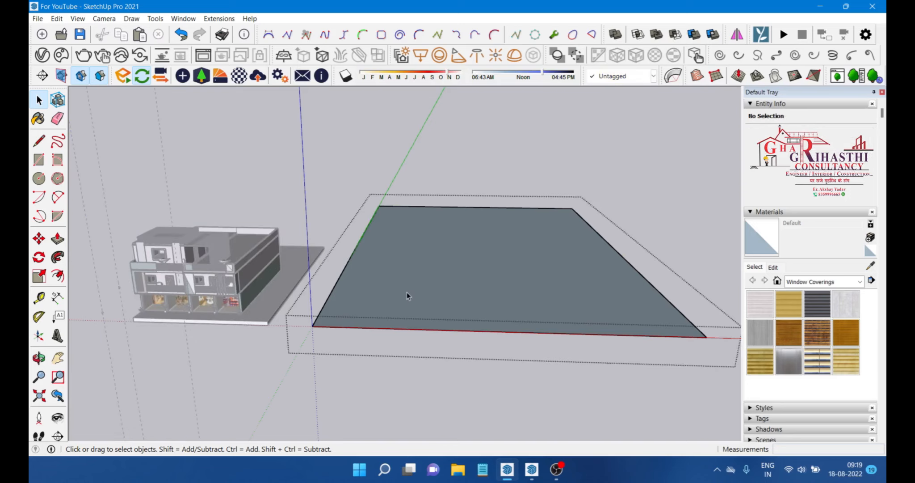
{"action": "key", "text": "p"}
{"action": "scroll", "coordinate": [461, 307], "scroll_direction": "up", "scroll_amount": 3}
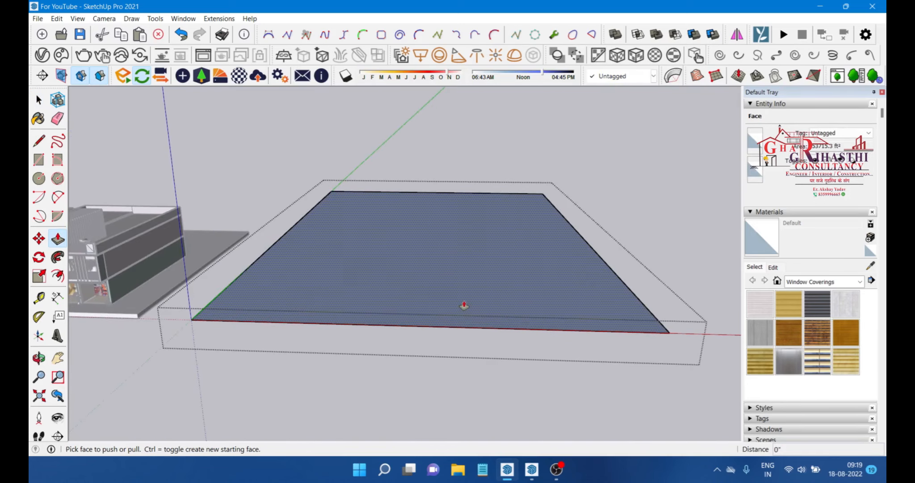
{"action": "left_click", "coordinate": [464, 305]}
{"action": "type", "text": "2"}
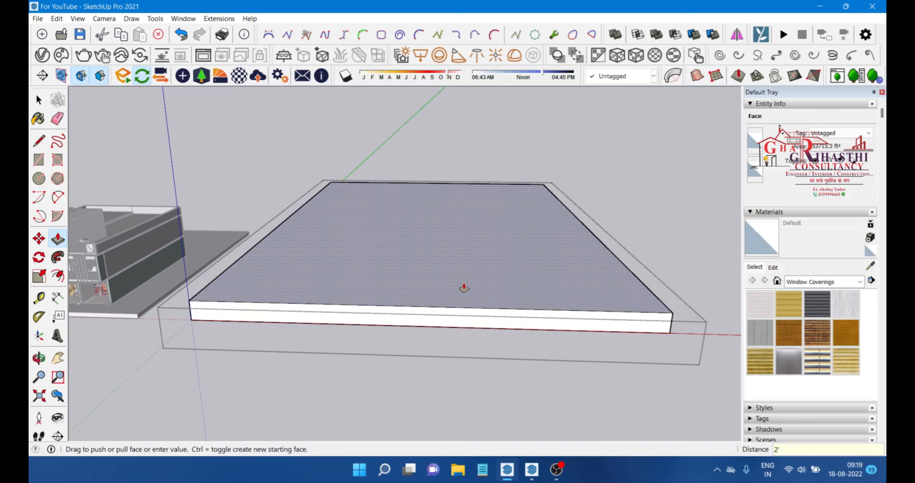
{"action": "type", "text": "'"}
{"action": "key", "text": "Return"}
{"action": "key", "text": "space"}
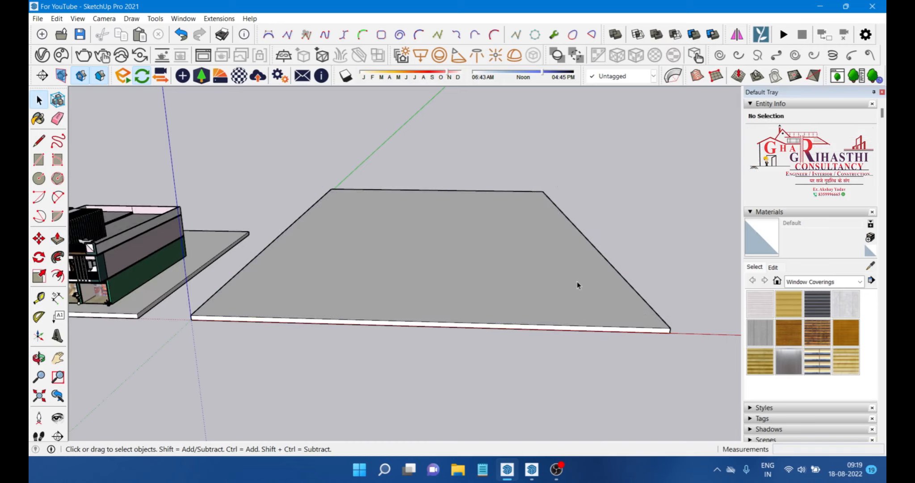
Step: With the Tape Measure, place a guide parallel to the base's left edge, about 5 ft in
{"action": "middle_click_drag", "start_coordinate": [577, 281], "coordinate": [196, 321]}
{"action": "scroll", "coordinate": [150, 319], "scroll_direction": "up", "scroll_amount": 2}
{"action": "scroll", "coordinate": [192, 312], "scroll_direction": "down", "scroll_amount": 3}
{"action": "left_click", "coordinate": [40, 300]}
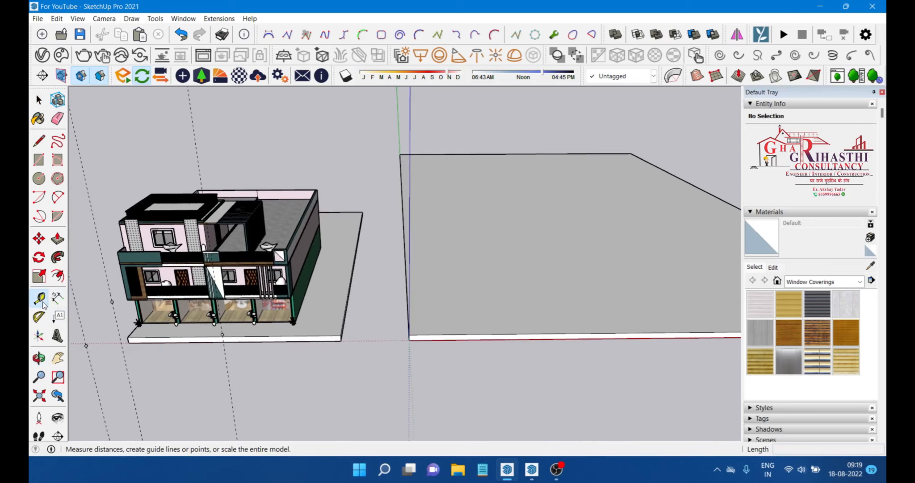
{"action": "scroll", "coordinate": [380, 311], "scroll_direction": "up", "scroll_amount": 2}
{"action": "scroll", "coordinate": [424, 318], "scroll_direction": "down", "scroll_amount": 2}
{"action": "middle_click_drag", "start_coordinate": [440, 320], "coordinate": [386, 304]}
{"action": "scroll", "coordinate": [384, 302], "scroll_direction": "up", "scroll_amount": 2}
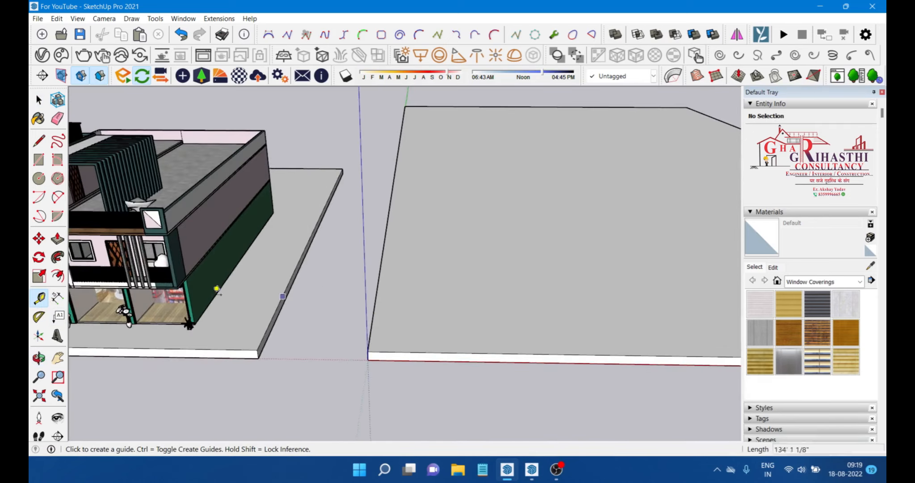
{"action": "scroll", "coordinate": [374, 304], "scroll_direction": "up", "scroll_amount": 1}
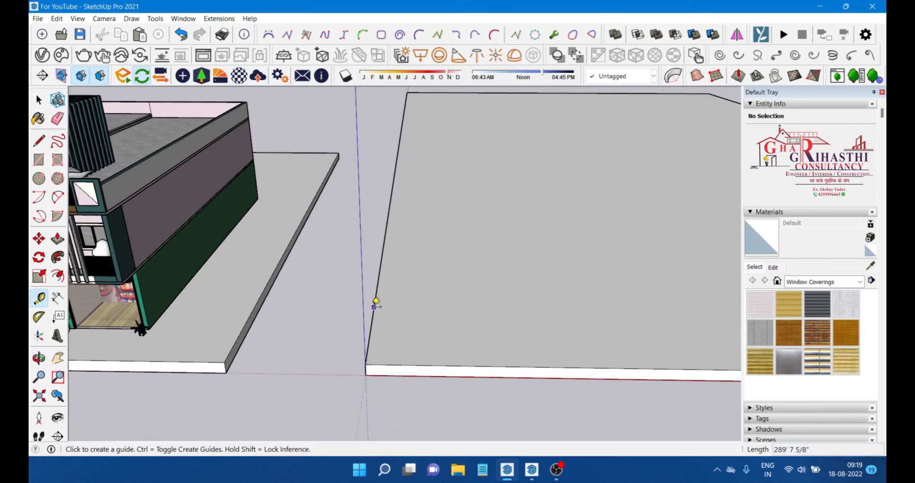
{"action": "left_click", "coordinate": [374, 307]}
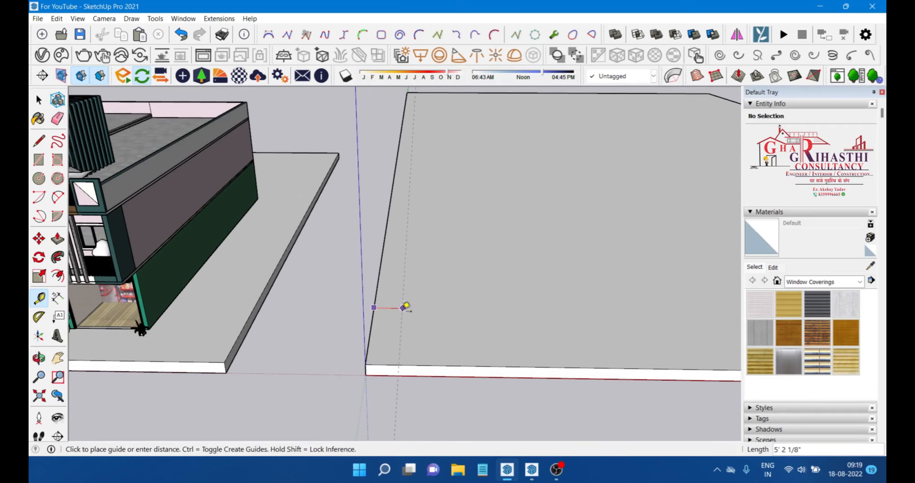
{"action": "left_click", "coordinate": [407, 307]}
Step: Add a second guide 51 ft from the first one, parallel to the left edge
{"action": "middle_click_drag", "start_coordinate": [407, 307], "coordinate": [405, 302]}
{"action": "scroll", "coordinate": [400, 314], "scroll_direction": "up", "scroll_amount": 2}
{"action": "left_click", "coordinate": [400, 323]}
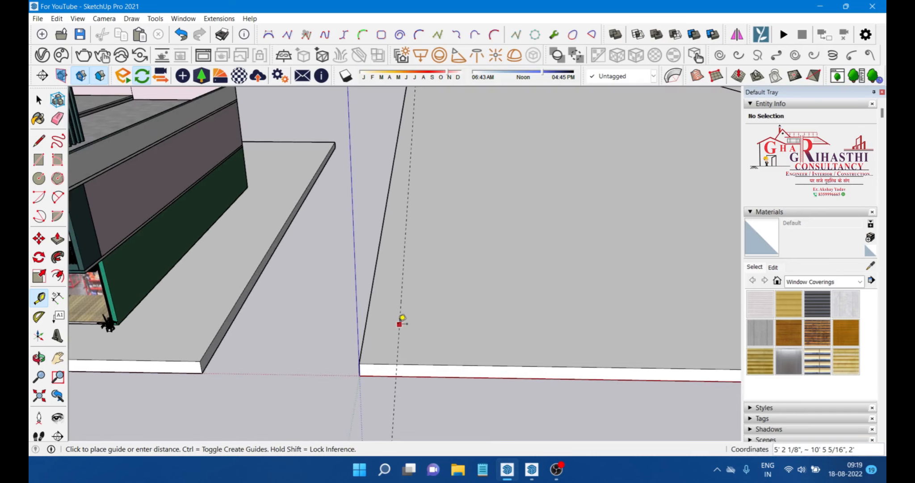
{"action": "scroll", "coordinate": [399, 322], "scroll_direction": "down", "scroll_amount": 2}
{"action": "scroll", "coordinate": [581, 327], "scroll_direction": "down", "scroll_amount": 1}
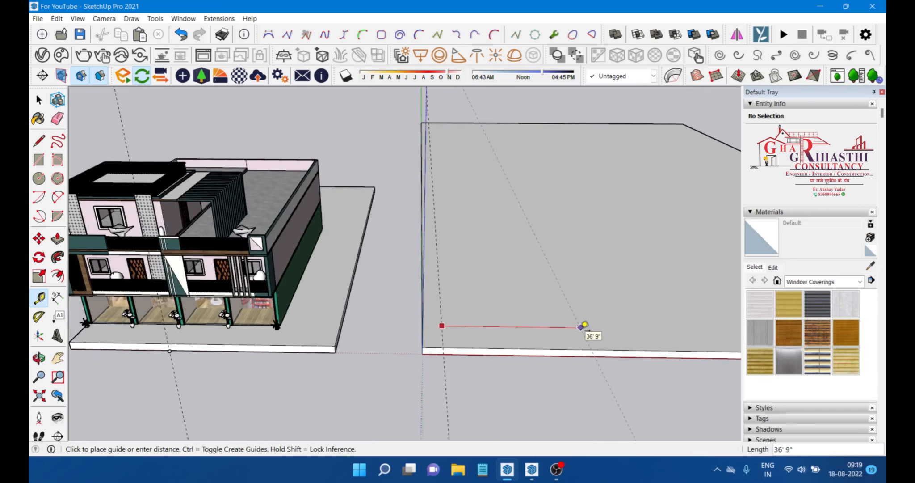
{"action": "scroll", "coordinate": [581, 326], "scroll_direction": "up", "scroll_amount": 2}
{"action": "scroll", "coordinate": [598, 317], "scroll_direction": "up", "scroll_amount": 1}
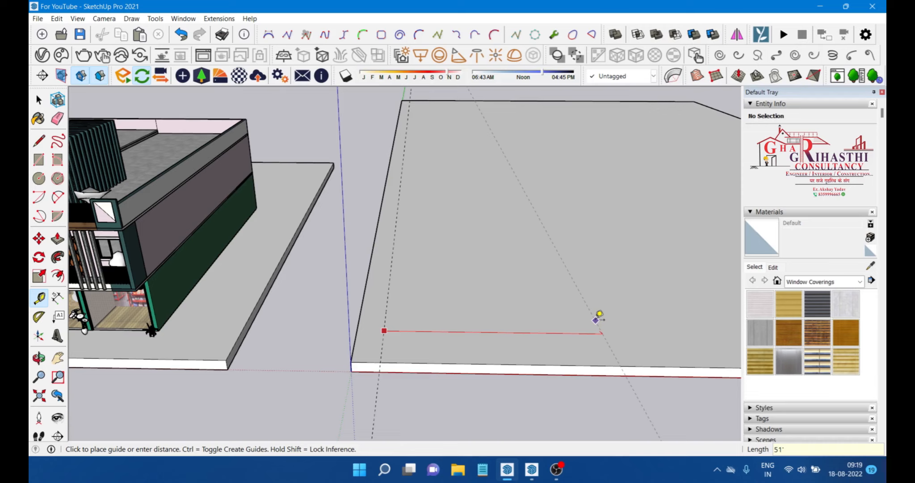
{"action": "key", "text": "Return"}
Step: Place a guide parallel to the base's front edge, about 13 ft in
{"action": "scroll", "coordinate": [403, 317], "scroll_direction": "down", "scroll_amount": 1}
{"action": "scroll", "coordinate": [378, 320], "scroll_direction": "up", "scroll_amount": 1}
{"action": "middle_click_drag", "start_coordinate": [598, 369], "coordinate": [440, 333]}
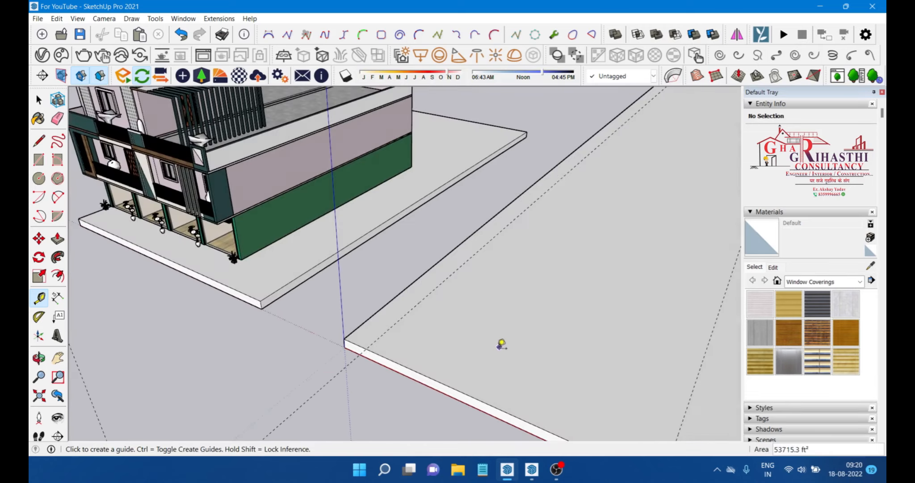
{"action": "middle_click_drag", "start_coordinate": [500, 347], "coordinate": [380, 345]}
{"action": "left_click", "coordinate": [383, 370]}
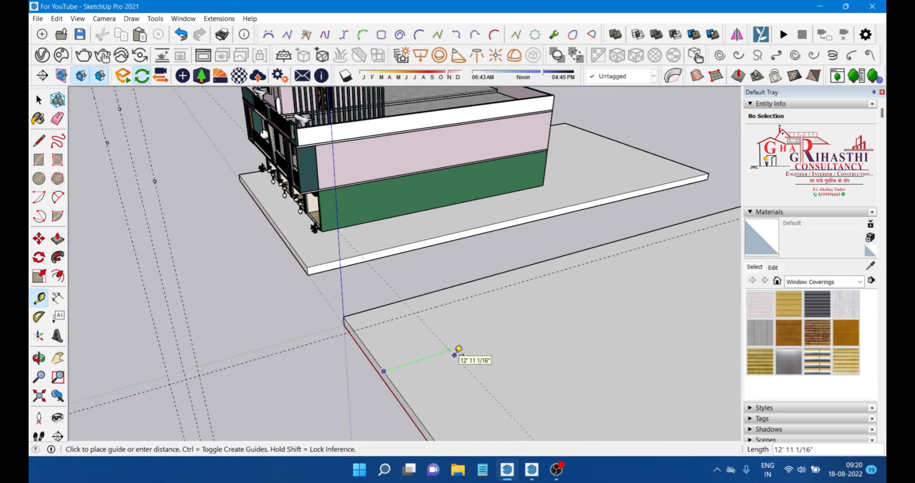
{"action": "left_click", "coordinate": [455, 355]}
Step: Add another guide 40 ft beyond that front guide
{"action": "scroll", "coordinate": [380, 329], "scroll_direction": "down", "scroll_amount": 2}
{"action": "scroll", "coordinate": [445, 342], "scroll_direction": "up", "scroll_amount": 2}
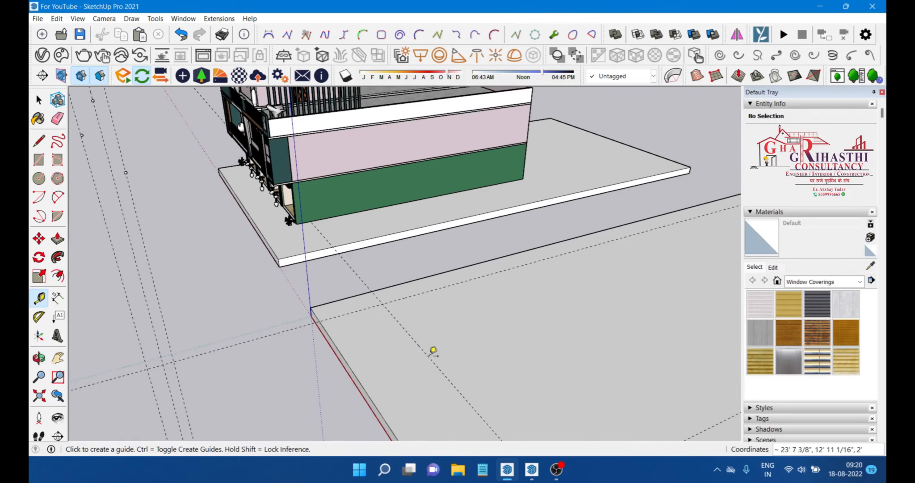
{"action": "left_click", "coordinate": [429, 356]}
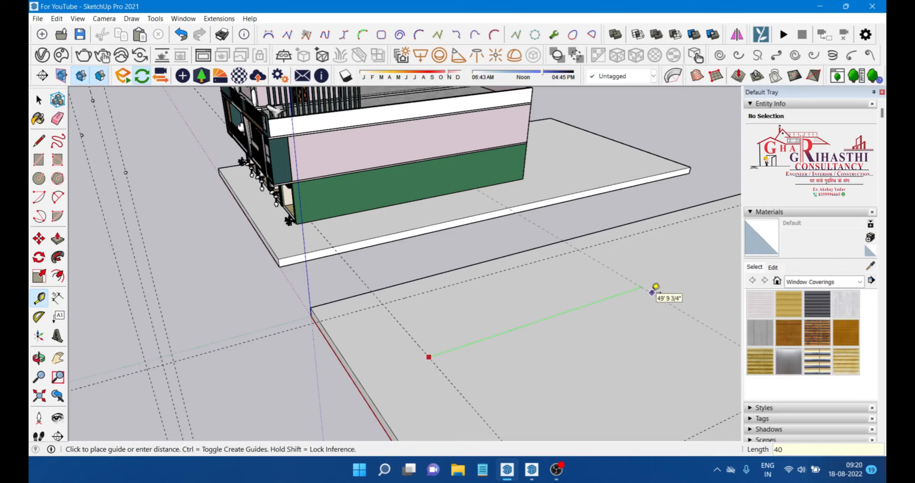
{"action": "key", "text": "Return"}
Step: Draw a rectangle about 52 ft by 40 ft between the guide intersections on the base
{"action": "scroll", "coordinate": [652, 292], "scroll_direction": "down", "scroll_amount": 3}
{"action": "middle_click_drag", "start_coordinate": [404, 295], "coordinate": [618, 350]}
{"action": "scroll", "coordinate": [452, 250], "scroll_direction": "up", "scroll_amount": 3}
{"action": "scroll", "coordinate": [321, 255], "scroll_direction": "down", "scroll_amount": 3}
{"action": "scroll", "coordinate": [487, 237], "scroll_direction": "up", "scroll_amount": 5}
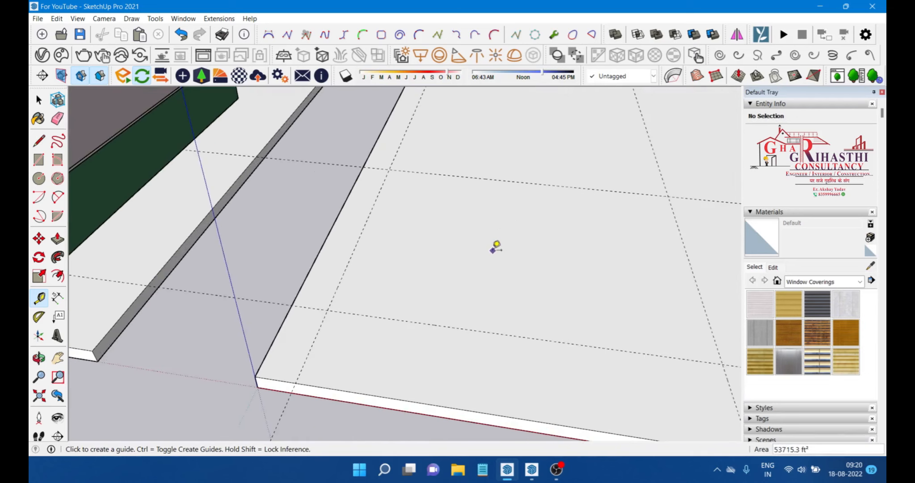
{"action": "scroll", "coordinate": [492, 251], "scroll_direction": "down", "scroll_amount": 3}
{"action": "left_click", "coordinate": [39, 159]}
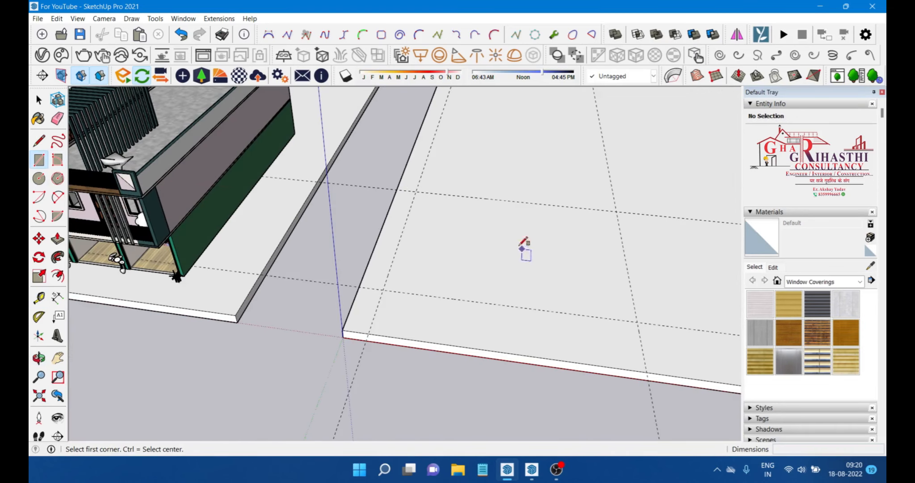
{"action": "left_click", "coordinate": [416, 191]}
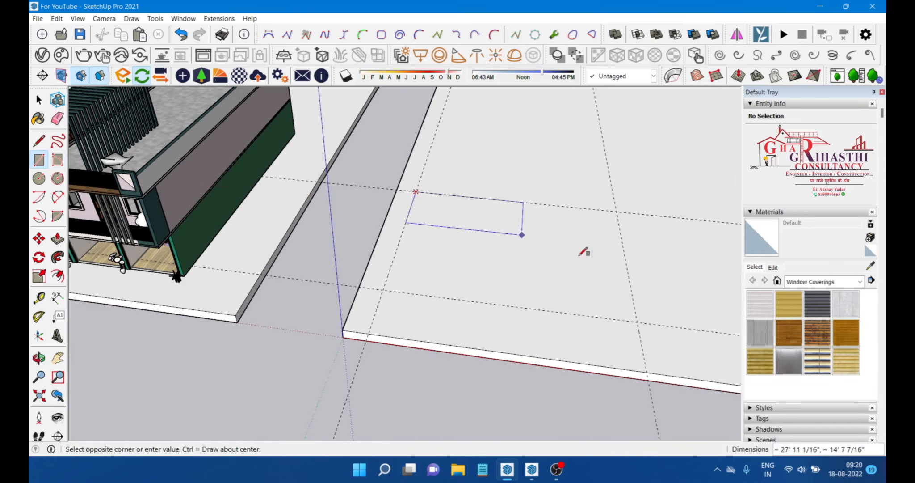
{"action": "left_click", "coordinate": [637, 321]}
{"action": "scroll", "coordinate": [541, 316], "scroll_direction": "down", "scroll_amount": 3}
{"action": "key", "text": "space"}
Step: Copy the rectangle's right edge to about its middle, roughly 25 ft 6 in over
{"action": "scroll", "coordinate": [392, 261], "scroll_direction": "up", "scroll_amount": 2}
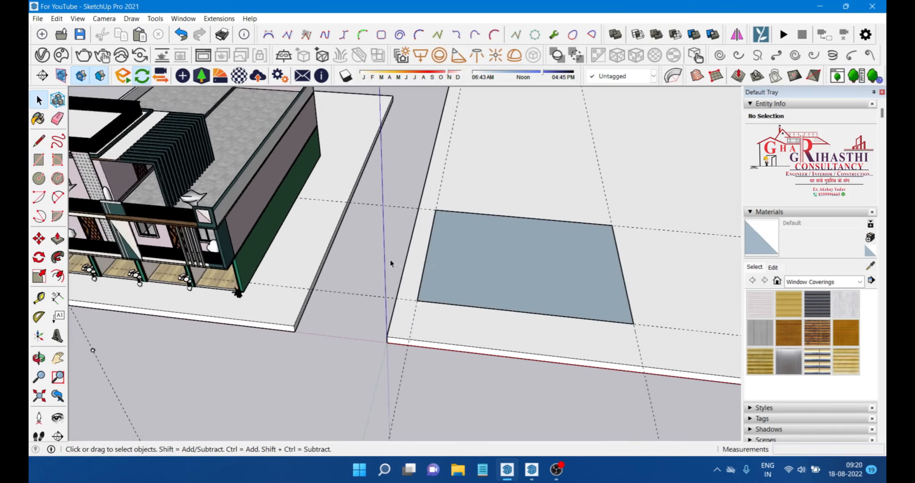
{"action": "scroll", "coordinate": [514, 293], "scroll_direction": "down", "scroll_amount": 2}
{"action": "middle_click_drag", "start_coordinate": [519, 294], "coordinate": [519, 269]}
{"action": "scroll", "coordinate": [519, 269], "scroll_direction": "up", "scroll_amount": 4}
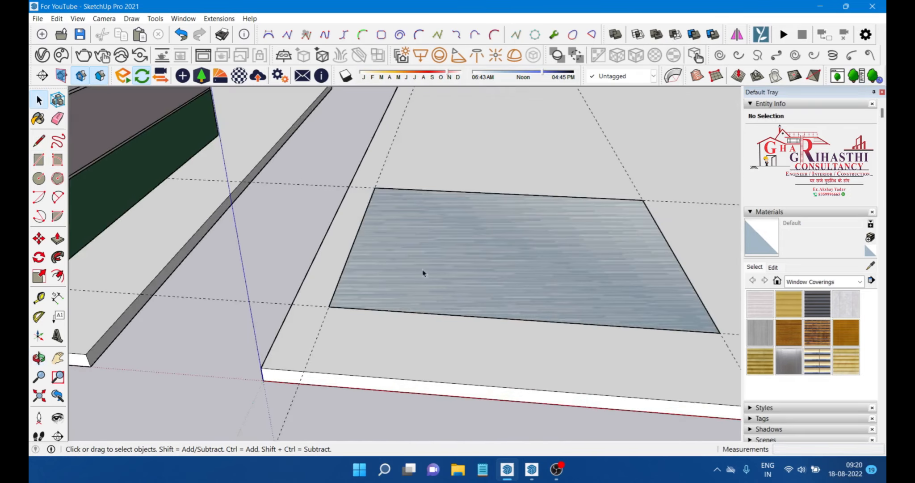
{"action": "scroll", "coordinate": [390, 274], "scroll_direction": "down", "scroll_amount": 2}
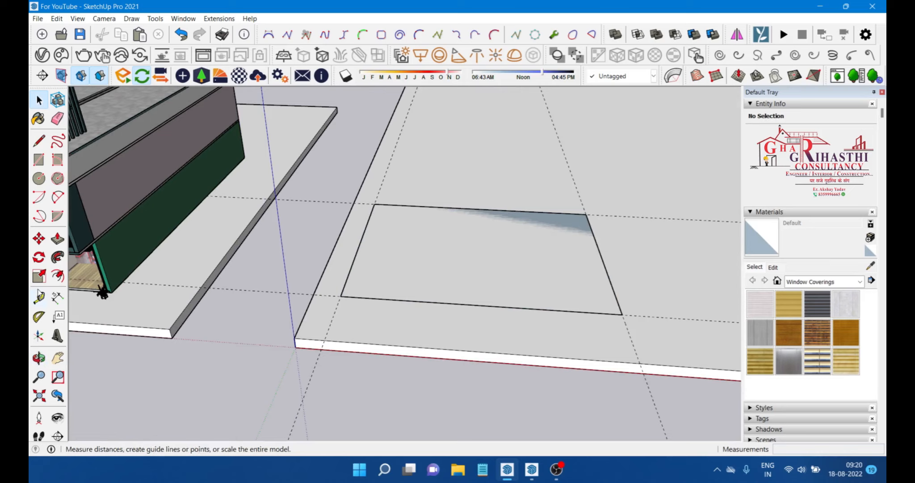
{"action": "left_click", "coordinate": [39, 239]}
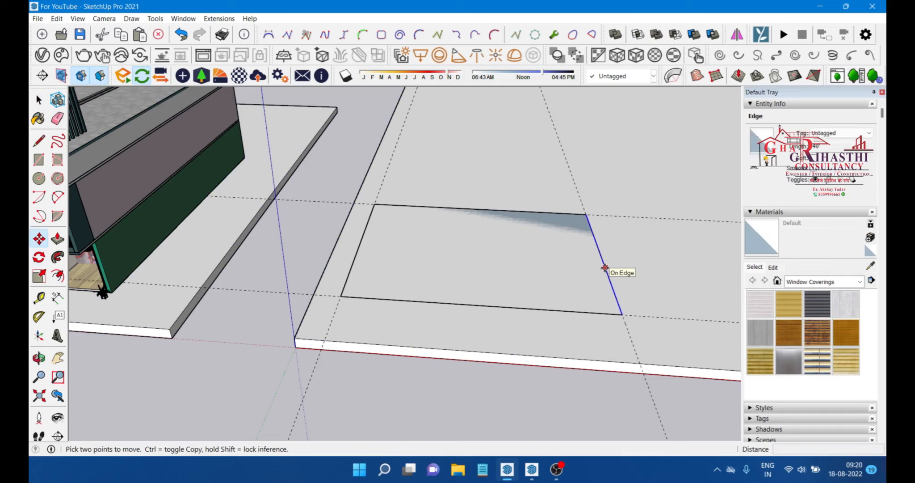
{"action": "left_click", "coordinate": [604, 268]}
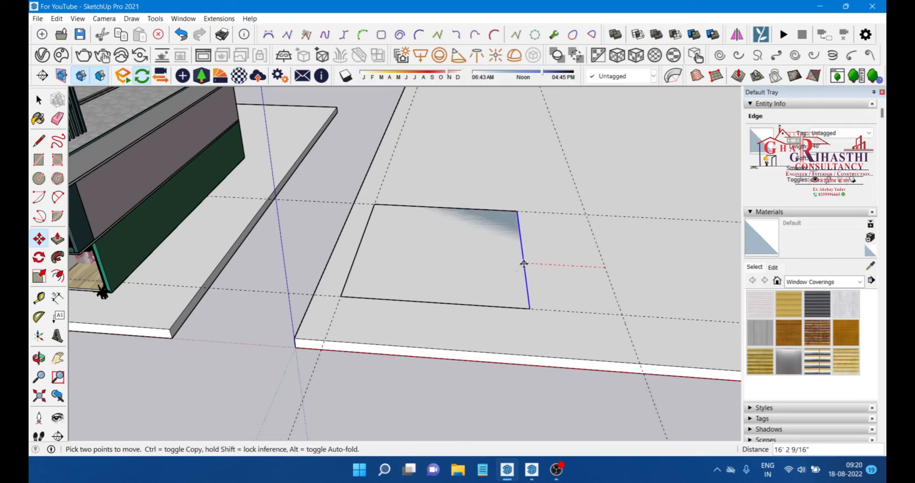
{"action": "key", "text": "ctrl"}
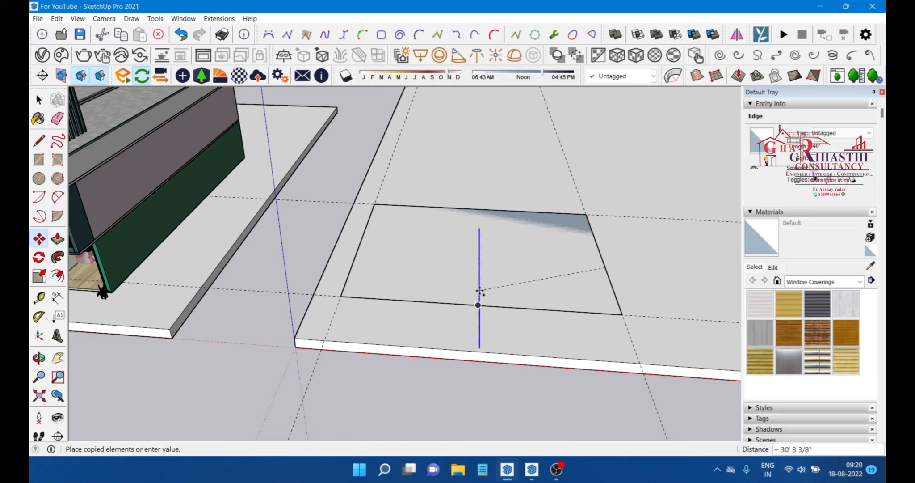
{"action": "left_click", "coordinate": [479, 261]}
Step: Offset a second divider line 4.5 in from the middle line to form a narrow strip
{"action": "left_click", "coordinate": [477, 268]}
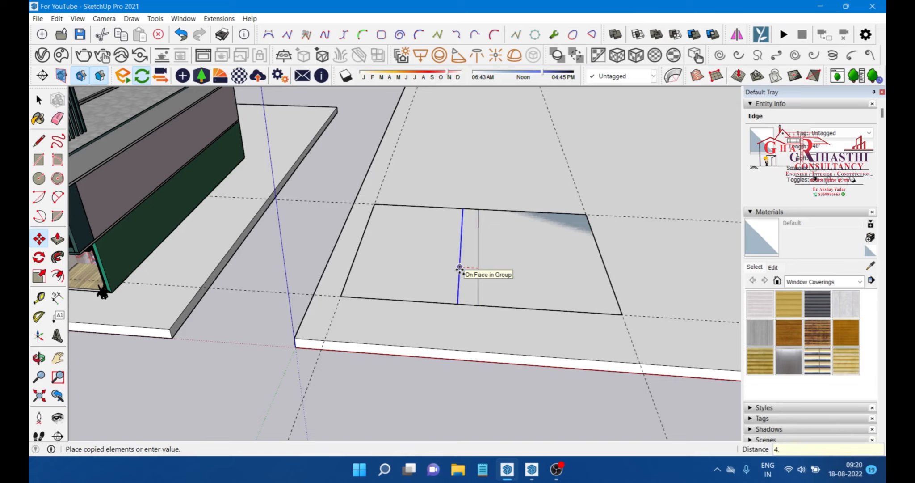
{"action": "key", "text": "Return"}
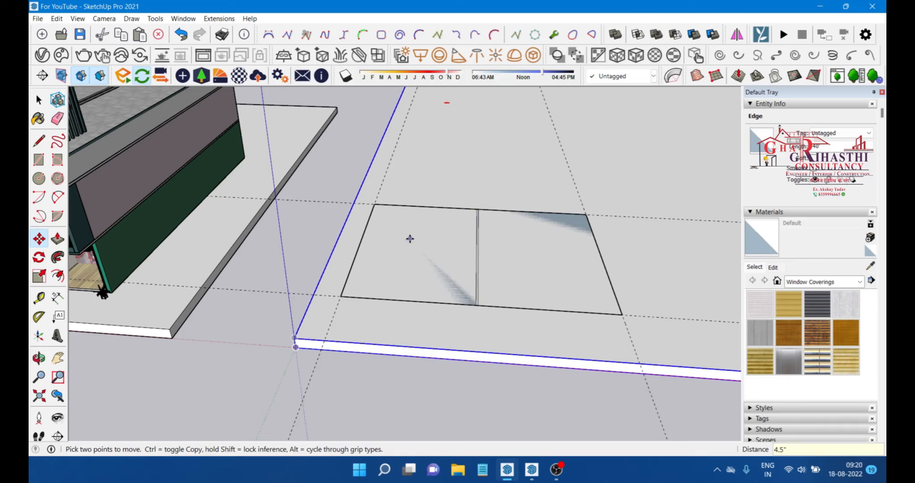
{"action": "scroll", "coordinate": [487, 266], "scroll_direction": "up", "scroll_amount": 3}
{"action": "scroll", "coordinate": [479, 272], "scroll_direction": "up", "scroll_amount": 2}
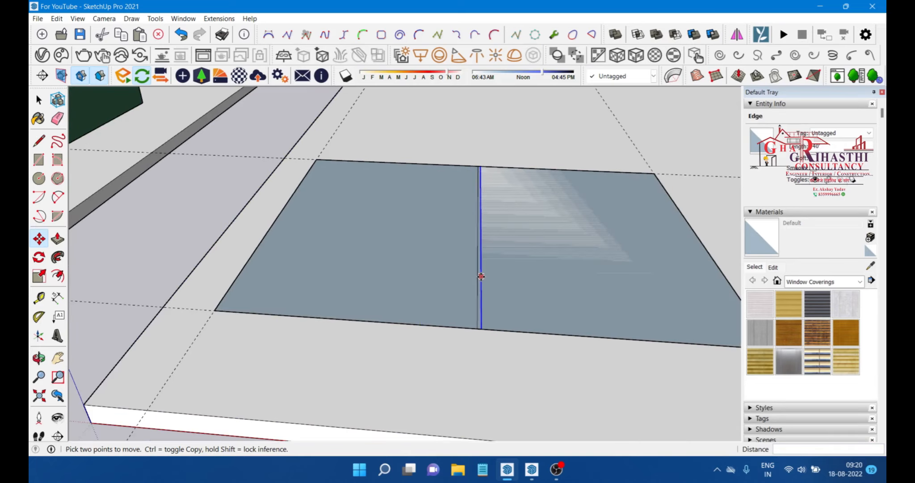
{"action": "left_click", "coordinate": [479, 277]}
{"action": "type", "text": "4.5"}
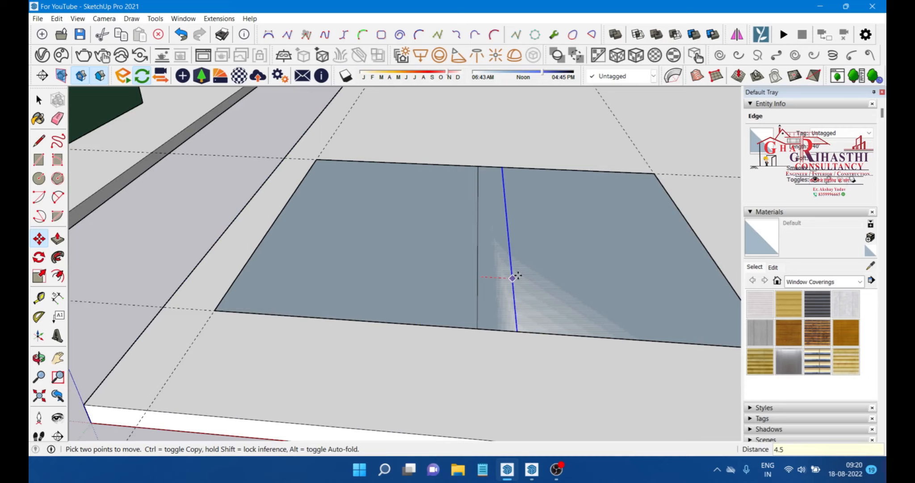
{"action": "key", "text": "Return"}
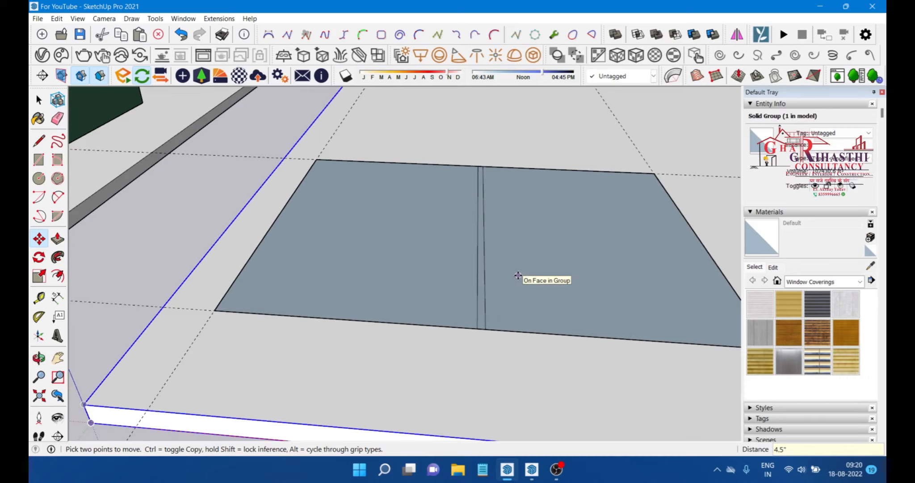
{"action": "key", "text": "space"}
{"action": "scroll", "coordinate": [451, 255], "scroll_direction": "down", "scroll_amount": 2}
{"action": "middle_click_drag", "start_coordinate": [451, 255], "coordinate": [476, 310]}
{"action": "key", "text": "m"}
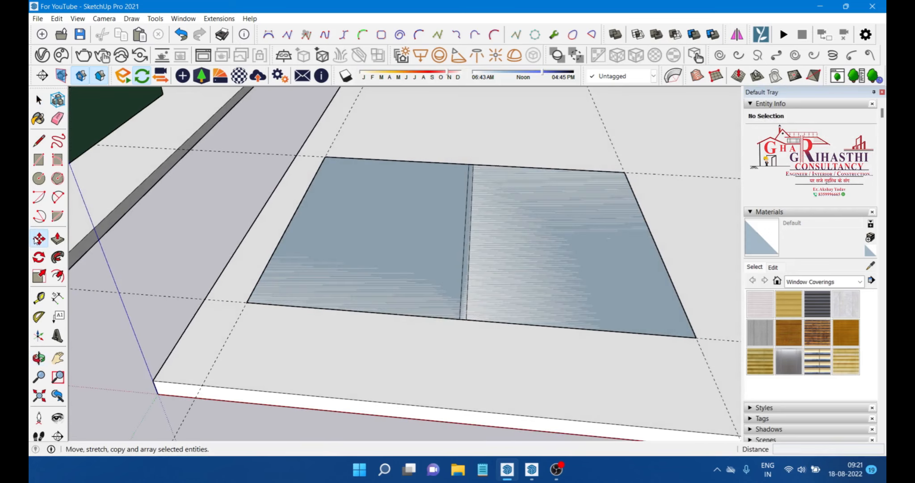
{"action": "scroll", "coordinate": [469, 284], "scroll_direction": "up", "scroll_amount": 2}
{"action": "key", "text": "space"}
{"action": "scroll", "coordinate": [468, 302], "scroll_direction": "up", "scroll_amount": 1}
Step: Select both divider lines and copy them about 13 ft toward the rectangle's left side
{"action": "left_click", "coordinate": [468, 303]}
{"action": "left_click", "coordinate": [457, 317], "text": "ctrl"}
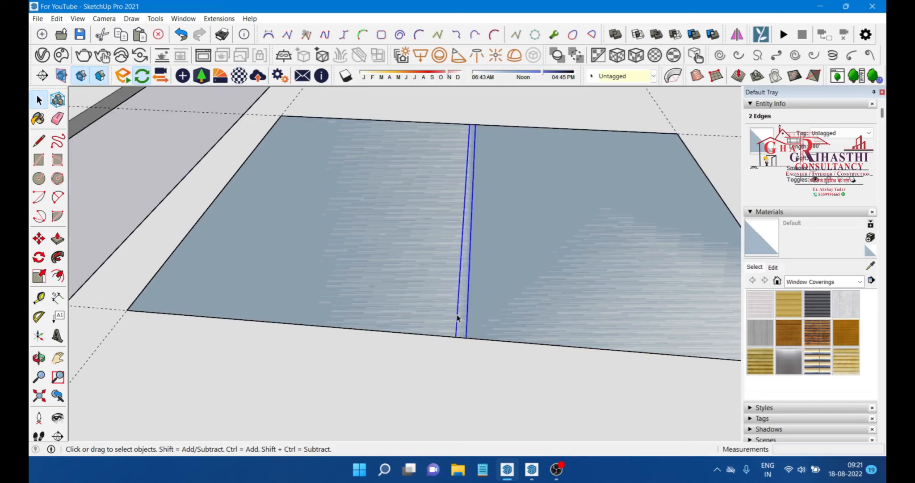
{"action": "key", "text": "m"}
{"action": "scroll", "coordinate": [540, 299], "scroll_direction": "down", "scroll_amount": 2}
{"action": "scroll", "coordinate": [487, 327], "scroll_direction": "up", "scroll_amount": 2}
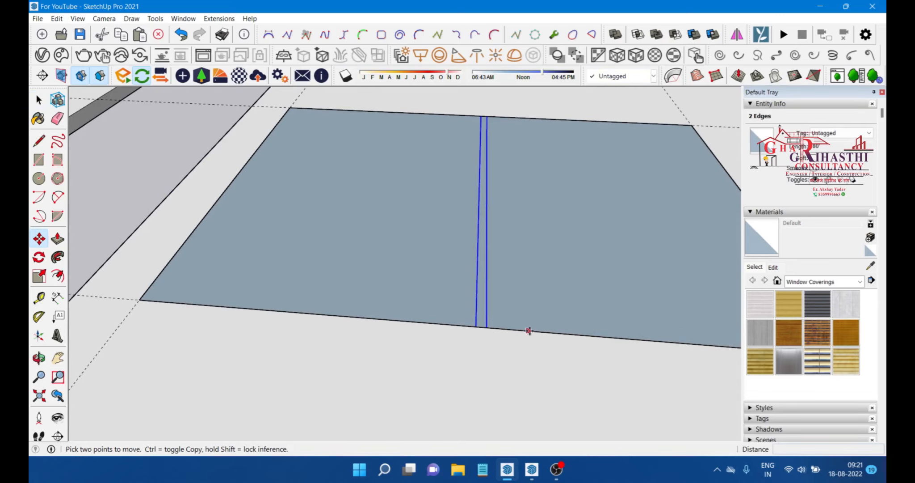
{"action": "scroll", "coordinate": [490, 327], "scroll_direction": "up", "scroll_amount": 3}
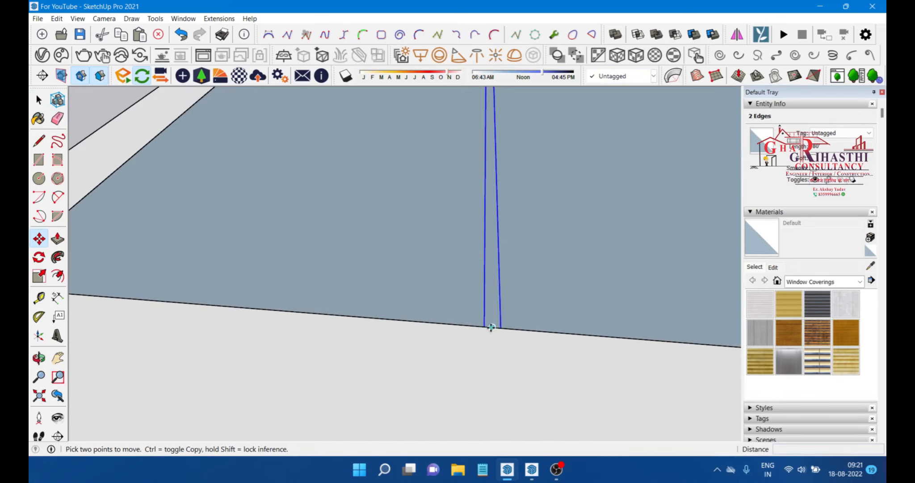
{"action": "key", "text": "ctrl"}
{"action": "left_click", "coordinate": [491, 327]}
{"action": "scroll", "coordinate": [492, 327], "scroll_direction": "down", "scroll_amount": 3}
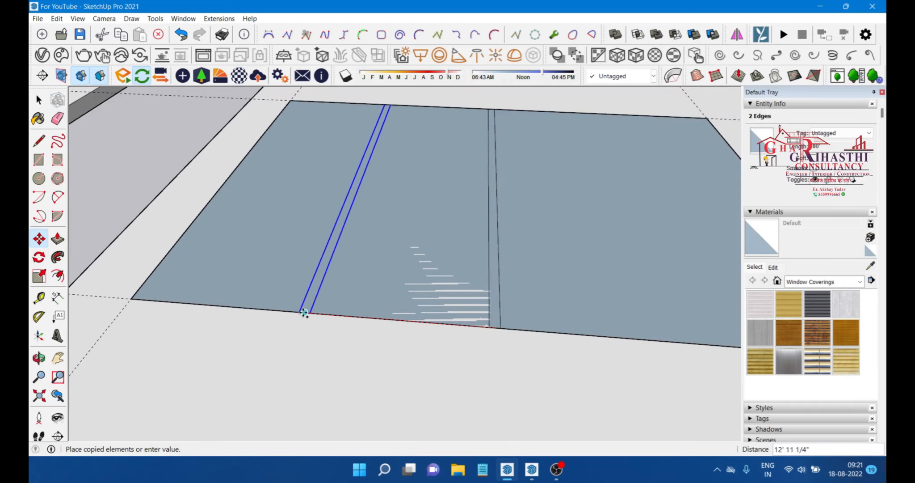
{"action": "left_click", "coordinate": [304, 311]}
Step: Copy the divider pair again into the rectangle's right half, snapping to an edge midpoint
{"action": "scroll", "coordinate": [305, 312], "scroll_direction": "up", "scroll_amount": 2}
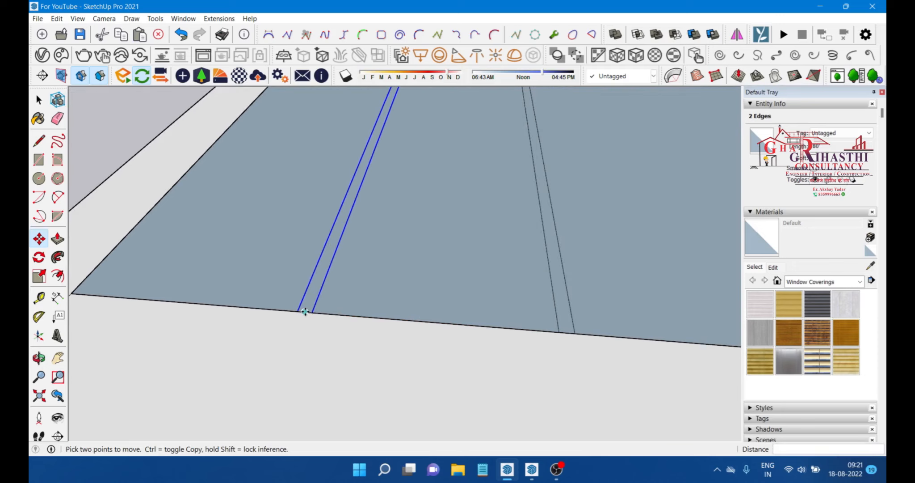
{"action": "key", "text": "ctrl"}
{"action": "left_click", "coordinate": [305, 312]}
{"action": "scroll", "coordinate": [266, 307], "scroll_direction": "down", "scroll_amount": 3}
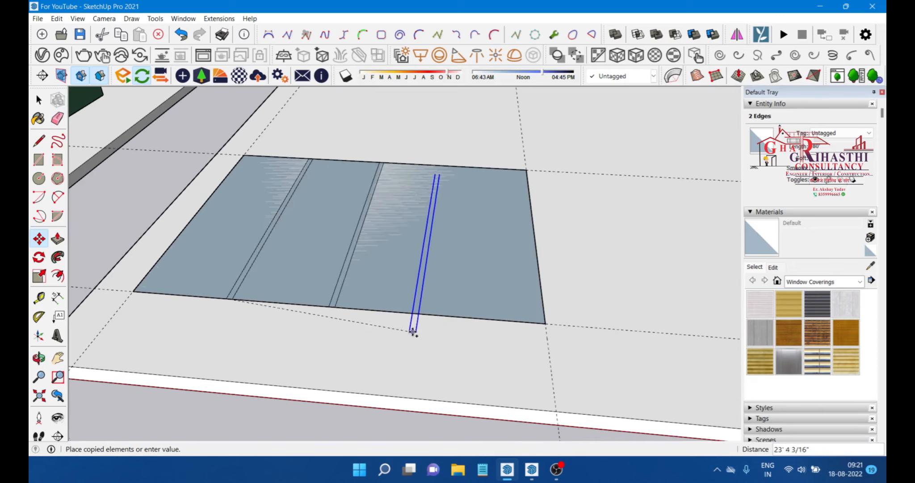
{"action": "scroll", "coordinate": [413, 333], "scroll_direction": "up", "scroll_amount": 1}
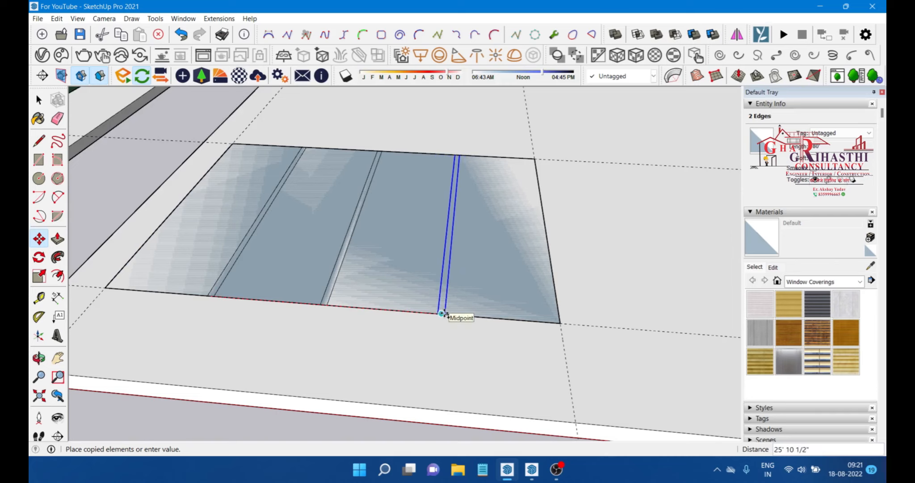
{"action": "left_click", "coordinate": [441, 314]}
{"action": "key", "text": "space"}
{"action": "scroll", "coordinate": [409, 337], "scroll_direction": "down", "scroll_amount": 2}
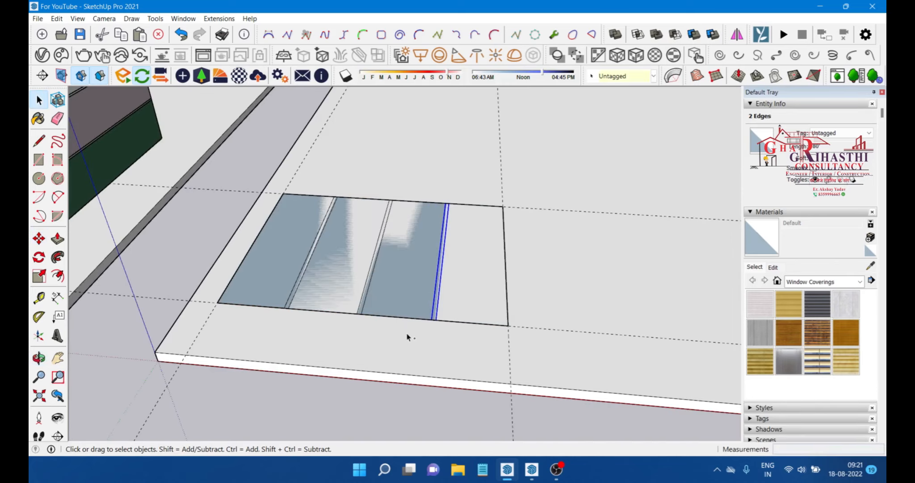
{"action": "scroll", "coordinate": [408, 337], "scroll_direction": "down", "scroll_amount": 3}
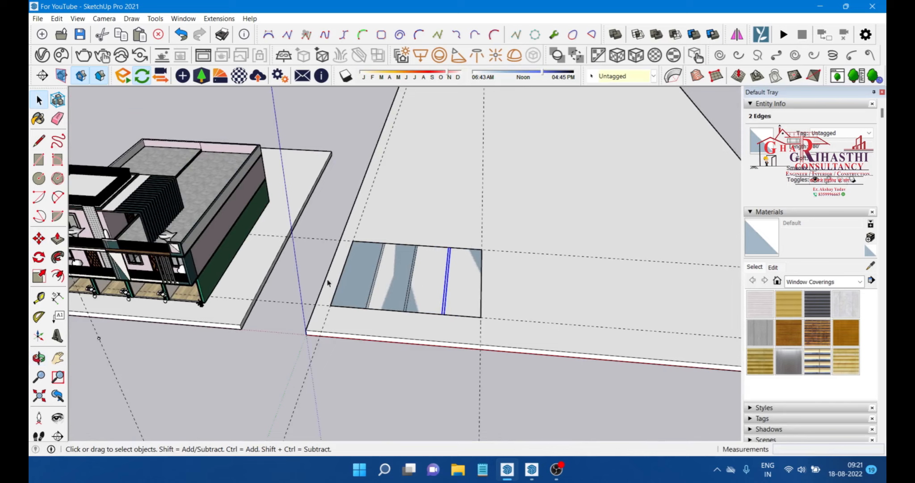
Step: Try to copy the rectangle's right edge about 9 in inward
{"action": "scroll", "coordinate": [327, 283], "scroll_direction": "down", "scroll_amount": 3}
{"action": "scroll", "coordinate": [282, 292], "scroll_direction": "up", "scroll_amount": 5}
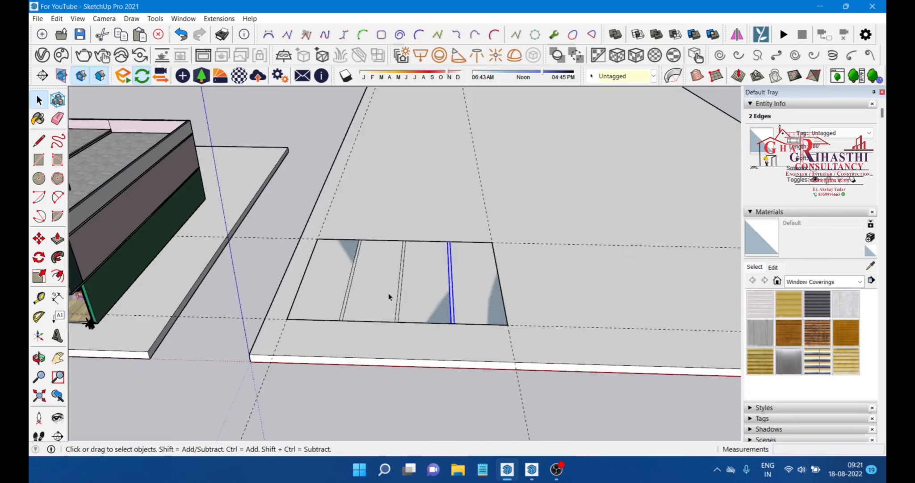
{"action": "scroll", "coordinate": [459, 299], "scroll_direction": "up", "scroll_amount": 3}
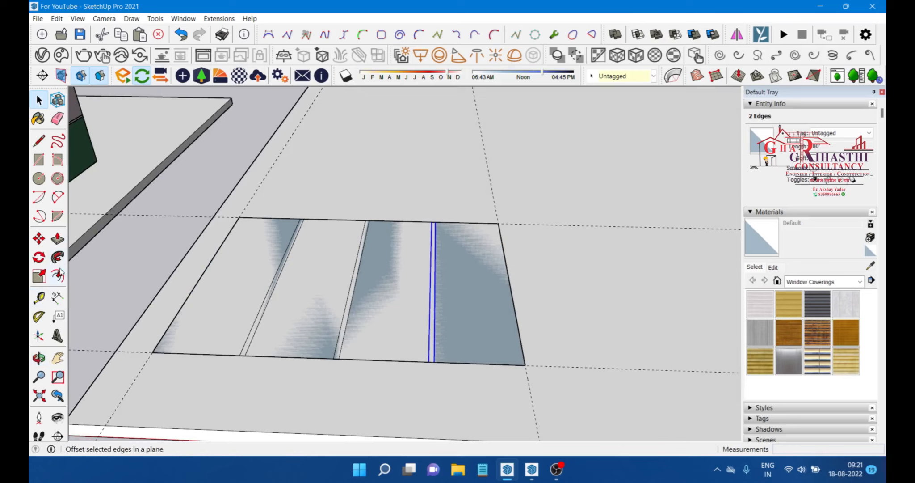
{"action": "left_click", "coordinate": [39, 238]}
{"action": "scroll", "coordinate": [529, 329], "scroll_direction": "up", "scroll_amount": 3}
{"action": "scroll", "coordinate": [492, 337], "scroll_direction": "up", "scroll_amount": 1}
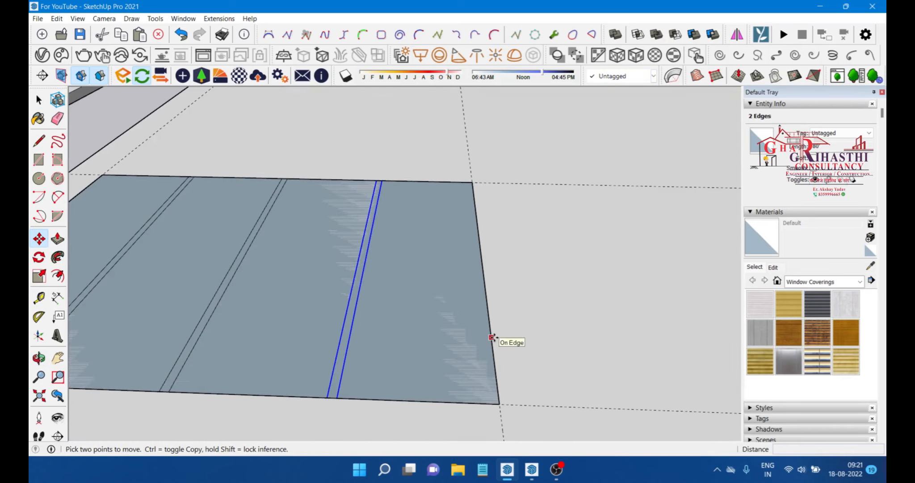
{"action": "left_click", "coordinate": [492, 337]}
{"action": "key", "text": "ctrl"}
{"action": "key", "text": "Escape"}
{"action": "key", "text": "space"}
{"action": "left_click", "coordinate": [490, 342]}
{"action": "key", "text": "m"}
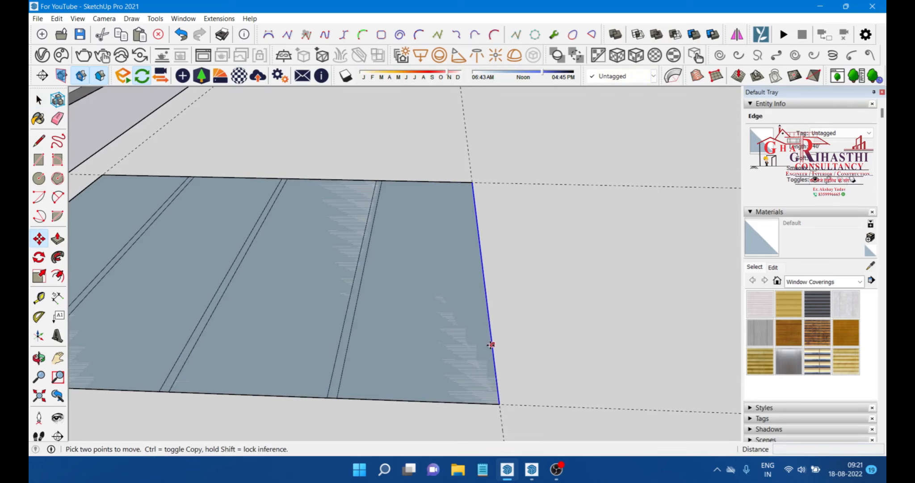
{"action": "scroll", "coordinate": [490, 343], "scroll_direction": "up", "scroll_amount": 1}
{"action": "left_click", "coordinate": [478, 343]}
{"action": "key", "text": "ctrl"}
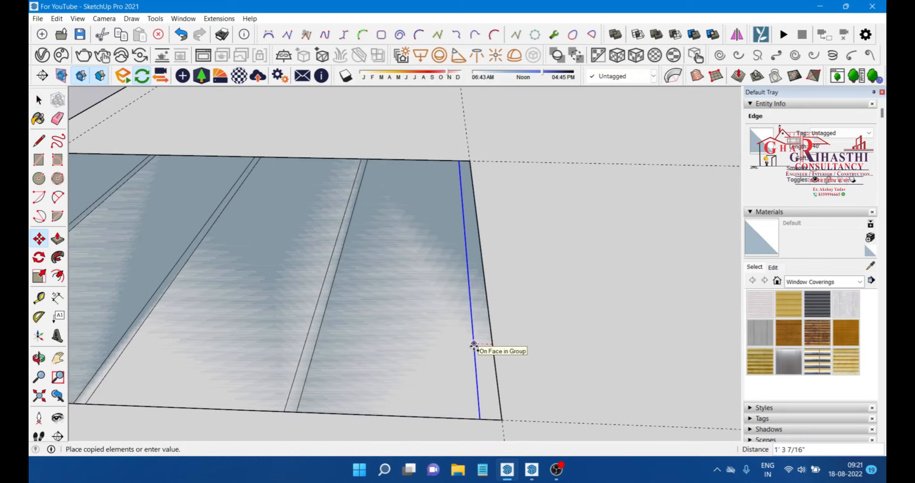
{"action": "left_click", "coordinate": [474, 345]}
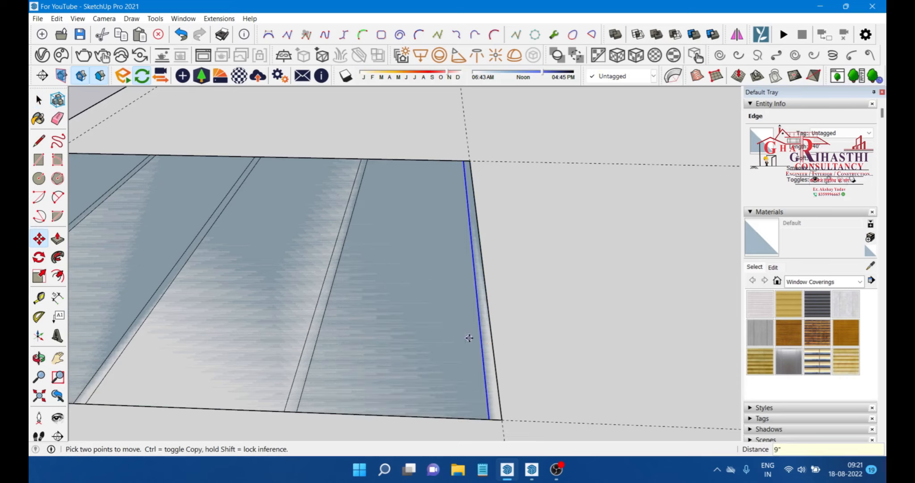
{"action": "scroll", "coordinate": [456, 156], "scroll_direction": "up", "scroll_amount": 1}
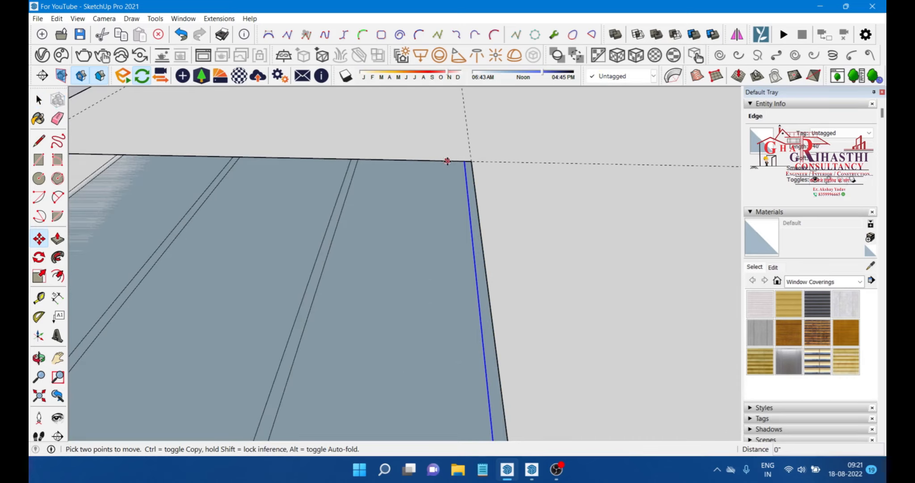
{"action": "left_click", "coordinate": [448, 161]}
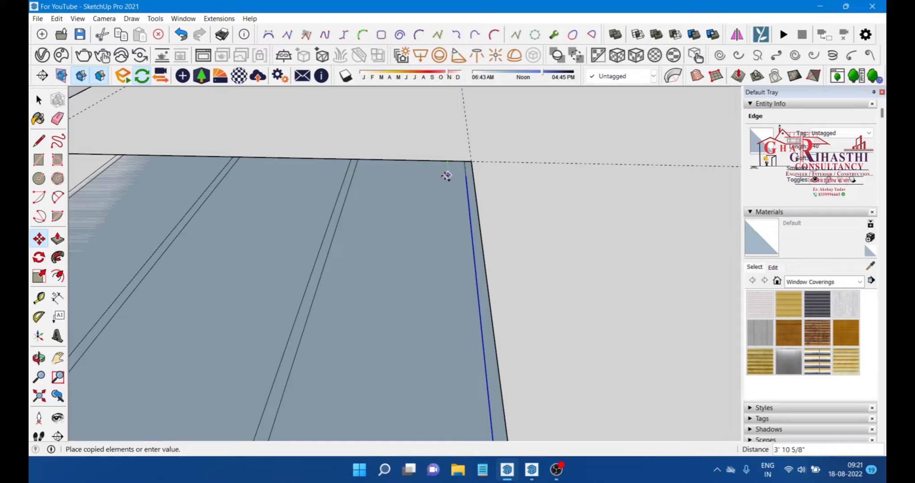
{"action": "key", "text": "space"}
{"action": "left_click", "coordinate": [433, 160]}
Step: Place a guide 9 in inside the rectangle's right edge
{"action": "scroll", "coordinate": [440, 161], "scroll_direction": "down", "scroll_amount": 2}
{"action": "middle_click_drag", "start_coordinate": [438, 163], "coordinate": [364, 206]}
{"action": "scroll", "coordinate": [429, 198], "scroll_direction": "down", "scroll_amount": 2}
{"action": "scroll", "coordinate": [325, 188], "scroll_direction": "down", "scroll_amount": 1}
{"action": "scroll", "coordinate": [533, 235], "scroll_direction": "up", "scroll_amount": 2}
{"action": "middle_click_drag", "start_coordinate": [534, 235], "coordinate": [449, 232]}
{"action": "scroll", "coordinate": [494, 290], "scroll_direction": "up", "scroll_amount": 2}
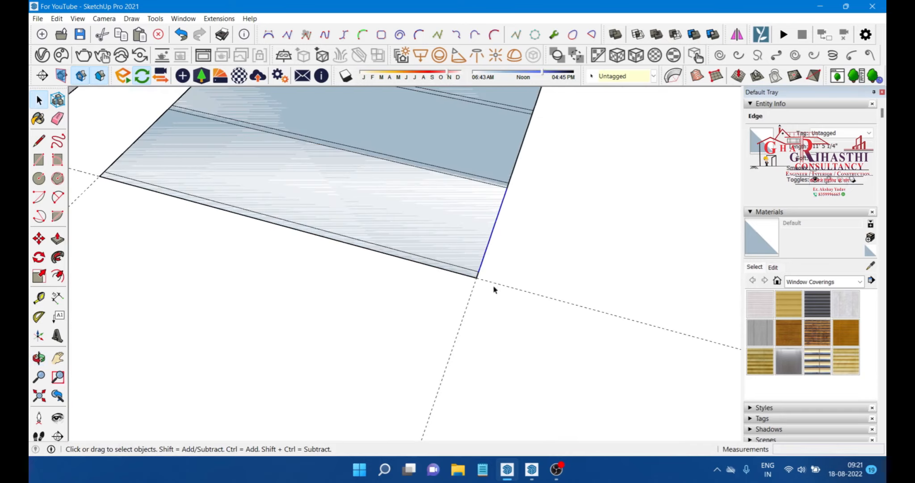
{"action": "key", "text": "t"}
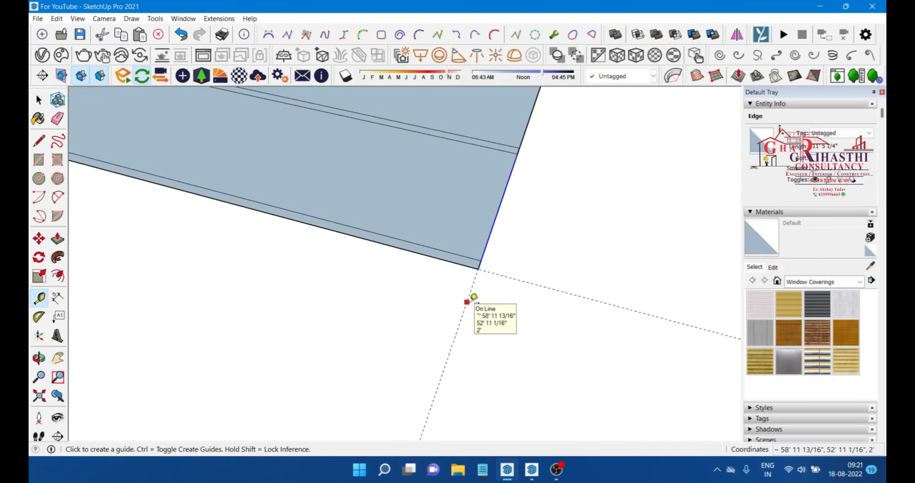
{"action": "left_click", "coordinate": [467, 302]}
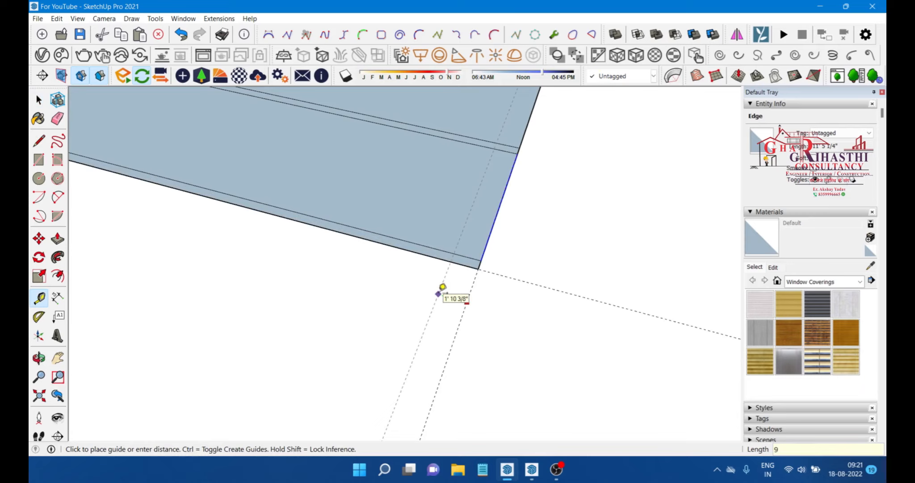
{"action": "type", "text": "9\""}
{"action": "key", "text": "Return"}
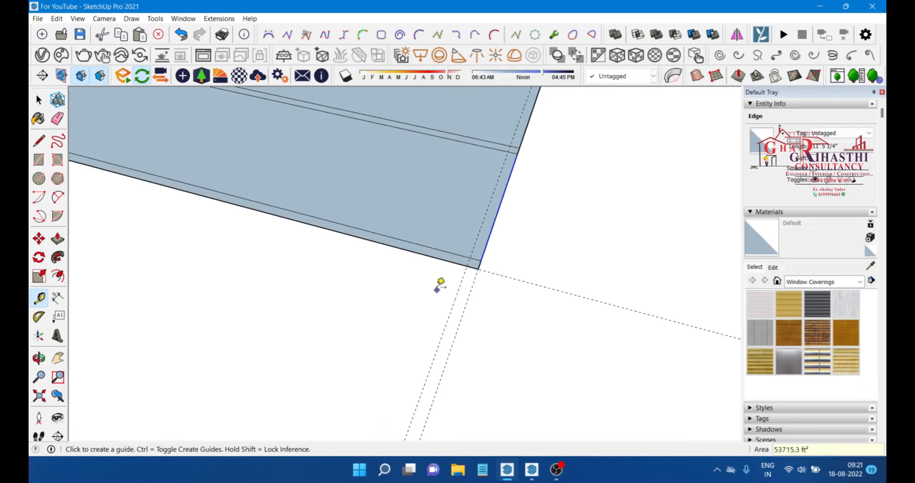
Step: Draw a line along the new guide from the rectangle's bottom edge to its top edge
{"action": "left_click", "coordinate": [38, 141]}
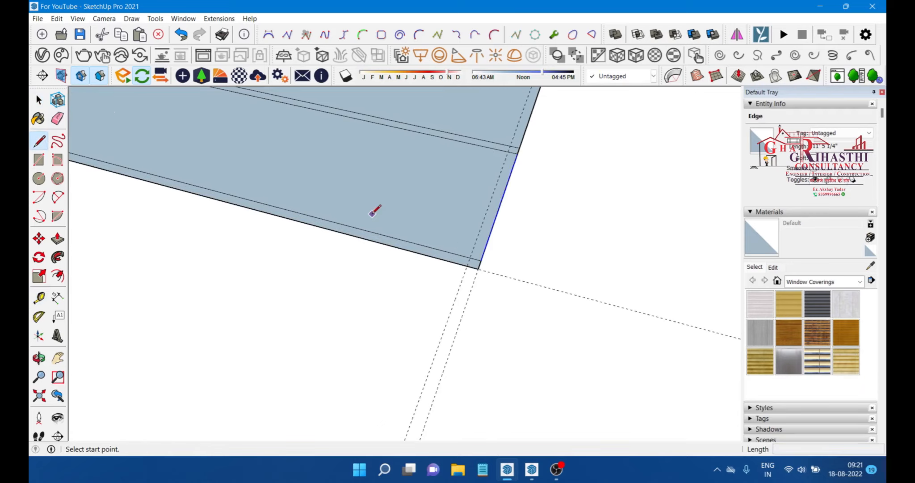
{"action": "left_click", "coordinate": [467, 266]}
{"action": "scroll", "coordinate": [355, 396], "scroll_direction": "down", "scroll_amount": 3}
{"action": "scroll", "coordinate": [519, 126], "scroll_direction": "up", "scroll_amount": 2}
{"action": "left_click", "coordinate": [503, 125]}
{"action": "scroll", "coordinate": [486, 243], "scroll_direction": "down", "scroll_amount": 3}
{"action": "key", "text": "space"}
{"action": "middle_click_drag", "start_coordinate": [292, 196], "coordinate": [457, 254]}
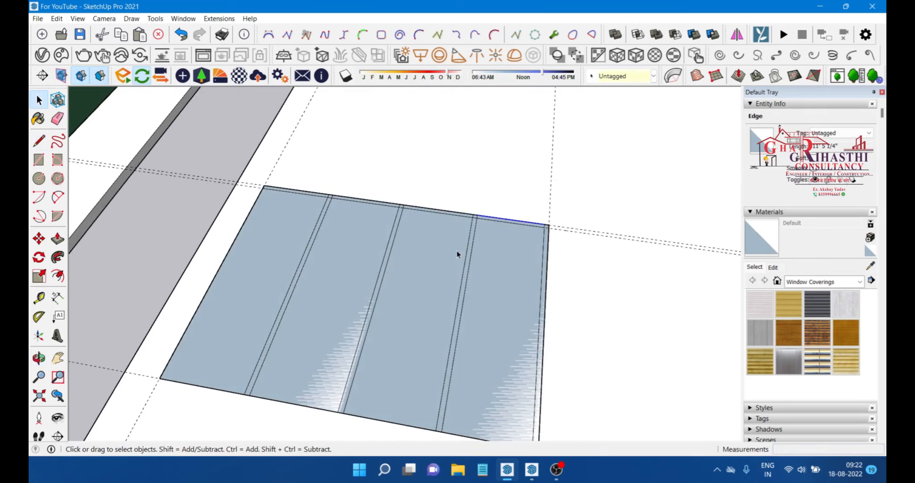
Step: Try to copy the rectangle's left edge about 9 in inward
{"action": "scroll", "coordinate": [455, 251], "scroll_direction": "down", "scroll_amount": 2}
{"action": "key", "text": "m"}
{"action": "scroll", "coordinate": [249, 276], "scroll_direction": "up", "scroll_amount": 4}
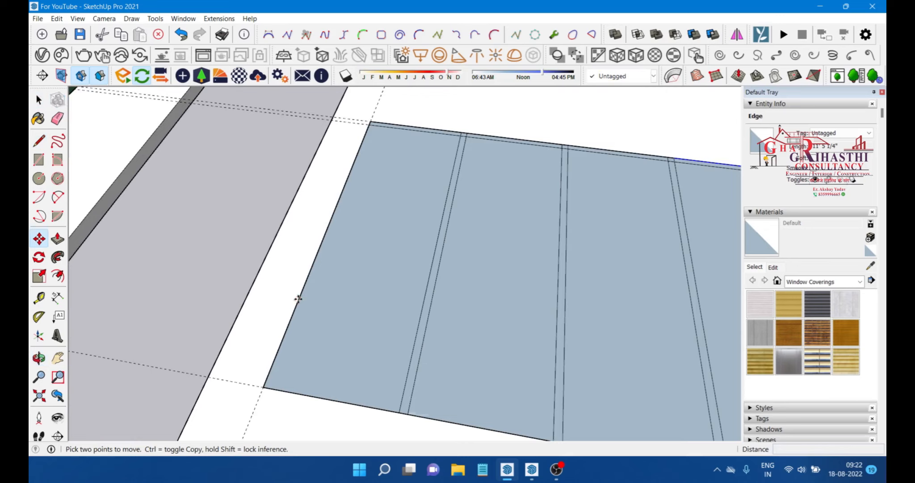
{"action": "key", "text": "ctrl"}
{"action": "left_click", "coordinate": [298, 298]}
{"action": "key", "text": "Escape"}
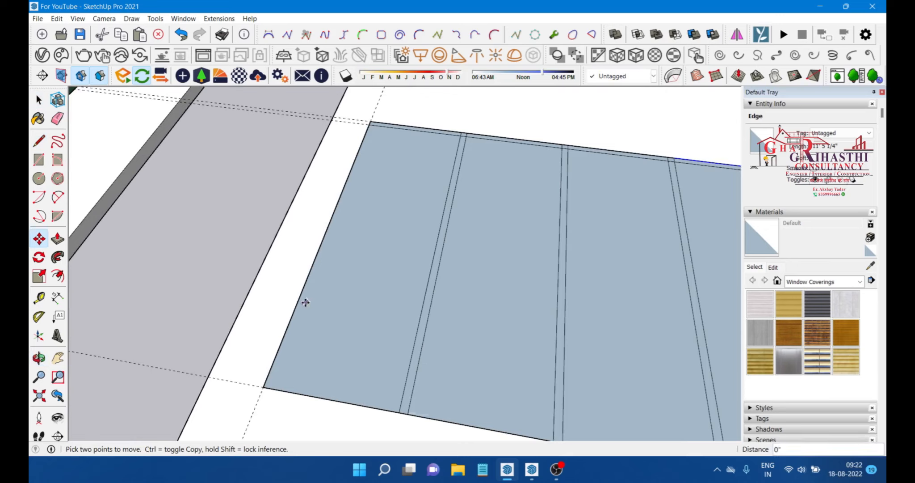
{"action": "key", "text": "space"}
{"action": "left_click", "coordinate": [297, 301]}
{"action": "key", "text": "m"}
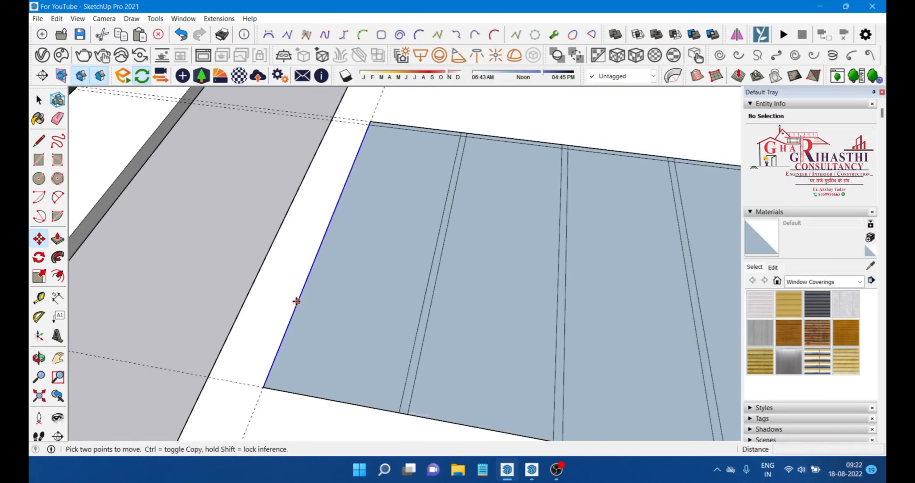
{"action": "key", "text": "ctrl"}
{"action": "left_click", "coordinate": [298, 300]}
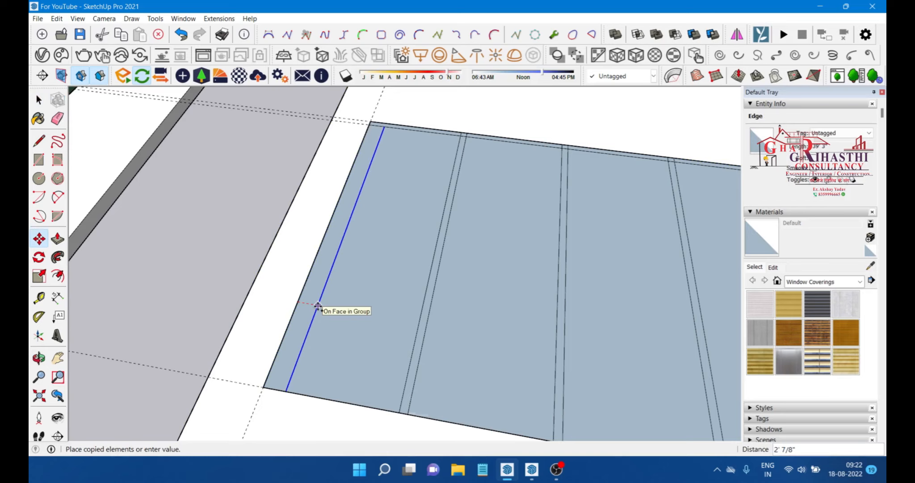
{"action": "left_click", "coordinate": [317, 306]}
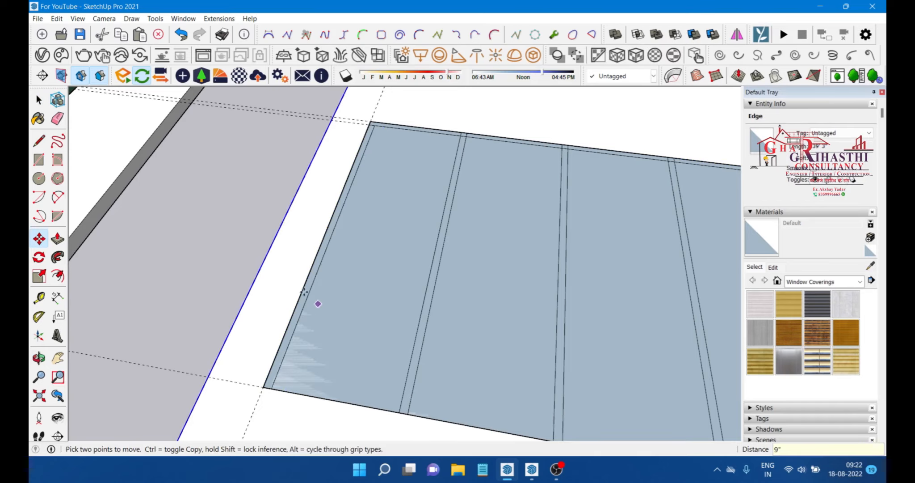
Step: Place a guide 9 in inside the rectangle's left edge
{"action": "scroll", "coordinate": [433, 282], "scroll_direction": "down", "scroll_amount": 3}
{"action": "middle_click_drag", "start_coordinate": [433, 283], "coordinate": [352, 389]}
{"action": "scroll", "coordinate": [260, 282], "scroll_direction": "up", "scroll_amount": 5}
{"action": "key", "text": "f"}
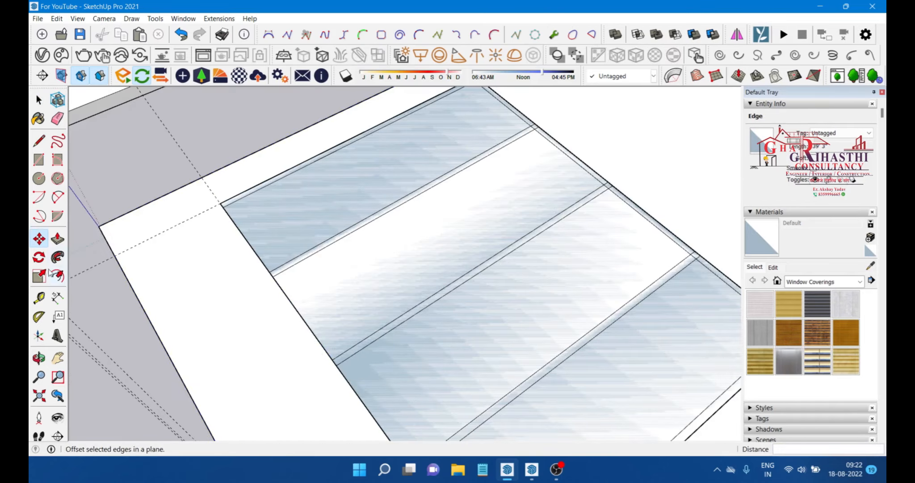
{"action": "key", "text": "t"}
{"action": "left_click", "coordinate": [295, 307]}
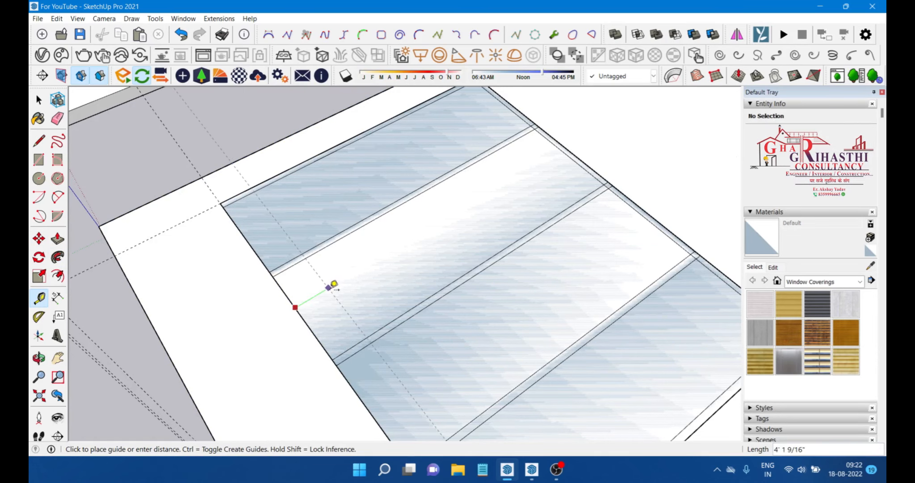
{"action": "type", "text": "9\""}
{"action": "key", "text": "Return"}
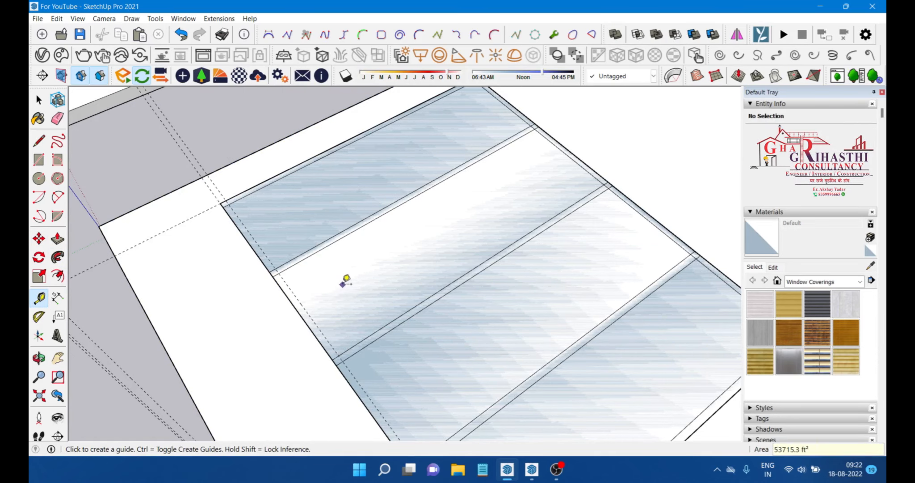
Step: Draw a line along the left guide across the rectangle to form a border strip
{"action": "key", "text": "l"}
{"action": "scroll", "coordinate": [193, 203], "scroll_direction": "up", "scroll_amount": 2}
{"action": "left_click", "coordinate": [244, 213]}
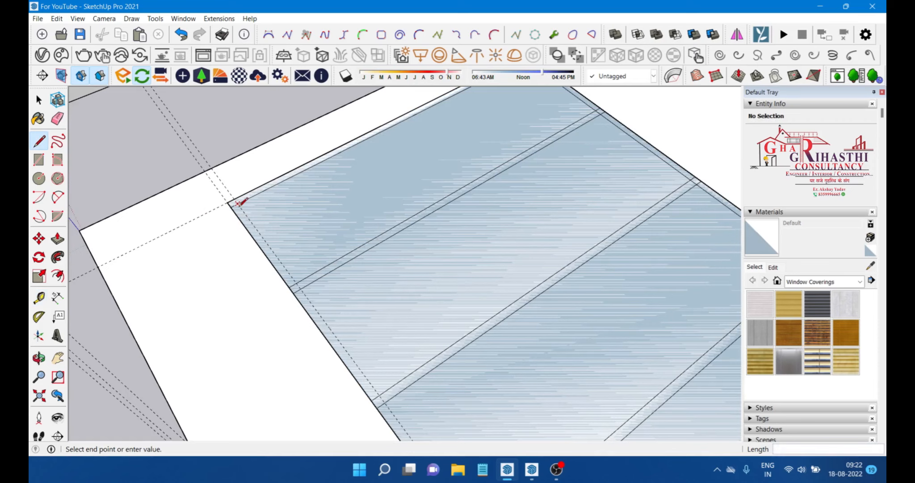
{"action": "scroll", "coordinate": [241, 187], "scroll_direction": "down", "scroll_amount": 4}
{"action": "left_click", "coordinate": [367, 367]}
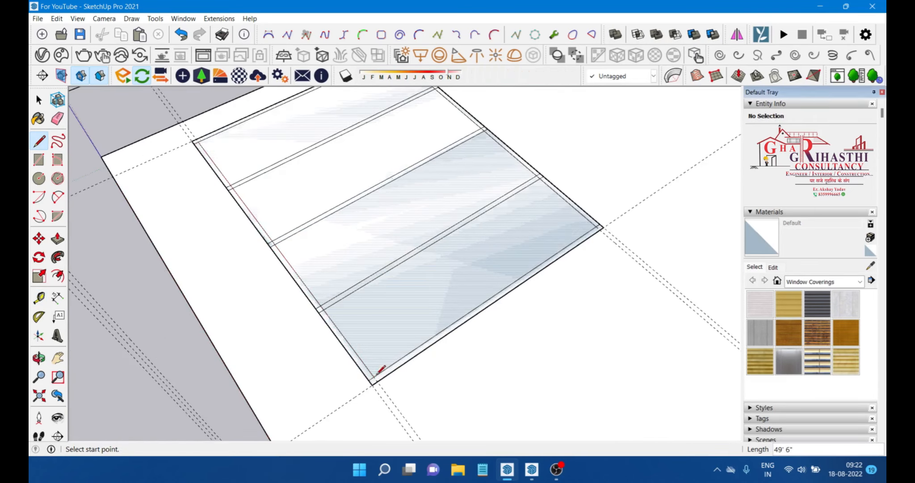
{"action": "key", "text": "space"}
{"action": "mouse_move", "coordinate": [358, 327]}
{"action": "middle_mouse_down"}
{"action": "mouse_move", "coordinate": [306, 320]}
{"action": "mouse_move", "coordinate": [310, 303]}
{"action": "mouse_move", "coordinate": [468, 260]}
{"action": "middle_mouse_up"}
{"action": "middle_click_drag", "start_coordinate": [293, 224], "coordinate": [313, 261]}
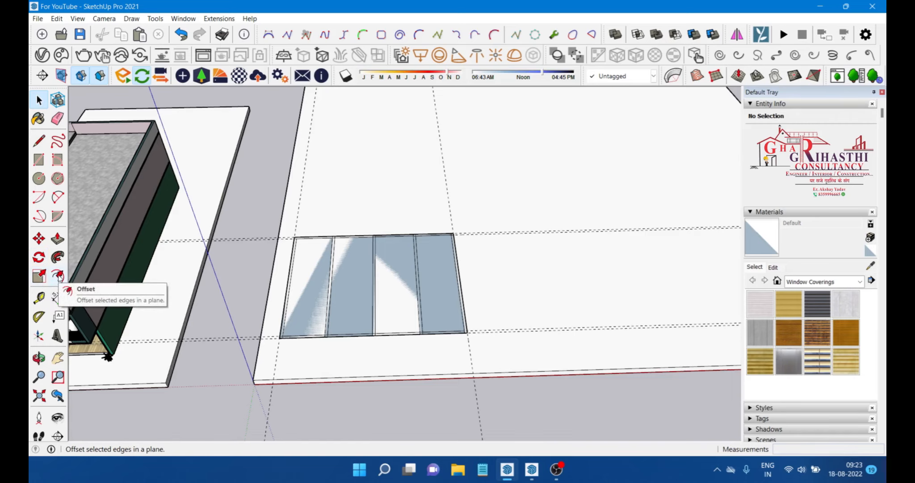
Step: Try to erase an edge segment along the rectangle's top border
{"action": "scroll", "coordinate": [152, 257], "scroll_direction": "down", "scroll_amount": 3}
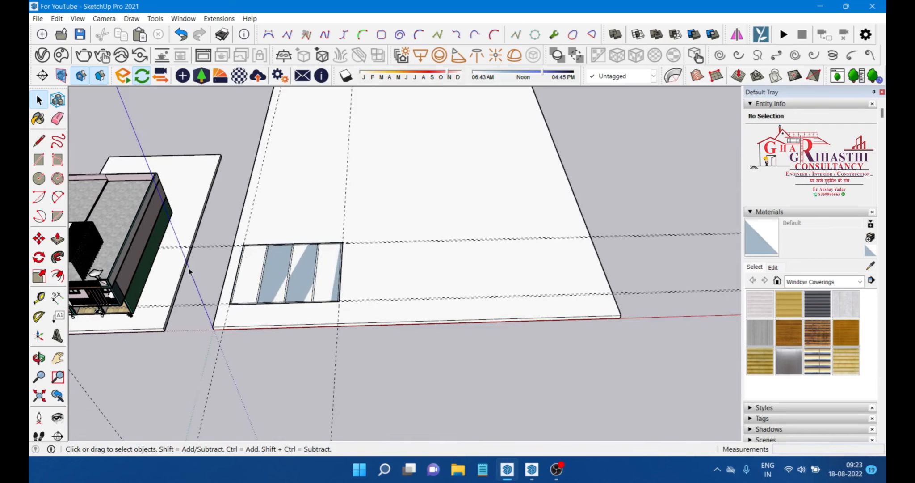
{"action": "scroll", "coordinate": [256, 290], "scroll_direction": "up", "scroll_amount": 5}
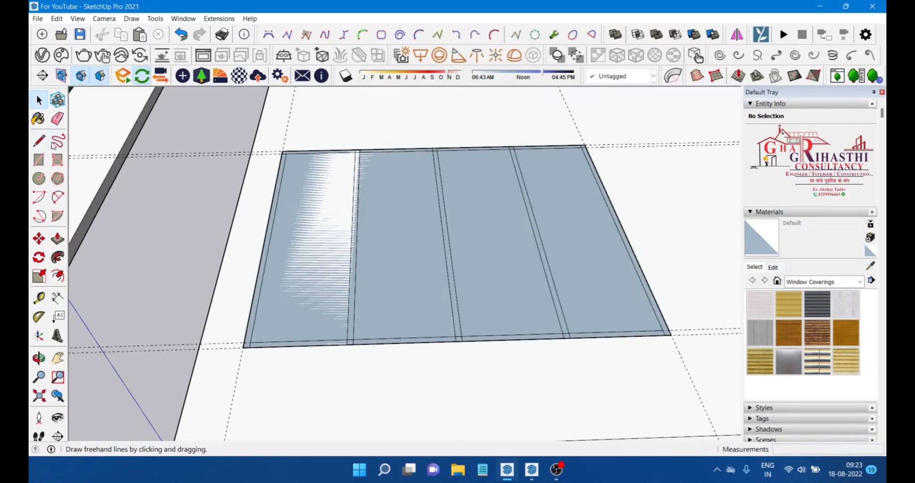
{"action": "left_click", "coordinate": [57, 118]}
{"action": "scroll", "coordinate": [253, 192], "scroll_direction": "down", "scroll_amount": 2}
{"action": "middle_click_drag", "start_coordinate": [253, 192], "coordinate": [212, 194]}
{"action": "scroll", "coordinate": [313, 169], "scroll_direction": "up", "scroll_amount": 3}
{"action": "scroll", "coordinate": [281, 149], "scroll_direction": "up", "scroll_amount": 4}
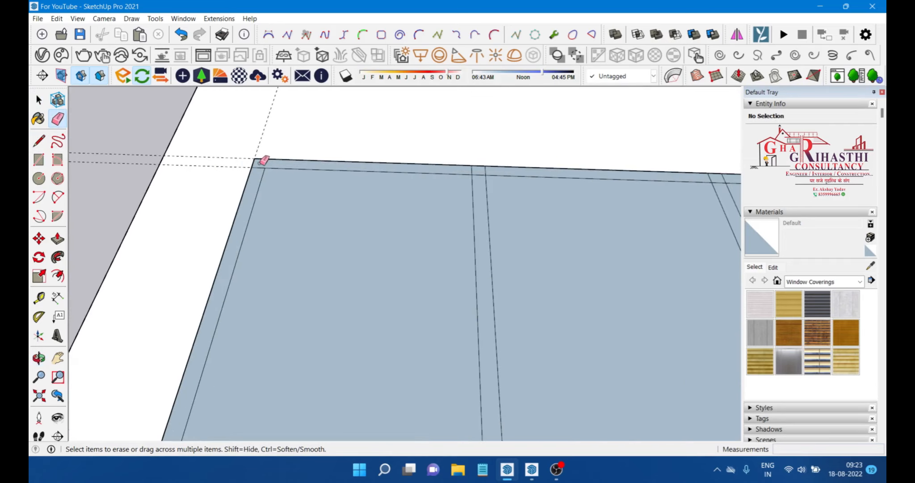
{"action": "scroll", "coordinate": [262, 154], "scroll_direction": "down", "scroll_amount": 2}
{"action": "scroll", "coordinate": [413, 165], "scroll_direction": "up", "scroll_amount": 4}
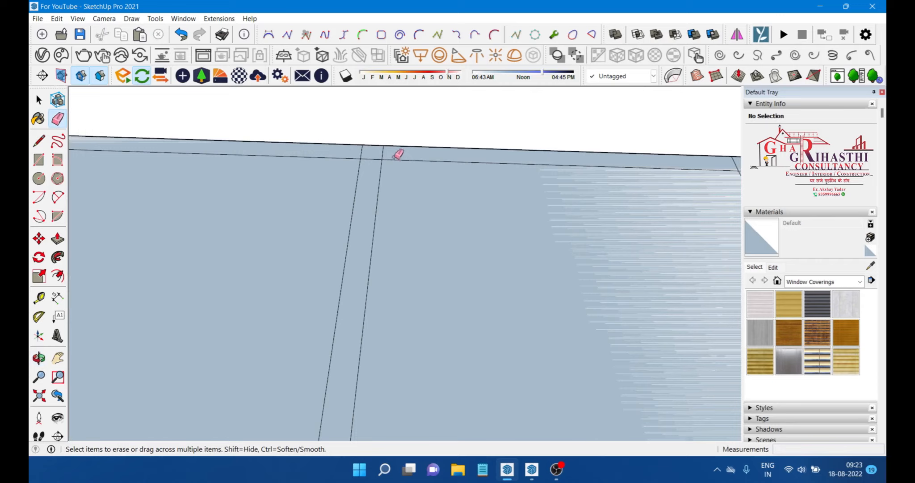
{"action": "mouse_move", "coordinate": [389, 154]}
{"action": "left_mouse_down"}
{"action": "mouse_move", "coordinate": [372, 160]}
{"action": "mouse_move", "coordinate": [349, 144]}
{"action": "mouse_move", "coordinate": [333, 150]}
{"action": "left_mouse_up"}
{"action": "scroll", "coordinate": [300, 142], "scroll_direction": "down", "scroll_amount": 2}
{"action": "key", "text": "ctrl+z"}
Step: Erase the leftover line beside the middle divider near the rectangle's top edge
{"action": "scroll", "coordinate": [353, 150], "scroll_direction": "up", "scroll_amount": 2}
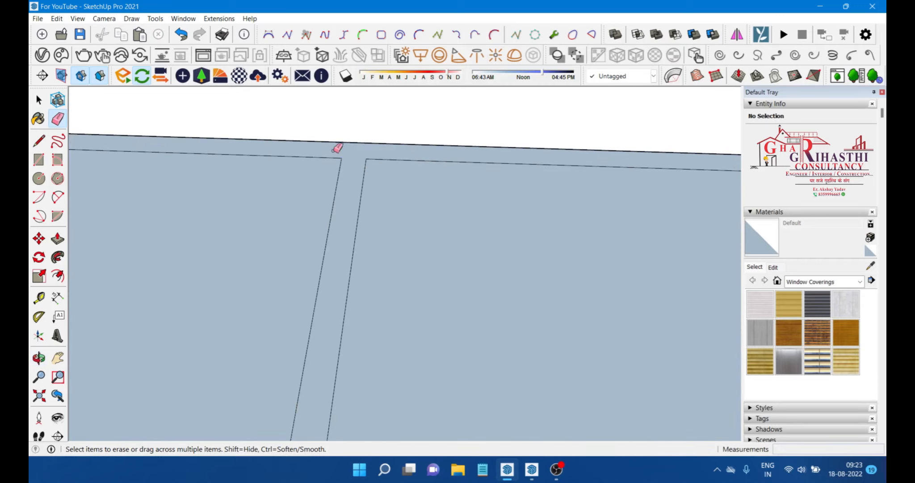
{"action": "scroll", "coordinate": [258, 152], "scroll_direction": "down", "scroll_amount": 4}
{"action": "scroll", "coordinate": [445, 153], "scroll_direction": "up", "scroll_amount": 2}
{"action": "scroll", "coordinate": [449, 151], "scroll_direction": "up", "scroll_amount": 2}
{"action": "left_click_drag", "start_coordinate": [474, 156], "coordinate": [461, 153]}
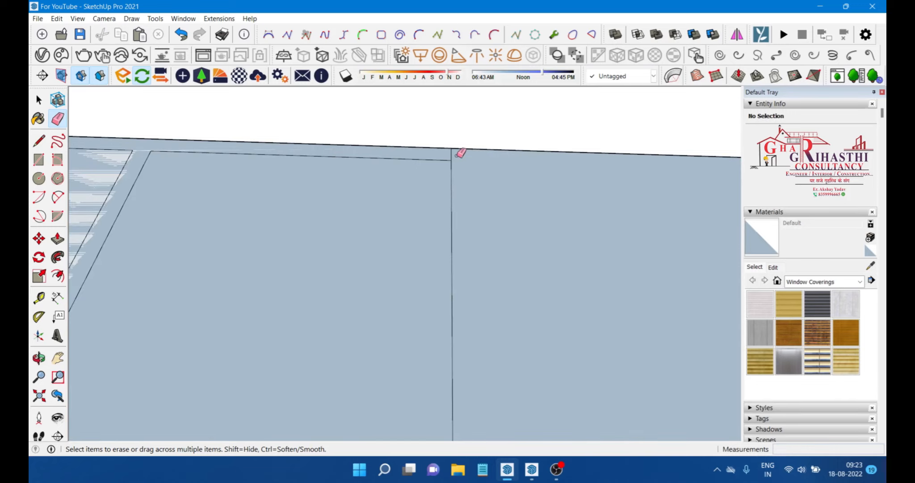
{"action": "key", "text": "ctrl+z"}
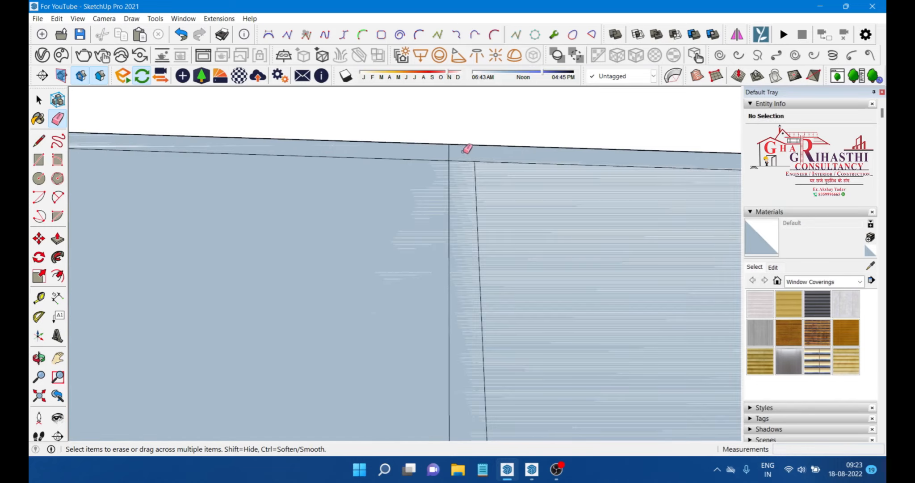
{"action": "left_click", "coordinate": [477, 184]}
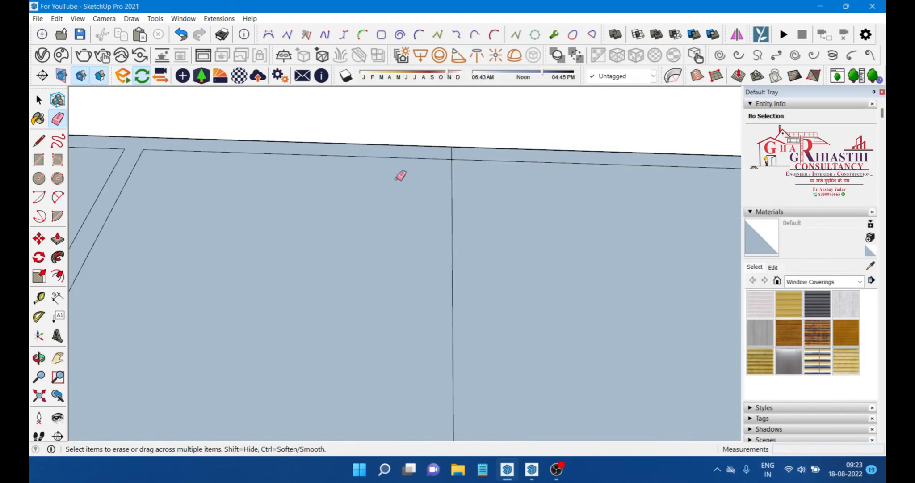
{"action": "scroll", "coordinate": [401, 176], "scroll_direction": "down", "scroll_amount": 5}
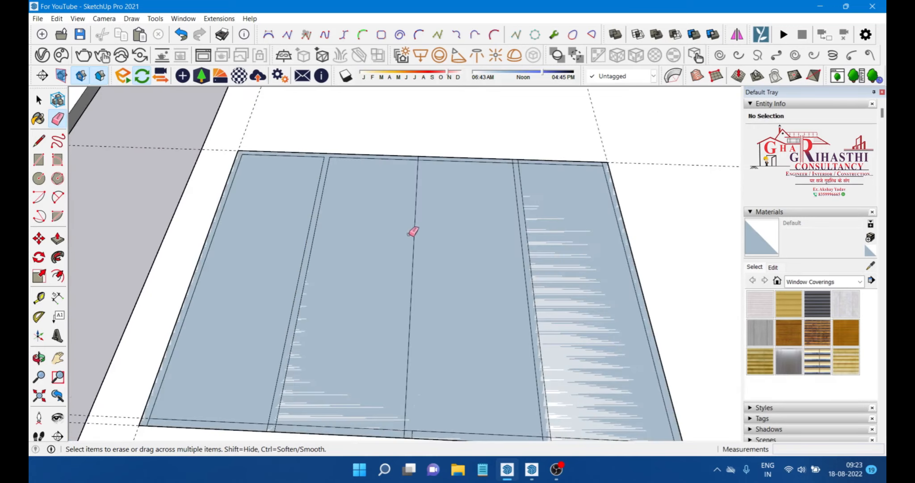
{"action": "scroll", "coordinate": [414, 231], "scroll_direction": "down", "scroll_amount": 3}
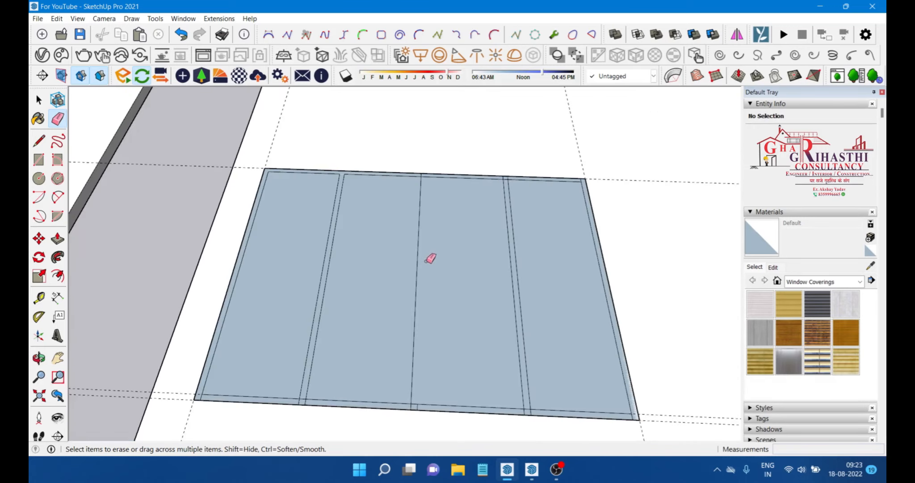
Step: Inspect the paved rectangle's border and divider edges up close for leftover lines
{"action": "scroll", "coordinate": [428, 157], "scroll_direction": "up", "scroll_amount": 6}
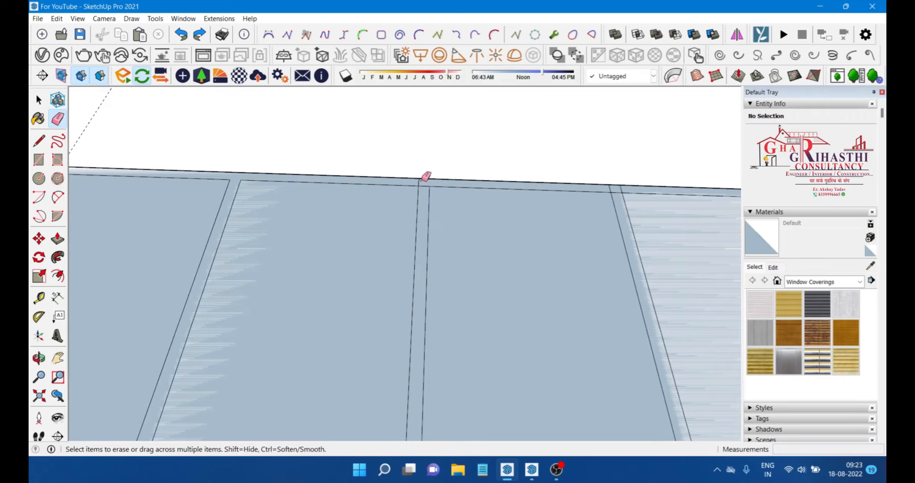
{"action": "scroll", "coordinate": [429, 183], "scroll_direction": "down", "scroll_amount": 5}
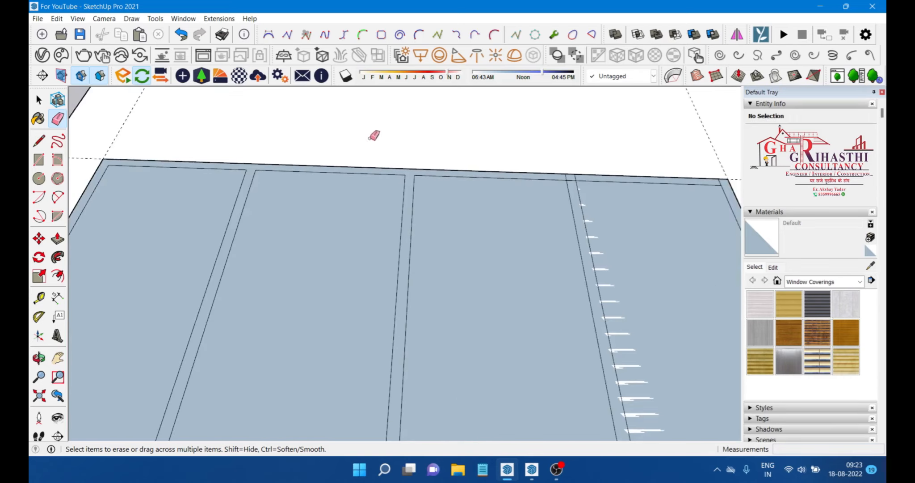
{"action": "scroll", "coordinate": [379, 348], "scroll_direction": "up", "scroll_amount": 5}
{"action": "scroll", "coordinate": [380, 347], "scroll_direction": "up", "scroll_amount": 2}
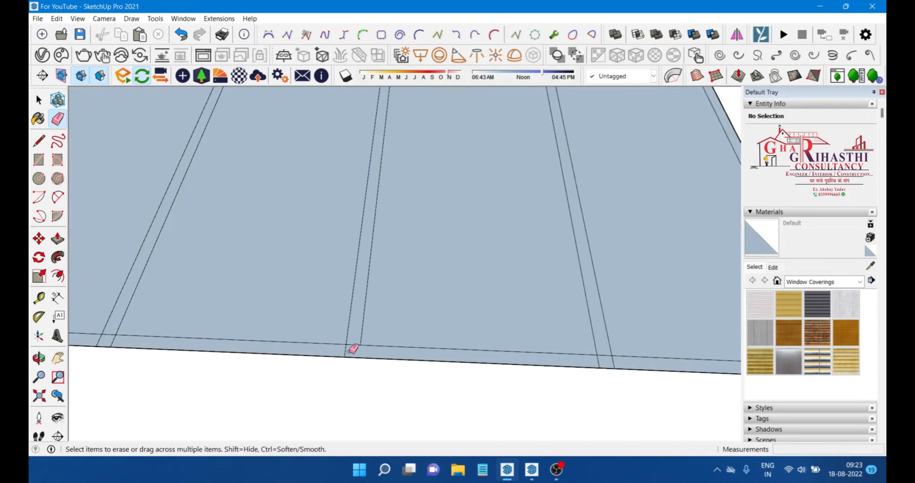
{"action": "scroll", "coordinate": [374, 315], "scroll_direction": "down", "scroll_amount": 3}
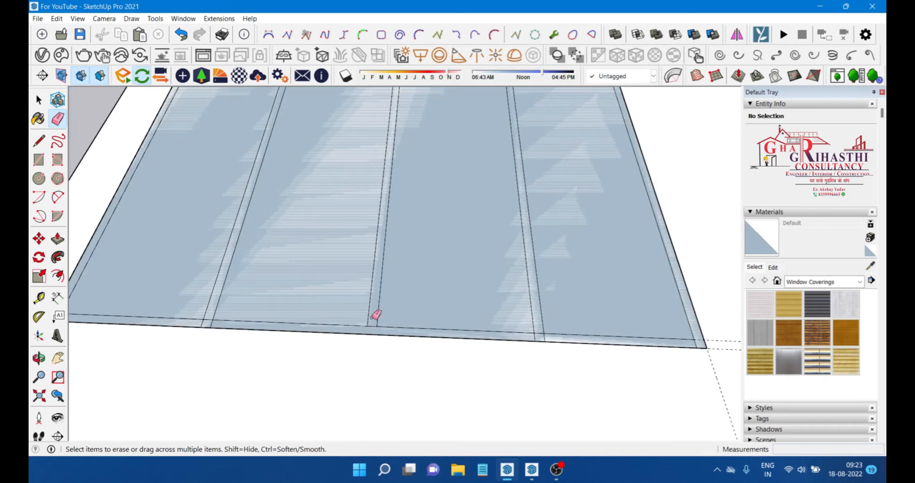
{"action": "scroll", "coordinate": [372, 325], "scroll_direction": "up", "scroll_amount": 3}
{"action": "scroll", "coordinate": [205, 317], "scroll_direction": "down", "scroll_amount": 3}
{"action": "scroll", "coordinate": [219, 323], "scroll_direction": "up", "scroll_amount": 3}
{"action": "scroll", "coordinate": [219, 324], "scroll_direction": "up", "scroll_amount": 1}
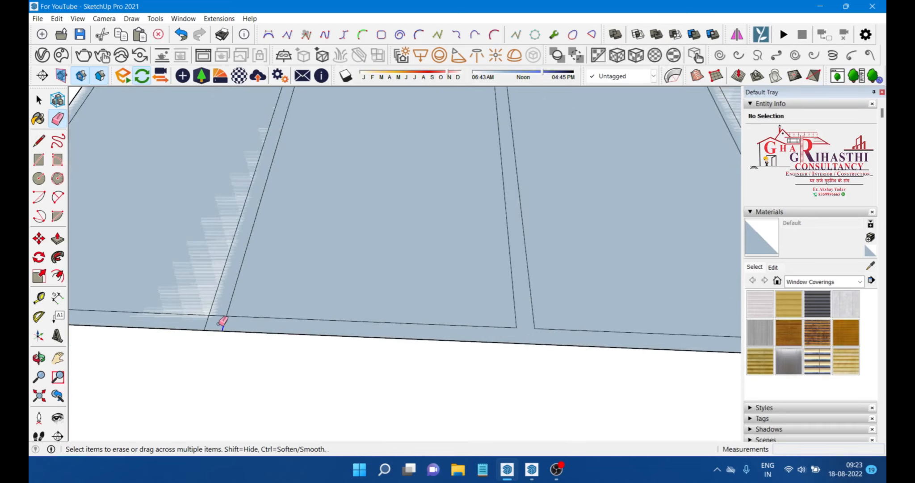
{"action": "scroll", "coordinate": [415, 298], "scroll_direction": "down", "scroll_amount": 3}
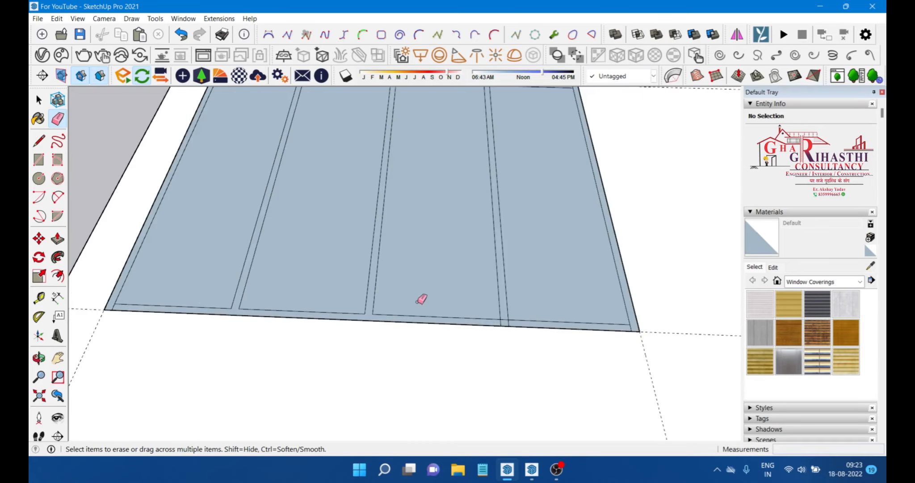
{"action": "scroll", "coordinate": [548, 333], "scroll_direction": "up", "scroll_amount": 4}
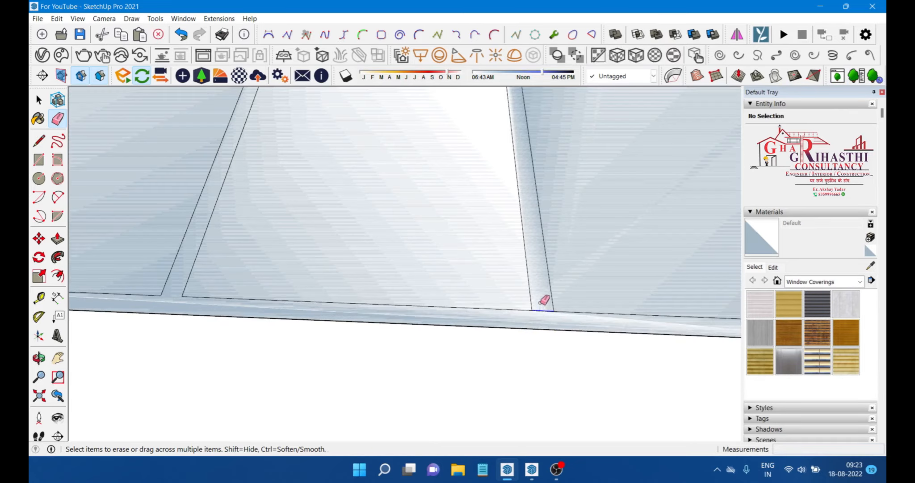
{"action": "scroll", "coordinate": [297, 266], "scroll_direction": "down", "scroll_amount": 4}
{"action": "scroll", "coordinate": [577, 300], "scroll_direction": "up", "scroll_amount": 4}
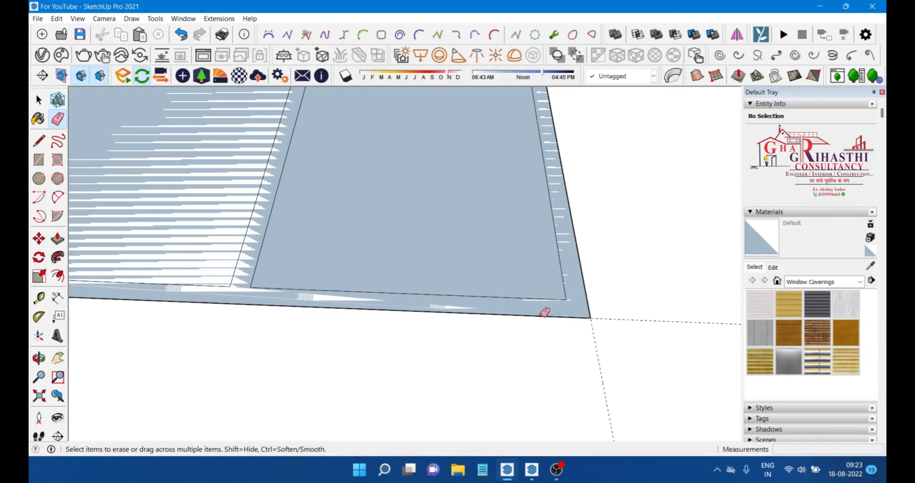
{"action": "scroll", "coordinate": [548, 311], "scroll_direction": "down", "scroll_amount": 4}
{"action": "scroll", "coordinate": [458, 105], "scroll_direction": "up", "scroll_amount": 3}
{"action": "scroll", "coordinate": [463, 110], "scroll_direction": "up", "scroll_amount": 4}
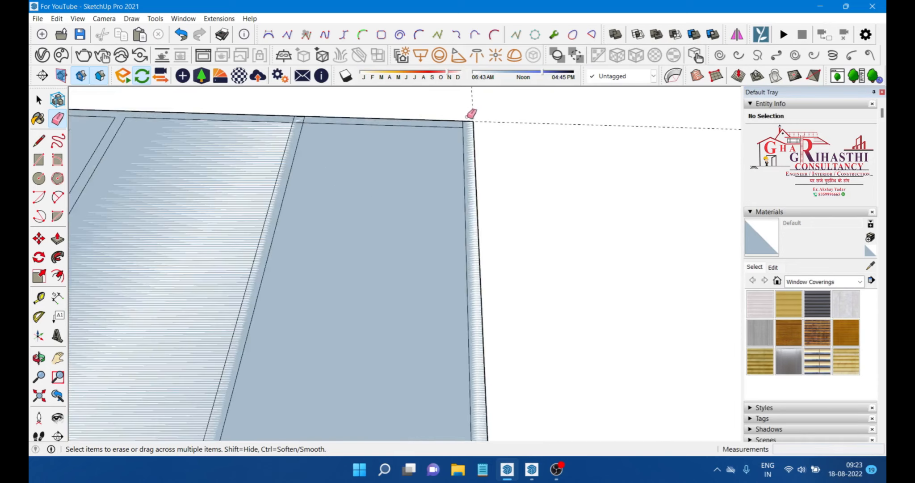
{"action": "scroll", "coordinate": [312, 131], "scroll_direction": "down", "scroll_amount": 2}
{"action": "scroll", "coordinate": [284, 125], "scroll_direction": "up", "scroll_amount": 3}
{"action": "scroll", "coordinate": [280, 124], "scroll_direction": "up", "scroll_amount": 1}
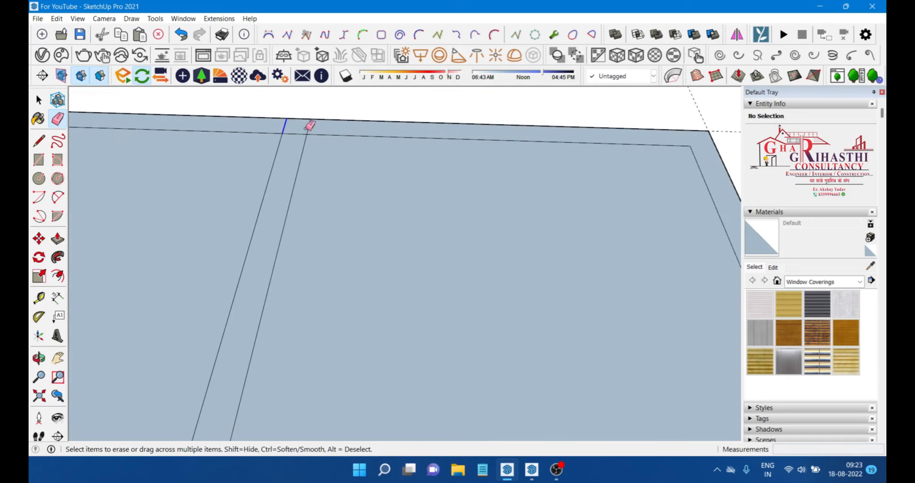
{"action": "scroll", "coordinate": [298, 129], "scroll_direction": "down", "scroll_amount": 5}
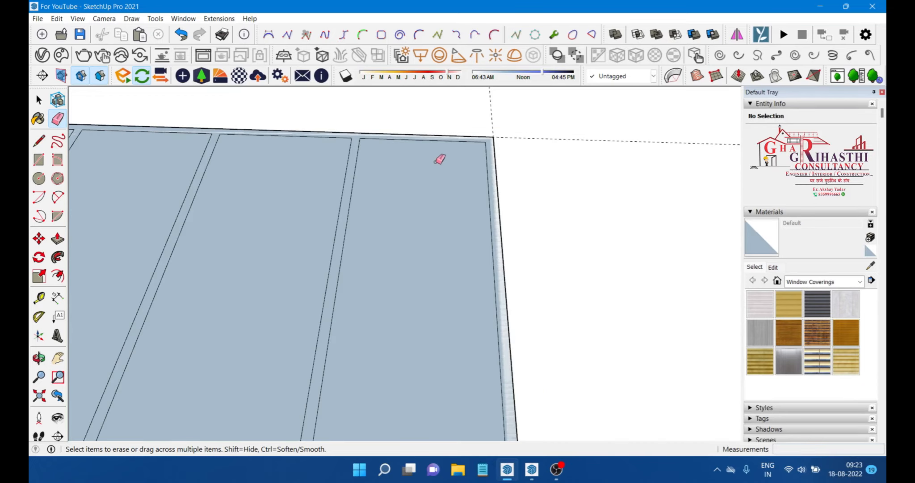
Step: Select all of the paved rectangle's connected geometry and make it into a group
{"action": "key", "text": "space"}
{"action": "scroll", "coordinate": [461, 265], "scroll_direction": "down", "scroll_amount": 1}
{"action": "scroll", "coordinate": [462, 264], "scroll_direction": "up", "scroll_amount": 2}
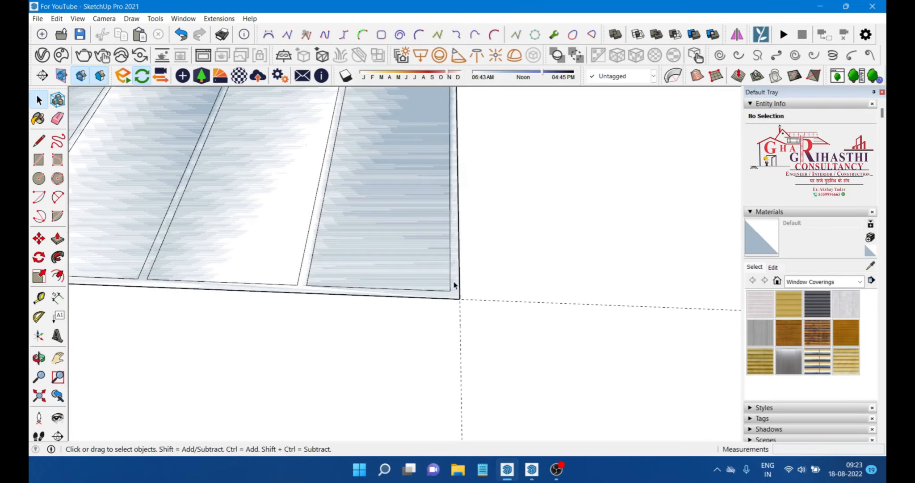
{"action": "triple_click", "coordinate": [455, 284]}
{"action": "scroll", "coordinate": [451, 287], "scroll_direction": "down", "scroll_amount": 1}
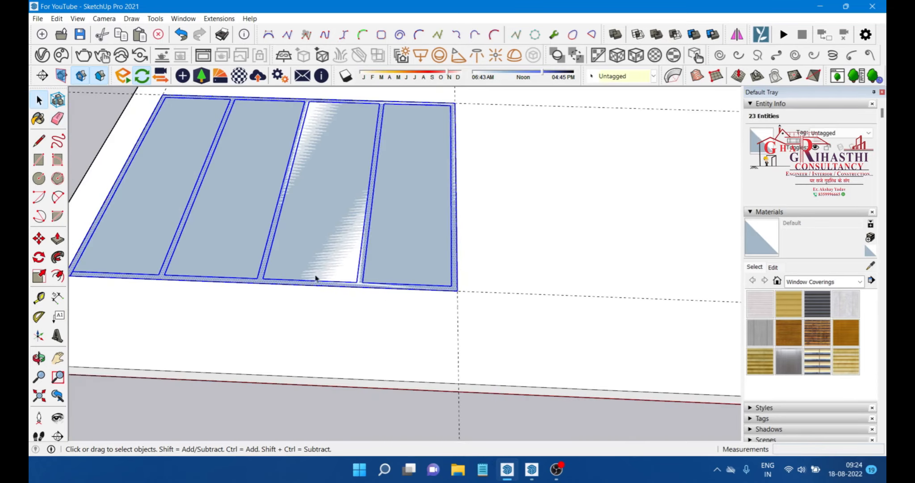
{"action": "scroll", "coordinate": [273, 283], "scroll_direction": "up", "scroll_amount": 2}
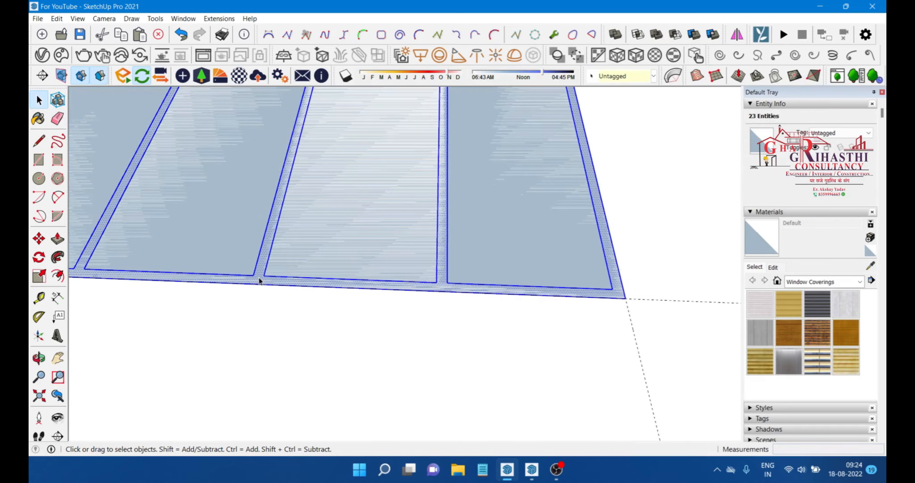
{"action": "right_click", "coordinate": [444, 290]}
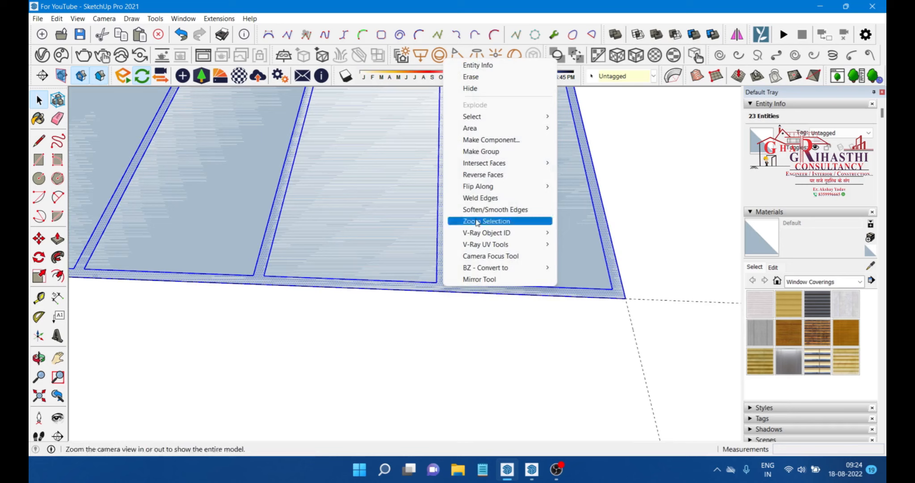
{"action": "left_click", "coordinate": [495, 154]}
Step: Open the group and push/pull its border and divider strips upward by 11
{"action": "scroll", "coordinate": [493, 156], "scroll_direction": "down", "scroll_amount": 3}
{"action": "scroll", "coordinate": [463, 235], "scroll_direction": "up", "scroll_amount": 3}
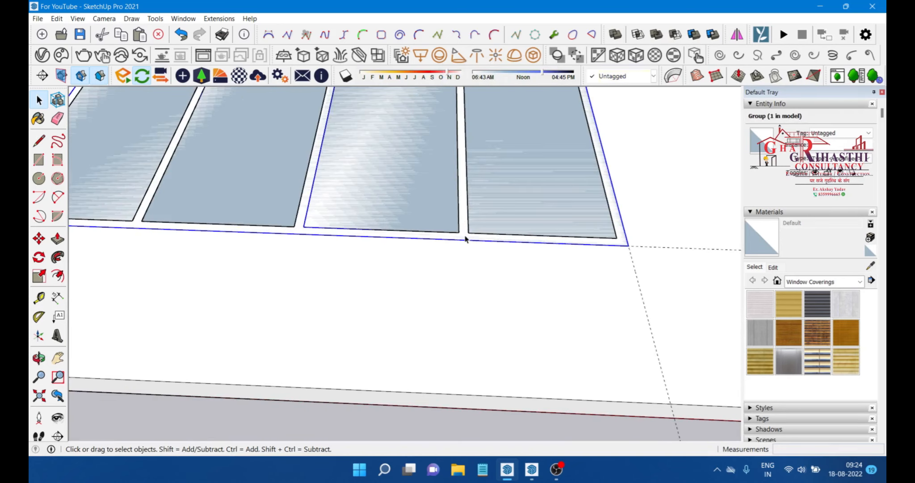
{"action": "double_click", "coordinate": [465, 239]}
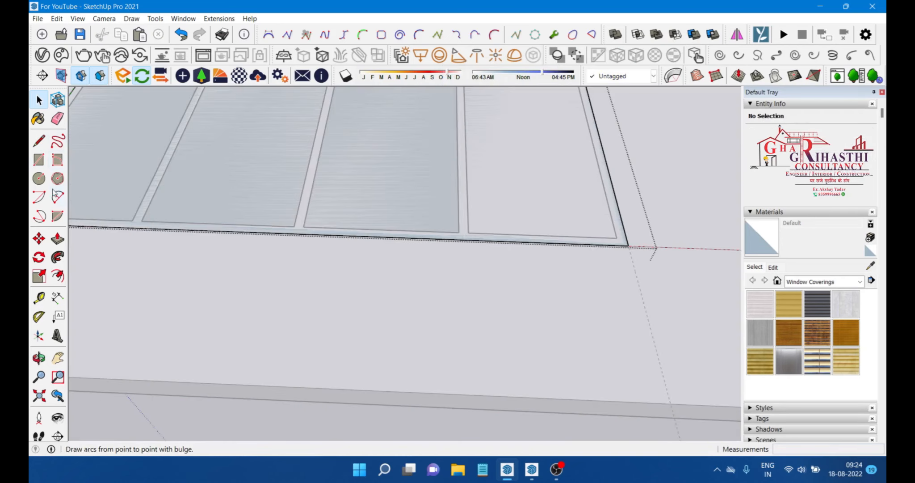
{"action": "left_click", "coordinate": [58, 239]}
{"action": "left_click", "coordinate": [305, 235]}
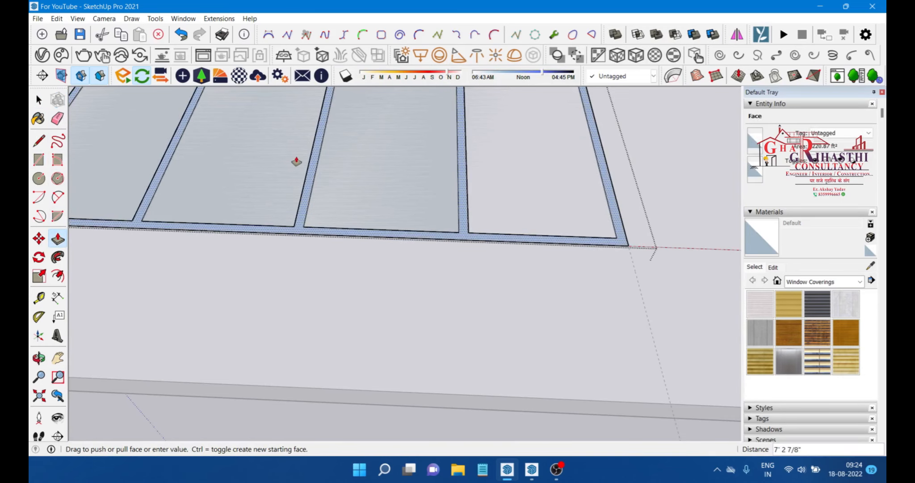
{"action": "left_click", "coordinate": [278, 154]}
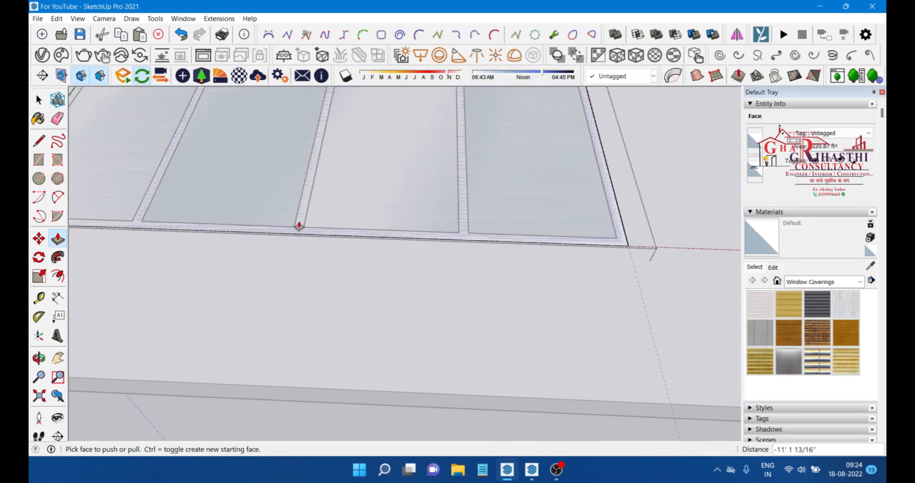
{"action": "left_click", "coordinate": [298, 228]}
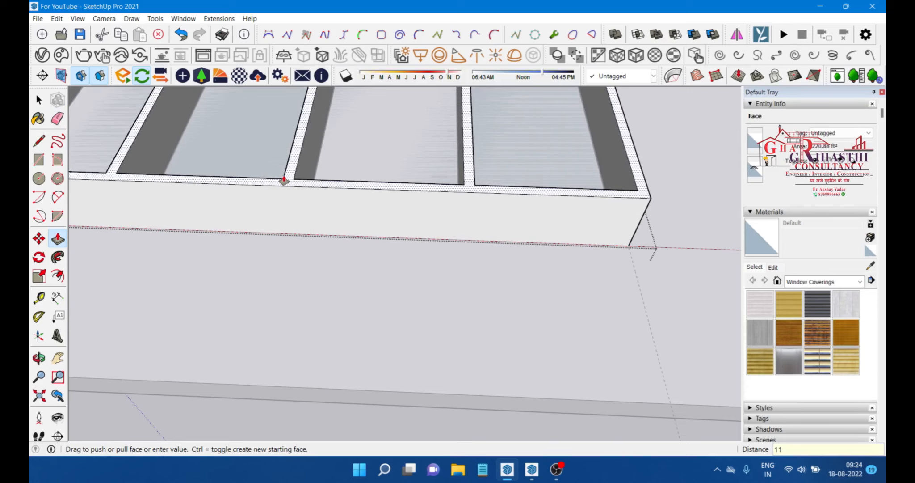
{"action": "key", "text": "Return"}
Step: Place guides on the raised border walls with the Tape Measure tool
{"action": "key", "text": "space"}
{"action": "scroll", "coordinate": [273, 277], "scroll_direction": "down", "scroll_amount": 5}
{"action": "middle_click_drag", "start_coordinate": [161, 173], "coordinate": [214, 195]}
{"action": "scroll", "coordinate": [216, 212], "scroll_direction": "up", "scroll_amount": 3}
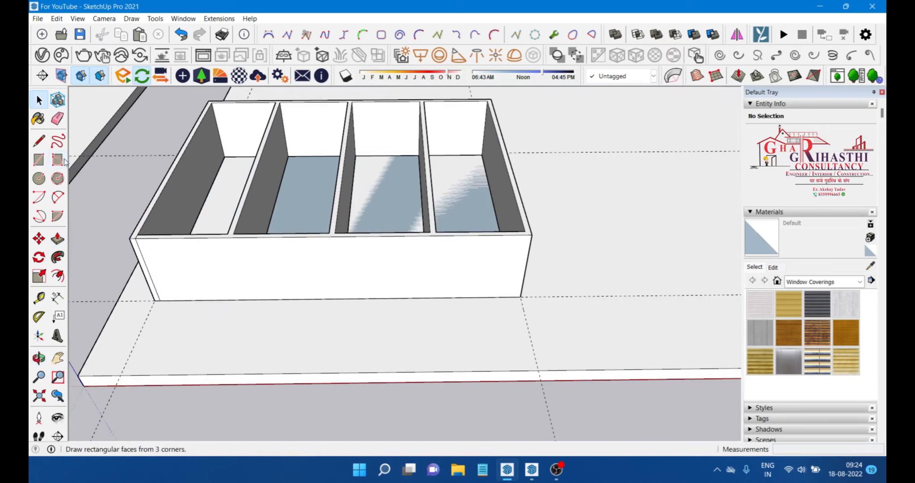
{"action": "left_click", "coordinate": [41, 298]}
{"action": "middle_click_drag", "start_coordinate": [108, 263], "coordinate": [175, 263]}
{"action": "scroll", "coordinate": [212, 239], "scroll_direction": "up", "scroll_amount": 4}
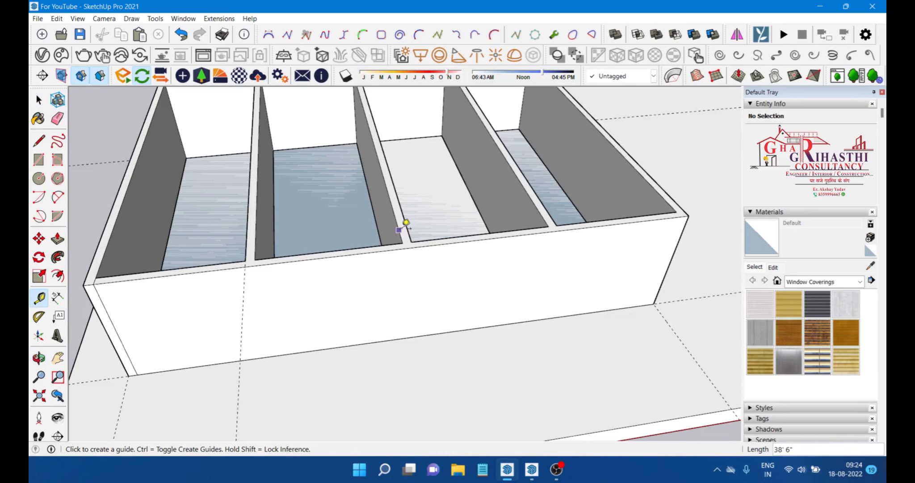
{"action": "left_click", "coordinate": [547, 210]}
{"action": "middle_click_drag", "start_coordinate": [644, 224], "coordinate": [510, 224]}
{"action": "left_click", "coordinate": [520, 221]}
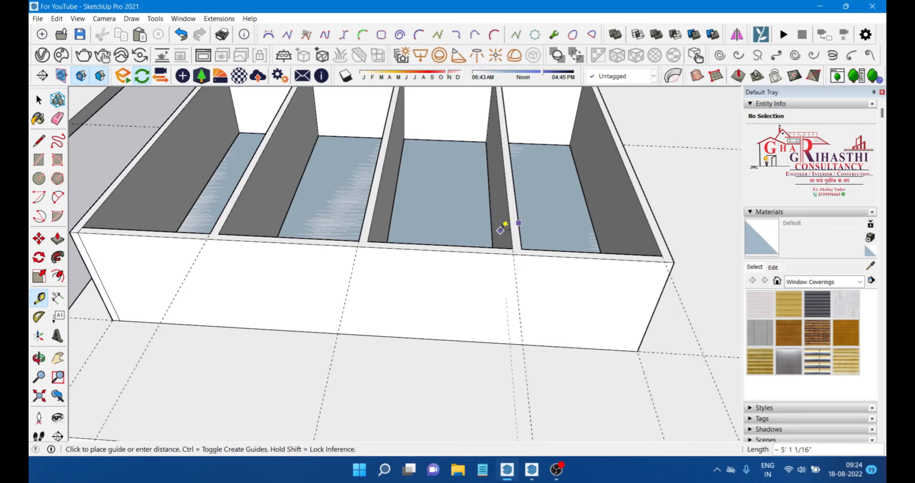
{"action": "left_click", "coordinate": [372, 228]}
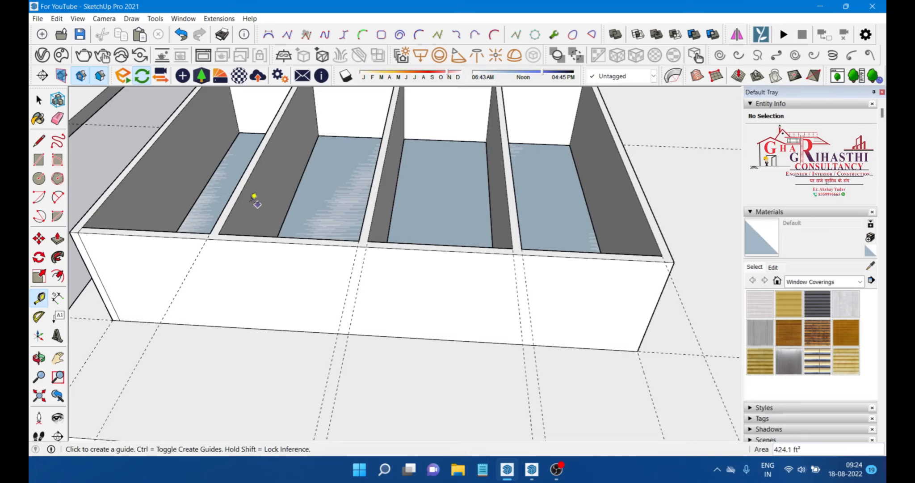
{"action": "middle_click_drag", "start_coordinate": [220, 213], "coordinate": [289, 169]}
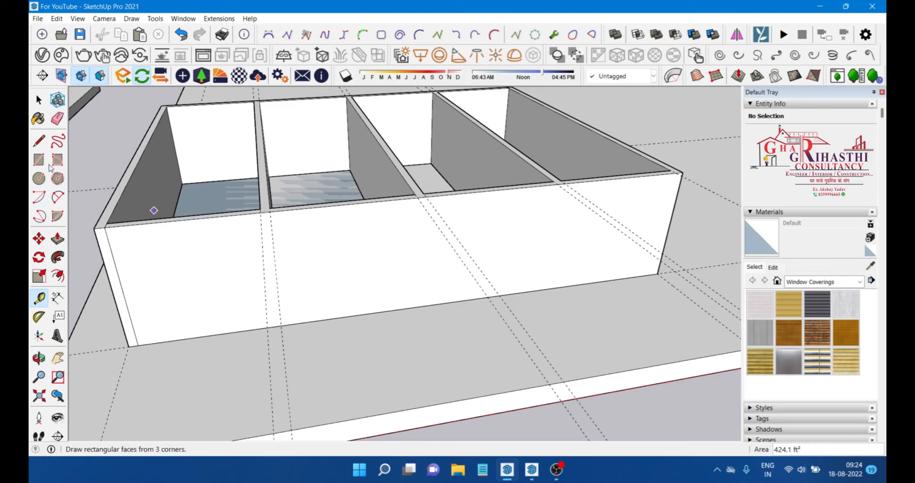
Step: Draw a vertical line down the front wall from the first divider's top corner
{"action": "left_click", "coordinate": [39, 144]}
{"action": "scroll", "coordinate": [286, 233], "scroll_direction": "up", "scroll_amount": 5}
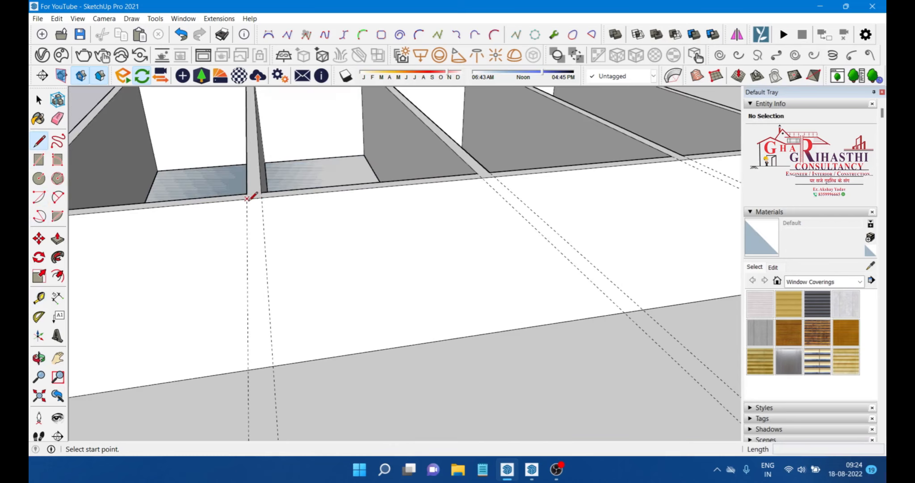
{"action": "left_click", "coordinate": [247, 198]}
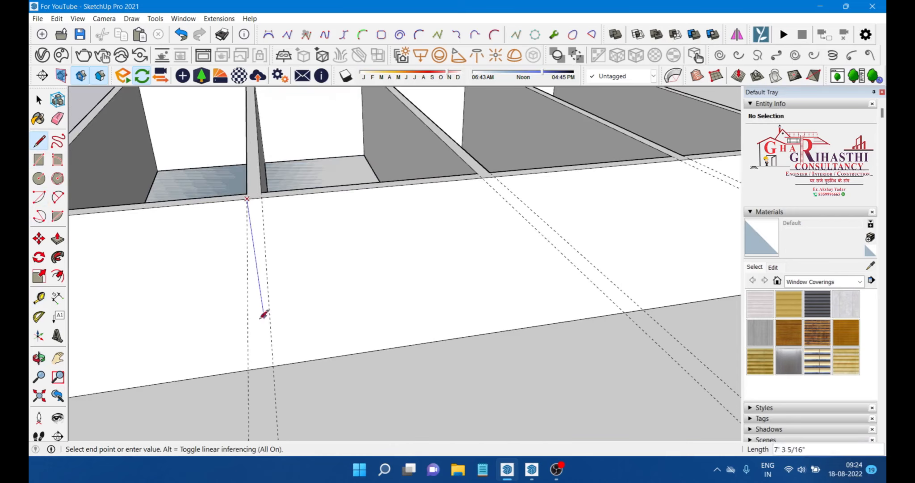
{"action": "left_click", "coordinate": [271, 364]}
{"action": "middle_click_drag", "start_coordinate": [271, 364], "coordinate": [212, 208]}
{"action": "key", "text": "Escape"}
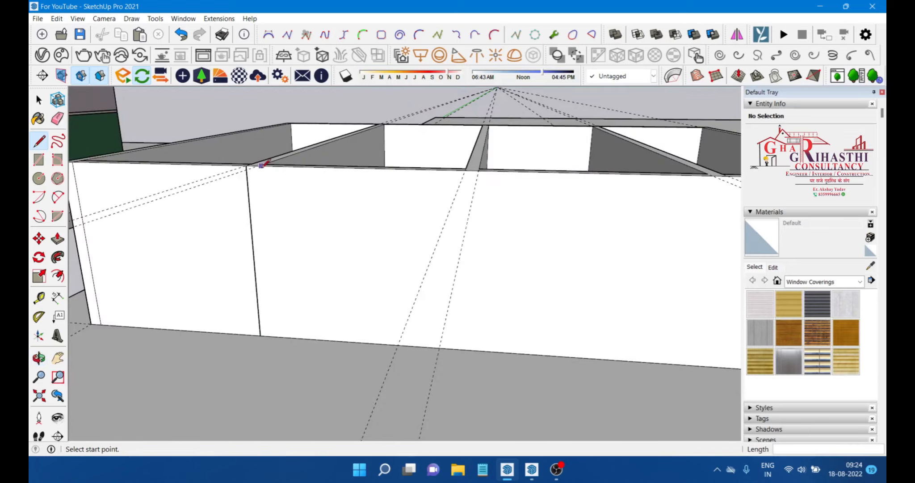
Step: Leave the group's editing context and select the whole paved group
{"action": "scroll", "coordinate": [263, 164], "scroll_direction": "up", "scroll_amount": 1}
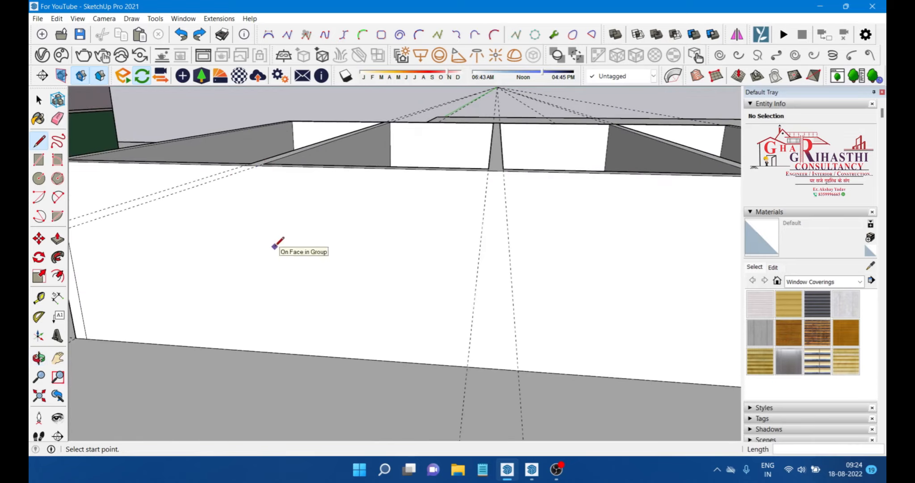
{"action": "key", "text": "space"}
{"action": "scroll", "coordinate": [402, 241], "scroll_direction": "down", "scroll_amount": 2}
{"action": "middle_click_drag", "start_coordinate": [403, 241], "coordinate": [357, 254]}
{"action": "scroll", "coordinate": [358, 253], "scroll_direction": "down", "scroll_amount": 2}
{"action": "middle_click_drag", "start_coordinate": [291, 203], "coordinate": [409, 274]}
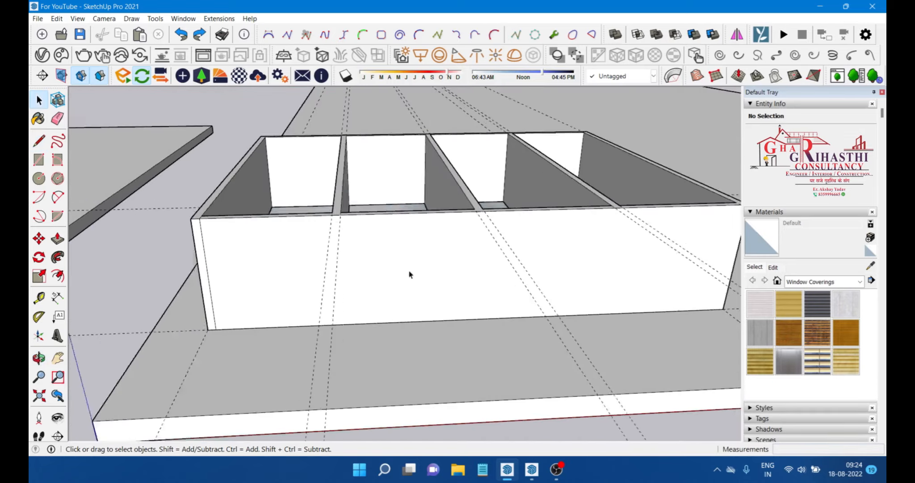
{"action": "scroll", "coordinate": [405, 270], "scroll_direction": "up", "scroll_amount": 1}
{"action": "scroll", "coordinate": [333, 258], "scroll_direction": "down", "scroll_amount": 1}
{"action": "left_click", "coordinate": [410, 262]}
{"action": "middle_click_drag", "start_coordinate": [328, 238], "coordinate": [330, 251]}
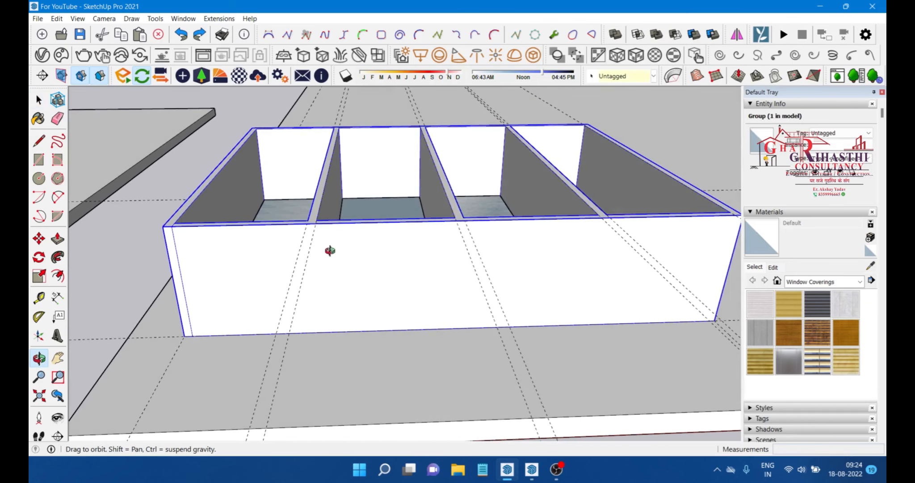
{"action": "key", "text": "l"}
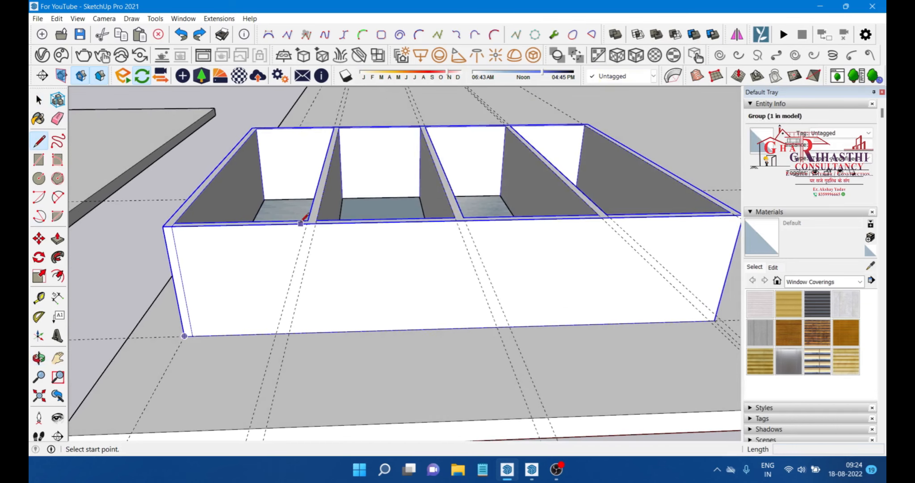
{"action": "scroll", "coordinate": [323, 249], "scroll_direction": "up", "scroll_amount": 2}
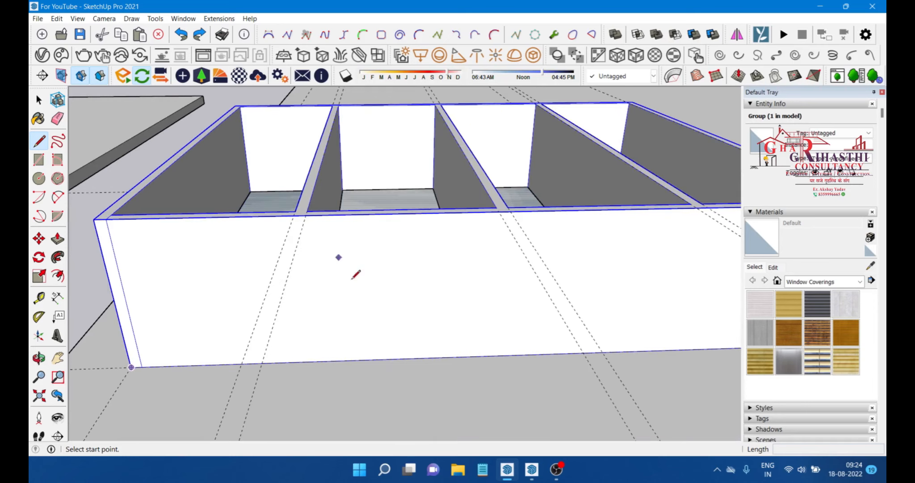
{"action": "left_click", "coordinate": [390, 260]}
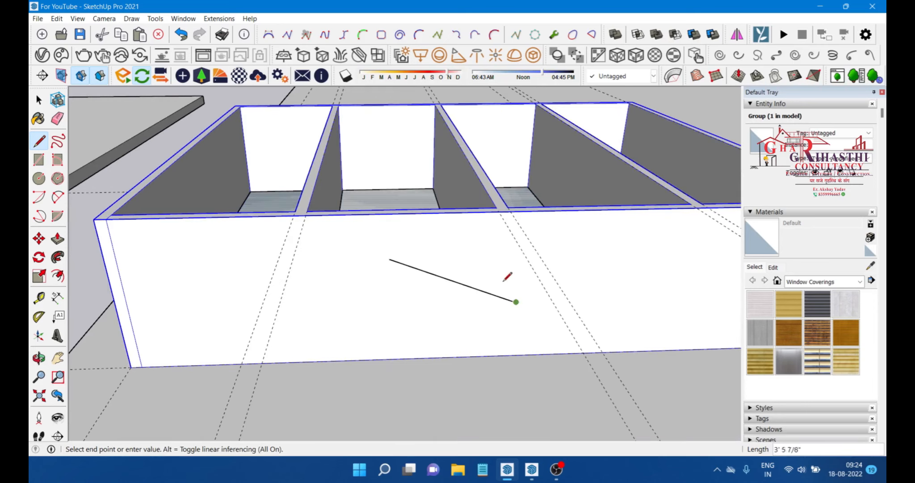
{"action": "left_click", "coordinate": [432, 287]}
{"action": "left_click", "coordinate": [382, 318]}
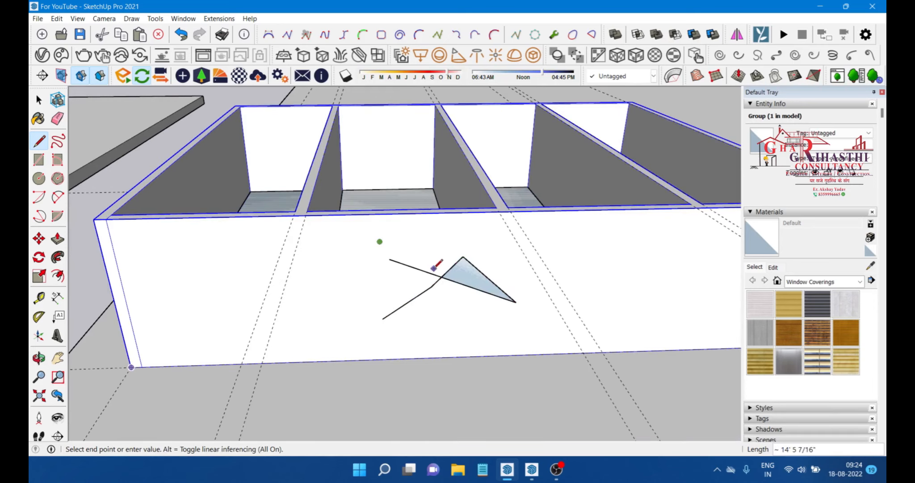
{"action": "scroll", "coordinate": [420, 287], "scroll_direction": "down", "scroll_amount": 3}
{"action": "key", "text": "space"}
{"action": "scroll", "coordinate": [424, 281], "scroll_direction": "up", "scroll_amount": 3}
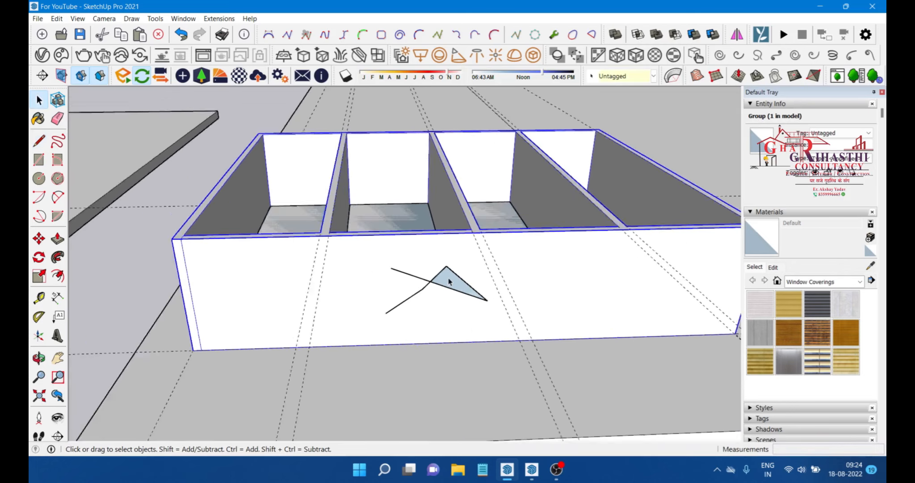
{"action": "scroll", "coordinate": [375, 234], "scroll_direction": "down", "scroll_amount": 3}
{"action": "left_click", "coordinate": [348, 126]}
{"action": "scroll", "coordinate": [420, 269], "scroll_direction": "up", "scroll_amount": 2}
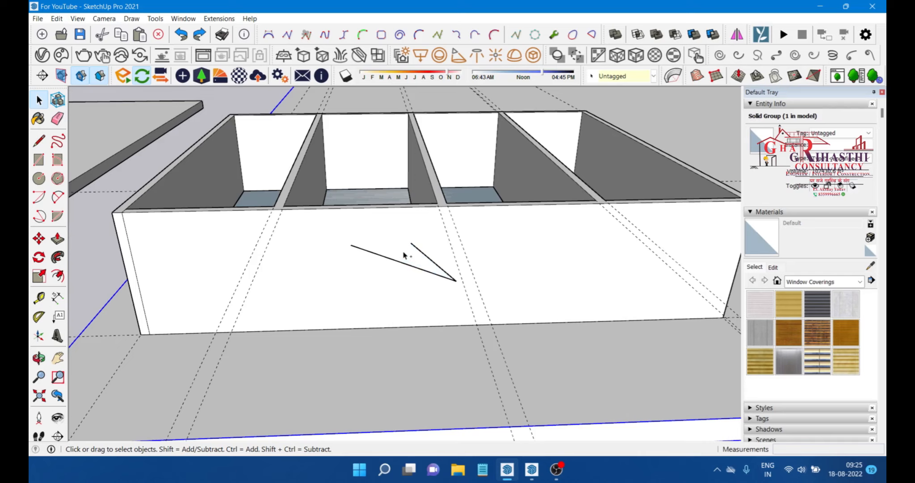
Step: Open the paved group and draw a vertical line down the front wall from the first divider's top corner to its base
{"action": "double_click", "coordinate": [404, 255]}
{"action": "scroll", "coordinate": [417, 267], "scroll_direction": "down", "scroll_amount": 3}
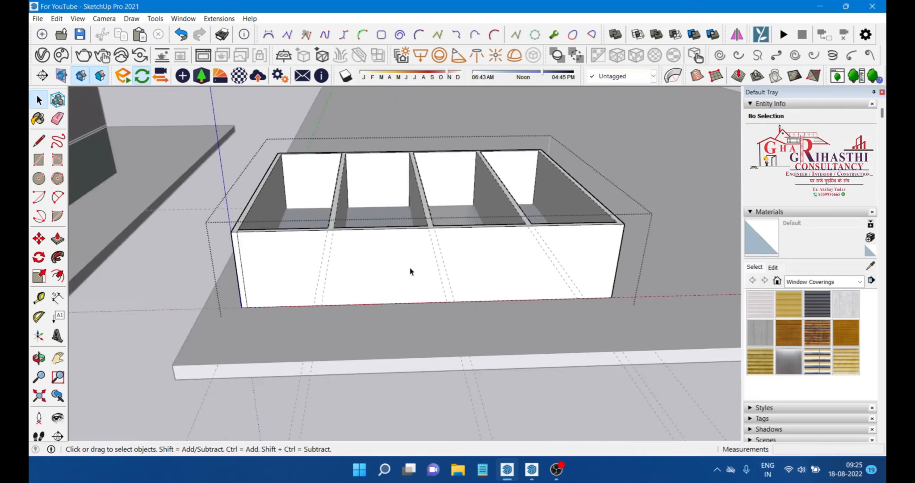
{"action": "middle_click_drag", "start_coordinate": [417, 268], "coordinate": [374, 266]}
{"action": "scroll", "coordinate": [303, 244], "scroll_direction": "up", "scroll_amount": 3}
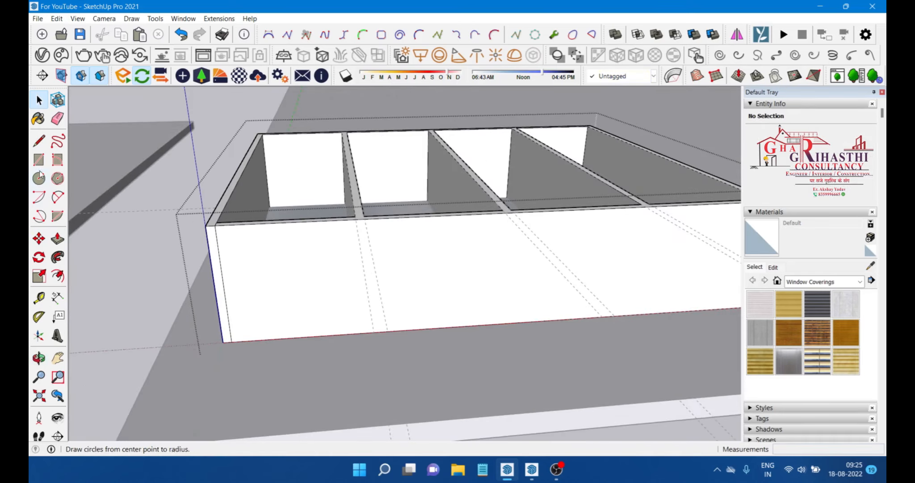
{"action": "left_click", "coordinate": [39, 142]}
{"action": "scroll", "coordinate": [325, 215], "scroll_direction": "up", "scroll_amount": 2}
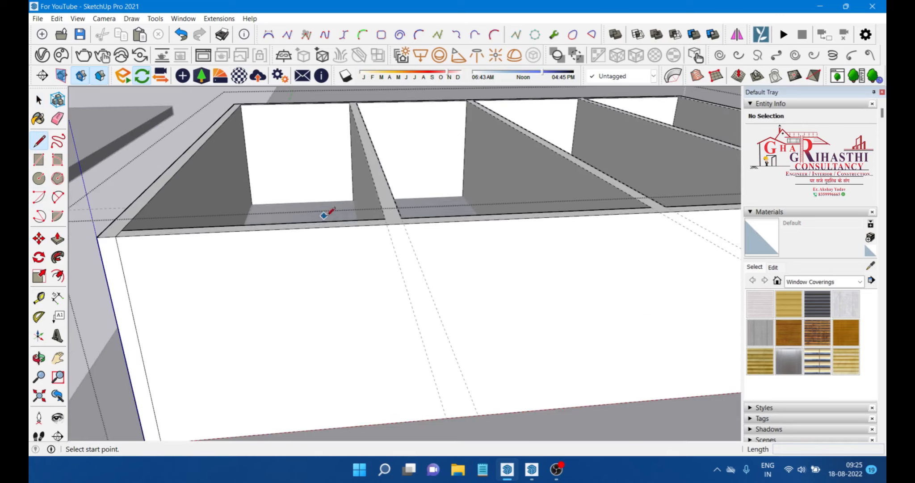
{"action": "left_click", "coordinate": [388, 224]}
{"action": "middle_click_drag", "start_coordinate": [433, 394], "coordinate": [383, 364]}
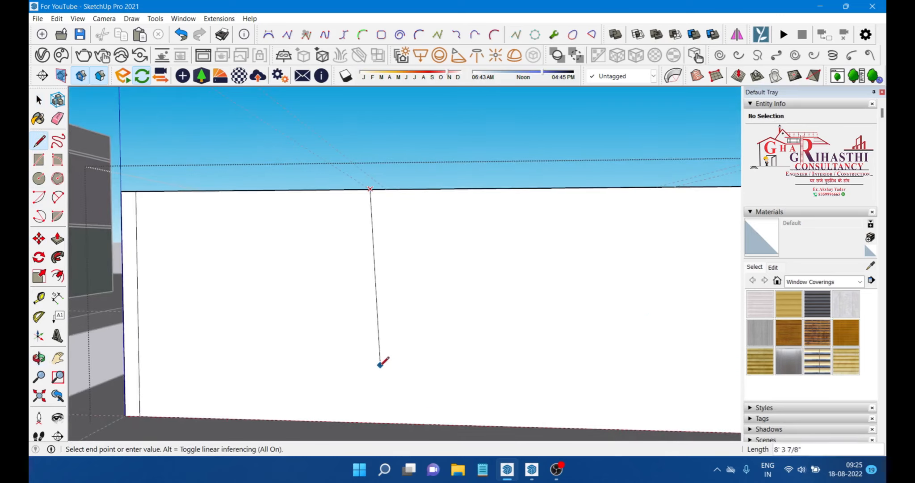
{"action": "left_click", "coordinate": [373, 419]}
{"action": "middle_click_drag", "start_coordinate": [373, 423], "coordinate": [393, 306]}
{"action": "left_click", "coordinate": [385, 212]}
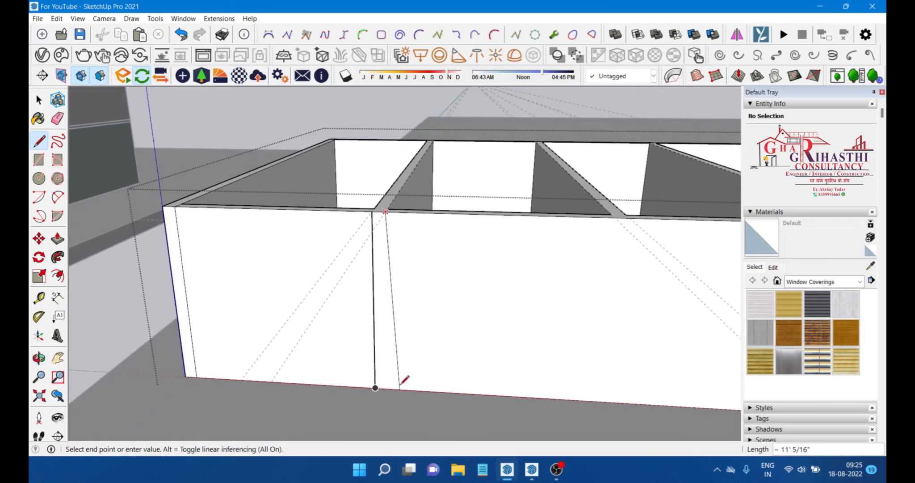
{"action": "key", "text": "Escape"}
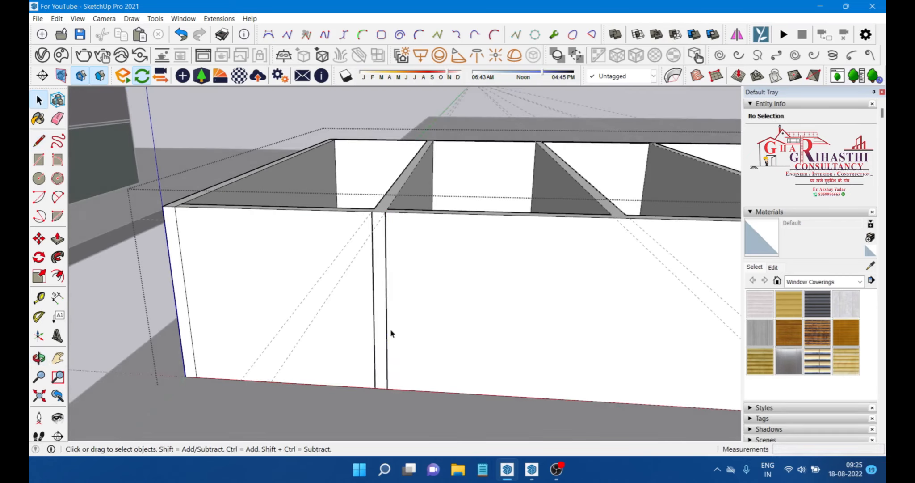
Step: Copy the pair of divider lines along the front wall to the next divider and to the wall's far end
{"action": "key", "text": "space"}
{"action": "scroll", "coordinate": [390, 330], "scroll_direction": "up", "scroll_amount": 1}
{"action": "left_click", "coordinate": [386, 334]}
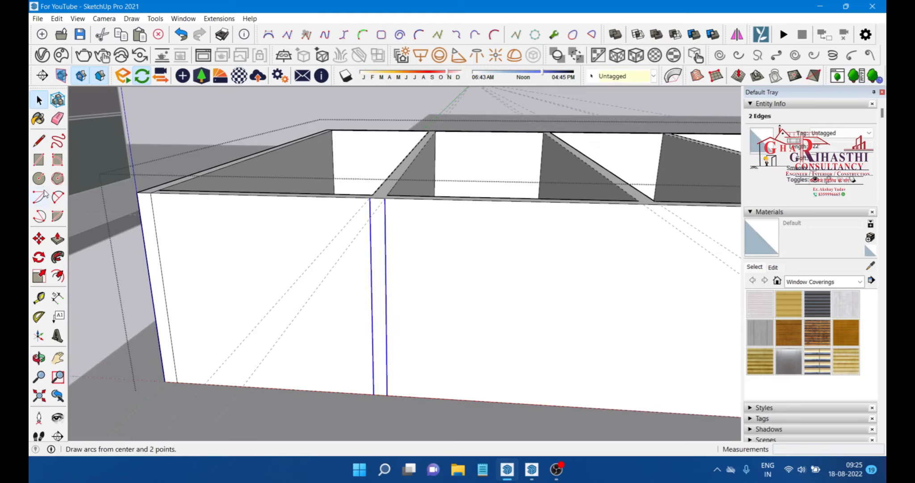
{"action": "left_click", "coordinate": [39, 241]}
{"action": "scroll", "coordinate": [379, 207], "scroll_direction": "up", "scroll_amount": 1}
{"action": "key", "text": "ctrl"}
{"action": "left_click", "coordinate": [377, 195]}
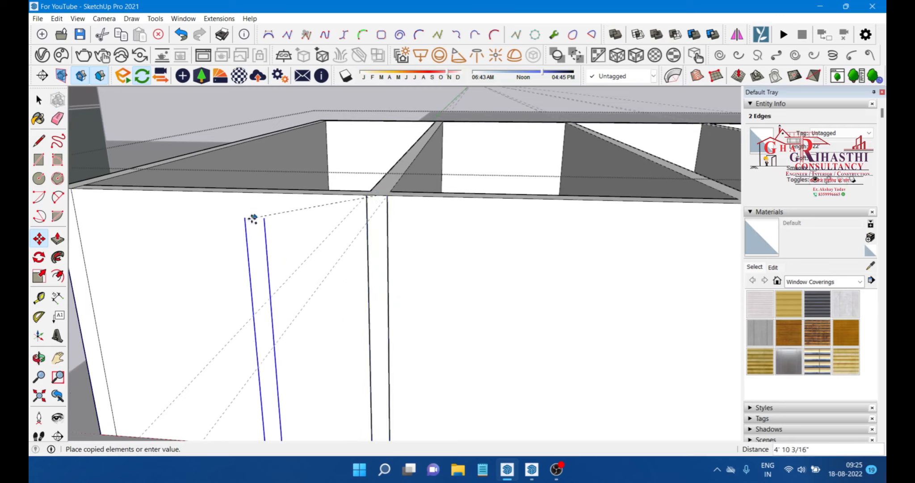
{"action": "scroll", "coordinate": [253, 217], "scroll_direction": "down", "scroll_amount": 2}
{"action": "scroll", "coordinate": [523, 204], "scroll_direction": "up", "scroll_amount": 2}
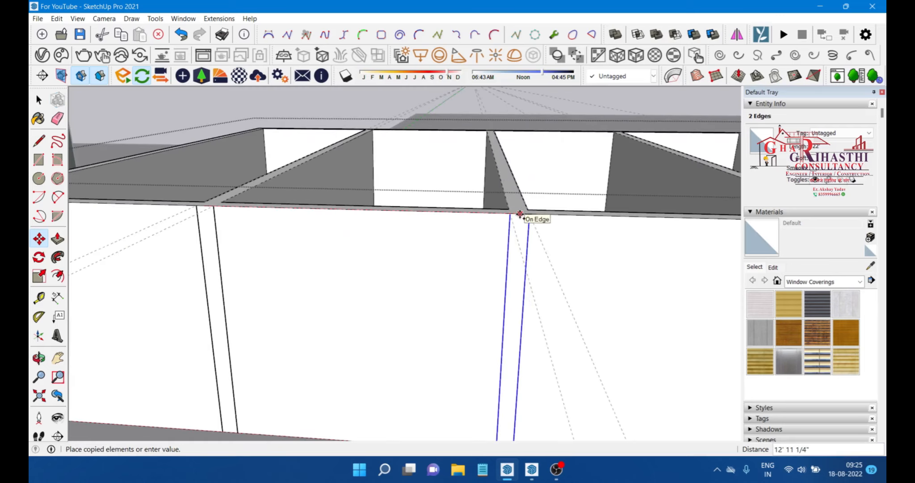
{"action": "middle_click_drag", "start_coordinate": [531, 213], "coordinate": [490, 245]}
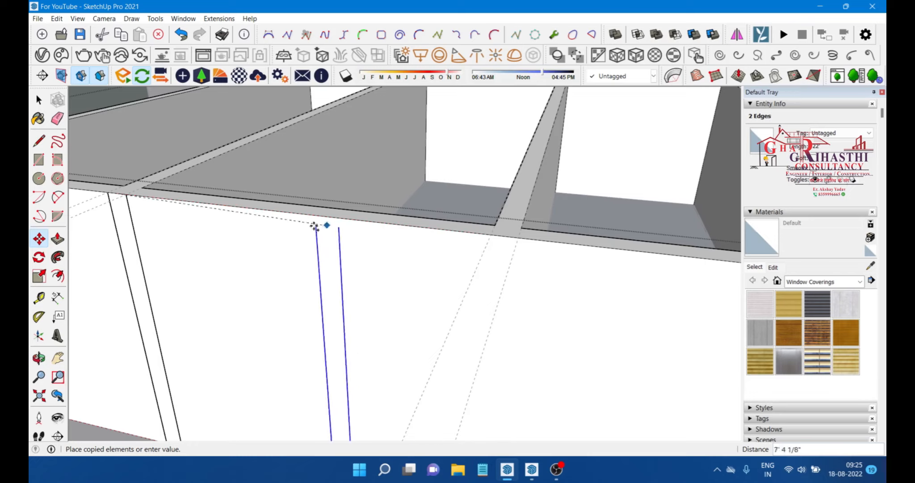
{"action": "key", "text": "Escape"}
{"action": "left_click", "coordinate": [127, 193]}
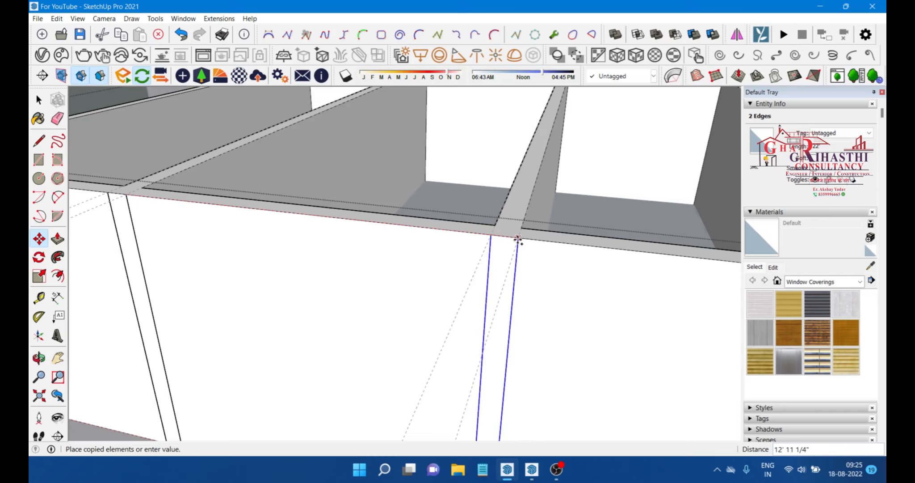
{"action": "scroll", "coordinate": [518, 241], "scroll_direction": "down", "scroll_amount": 3}
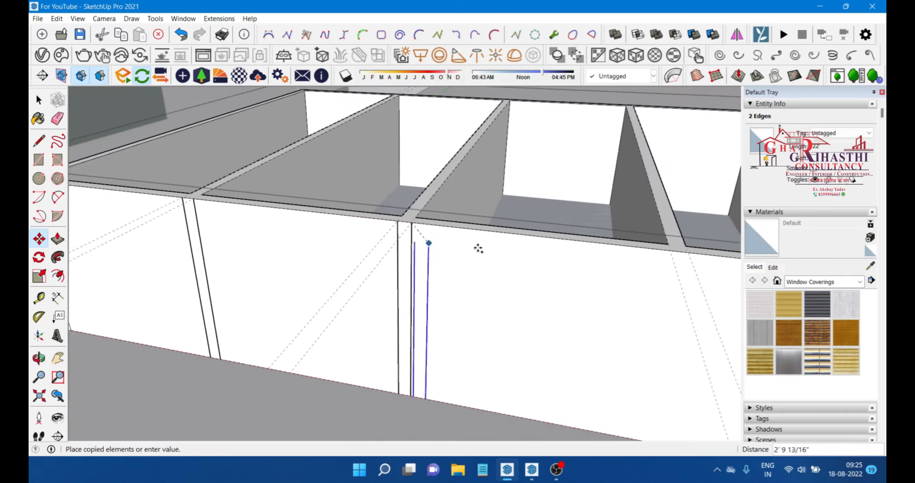
{"action": "left_click", "coordinate": [689, 253]}
{"action": "scroll", "coordinate": [306, 241], "scroll_direction": "down", "scroll_amount": 2}
{"action": "scroll", "coordinate": [545, 243], "scroll_direction": "up", "scroll_amount": 2}
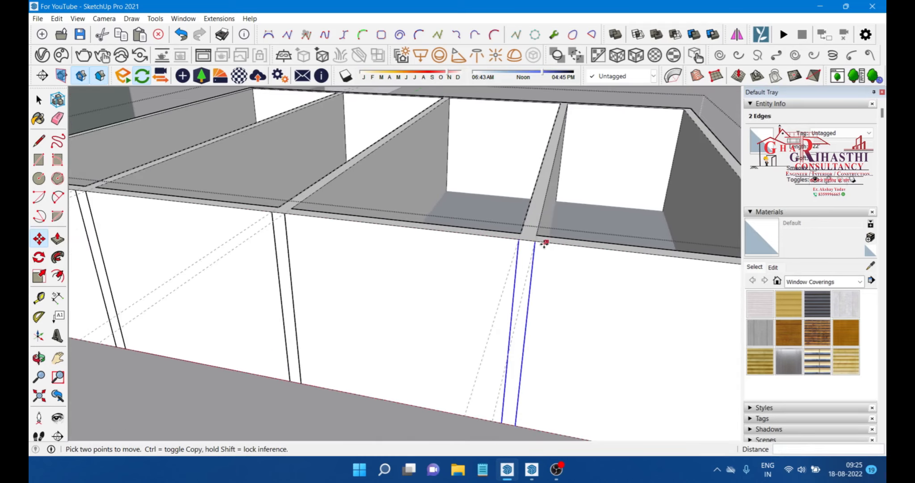
{"action": "left_click", "coordinate": [534, 241]}
{"action": "scroll", "coordinate": [535, 243], "scroll_direction": "down", "scroll_amount": 2}
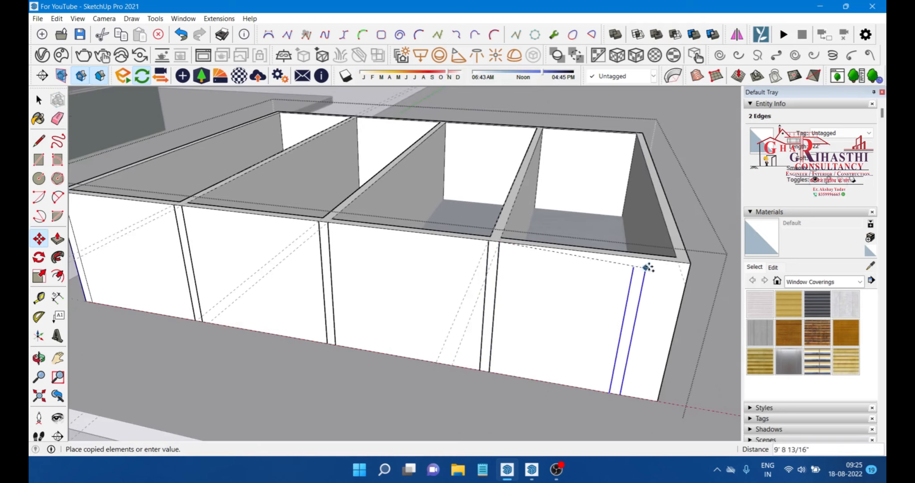
{"action": "left_click", "coordinate": [682, 263]}
{"action": "key", "text": "space"}
{"action": "scroll", "coordinate": [429, 313], "scroll_direction": "down", "scroll_amount": 2}
{"action": "key", "text": "s"}
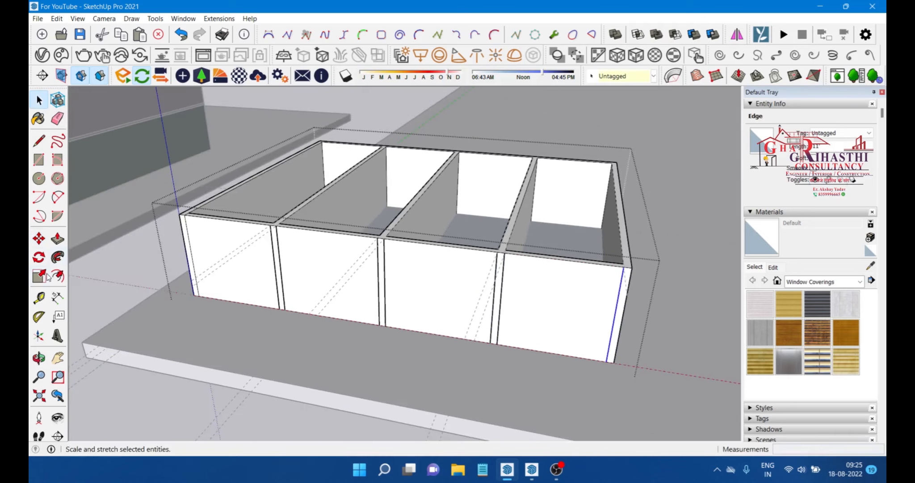
{"action": "key", "text": "t"}
{"action": "scroll", "coordinate": [320, 229], "scroll_direction": "up", "scroll_amount": 2}
{"action": "scroll", "coordinate": [319, 229], "scroll_direction": "up", "scroll_amount": 2}
{"action": "left_click", "coordinate": [322, 230]}
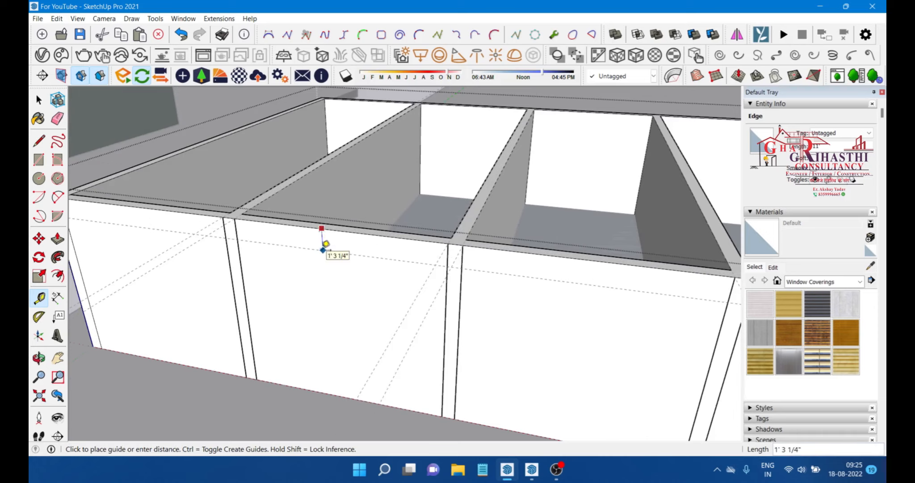
{"action": "key", "text": "Escape"}
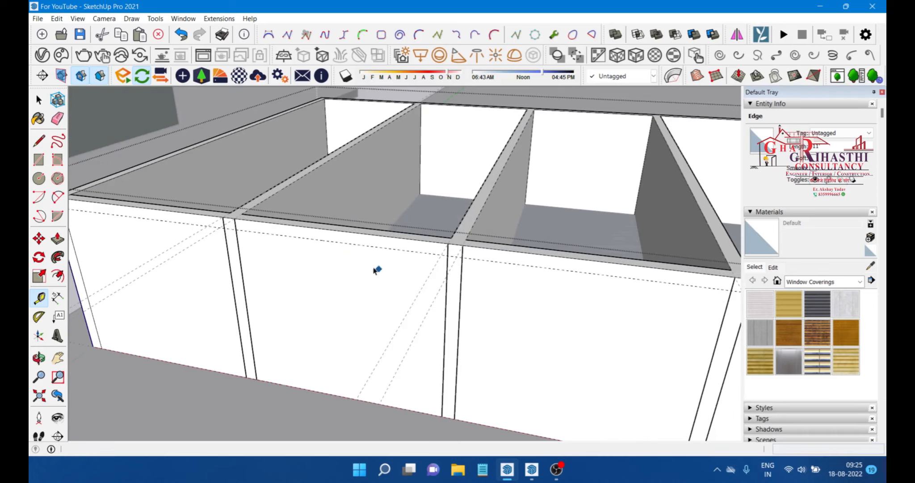
Step: Draw a horizontal line across the front wall starting from its left top corner
{"action": "key", "text": "space"}
{"action": "scroll", "coordinate": [353, 266], "scroll_direction": "down", "scroll_amount": 2}
{"action": "left_click", "coordinate": [39, 142]}
{"action": "scroll", "coordinate": [141, 222], "scroll_direction": "up", "scroll_amount": 1}
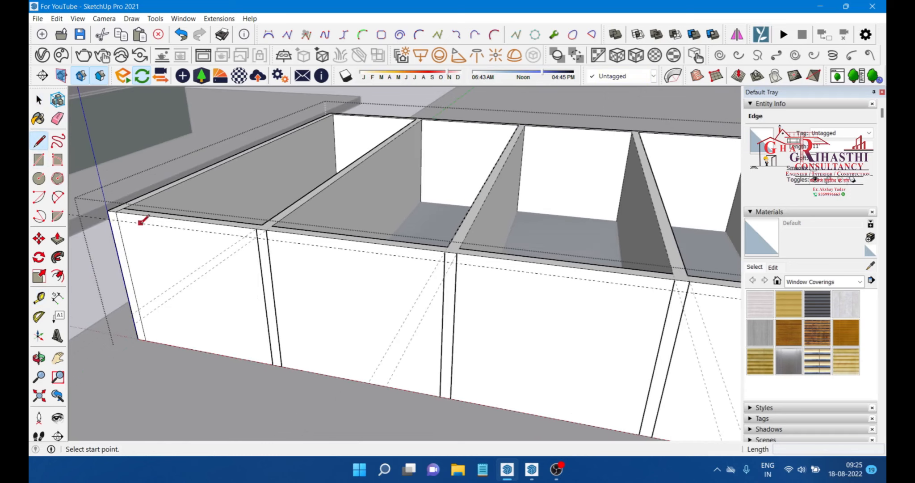
{"action": "left_click", "coordinate": [118, 219]}
{"action": "scroll", "coordinate": [117, 219], "scroll_direction": "down", "scroll_amount": 2}
{"action": "left_click", "coordinate": [633, 285]}
{"action": "scroll", "coordinate": [514, 313], "scroll_direction": "down", "scroll_amount": 2}
{"action": "mouse_move", "coordinate": [481, 292]}
{"action": "middle_mouse_down"}
{"action": "mouse_move", "coordinate": [403, 306]}
{"action": "mouse_move", "coordinate": [454, 349]}
{"action": "mouse_move", "coordinate": [409, 357]}
{"action": "mouse_move", "coordinate": [505, 272]}
{"action": "mouse_move", "coordinate": [505, 293]}
{"action": "mouse_move", "coordinate": [545, 276]}
{"action": "mouse_move", "coordinate": [560, 255]}
{"action": "mouse_move", "coordinate": [416, 239]}
{"action": "mouse_move", "coordinate": [552, 245]}
{"action": "middle_mouse_up"}
{"action": "key", "text": "space"}
Step: Draw a rectangle on the front wall from the last divider's top corner to the wall's far bottom corner
{"action": "left_click", "coordinate": [57, 238]}
{"action": "scroll", "coordinate": [467, 312], "scroll_direction": "up", "scroll_amount": 3}
{"action": "key", "text": "r"}
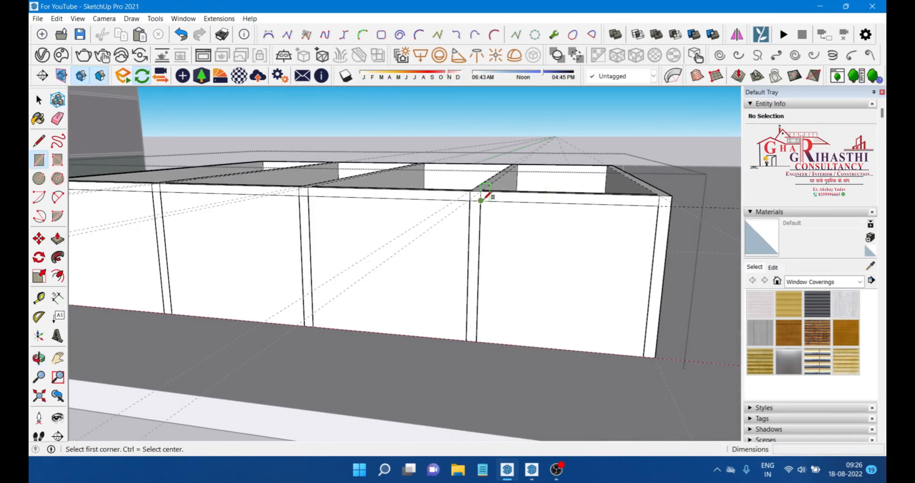
{"action": "left_click", "coordinate": [481, 200]}
{"action": "left_click", "coordinate": [647, 351]}
Step: Orbit and zoom around the front wall to examine its new lines and edges
{"action": "mouse_move", "coordinate": [608, 295]}
{"action": "middle_mouse_down"}
{"action": "mouse_move", "coordinate": [594, 280]}
{"action": "mouse_move", "coordinate": [462, 327]}
{"action": "mouse_move", "coordinate": [519, 252]}
{"action": "middle_mouse_up"}
{"action": "scroll", "coordinate": [590, 274], "scroll_direction": "down", "scroll_amount": 3}
{"action": "scroll", "coordinate": [447, 236], "scroll_direction": "up", "scroll_amount": 3}
{"action": "scroll", "coordinate": [447, 236], "scroll_direction": "down", "scroll_amount": 3}
{"action": "middle_click_drag", "start_coordinate": [447, 236], "coordinate": [539, 262]}
{"action": "key", "text": "space"}
{"action": "scroll", "coordinate": [543, 246], "scroll_direction": "up", "scroll_amount": 3}
{"action": "middle_click_drag", "start_coordinate": [548, 229], "coordinate": [443, 240]}
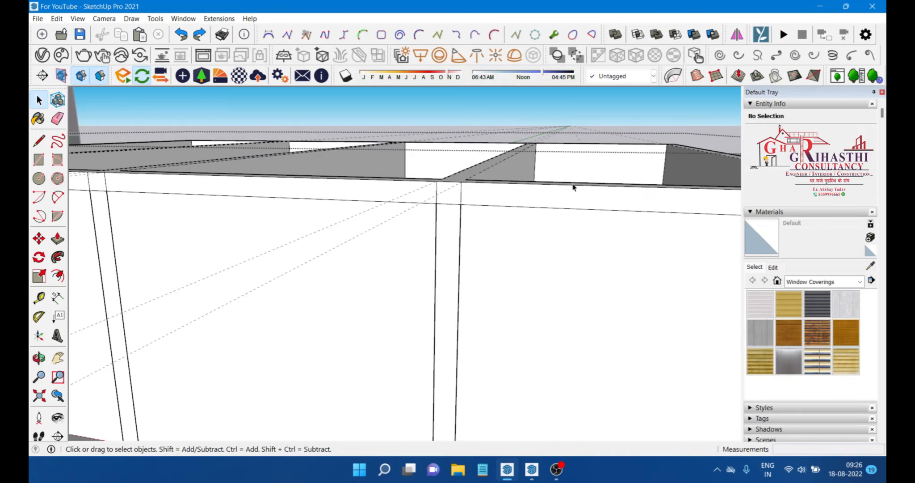
{"action": "scroll", "coordinate": [546, 203], "scroll_direction": "down", "scroll_amount": 3}
{"action": "middle_click_drag", "start_coordinate": [442, 212], "coordinate": [560, 279]}
{"action": "scroll", "coordinate": [535, 253], "scroll_direction": "up", "scroll_amount": 3}
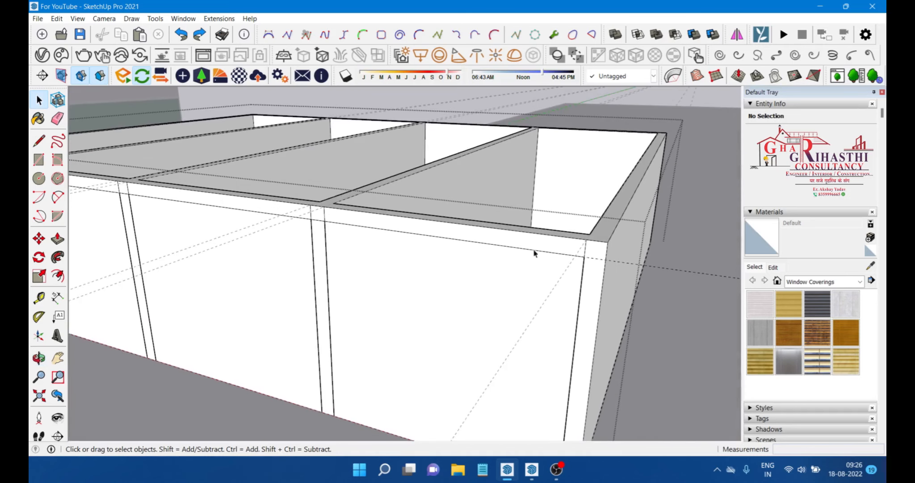
{"action": "middle_click_drag", "start_coordinate": [487, 248], "coordinate": [465, 248]}
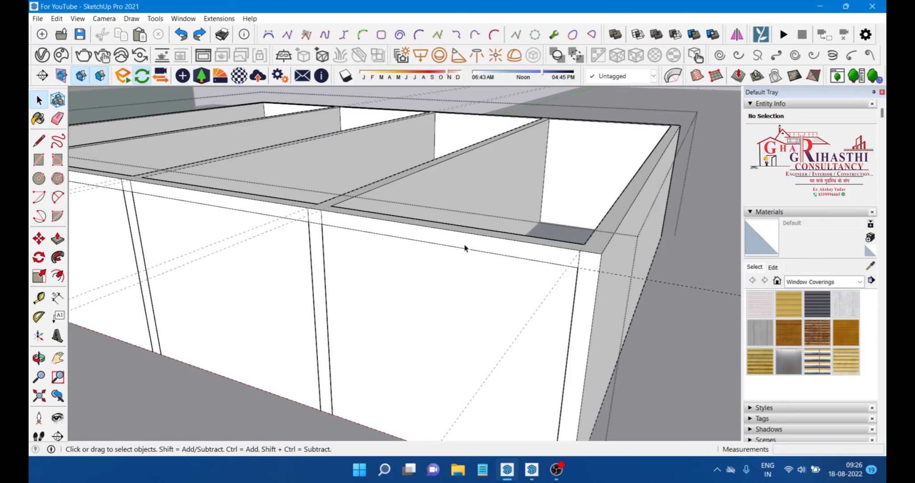
{"action": "scroll", "coordinate": [345, 319], "scroll_direction": "up", "scroll_amount": 3}
{"action": "middle_click_drag", "start_coordinate": [346, 320], "coordinate": [349, 273]}
{"action": "scroll", "coordinate": [359, 246], "scroll_direction": "down", "scroll_amount": 2}
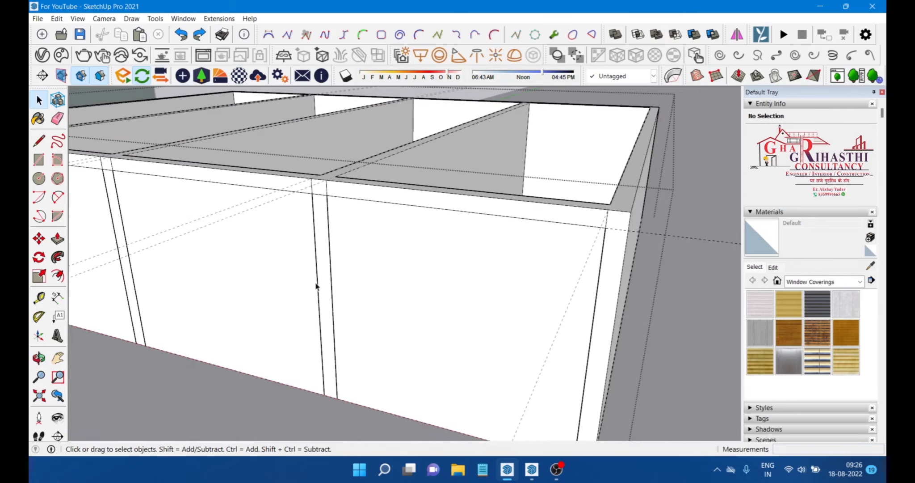
{"action": "scroll", "coordinate": [377, 270], "scroll_direction": "down", "scroll_amount": 3}
{"action": "middle_click_drag", "start_coordinate": [462, 333], "coordinate": [499, 332]}
{"action": "scroll", "coordinate": [366, 404], "scroll_direction": "up", "scroll_amount": 4}
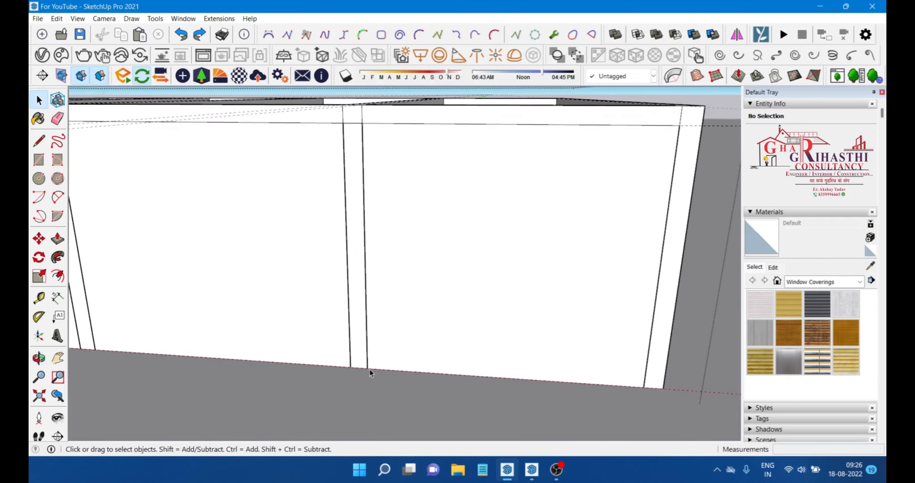
Step: Draw lines along the front wall's base from the divider bottoms to both end corners
{"action": "left_click", "coordinate": [33, 142]}
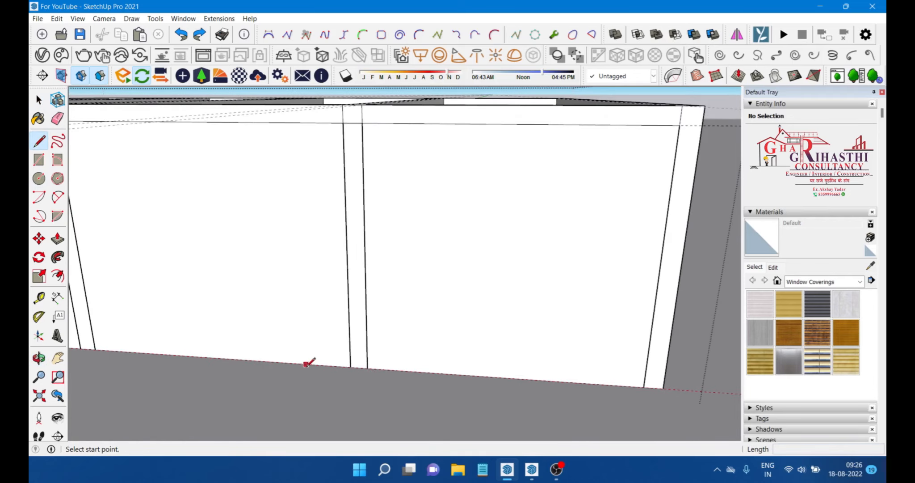
{"action": "left_click", "coordinate": [367, 367]}
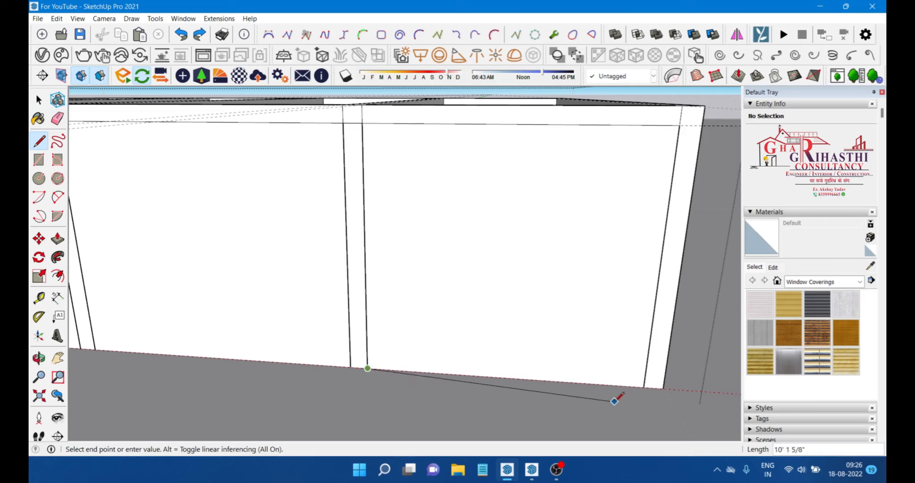
{"action": "left_click", "coordinate": [644, 387]}
{"action": "middle_click_drag", "start_coordinate": [621, 368], "coordinate": [540, 347]}
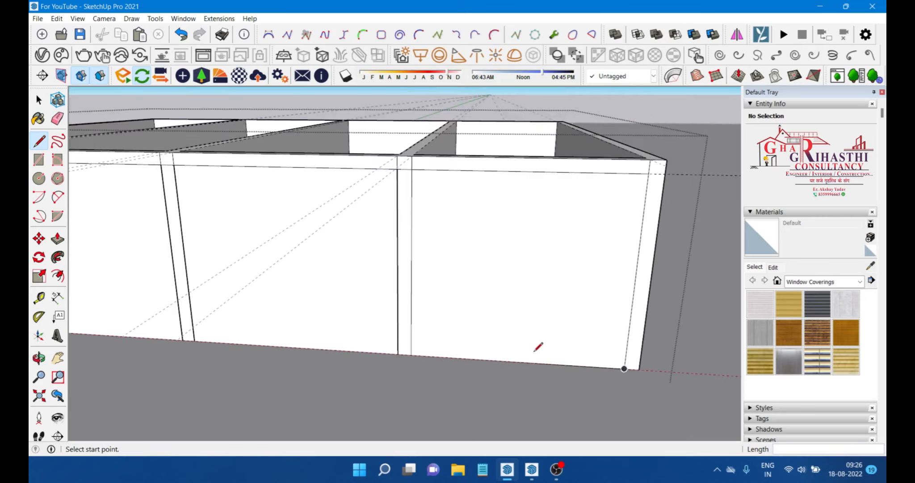
{"action": "left_click", "coordinate": [398, 353]}
{"action": "scroll", "coordinate": [399, 354], "scroll_direction": "down", "scroll_amount": 5}
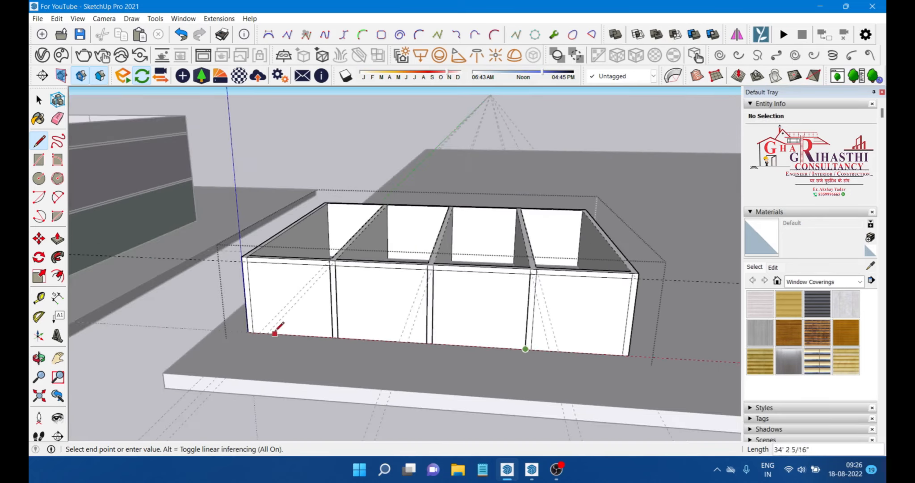
{"action": "scroll", "coordinate": [276, 331], "scroll_direction": "up", "scroll_amount": 3}
{"action": "left_click", "coordinate": [235, 331]}
{"action": "scroll", "coordinate": [241, 332], "scroll_direction": "down", "scroll_amount": 4}
{"action": "key", "text": "space"}
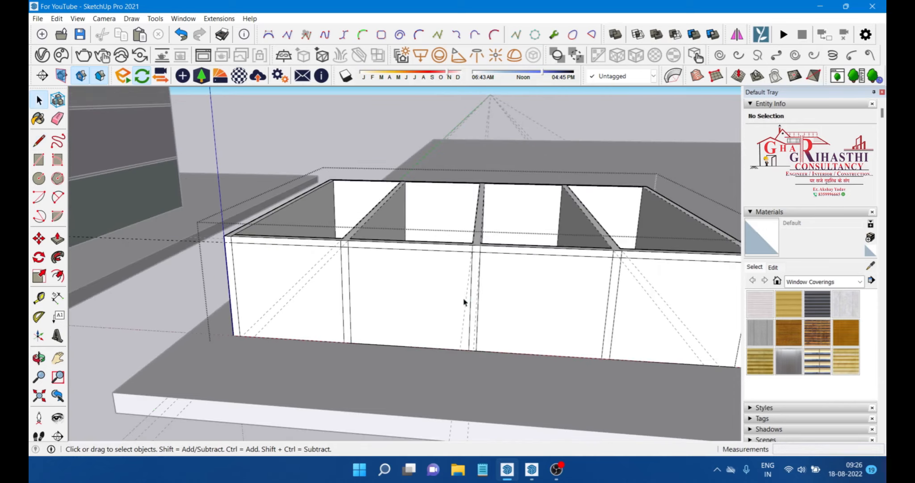
Step: Undo the last two operations on the front wall
{"action": "scroll", "coordinate": [466, 303], "scroll_direction": "down", "scroll_amount": 3}
{"action": "middle_click_drag", "start_coordinate": [603, 327], "coordinate": [534, 315]}
{"action": "scroll", "coordinate": [534, 315], "scroll_direction": "up", "scroll_amount": 2}
{"action": "scroll", "coordinate": [419, 290], "scroll_direction": "down", "scroll_amount": 3}
{"action": "scroll", "coordinate": [510, 316], "scroll_direction": "up", "scroll_amount": 3}
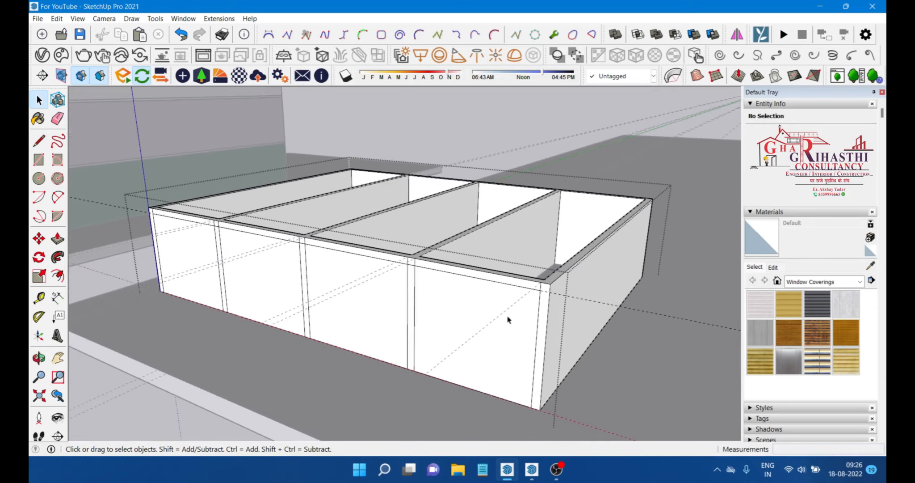
{"action": "left_click", "coordinate": [434, 309]}
{"action": "middle_click_drag", "start_coordinate": [433, 309], "coordinate": [490, 328]}
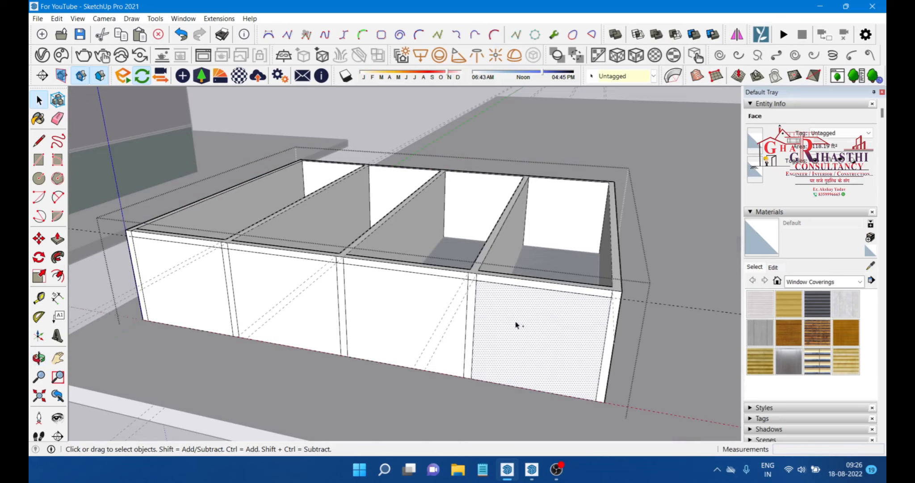
{"action": "key", "text": "ctrl+z"}
{"action": "key", "text": "ctrl+z"}
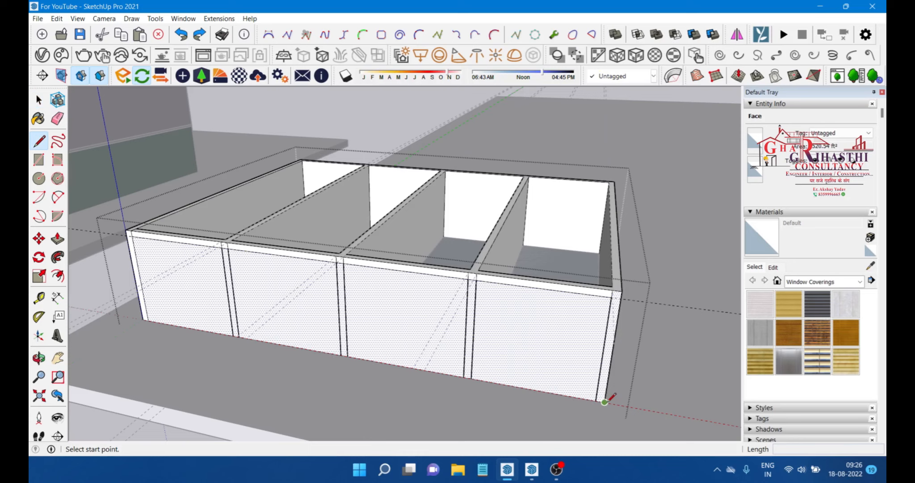
{"action": "scroll", "coordinate": [147, 320], "scroll_direction": "up", "scroll_amount": 2}
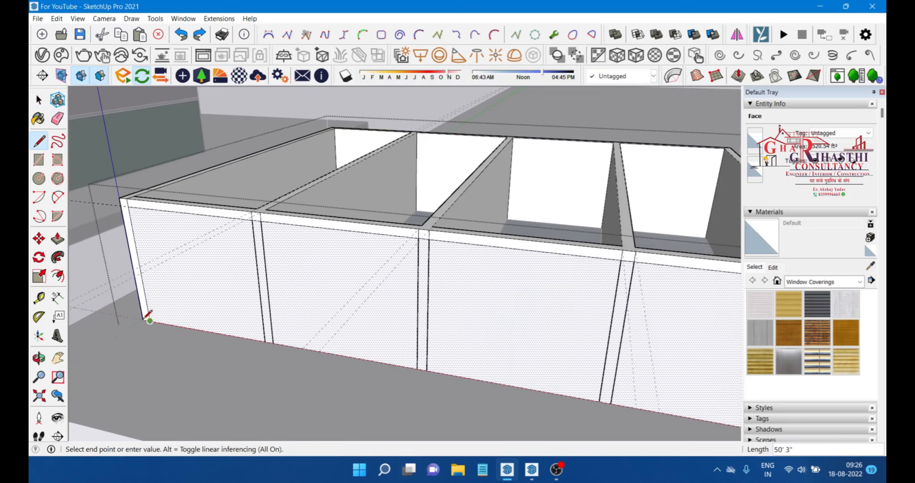
{"action": "left_click", "coordinate": [142, 318]}
{"action": "scroll", "coordinate": [142, 318], "scroll_direction": "down", "scroll_amount": 3}
{"action": "key", "text": "space"}
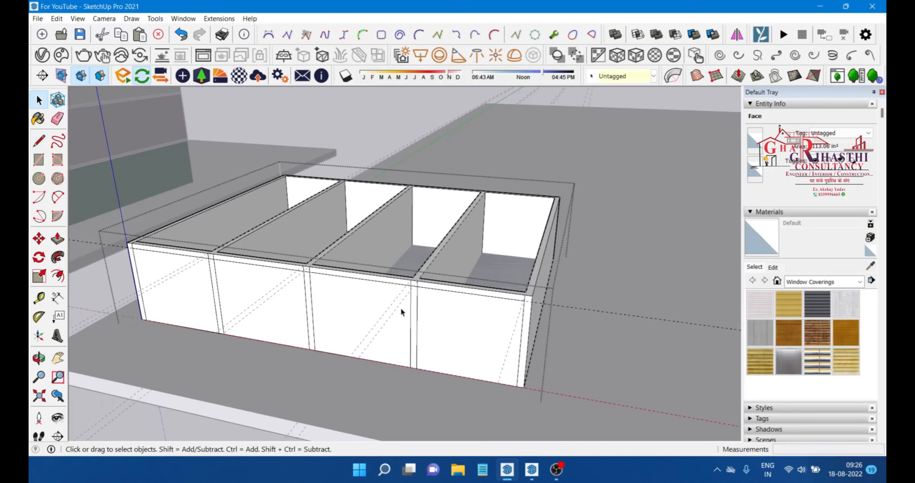
Step: Push the front wall's rightmost panel inward through the wall thickness with Push/Pull
{"action": "scroll", "coordinate": [453, 332], "scroll_direction": "up", "scroll_amount": 1}
{"action": "left_click", "coordinate": [469, 332]}
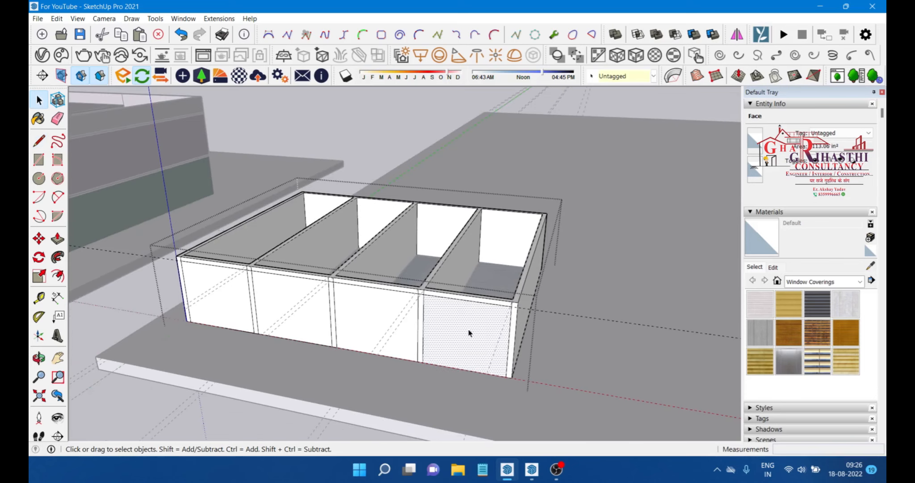
{"action": "scroll", "coordinate": [566, 375], "scroll_direction": "up", "scroll_amount": 1}
{"action": "scroll", "coordinate": [436, 339], "scroll_direction": "down", "scroll_amount": 1}
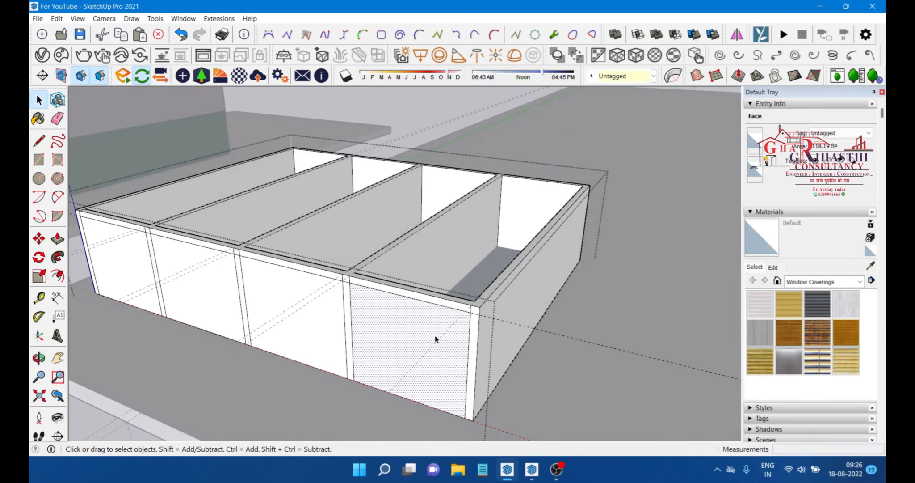
{"action": "key", "text": "p"}
{"action": "middle_click_drag", "start_coordinate": [436, 340], "coordinate": [331, 333]}
{"action": "scroll", "coordinate": [329, 339], "scroll_direction": "up", "scroll_amount": 2}
{"action": "scroll", "coordinate": [356, 320], "scroll_direction": "down", "scroll_amount": 2}
{"action": "scroll", "coordinate": [348, 361], "scroll_direction": "up", "scroll_amount": 2}
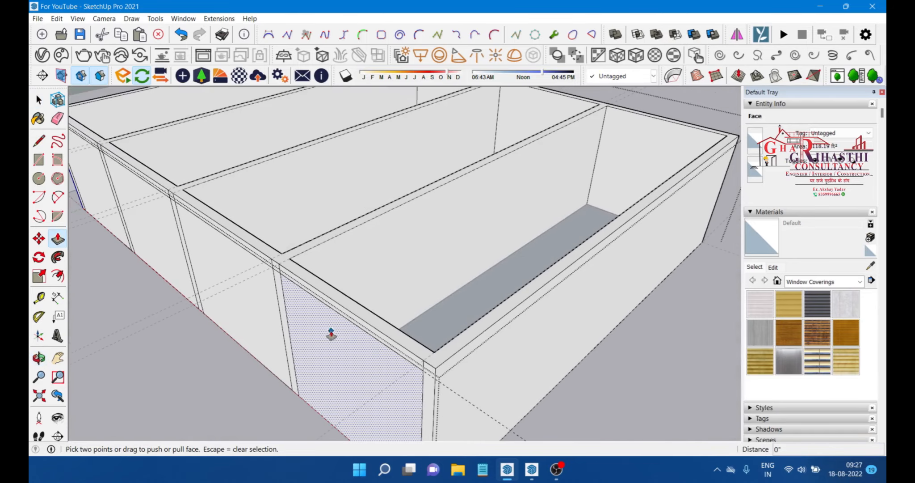
{"action": "left_click", "coordinate": [340, 361]}
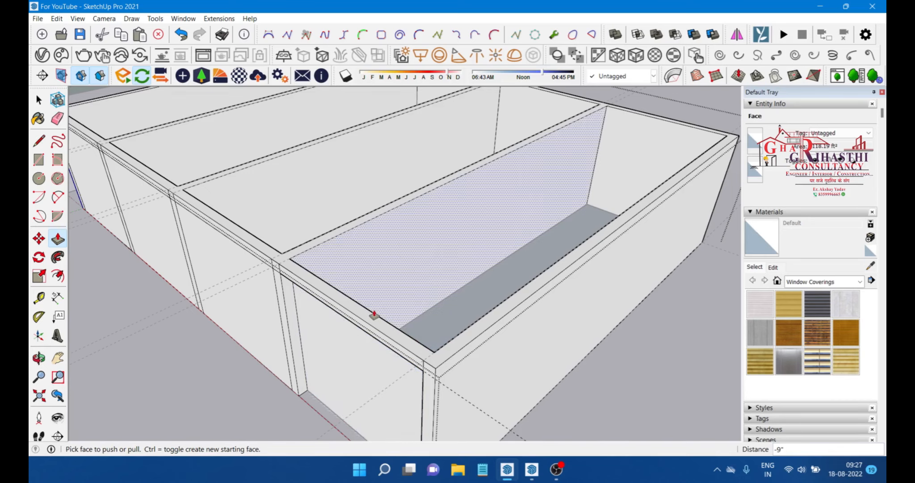
{"action": "middle_click_drag", "start_coordinate": [668, 341], "coordinate": [398, 348]}
{"action": "left_click_drag", "start_coordinate": [398, 347], "coordinate": [429, 360]}
{"action": "middle_click_drag", "start_coordinate": [429, 360], "coordinate": [466, 353]}
{"action": "key", "text": "space"}
Step: Erase the leftover faces inside the opened rightmost bay
{"action": "left_click", "coordinate": [466, 329]}
{"action": "right_click", "coordinate": [465, 329]}
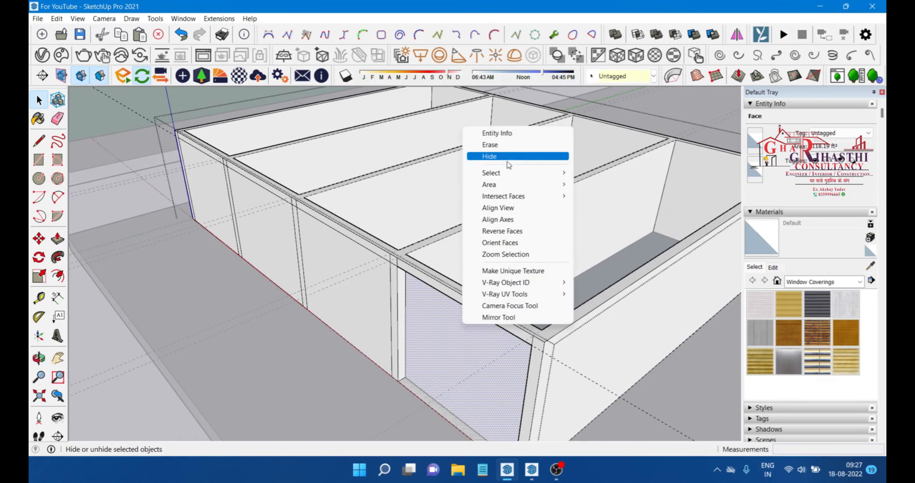
{"action": "left_click", "coordinate": [491, 144]}
{"action": "mouse_move", "coordinate": [492, 145]}
{"action": "middle_mouse_down"}
{"action": "mouse_move", "coordinate": [438, 348]}
{"action": "mouse_move", "coordinate": [460, 297]}
{"action": "middle_mouse_up"}
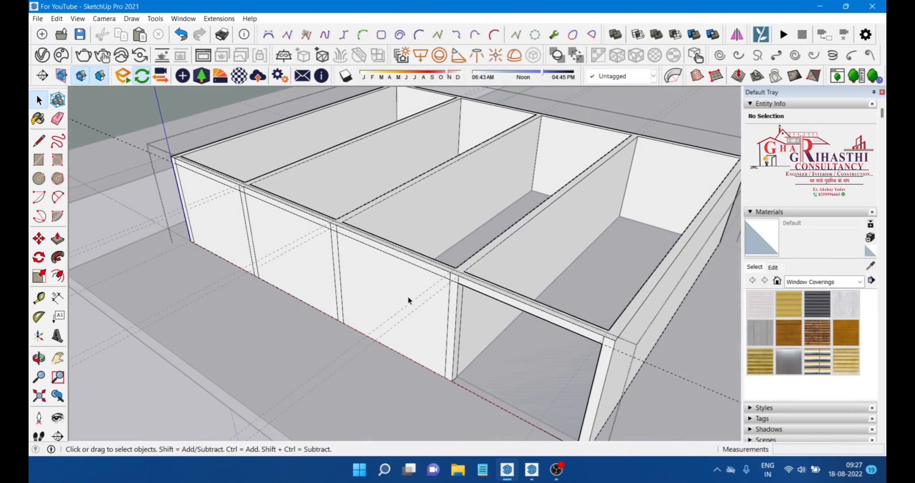
{"action": "left_click", "coordinate": [395, 281]}
{"action": "mouse_move", "coordinate": [394, 281]}
{"action": "middle_mouse_down"}
{"action": "mouse_move", "coordinate": [292, 351]}
{"action": "mouse_move", "coordinate": [201, 354]}
{"action": "mouse_move", "coordinate": [480, 327]}
{"action": "mouse_move", "coordinate": [268, 257]}
{"action": "mouse_move", "coordinate": [433, 200]}
{"action": "mouse_move", "coordinate": [268, 250]}
{"action": "mouse_move", "coordinate": [252, 229]}
{"action": "mouse_move", "coordinate": [454, 231]}
{"action": "mouse_move", "coordinate": [461, 244]}
{"action": "mouse_move", "coordinate": [433, 235]}
{"action": "mouse_move", "coordinate": [247, 235]}
{"action": "mouse_move", "coordinate": [296, 200]}
{"action": "mouse_move", "coordinate": [305, 228]}
{"action": "mouse_move", "coordinate": [492, 225]}
{"action": "mouse_move", "coordinate": [412, 266]}
{"action": "mouse_move", "coordinate": [347, 234]}
{"action": "mouse_move", "coordinate": [371, 247]}
{"action": "mouse_move", "coordinate": [363, 288]}
{"action": "middle_mouse_up"}
{"action": "scroll", "coordinate": [255, 257], "scroll_direction": "up", "scroll_amount": 3}
{"action": "right_click", "coordinate": [460, 244]}
{"action": "left_click", "coordinate": [486, 259]}
{"action": "right_click", "coordinate": [294, 201]}
{"action": "left_click", "coordinate": [335, 218]}
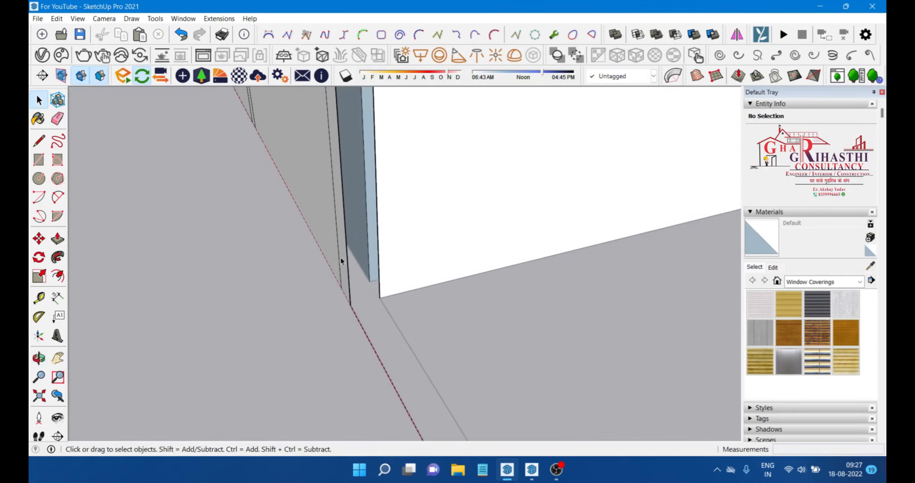
Step: Push two more front wall panels inward through the wall thickness
{"action": "scroll", "coordinate": [347, 268], "scroll_direction": "down", "scroll_amount": 3}
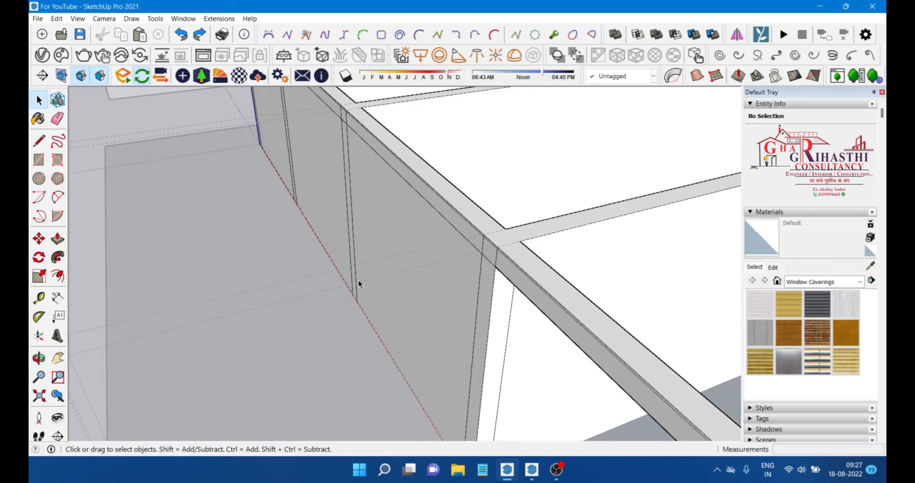
{"action": "scroll", "coordinate": [273, 255], "scroll_direction": "down", "scroll_amount": 1}
{"action": "left_click", "coordinate": [57, 236]}
{"action": "middle_click_drag", "start_coordinate": [432, 223], "coordinate": [411, 260]}
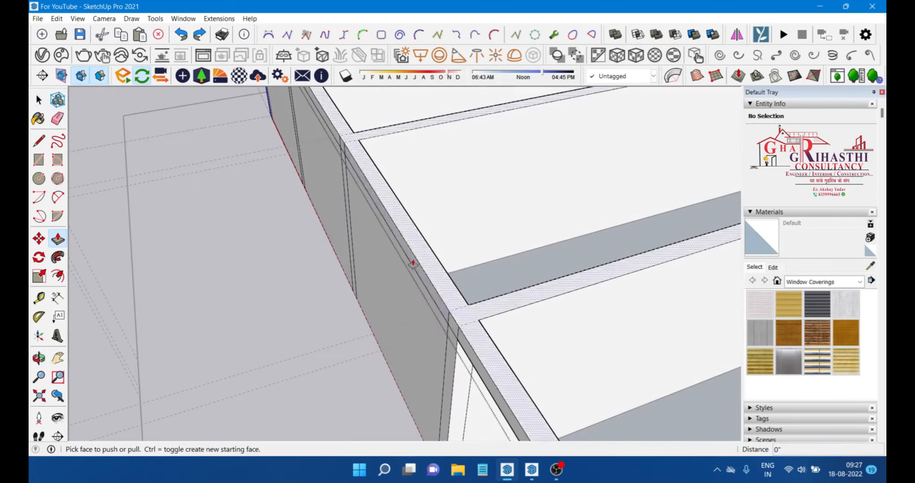
{"action": "left_click", "coordinate": [378, 256]}
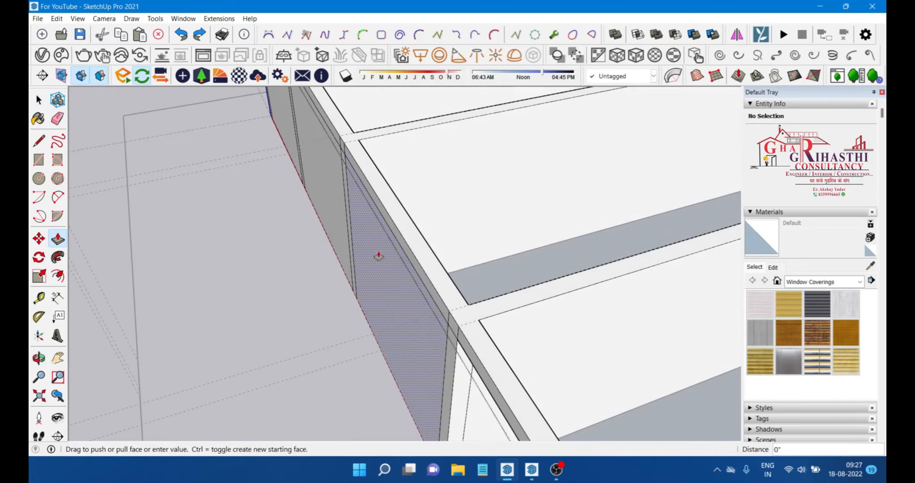
{"action": "left_click", "coordinate": [427, 246]}
{"action": "middle_click_drag", "start_coordinate": [427, 247], "coordinate": [500, 329]}
{"action": "left_click", "coordinate": [346, 219]}
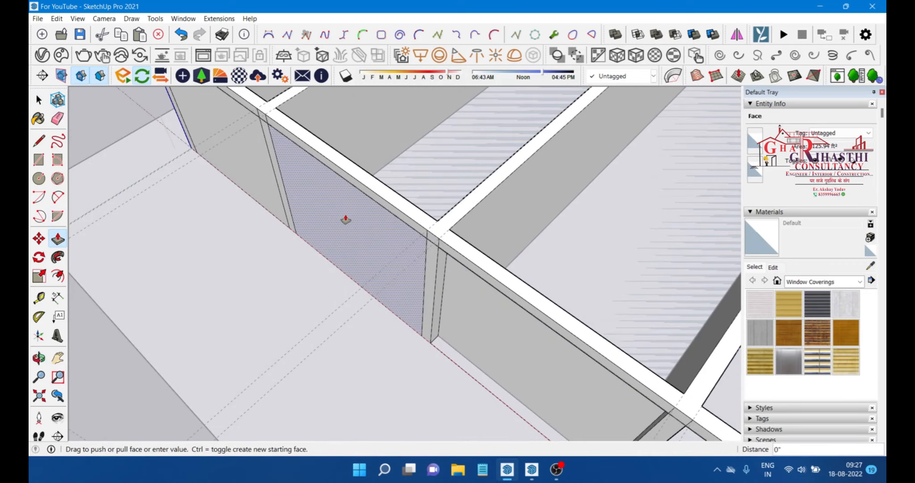
{"action": "left_click", "coordinate": [377, 180]}
Step: Push the leftmost front wall panel inward through the wall thickness
{"action": "scroll", "coordinate": [358, 217], "scroll_direction": "down", "scroll_amount": 2}
{"action": "scroll", "coordinate": [273, 152], "scroll_direction": "up", "scroll_amount": 2}
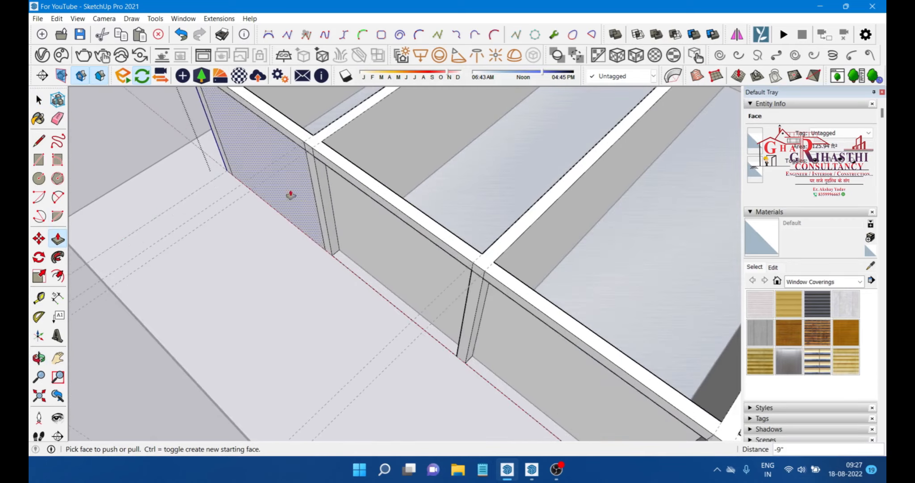
{"action": "scroll", "coordinate": [290, 194], "scroll_direction": "down", "scroll_amount": 1}
{"action": "scroll", "coordinate": [258, 152], "scroll_direction": "up", "scroll_amount": 2}
{"action": "middle_click_drag", "start_coordinate": [298, 259], "coordinate": [294, 288]}
{"action": "scroll", "coordinate": [281, 203], "scroll_direction": "up", "scroll_amount": 1}
{"action": "left_click", "coordinate": [279, 196]}
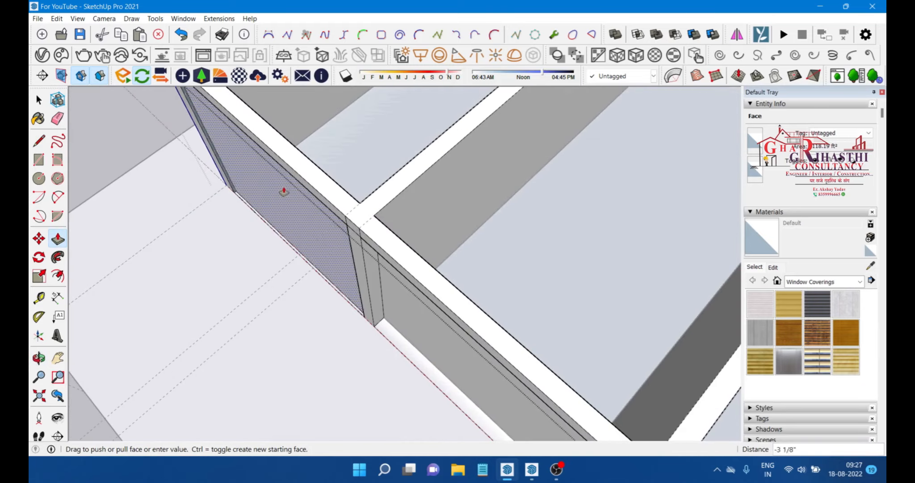
{"action": "left_click", "coordinate": [316, 175]}
{"action": "scroll", "coordinate": [346, 192], "scroll_direction": "down", "scroll_amount": 2}
{"action": "middle_click_drag", "start_coordinate": [348, 229], "coordinate": [287, 186]}
{"action": "key", "text": "space"}
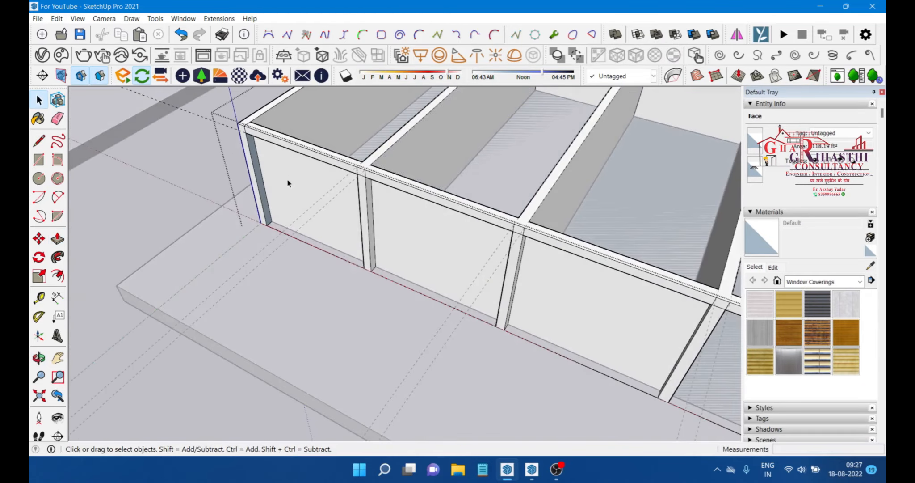
Step: Select the remaining front panel faces and erase them to open all bays
{"action": "scroll", "coordinate": [287, 186], "scroll_direction": "down", "scroll_amount": 2}
{"action": "left_click", "coordinate": [293, 179], "text": "ctrl"}
{"action": "left_click", "coordinate": [399, 213], "text": "ctrl"}
{"action": "right_click", "coordinate": [468, 243]}
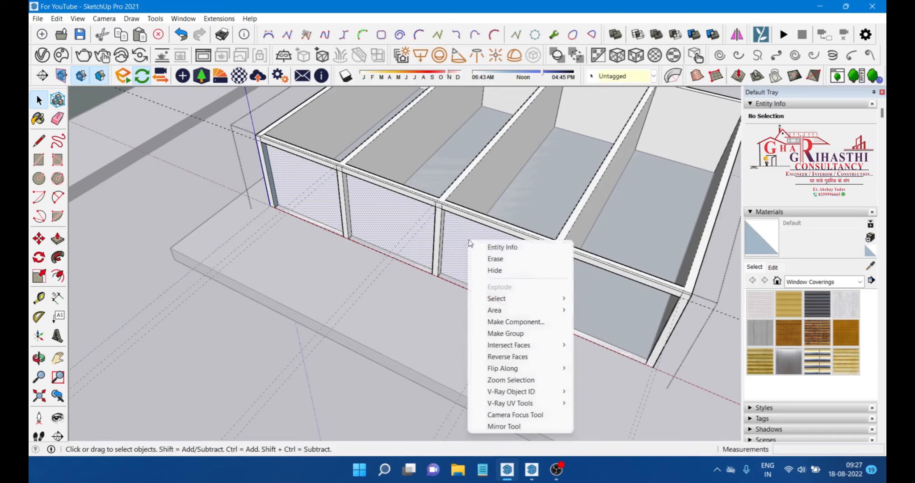
{"action": "left_click", "coordinate": [492, 259]}
{"action": "mouse_move", "coordinate": [380, 211]}
{"action": "middle_mouse_down"}
{"action": "mouse_move", "coordinate": [447, 199]}
{"action": "mouse_move", "coordinate": [435, 213]}
{"action": "middle_mouse_up"}
{"action": "scroll", "coordinate": [396, 209], "scroll_direction": "down", "scroll_amount": 2}
{"action": "scroll", "coordinate": [435, 213], "scroll_direction": "down", "scroll_amount": 1}
{"action": "scroll", "coordinate": [436, 214], "scroll_direction": "up", "scroll_amount": 6}
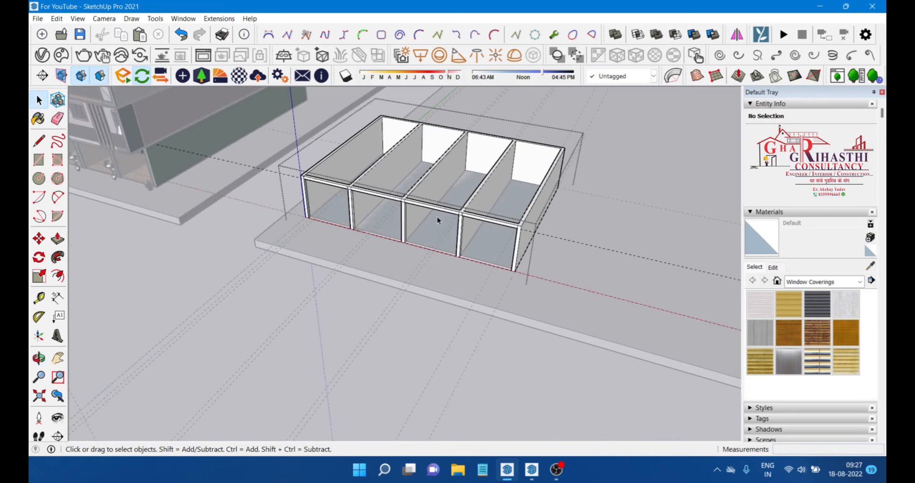
Step: Erase the leftover edges at the joints between the dividers and the top frame with the Eraser
{"action": "left_click", "coordinate": [60, 119]}
{"action": "scroll", "coordinate": [263, 188], "scroll_direction": "up", "scroll_amount": 3}
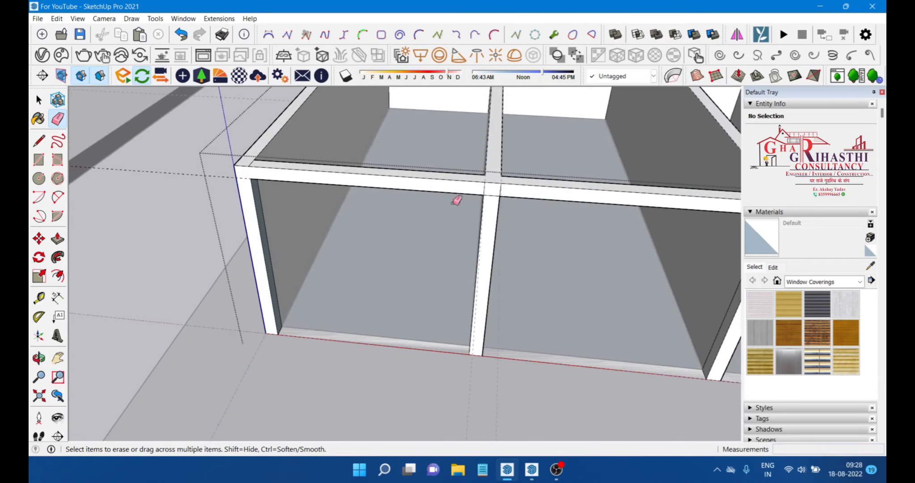
{"action": "scroll", "coordinate": [407, 190], "scroll_direction": "down", "scroll_amount": 2}
{"action": "scroll", "coordinate": [492, 189], "scroll_direction": "up", "scroll_amount": 2}
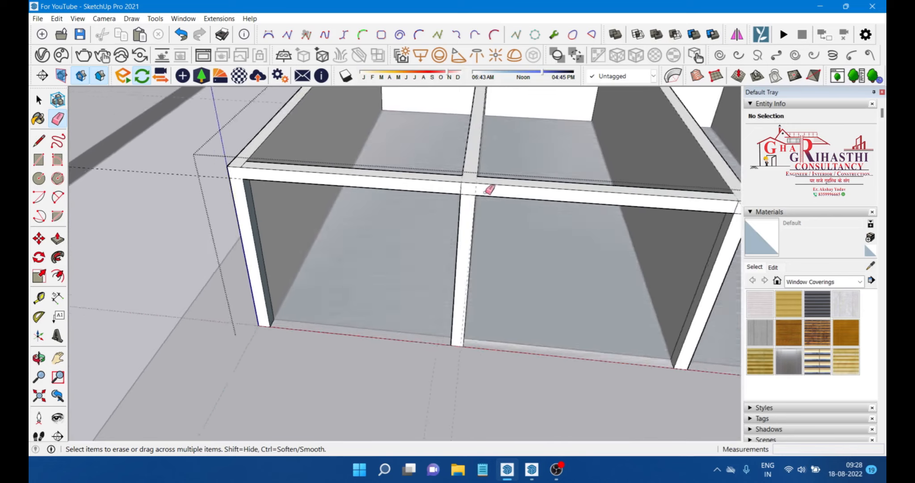
{"action": "scroll", "coordinate": [289, 163], "scroll_direction": "down", "scroll_amount": 2}
{"action": "scroll", "coordinate": [677, 196], "scroll_direction": "up", "scroll_amount": 1}
{"action": "scroll", "coordinate": [680, 193], "scroll_direction": "down", "scroll_amount": 1}
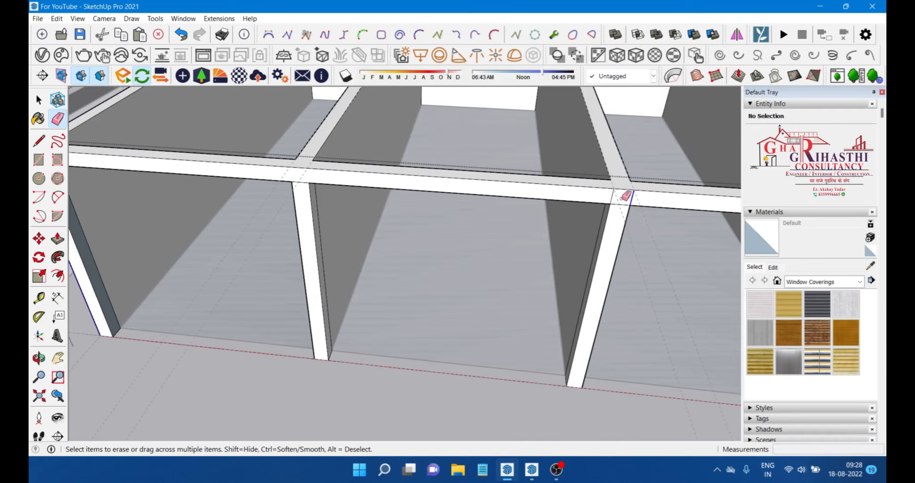
{"action": "scroll", "coordinate": [384, 205], "scroll_direction": "down", "scroll_amount": 3}
{"action": "scroll", "coordinate": [482, 199], "scroll_direction": "up", "scroll_amount": 3}
{"action": "left_click_drag", "start_coordinate": [454, 204], "coordinate": [429, 207]}
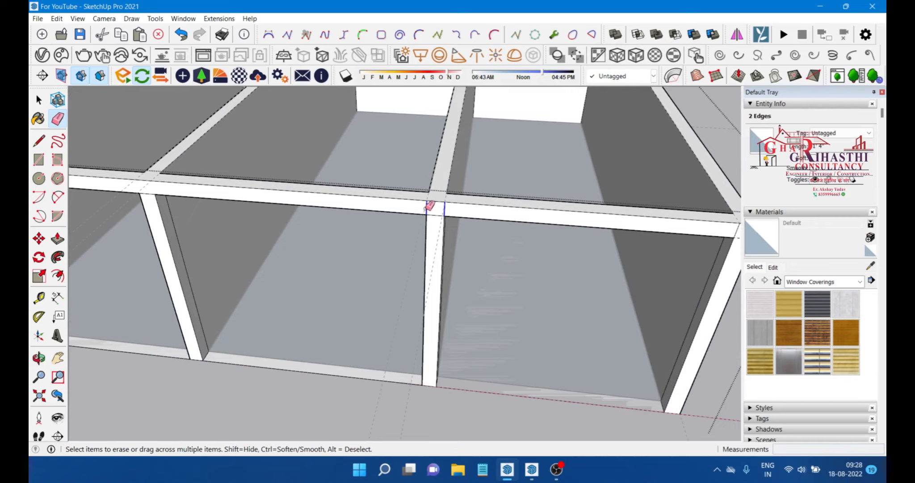
{"action": "scroll", "coordinate": [501, 214], "scroll_direction": "up", "scroll_amount": 5}
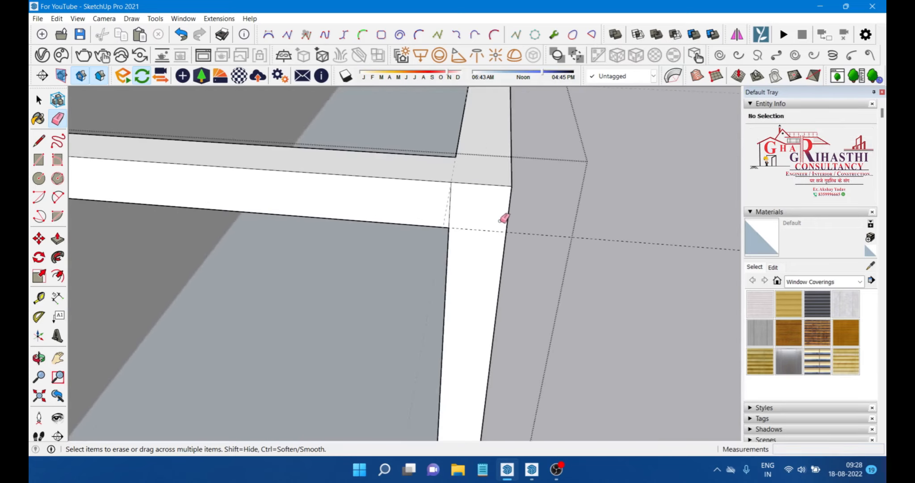
{"action": "scroll", "coordinate": [449, 209], "scroll_direction": "down", "scroll_amount": 10}
{"action": "key", "text": "space"}
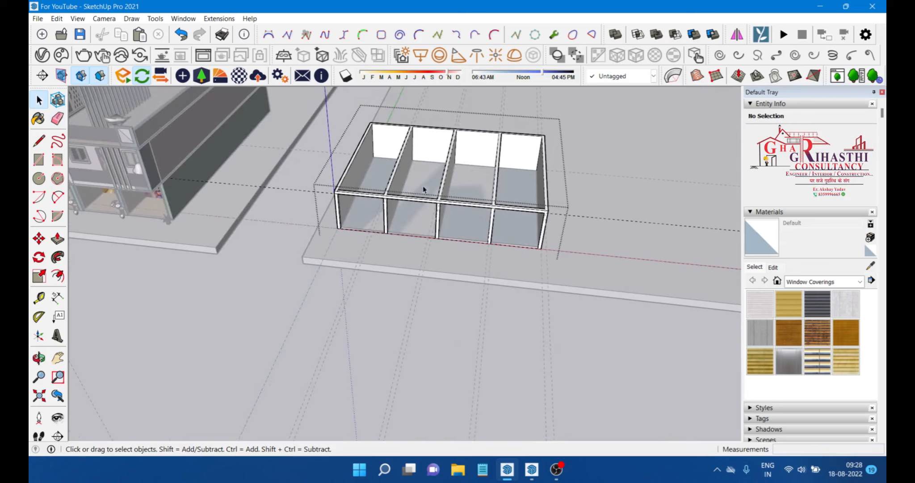
{"action": "scroll", "coordinate": [356, 208], "scroll_direction": "up", "scroll_amount": 4}
{"action": "scroll", "coordinate": [442, 209], "scroll_direction": "down", "scroll_amount": 4}
{"action": "middle_click_drag", "start_coordinate": [442, 209], "coordinate": [309, 182]}
{"action": "scroll", "coordinate": [347, 188], "scroll_direction": "up", "scroll_amount": 2}
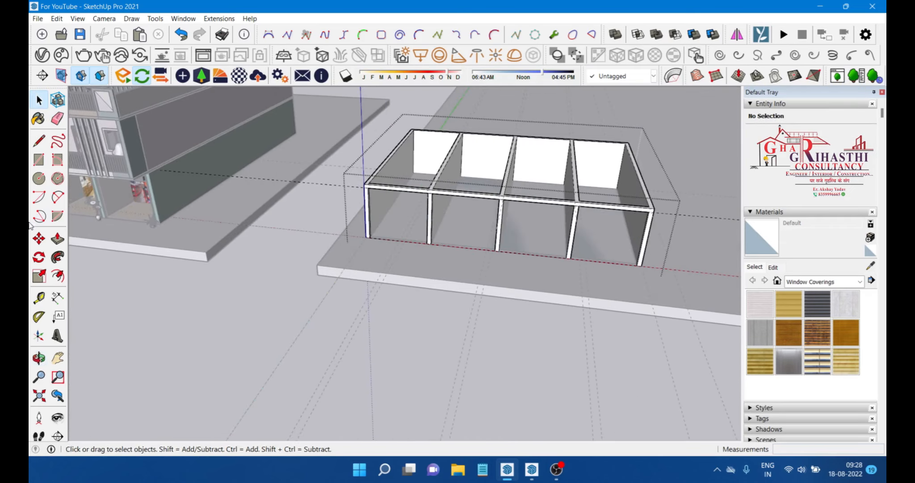
{"action": "left_click", "coordinate": [40, 297]}
{"action": "scroll", "coordinate": [352, 203], "scroll_direction": "up", "scroll_amount": 3}
{"action": "key", "text": "space"}
Step: Add guide lines around the front wall's top left corner with the Tape Measure tool
{"action": "scroll", "coordinate": [357, 206], "scroll_direction": "down", "scroll_amount": 5}
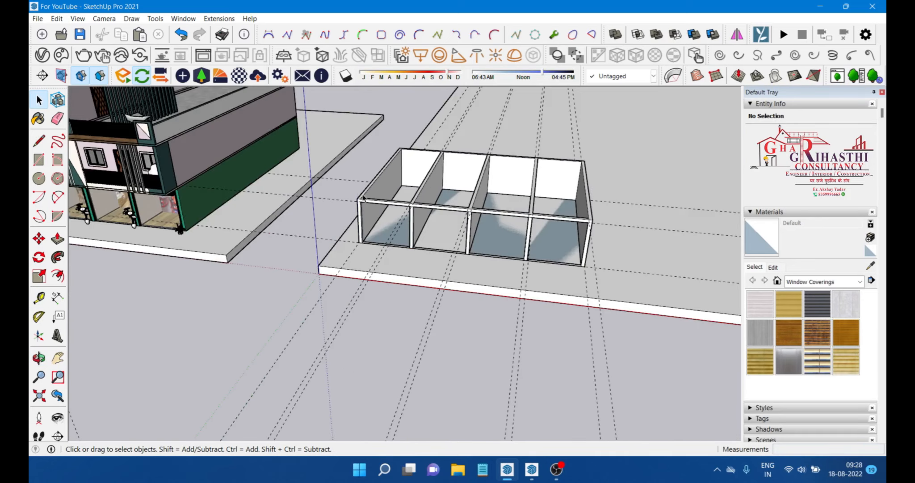
{"action": "scroll", "coordinate": [358, 204], "scroll_direction": "up", "scroll_amount": 3}
{"action": "middle_click_drag", "start_coordinate": [134, 239], "coordinate": [149, 235]}
{"action": "left_click", "coordinate": [39, 297]}
{"action": "scroll", "coordinate": [390, 229], "scroll_direction": "up", "scroll_amount": 5}
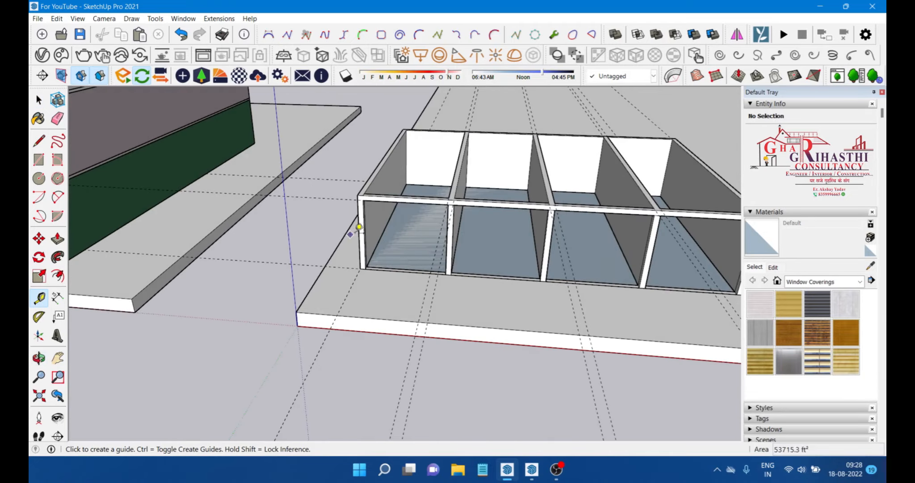
{"action": "middle_click_drag", "start_coordinate": [346, 228], "coordinate": [351, 279]}
{"action": "middle_click_drag", "start_coordinate": [342, 182], "coordinate": [327, 195]}
{"action": "scroll", "coordinate": [342, 229], "scroll_direction": "up", "scroll_amount": 3}
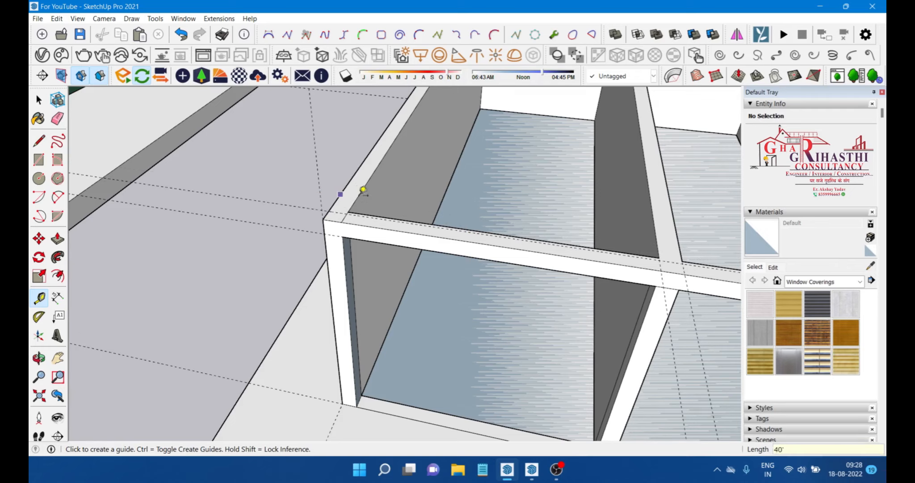
{"action": "key", "text": "Return"}
{"action": "key", "text": "space"}
Step: Finish a thin rectangle along the top of the front wall frame, from its left corner to its right end
{"action": "scroll", "coordinate": [328, 210], "scroll_direction": "up", "scroll_amount": 5}
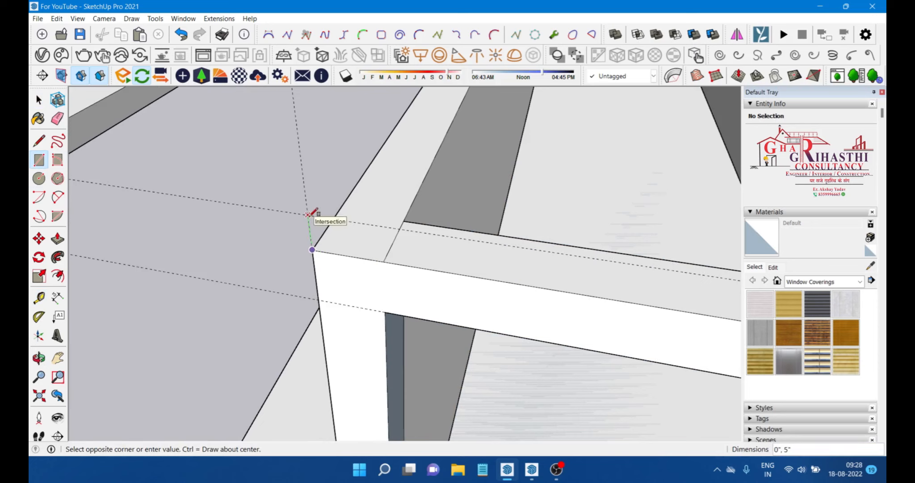
{"action": "scroll", "coordinate": [308, 215], "scroll_direction": "down", "scroll_amount": 3}
{"action": "scroll", "coordinate": [214, 217], "scroll_direction": "up", "scroll_amount": 3}
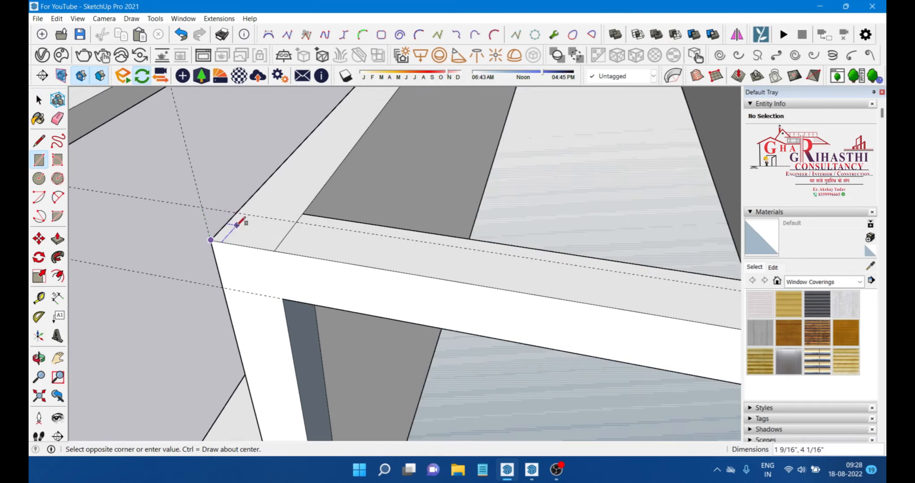
{"action": "scroll", "coordinate": [209, 224], "scroll_direction": "down", "scroll_amount": 3}
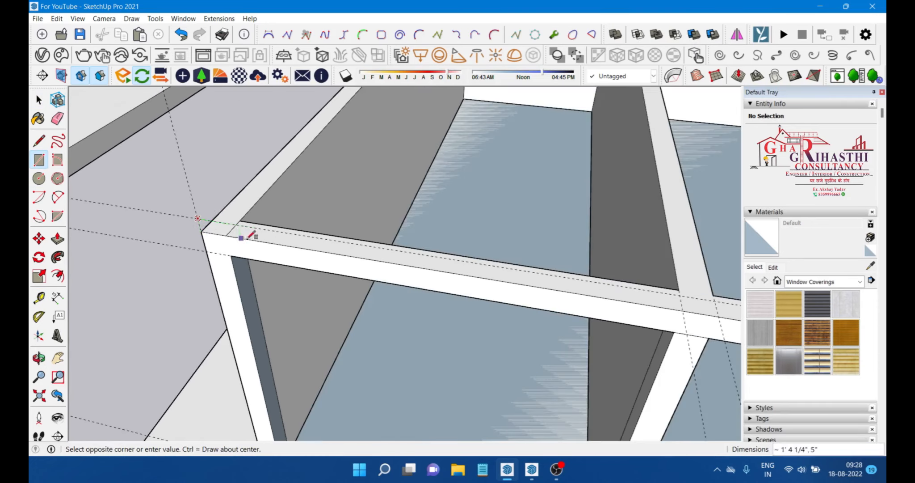
{"action": "scroll", "coordinate": [204, 227], "scroll_direction": "down", "scroll_amount": 6}
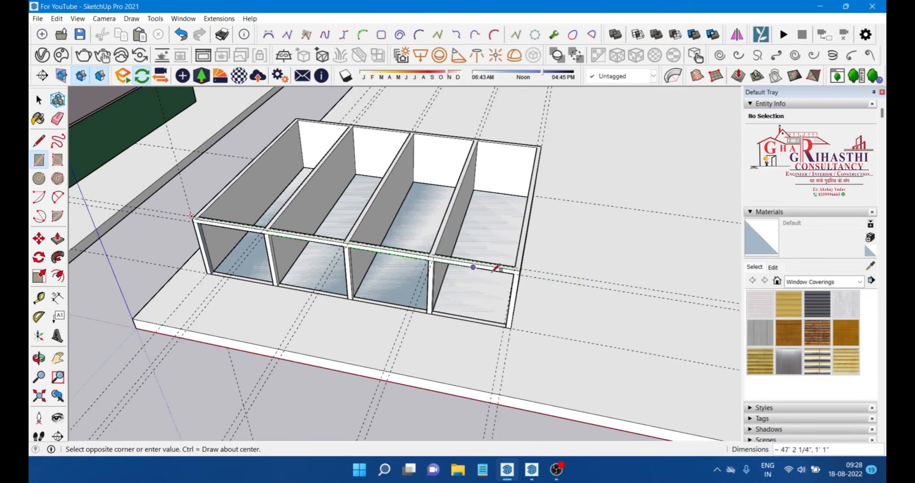
{"action": "scroll", "coordinate": [490, 261], "scroll_direction": "up", "scroll_amount": 5}
{"action": "scroll", "coordinate": [491, 259], "scroll_direction": "up", "scroll_amount": 2}
{"action": "left_click", "coordinate": [476, 259]}
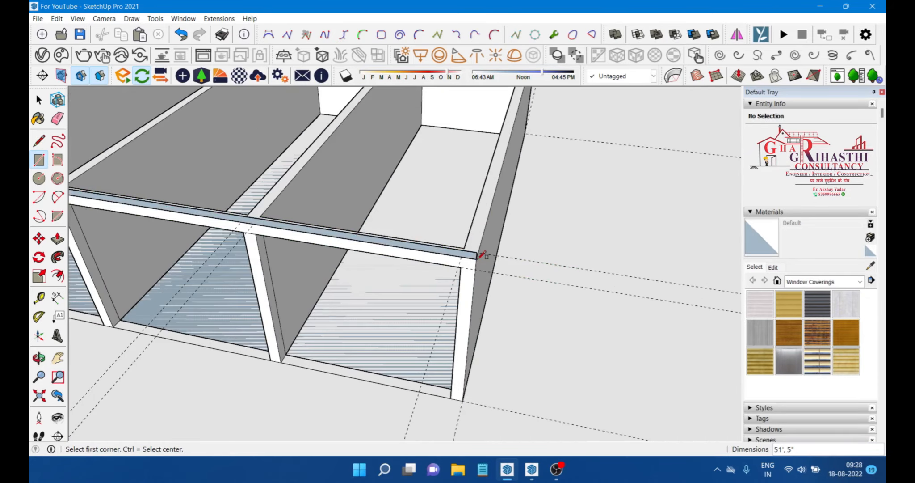
Step: Select the new rectangle strip with its edges and make it a group
{"action": "middle_click_drag", "start_coordinate": [477, 259], "coordinate": [156, 178]}
{"action": "key", "text": "space"}
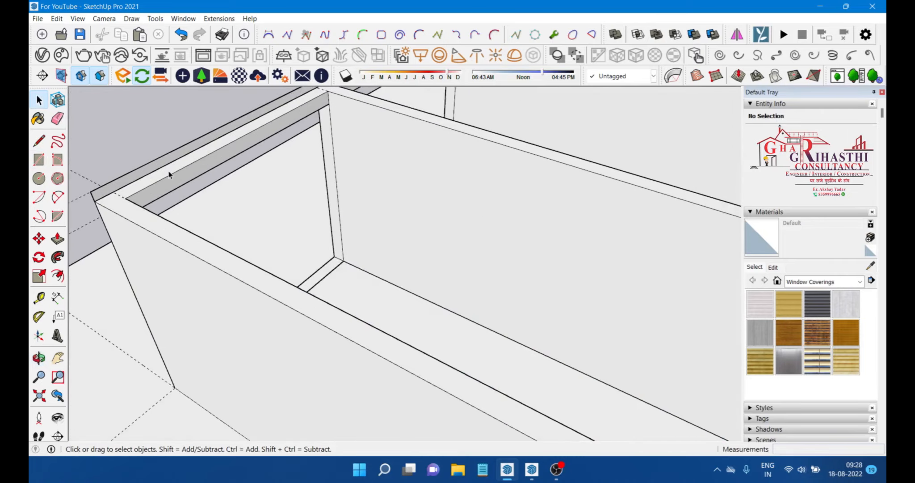
{"action": "scroll", "coordinate": [158, 166], "scroll_direction": "up", "scroll_amount": 2}
{"action": "double_click", "coordinate": [157, 164]}
{"action": "right_click", "coordinate": [157, 165]}
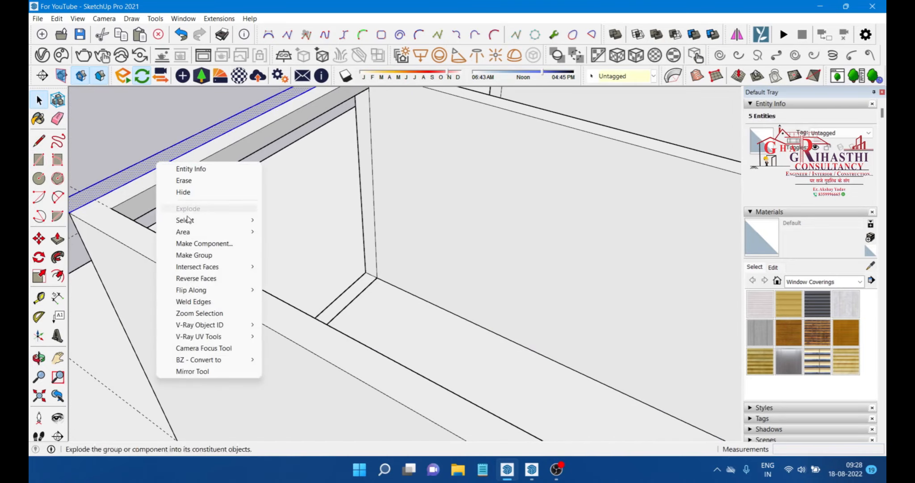
{"action": "left_click", "coordinate": [194, 255]}
Step: Open the strip group and push/pull the strip back across the whole top to form a covering slab
{"action": "middle_click_drag", "start_coordinate": [282, 274], "coordinate": [190, 222]}
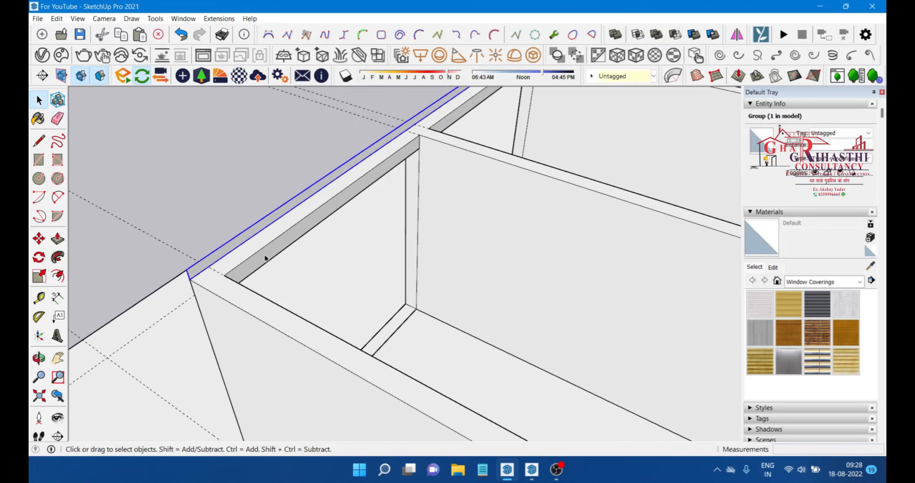
{"action": "scroll", "coordinate": [265, 258], "scroll_direction": "up", "scroll_amount": 2}
{"action": "double_click", "coordinate": [235, 230]}
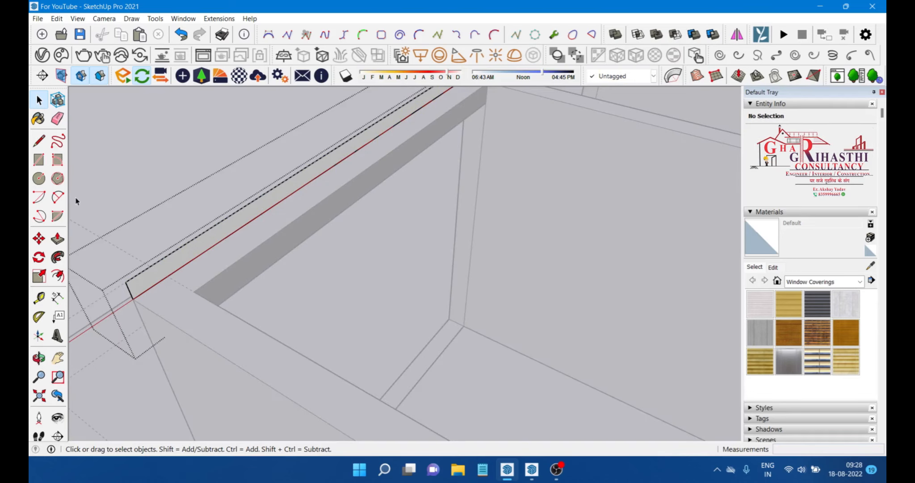
{"action": "left_click", "coordinate": [59, 236]}
{"action": "left_click", "coordinate": [225, 237]}
{"action": "scroll", "coordinate": [225, 237], "scroll_direction": "down", "scroll_amount": 4}
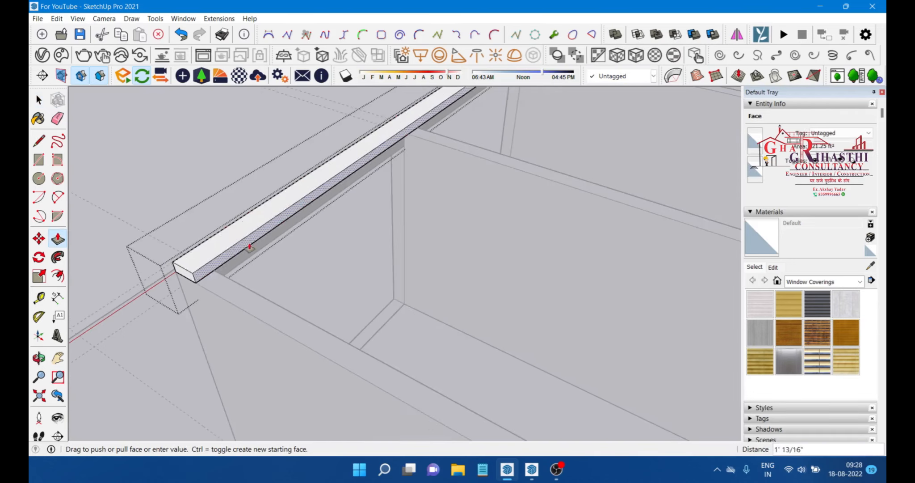
{"action": "scroll", "coordinate": [259, 239], "scroll_direction": "down", "scroll_amount": 3}
{"action": "scroll", "coordinate": [417, 339], "scroll_direction": "up", "scroll_amount": 5}
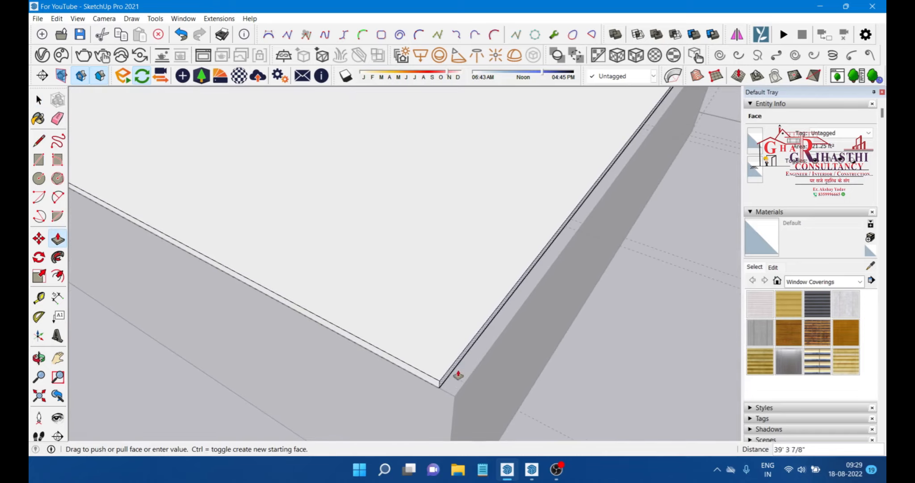
{"action": "left_click", "coordinate": [466, 380]}
{"action": "scroll", "coordinate": [454, 337], "scroll_direction": "down", "scroll_amount": 5}
{"action": "key", "text": "space"}
Step: Orbit and zoom around the covered structure and the neighbouring building to inspect the result
{"action": "middle_click_drag", "start_coordinate": [339, 274], "coordinate": [318, 204]}
{"action": "scroll", "coordinate": [351, 255], "scroll_direction": "up", "scroll_amount": 3}
{"action": "scroll", "coordinate": [419, 221], "scroll_direction": "up", "scroll_amount": 2}
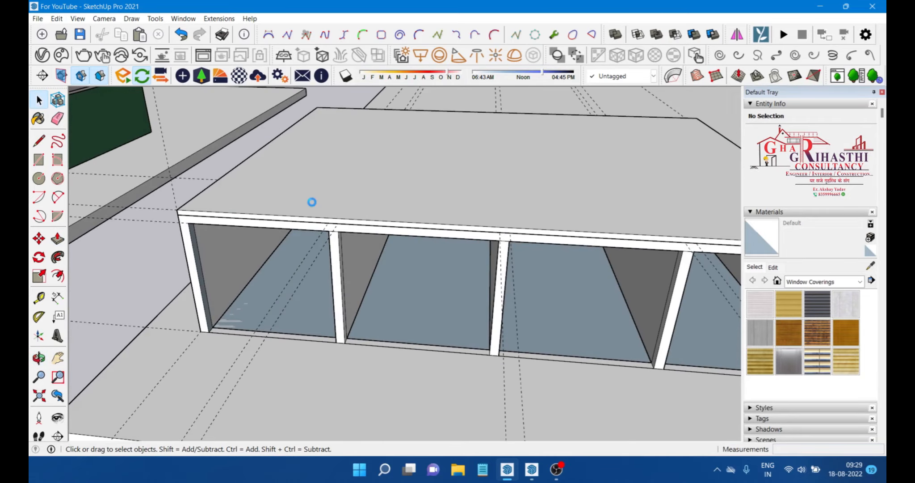
{"action": "scroll", "coordinate": [269, 205], "scroll_direction": "down", "scroll_amount": 2}
{"action": "scroll", "coordinate": [286, 262], "scroll_direction": "up", "scroll_amount": 2}
{"action": "middle_click_drag", "start_coordinate": [286, 261], "coordinate": [378, 260]}
{"action": "scroll", "coordinate": [272, 226], "scroll_direction": "down", "scroll_amount": 2}
{"action": "middle_click_drag", "start_coordinate": [273, 226], "coordinate": [386, 204]}
{"action": "scroll", "coordinate": [386, 203], "scroll_direction": "down", "scroll_amount": 2}
{"action": "scroll", "coordinate": [387, 205], "scroll_direction": "down", "scroll_amount": 2}
{"action": "scroll", "coordinate": [195, 261], "scroll_direction": "up", "scroll_amount": 4}
{"action": "middle_click_drag", "start_coordinate": [194, 261], "coordinate": [212, 127]}
{"action": "scroll", "coordinate": [399, 214], "scroll_direction": "up", "scroll_amount": 2}
{"action": "scroll", "coordinate": [376, 240], "scroll_direction": "down", "scroll_amount": 3}
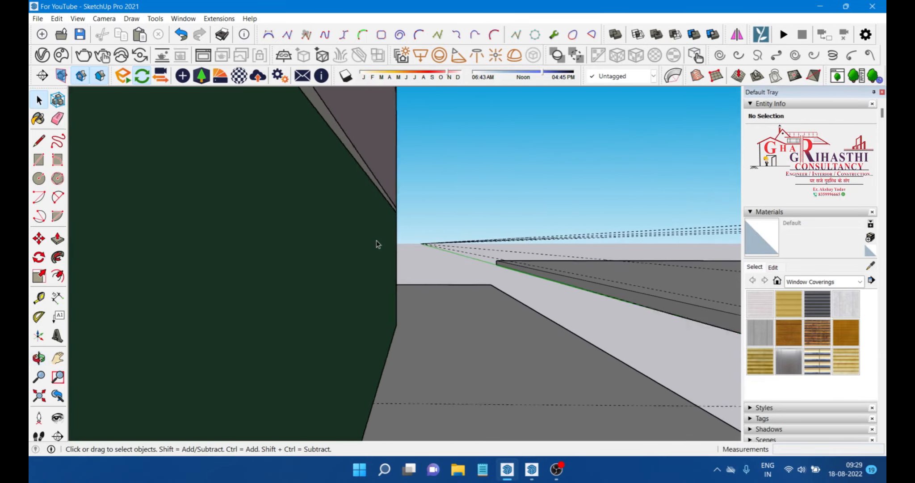
{"action": "scroll", "coordinate": [582, 282], "scroll_direction": "down", "scroll_amount": 2}
{"action": "scroll", "coordinate": [582, 282], "scroll_direction": "down", "scroll_amount": 5}
{"action": "middle_click_drag", "start_coordinate": [582, 283], "coordinate": [235, 279]}
{"action": "scroll", "coordinate": [361, 300], "scroll_direction": "up", "scroll_amount": 5}
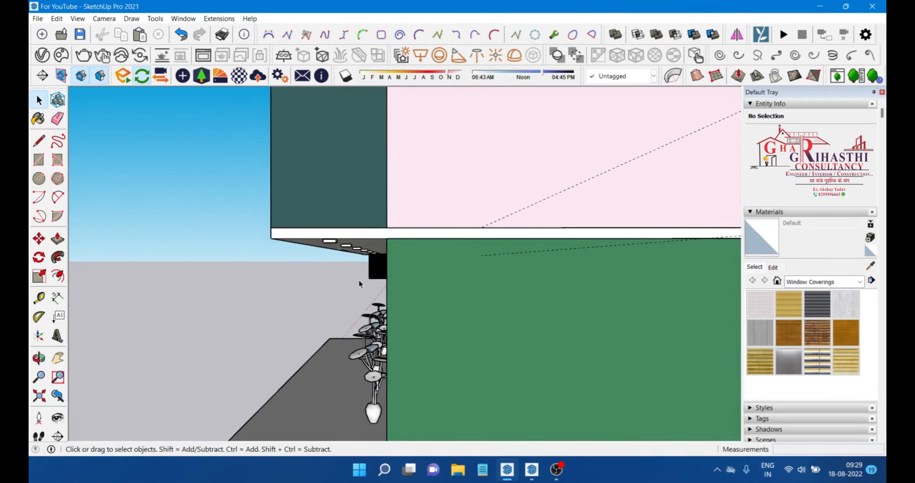
{"action": "scroll", "coordinate": [377, 280], "scroll_direction": "down", "scroll_amount": 2}
{"action": "middle_click_drag", "start_coordinate": [366, 282], "coordinate": [690, 309]}
{"action": "scroll", "coordinate": [670, 306], "scroll_direction": "down", "scroll_amount": 5}
{"action": "scroll", "coordinate": [355, 278], "scroll_direction": "up", "scroll_amount": 7}
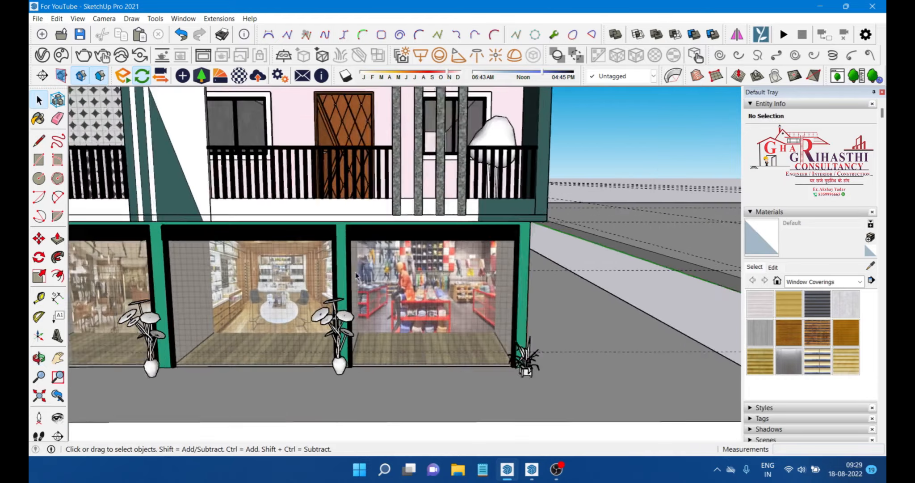
{"action": "scroll", "coordinate": [345, 257], "scroll_direction": "down", "scroll_amount": 5}
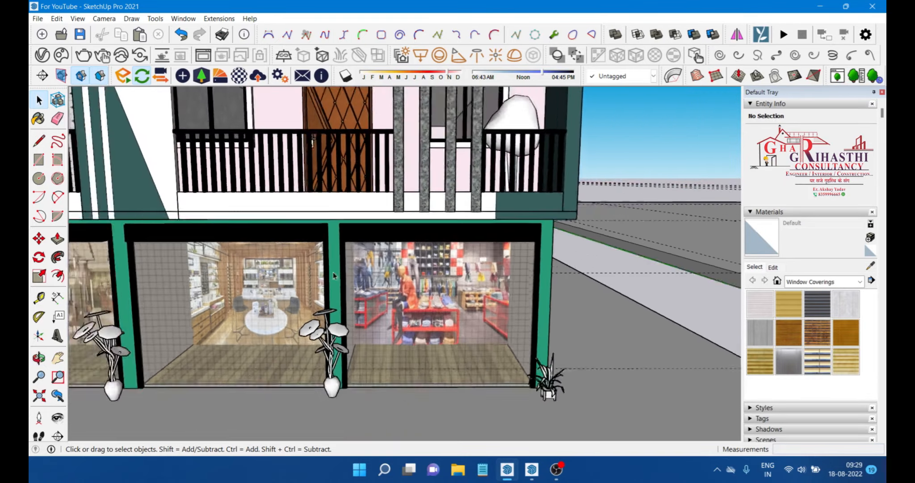
{"action": "scroll", "coordinate": [394, 271], "scroll_direction": "up", "scroll_amount": 7}
{"action": "scroll", "coordinate": [395, 271], "scroll_direction": "down", "scroll_amount": 8}
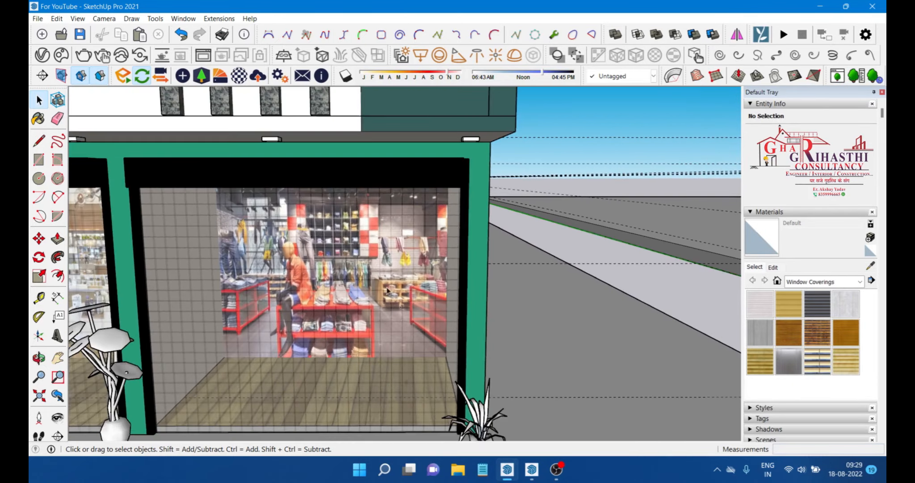
{"action": "scroll", "coordinate": [495, 287], "scroll_direction": "up", "scroll_amount": 7}
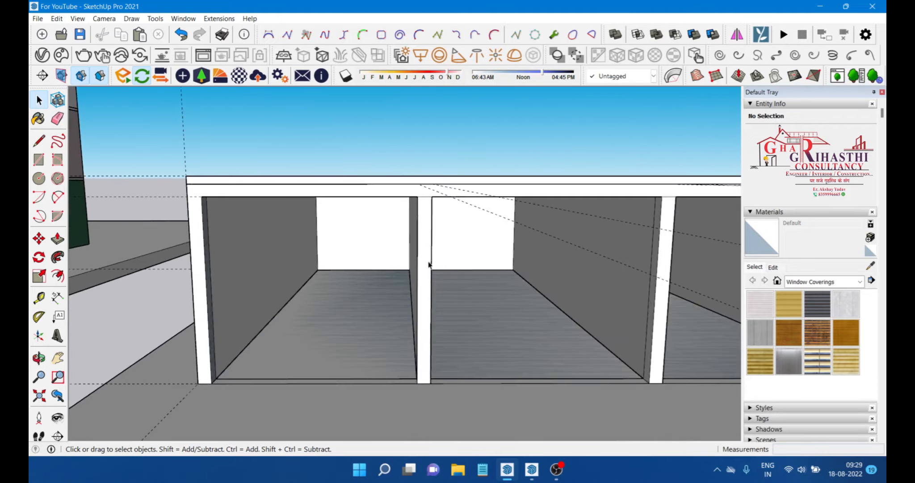
{"action": "scroll", "coordinate": [430, 263], "scroll_direction": "down", "scroll_amount": 5}
{"action": "scroll", "coordinate": [380, 223], "scroll_direction": "up", "scroll_amount": 6}
{"action": "scroll", "coordinate": [370, 217], "scroll_direction": "down", "scroll_amount": 5}
{"action": "middle_click_drag", "start_coordinate": [393, 275], "coordinate": [380, 269]}
{"action": "scroll", "coordinate": [331, 257], "scroll_direction": "up", "scroll_amount": 4}
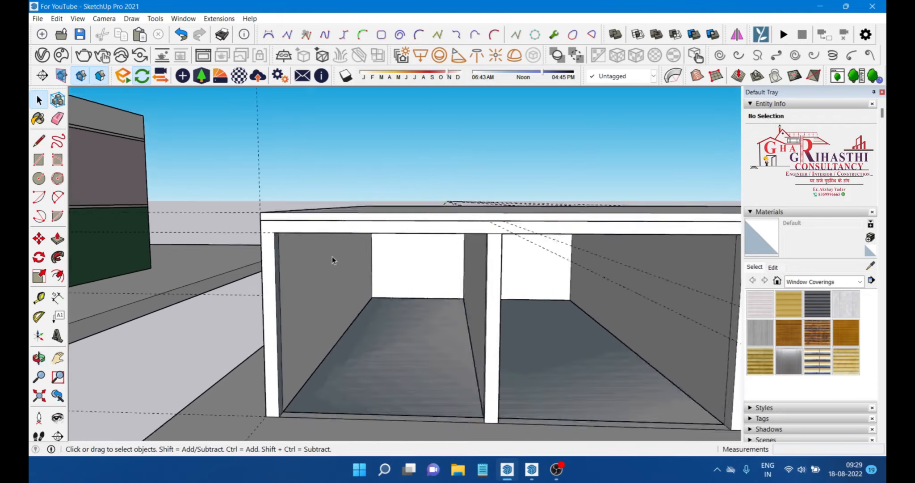
{"action": "scroll", "coordinate": [250, 235], "scroll_direction": "down", "scroll_amount": 3}
{"action": "scroll", "coordinate": [411, 295], "scroll_direction": "down", "scroll_amount": 2}
{"action": "scroll", "coordinate": [226, 245], "scroll_direction": "up", "scroll_amount": 4}
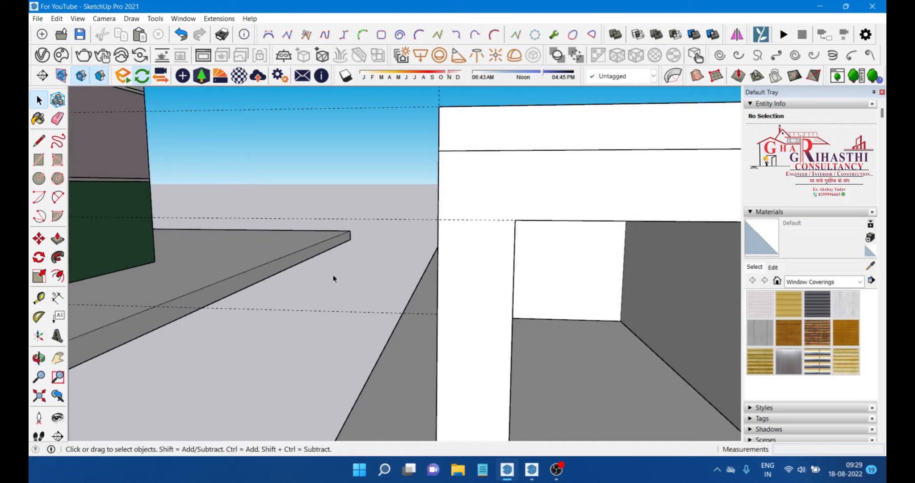
{"action": "scroll", "coordinate": [301, 254], "scroll_direction": "down", "scroll_amount": 4}
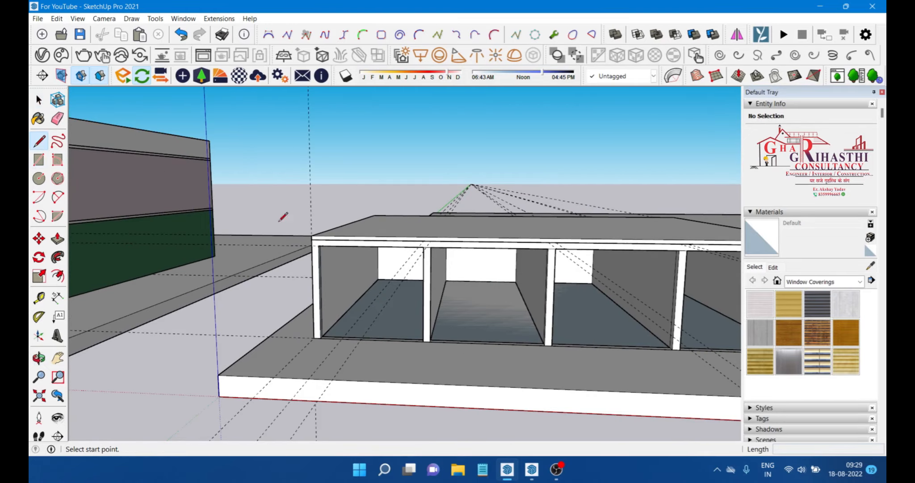
Step: Draw a rectangle filling the leftmost front bay opening between the posts and the top frame
{"action": "scroll", "coordinate": [295, 230], "scroll_direction": "up", "scroll_amount": 1}
{"action": "left_click", "coordinate": [38, 162]}
{"action": "scroll", "coordinate": [331, 244], "scroll_direction": "up", "scroll_amount": 3}
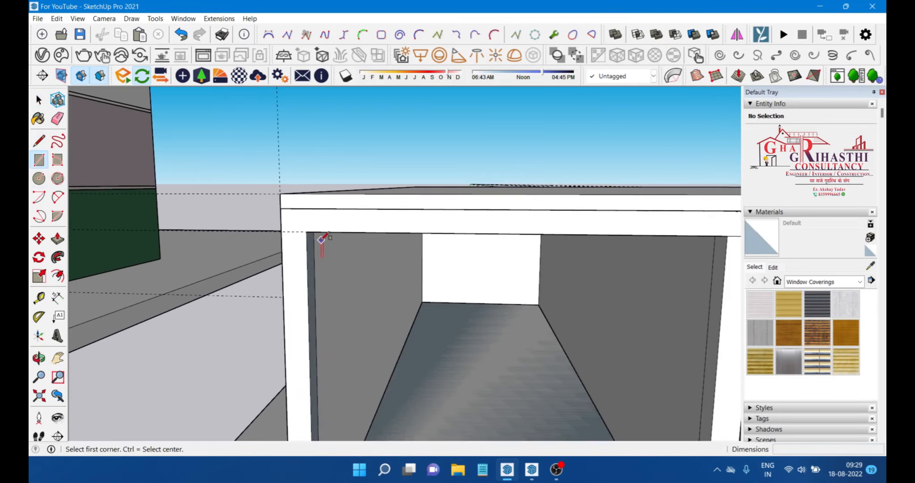
{"action": "left_click", "coordinate": [312, 231]}
{"action": "scroll", "coordinate": [311, 231], "scroll_direction": "down", "scroll_amount": 3}
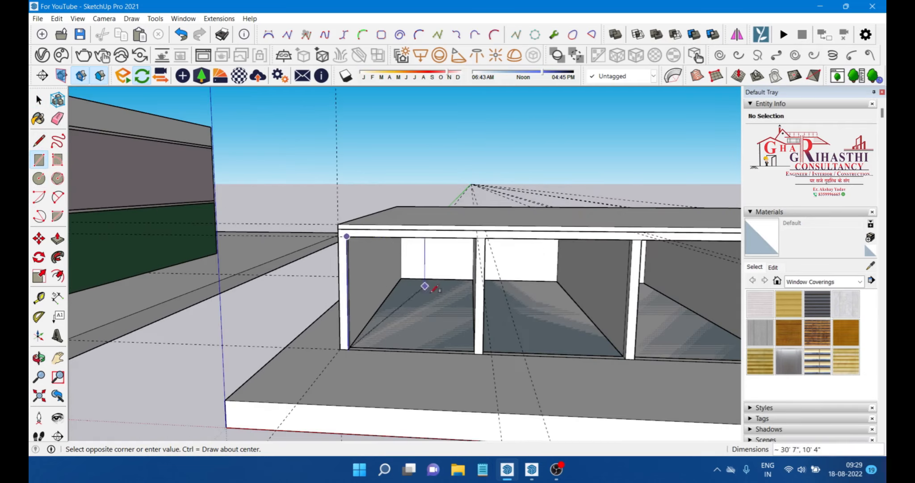
{"action": "scroll", "coordinate": [470, 343], "scroll_direction": "up", "scroll_amount": 4}
{"action": "left_click", "coordinate": [484, 363]}
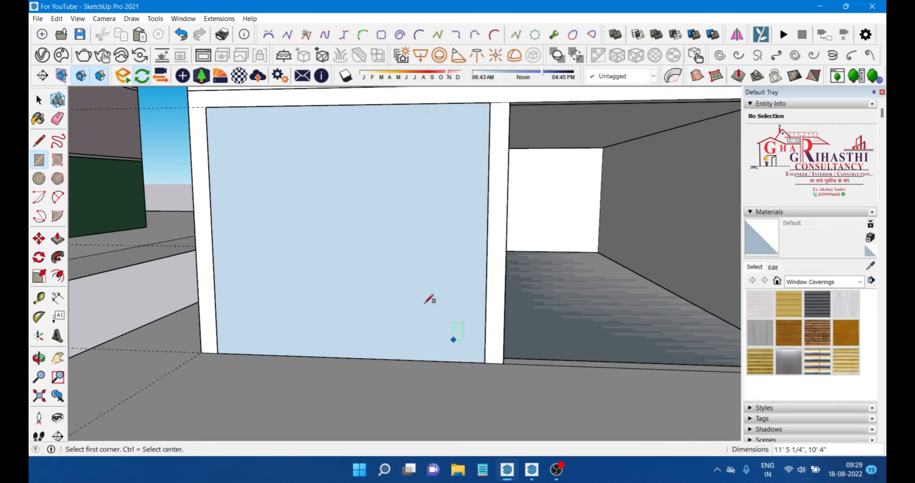
Step: Select the new bay panel, make it a group, and open the group for editing
{"action": "scroll", "coordinate": [429, 308], "scroll_direction": "down", "scroll_amount": 2}
{"action": "key", "text": "space"}
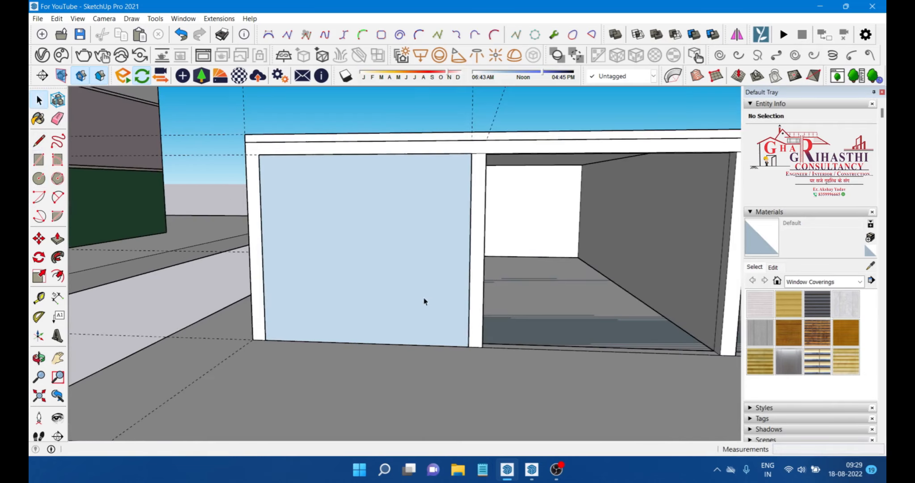
{"action": "double_click", "coordinate": [389, 249]}
{"action": "right_click", "coordinate": [389, 249]}
{"action": "left_click", "coordinate": [402, 121]}
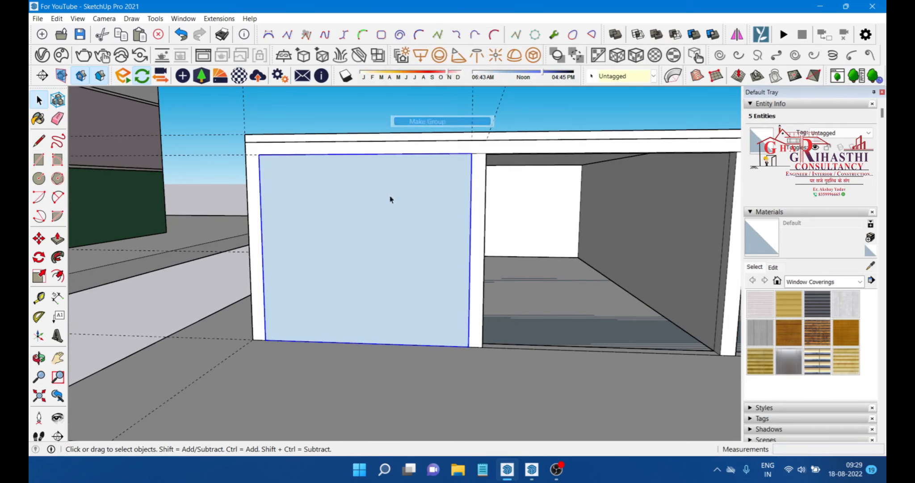
{"action": "scroll", "coordinate": [322, 222], "scroll_direction": "up", "scroll_amount": 5}
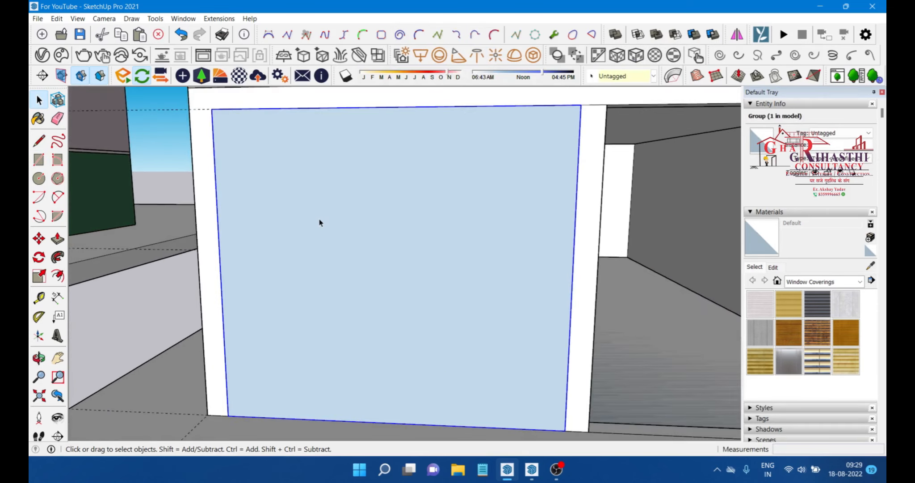
{"action": "scroll", "coordinate": [320, 222], "scroll_direction": "down", "scroll_amount": 3}
{"action": "double_click", "coordinate": [290, 204]}
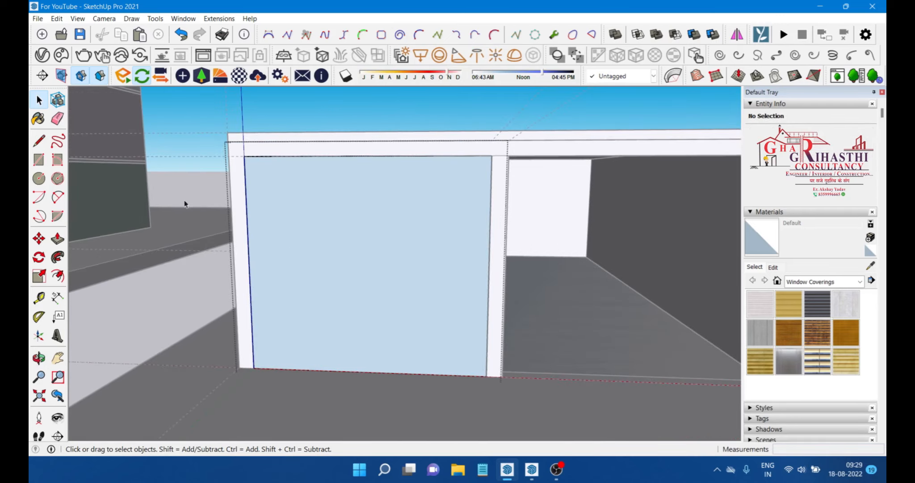
Step: Add Tape Measure guide lines inside the panel's top edge and both side edges, the right one at 5"
{"action": "left_click", "coordinate": [38, 297]}
{"action": "left_click", "coordinate": [349, 162]}
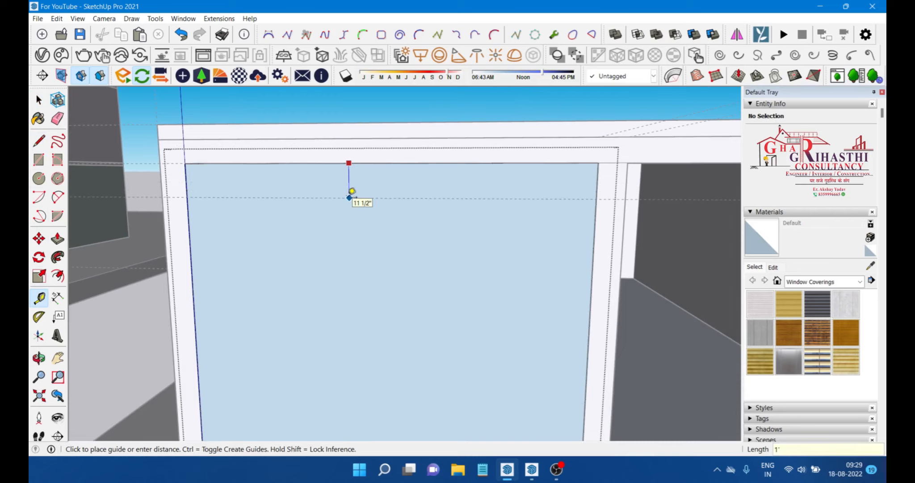
{"action": "key", "text": "Return"}
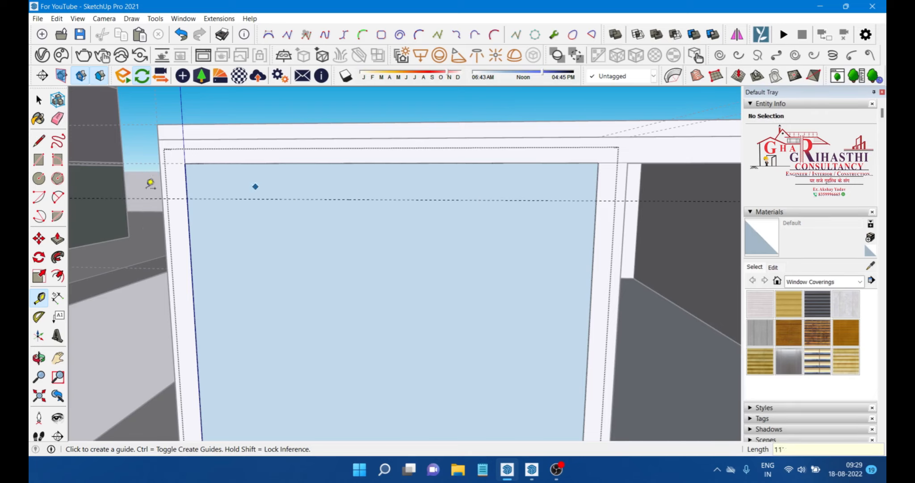
{"action": "scroll", "coordinate": [192, 278], "scroll_direction": "up", "scroll_amount": 1}
{"action": "left_click", "coordinate": [193, 274]}
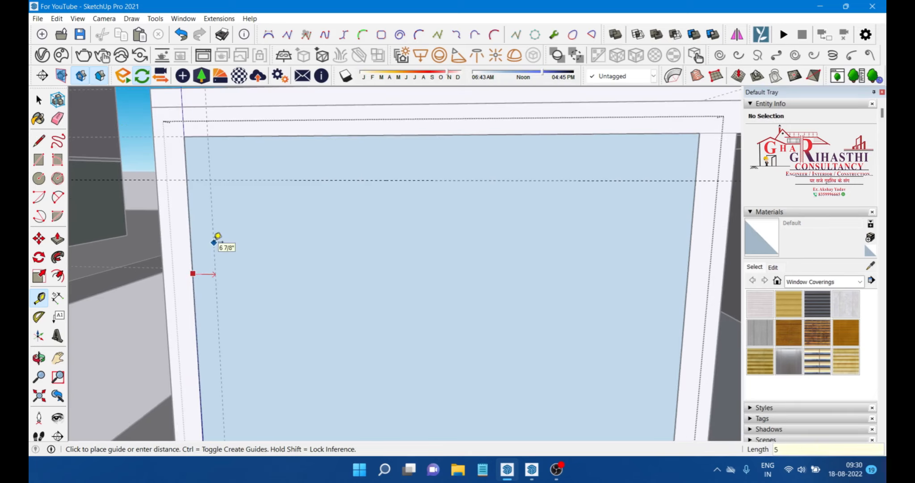
{"action": "key", "text": "Return"}
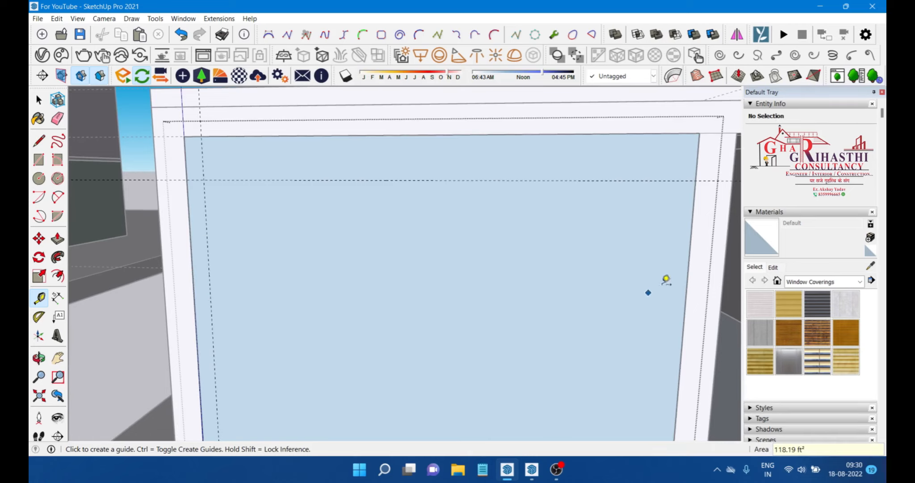
{"action": "left_click", "coordinate": [687, 280]}
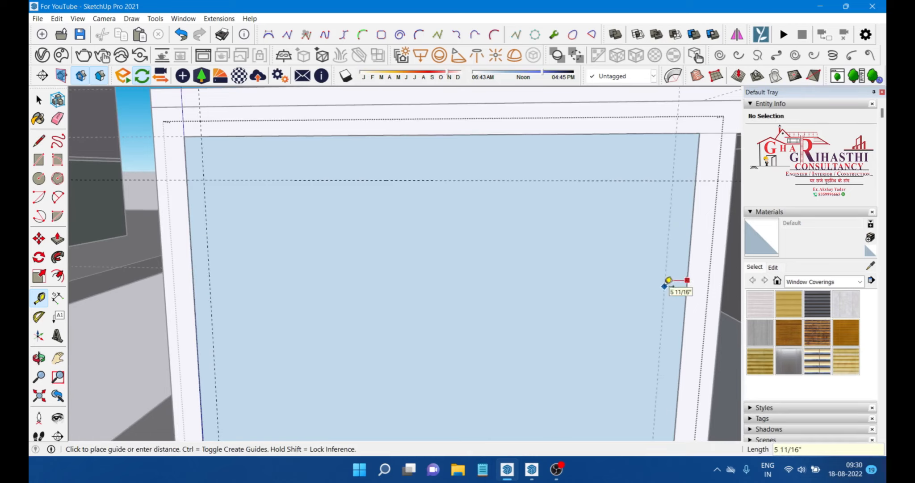
{"action": "type", "text": "5\""}
{"action": "key", "text": "Return"}
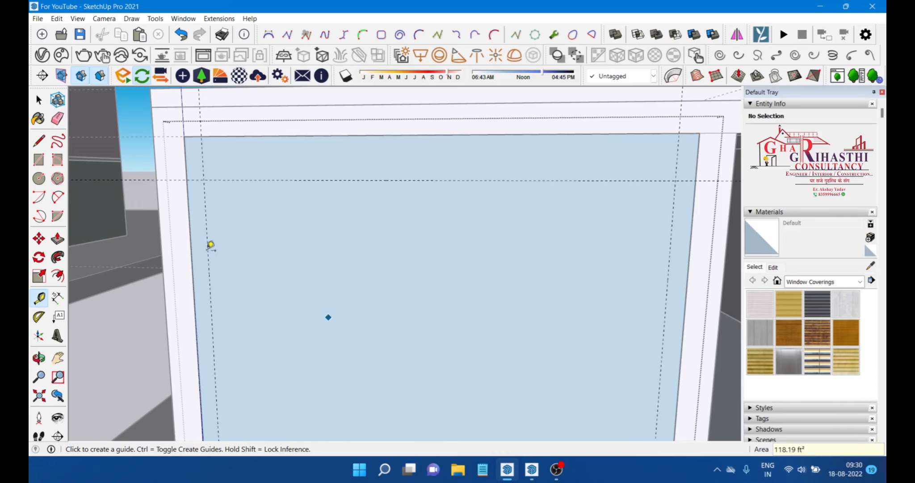
Step: Draw a rectangle inside the bay panel along the guide lines, leaving a border strip on the top and sides
{"action": "left_click", "coordinate": [38, 147]}
{"action": "left_click", "coordinate": [39, 160]}
{"action": "left_click", "coordinate": [204, 179]}
{"action": "scroll", "coordinate": [232, 175], "scroll_direction": "down", "scroll_amount": 3}
{"action": "scroll", "coordinate": [425, 344], "scroll_direction": "up", "scroll_amount": 5}
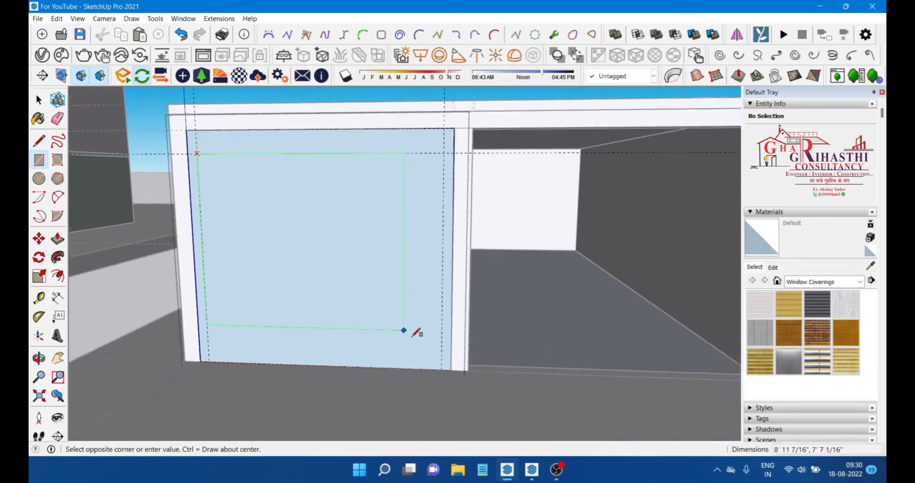
{"action": "left_click", "coordinate": [448, 377]}
{"action": "scroll", "coordinate": [450, 352], "scroll_direction": "down", "scroll_amount": 3}
{"action": "key", "text": "space"}
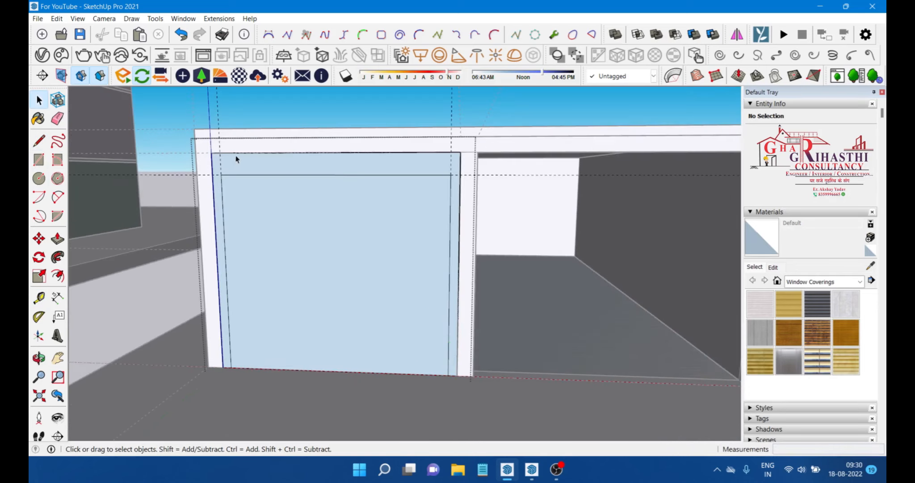
Step: Draw two short lines from the guide corners up to the panel's top edge, separating the top border strip from the side strips
{"action": "scroll", "coordinate": [234, 157], "scroll_direction": "up", "scroll_amount": 2}
{"action": "key", "text": "e"}
{"action": "scroll", "coordinate": [202, 155], "scroll_direction": "up", "scroll_amount": 2}
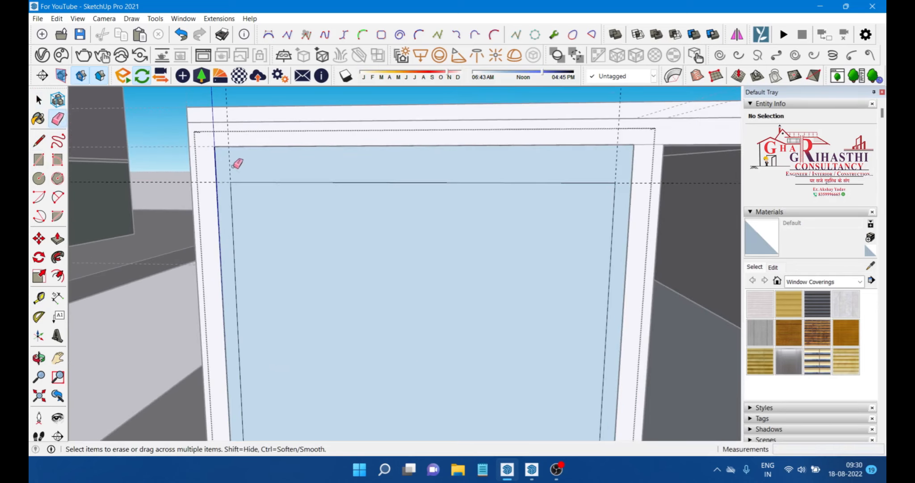
{"action": "left_click", "coordinate": [38, 141]}
{"action": "left_click", "coordinate": [231, 181]}
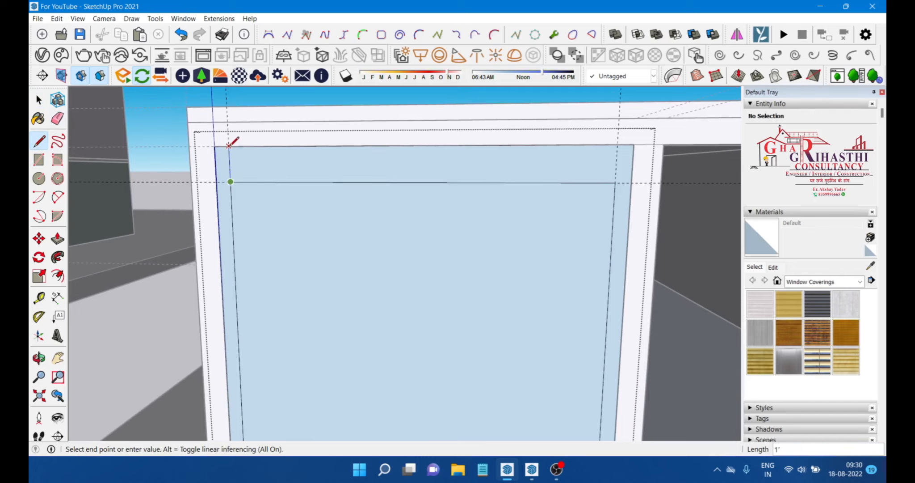
{"action": "left_click", "coordinate": [229, 146]}
{"action": "left_click", "coordinate": [616, 183]}
{"action": "left_click", "coordinate": [618, 144]}
{"action": "key", "text": "space"}
Step: Select the top border strip, make it a group, and open the group for editing
{"action": "middle_click_drag", "start_coordinate": [540, 221], "coordinate": [510, 219]}
{"action": "middle_click_drag", "start_coordinate": [389, 188], "coordinate": [472, 172]}
{"action": "double_click", "coordinate": [449, 182]}
{"action": "right_click", "coordinate": [450, 179]}
{"action": "left_click", "coordinate": [488, 272]}
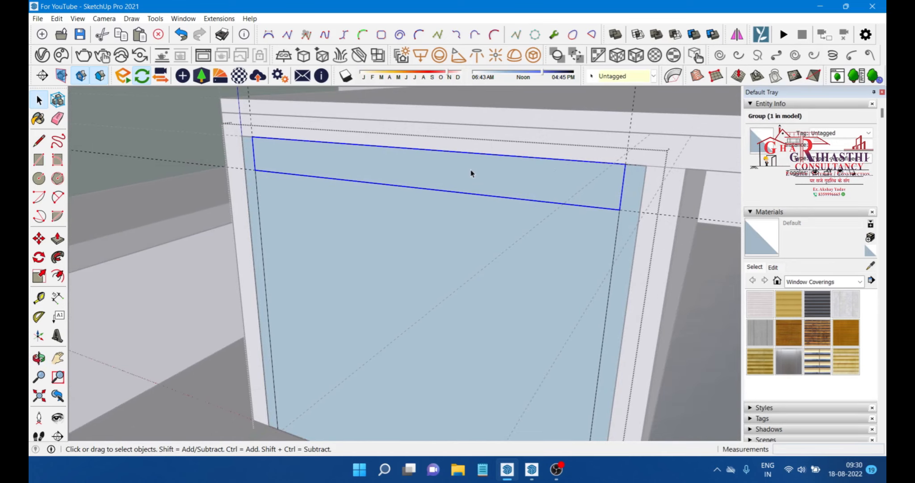
{"action": "double_click", "coordinate": [441, 174]}
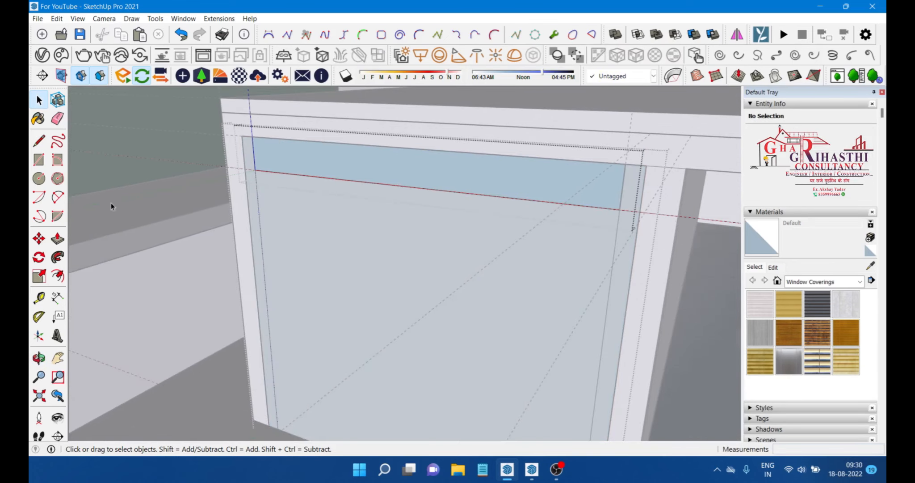
Step: Push/pull the top border strip outward into a projecting header rail
{"action": "key", "text": "p"}
{"action": "left_click", "coordinate": [498, 192]}
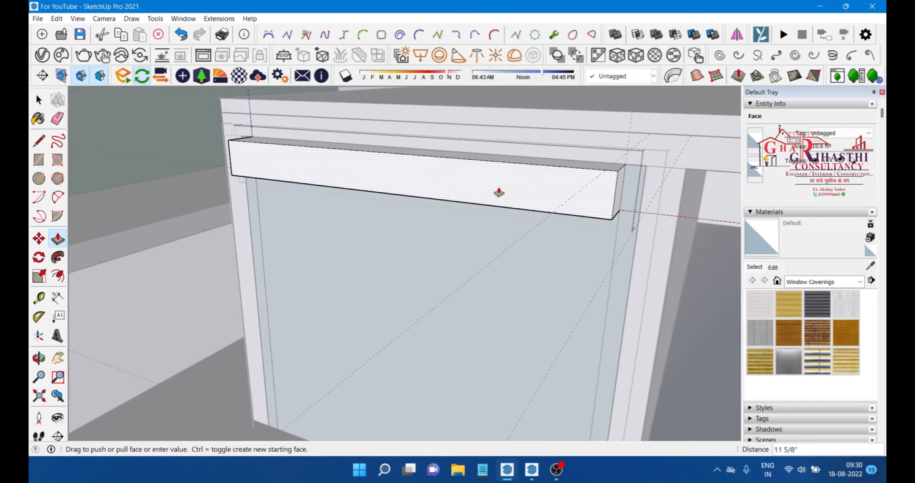
{"action": "key", "text": "Return"}
{"action": "middle_click_drag", "start_coordinate": [495, 192], "coordinate": [323, 184]}
{"action": "scroll", "coordinate": [464, 192], "scroll_direction": "down", "scroll_amount": 1}
{"action": "key", "text": "space"}
{"action": "scroll", "coordinate": [296, 174], "scroll_direction": "up", "scroll_amount": 5}
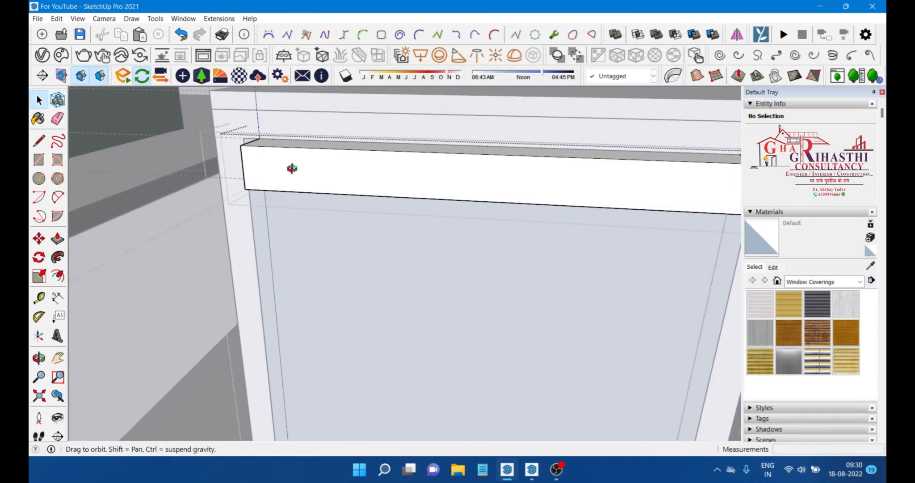
{"action": "scroll", "coordinate": [453, 157], "scroll_direction": "down", "scroll_amount": 2}
{"action": "middle_click_drag", "start_coordinate": [420, 175], "coordinate": [446, 172]}
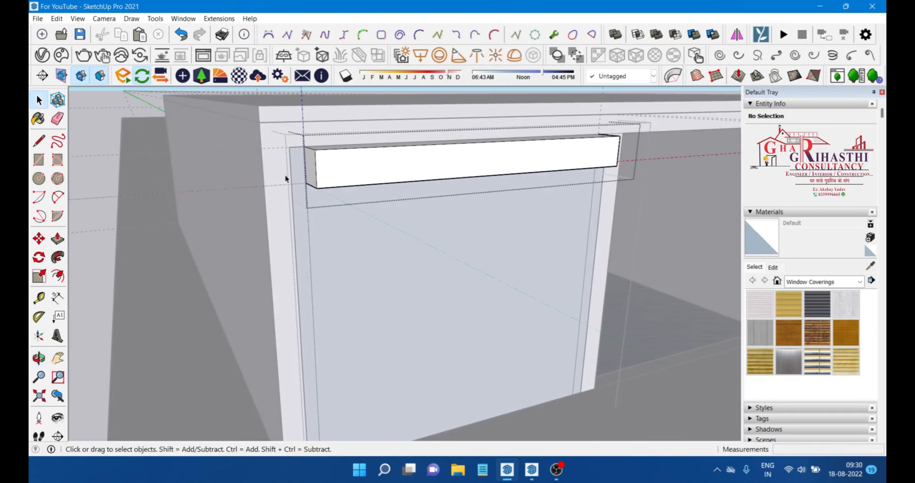
{"action": "scroll", "coordinate": [296, 188], "scroll_direction": "up", "scroll_amount": 1}
{"action": "scroll", "coordinate": [288, 156], "scroll_direction": "down", "scroll_amount": 1}
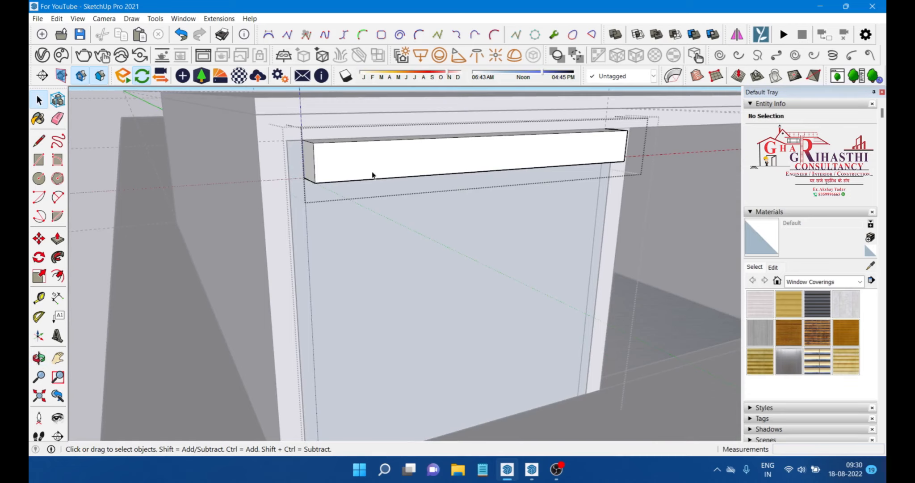
Step: Exit the group, select both side border strips together, and make them a group
{"action": "left_click", "coordinate": [410, 163]}
{"action": "left_click", "coordinate": [305, 219]}
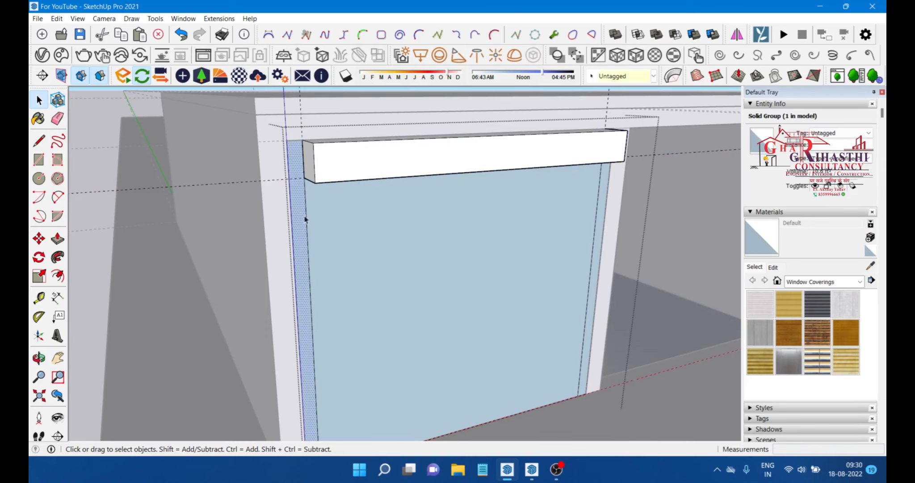
{"action": "left_click", "coordinate": [312, 221]}
{"action": "double_click", "coordinate": [298, 210]}
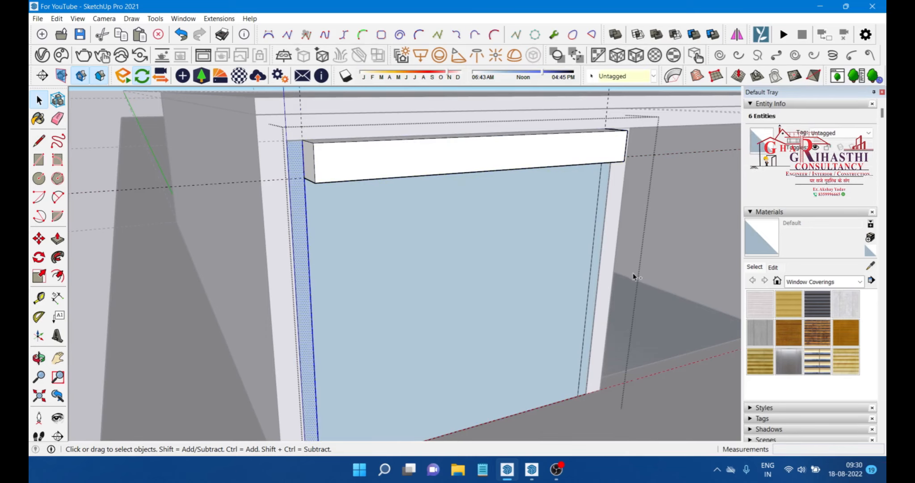
{"action": "middle_click_drag", "start_coordinate": [633, 273], "coordinate": [576, 271]}
{"action": "double_click", "coordinate": [469, 243]}
{"action": "scroll", "coordinate": [474, 241], "scroll_direction": "down", "scroll_amount": 3}
{"action": "middle_click_drag", "start_coordinate": [337, 227], "coordinate": [485, 237]}
{"action": "scroll", "coordinate": [492, 234], "scroll_direction": "up", "scroll_amount": 3}
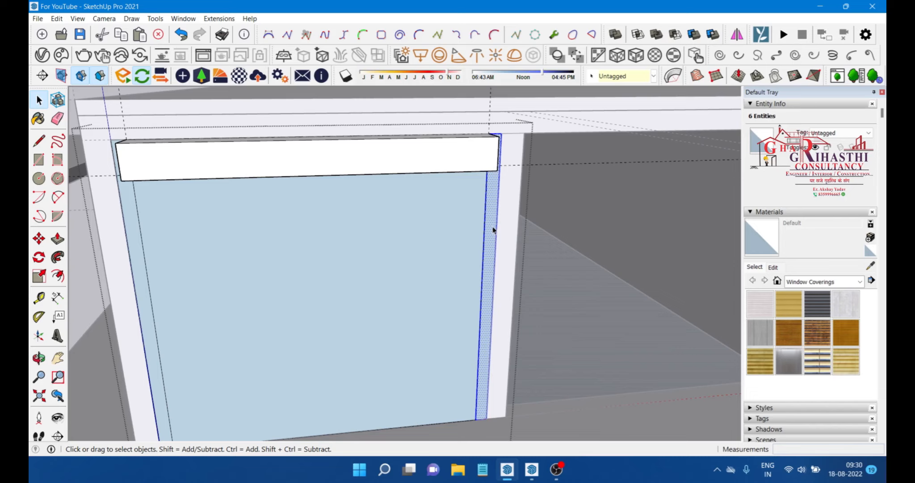
{"action": "scroll", "coordinate": [384, 231], "scroll_direction": "down", "scroll_amount": 3}
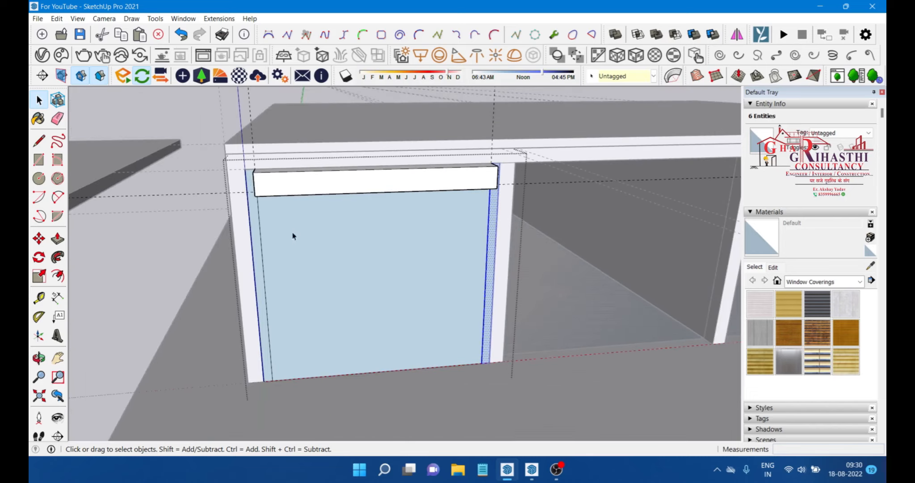
{"action": "scroll", "coordinate": [257, 239], "scroll_direction": "up", "scroll_amount": 2}
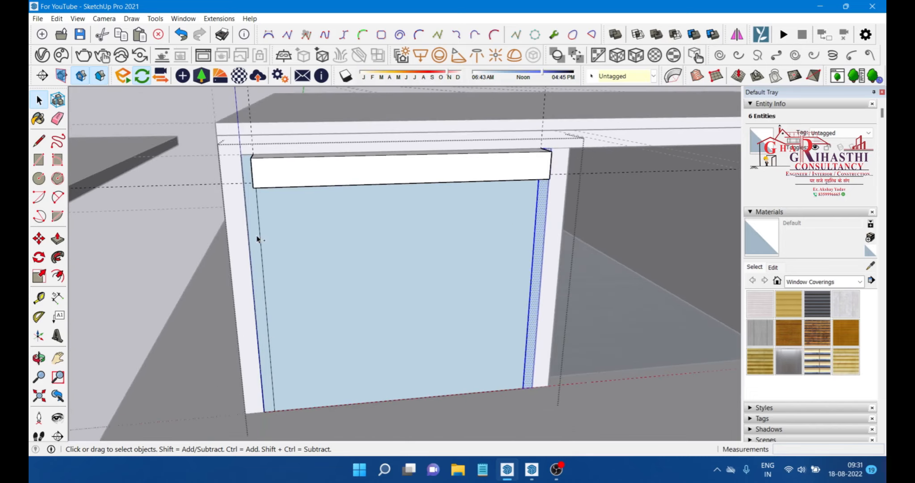
{"action": "left_click", "coordinate": [256, 237], "text": "ctrl"}
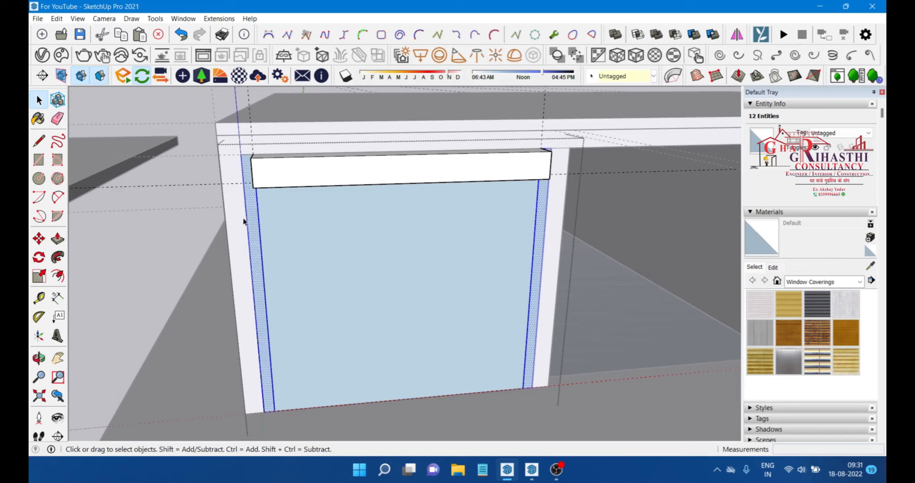
{"action": "right_click", "coordinate": [249, 221]}
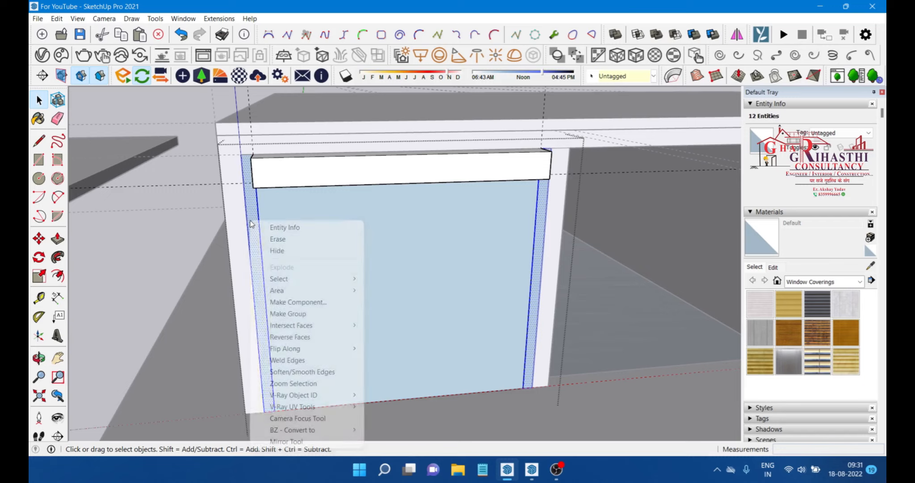
{"action": "left_click", "coordinate": [298, 316]}
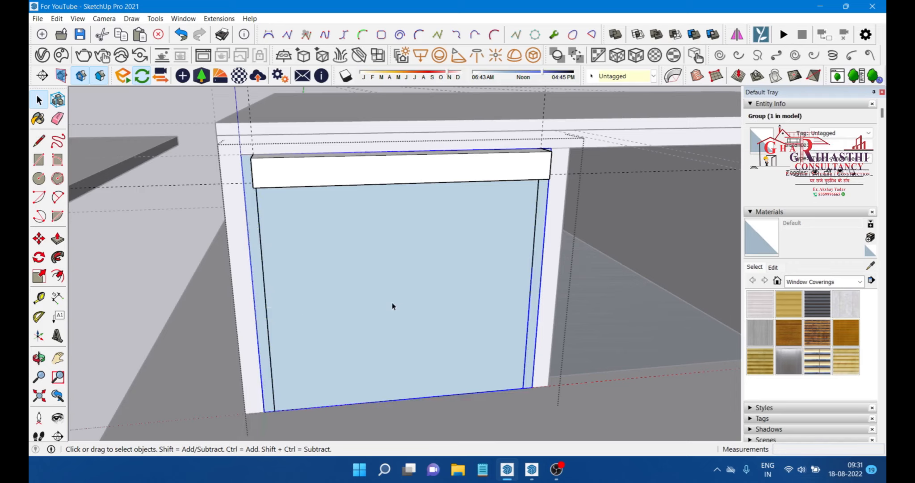
Step: Open the side-strip group and push/pull the left strip outward 3"
{"action": "double_click", "coordinate": [255, 243]}
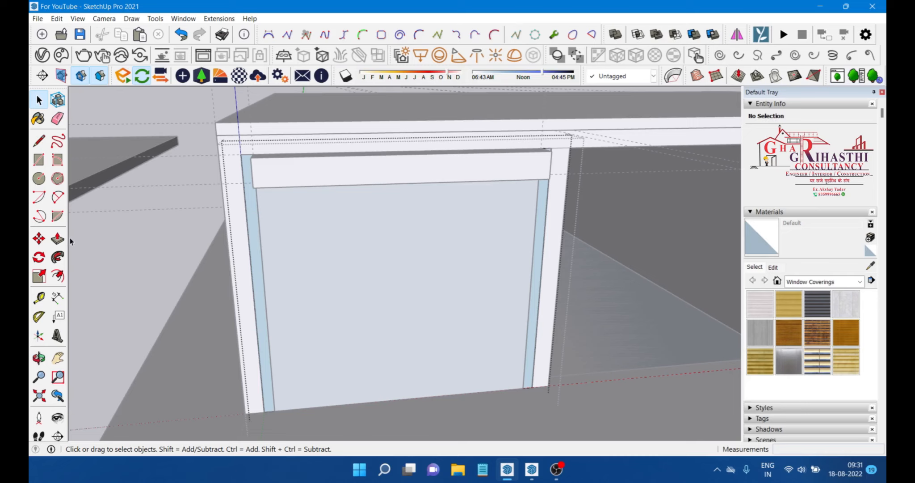
{"action": "left_click", "coordinate": [57, 238]}
{"action": "scroll", "coordinate": [317, 265], "scroll_direction": "up", "scroll_amount": 5}
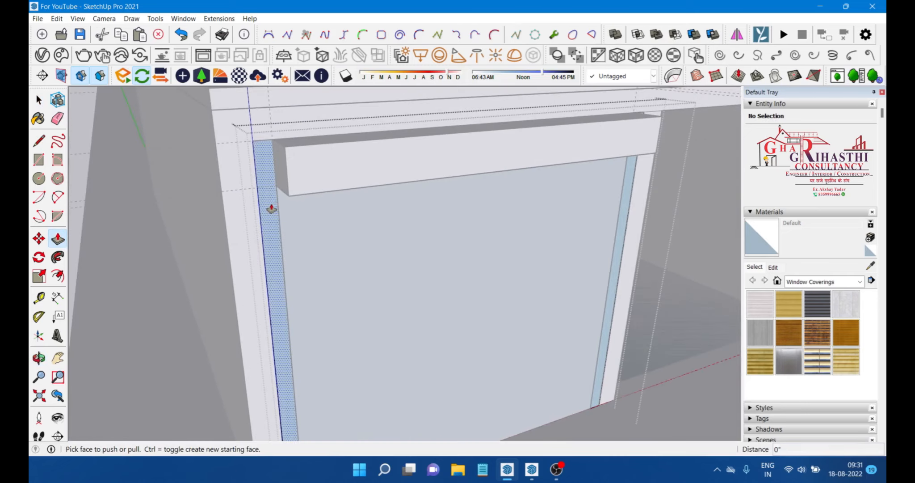
{"action": "left_click", "coordinate": [271, 209]}
{"action": "type", "text": "3"}
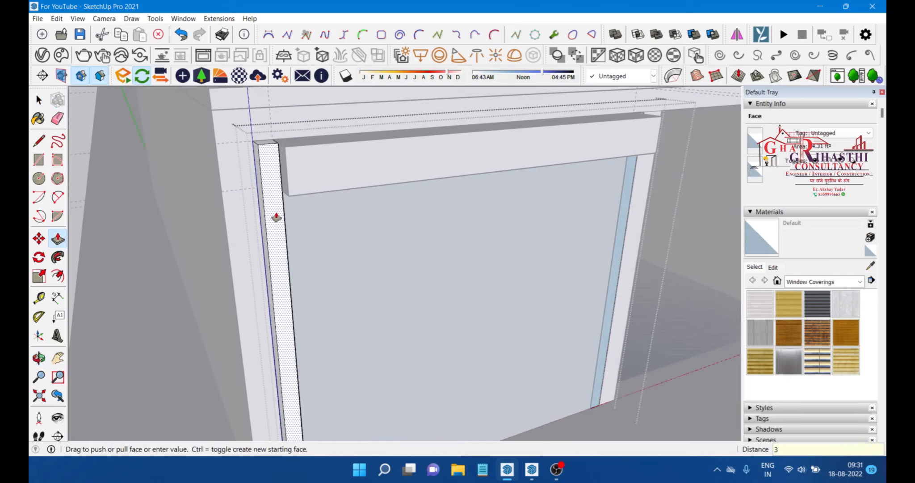
{"action": "key", "text": "Return"}
{"action": "middle_click_drag", "start_coordinate": [531, 220], "coordinate": [626, 237]}
{"action": "left_click", "coordinate": [626, 237]}
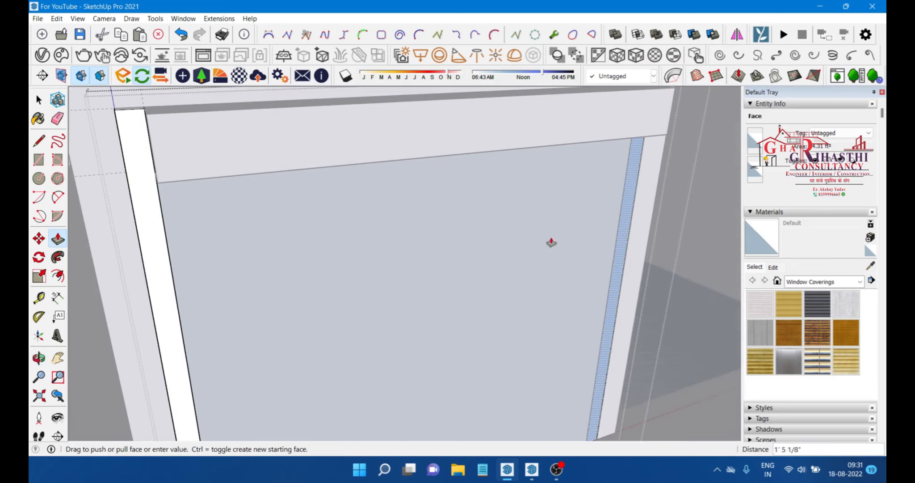
{"action": "left_click", "coordinate": [161, 249]}
{"action": "middle_click_drag", "start_coordinate": [162, 249], "coordinate": [423, 266]}
{"action": "key", "text": "space"}
{"action": "key", "text": "ctrl+z"}
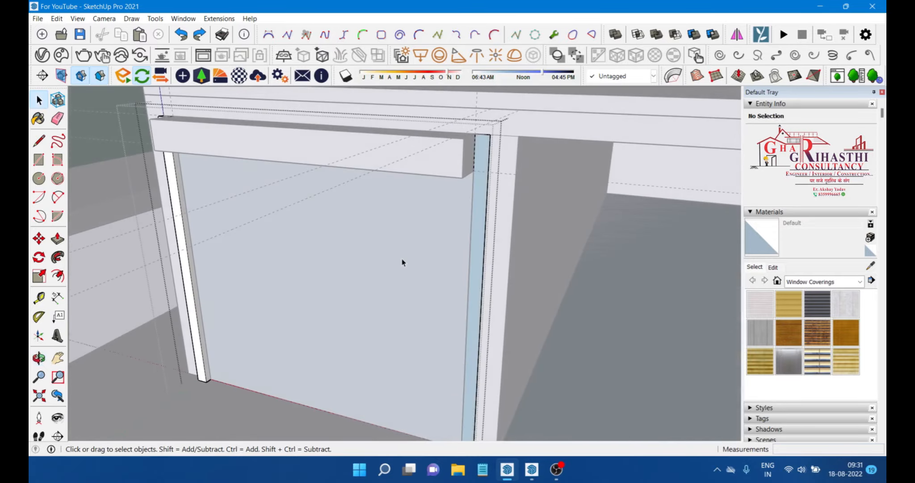
Step: Push/pull the right side strip outward to match the left strip
{"action": "scroll", "coordinate": [477, 253], "scroll_direction": "up", "scroll_amount": 2}
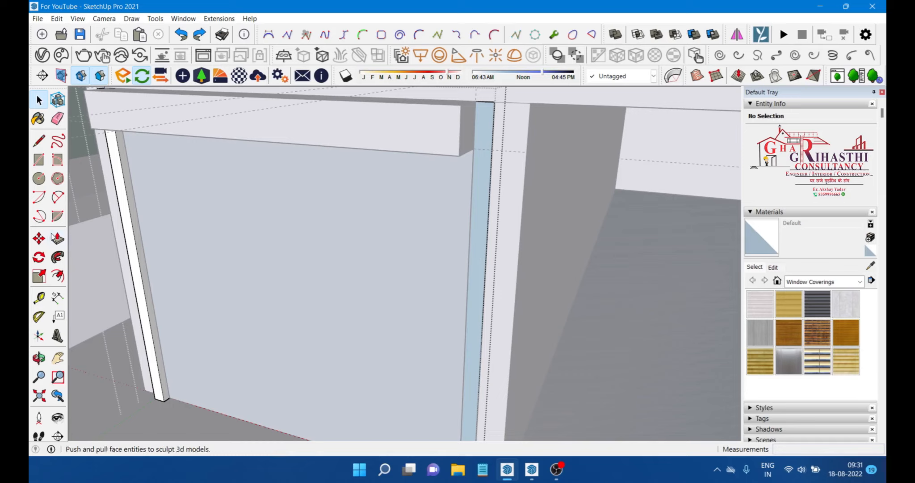
{"action": "left_click", "coordinate": [58, 238]}
{"action": "left_click", "coordinate": [480, 253]}
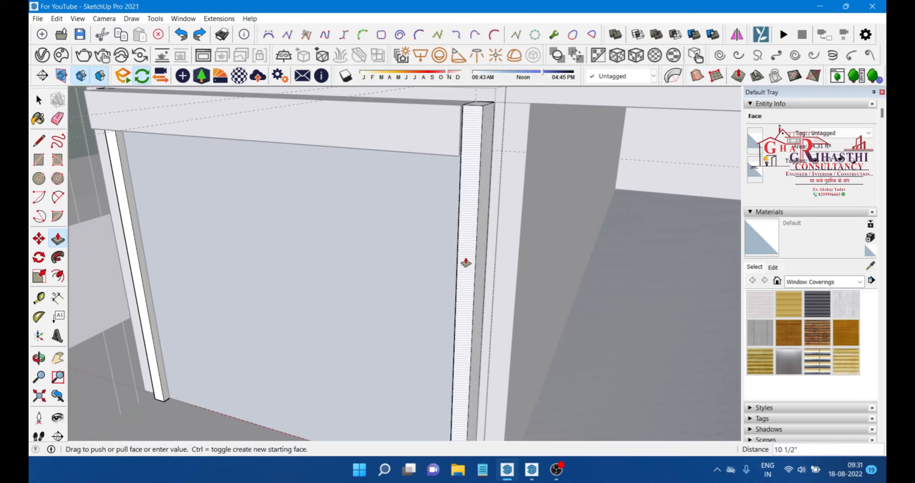
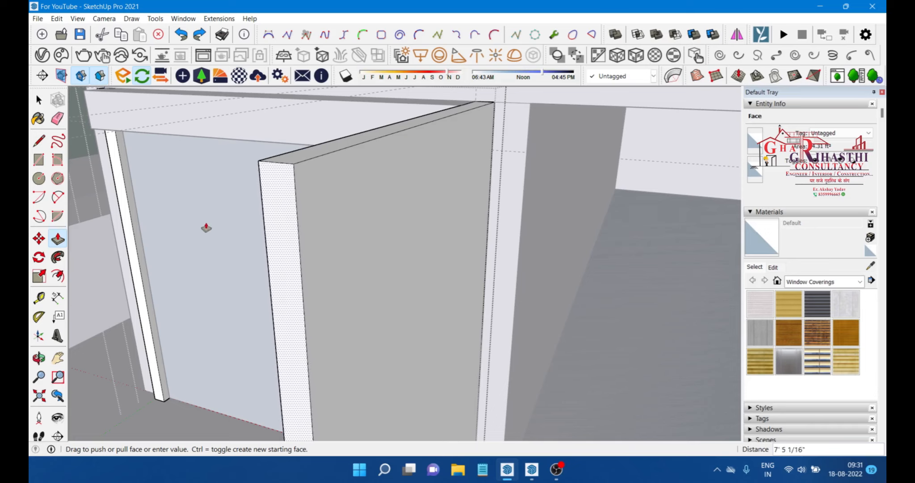
Step: Push/pull the right side strip outward 3", then re-pull its face to align with the left strip's edge
{"action": "type", "text": "3"}
{"action": "key", "text": "Return"}
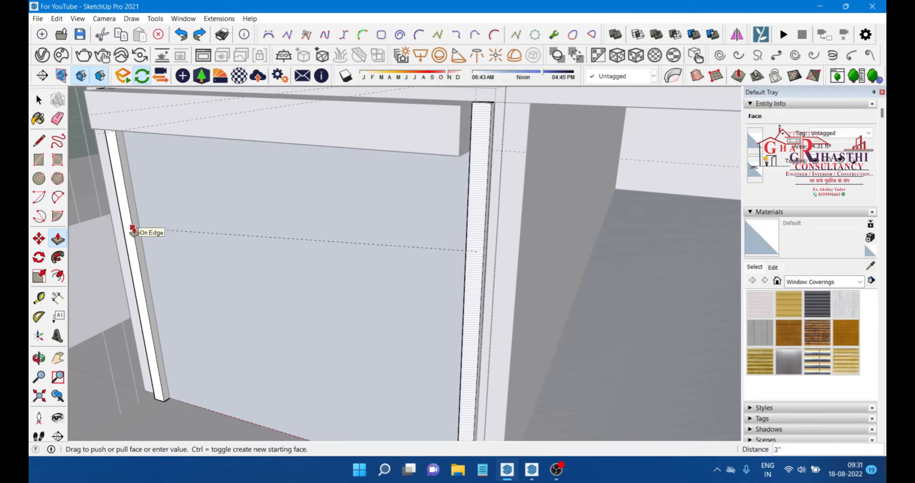
{"action": "scroll", "coordinate": [481, 250], "scroll_direction": "down", "scroll_amount": 1}
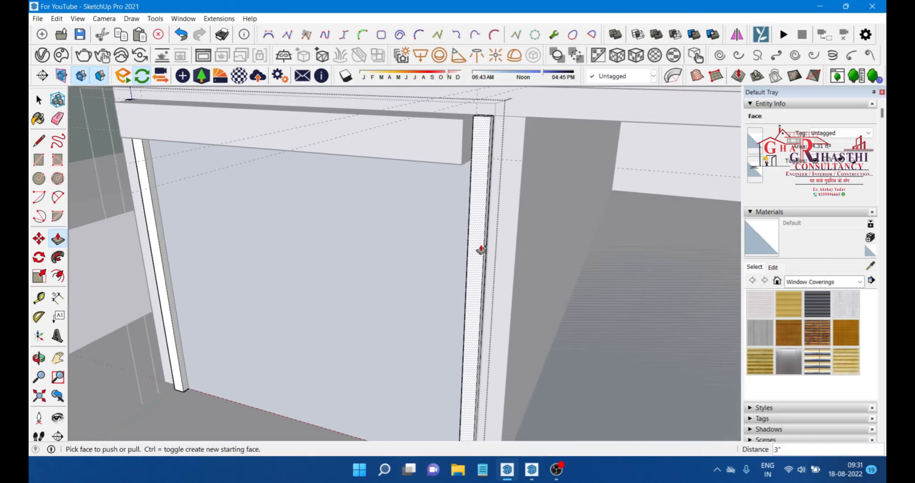
{"action": "key", "text": "space"}
{"action": "scroll", "coordinate": [476, 248], "scroll_direction": "down", "scroll_amount": 1}
{"action": "scroll", "coordinate": [477, 225], "scroll_direction": "up", "scroll_amount": 2}
{"action": "scroll", "coordinate": [476, 225], "scroll_direction": "down", "scroll_amount": 1}
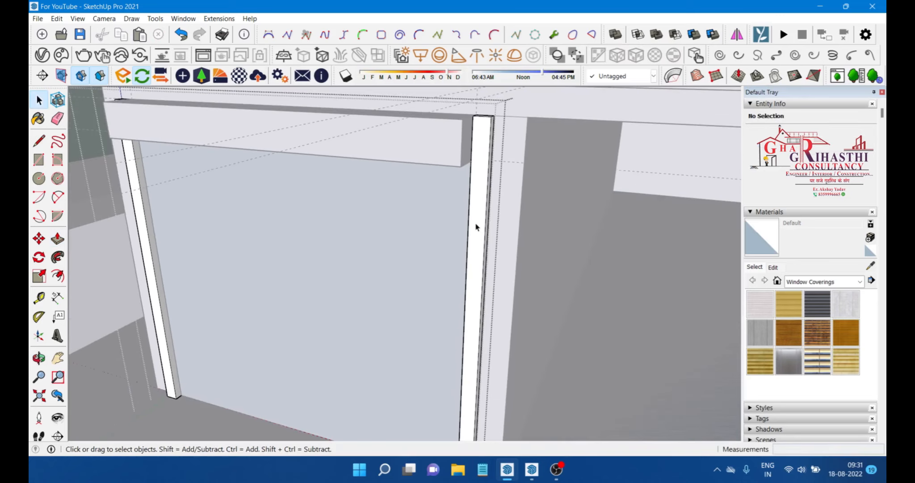
{"action": "key", "text": "p"}
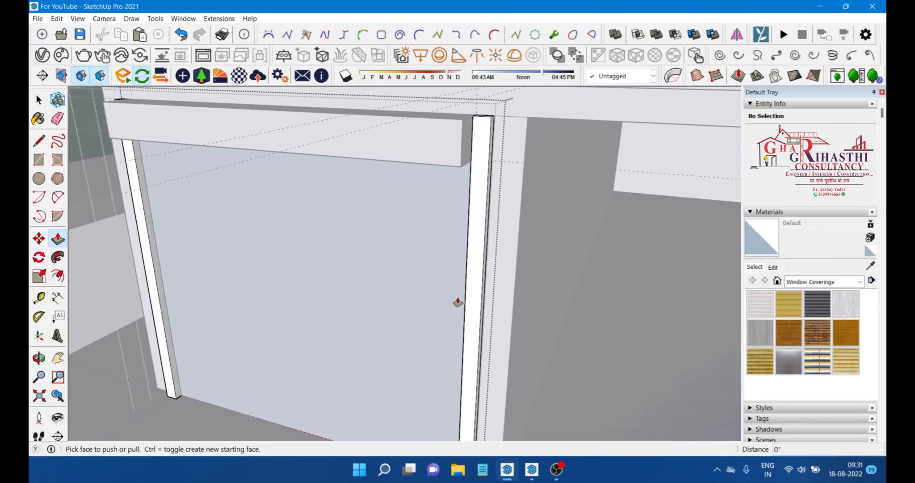
{"action": "left_click", "coordinate": [479, 244]}
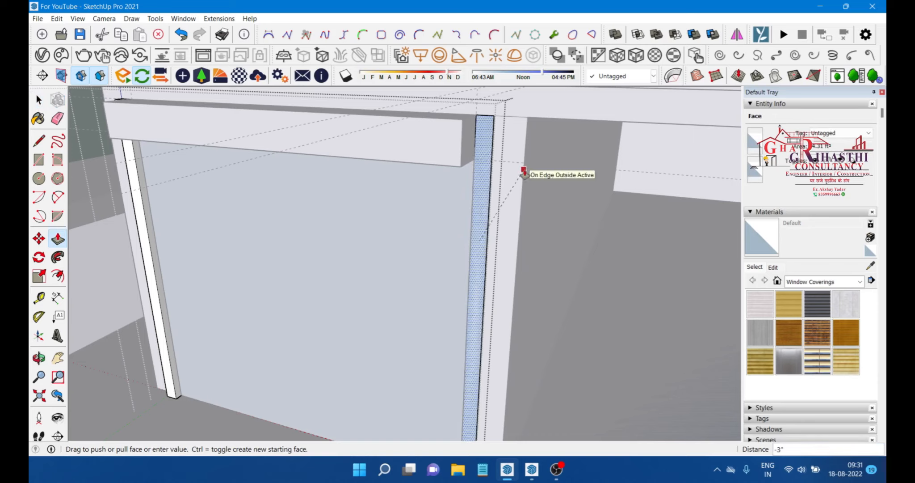
{"action": "left_click", "coordinate": [154, 271]}
{"action": "key", "text": "space"}
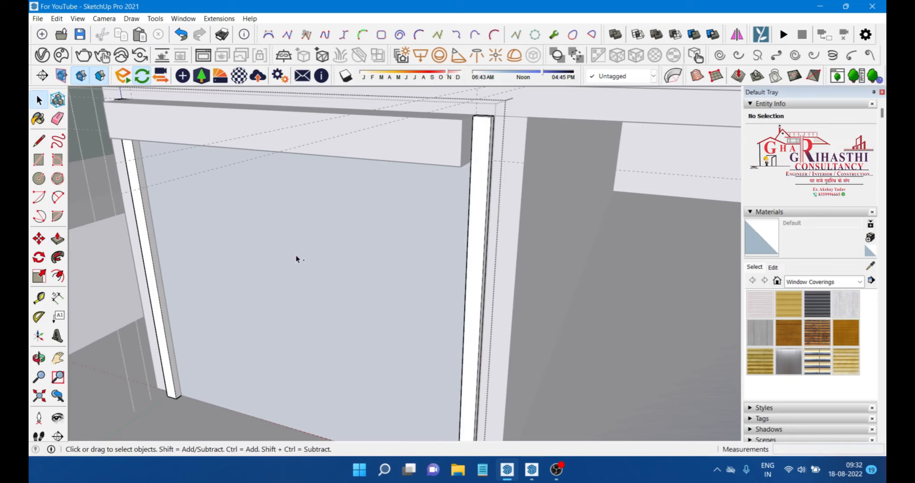
Step: Try painting the framed front panel with the Blinds Roman Hobbled Blue material, then undo the paint
{"action": "scroll", "coordinate": [411, 238], "scroll_direction": "down", "scroll_amount": 3}
{"action": "scroll", "coordinate": [415, 200], "scroll_direction": "down", "scroll_amount": 2}
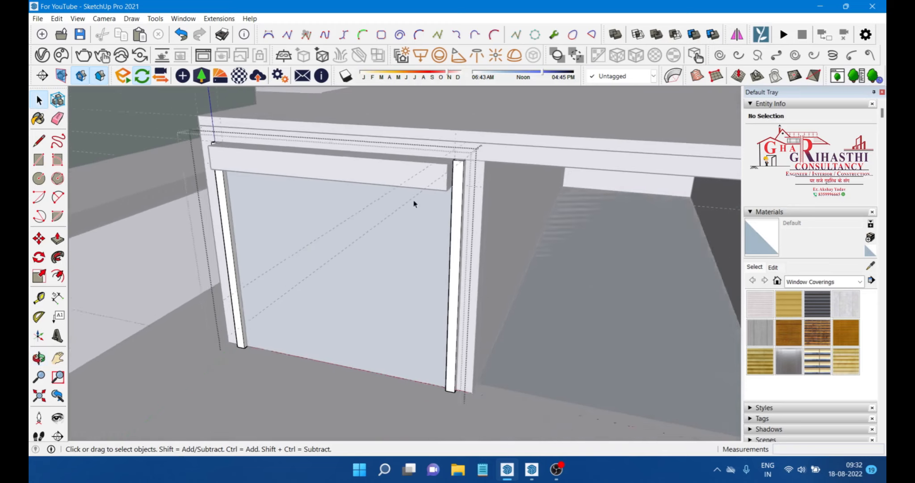
{"action": "middle_click_drag", "start_coordinate": [415, 201], "coordinate": [341, 192]}
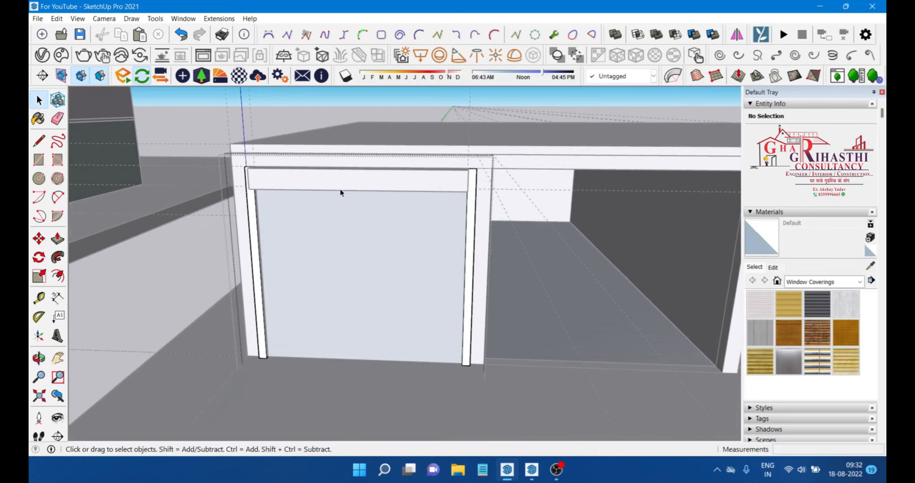
{"action": "scroll", "coordinate": [282, 121], "scroll_direction": "up", "scroll_amount": 3}
{"action": "scroll", "coordinate": [315, 198], "scroll_direction": "down", "scroll_amount": 2}
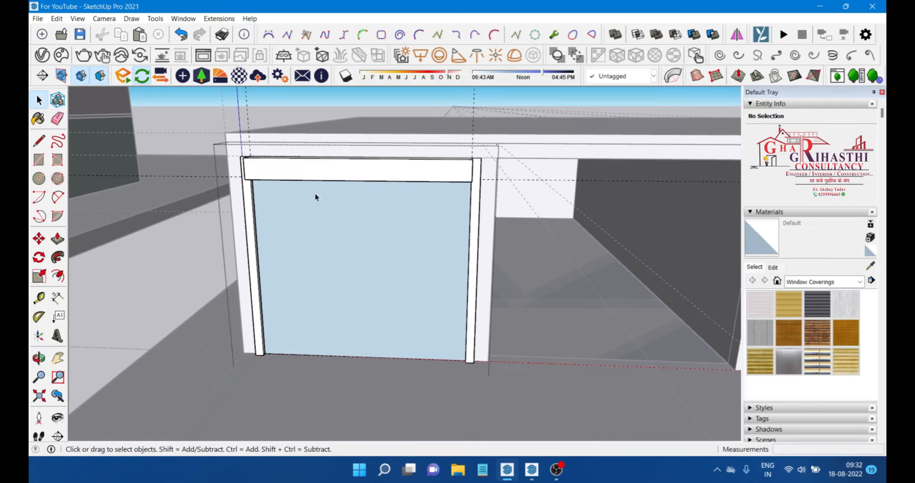
{"action": "left_click", "coordinate": [381, 262]}
{"action": "scroll", "coordinate": [362, 243], "scroll_direction": "up", "scroll_amount": 1}
{"action": "middle_click_drag", "start_coordinate": [390, 267], "coordinate": [353, 263]}
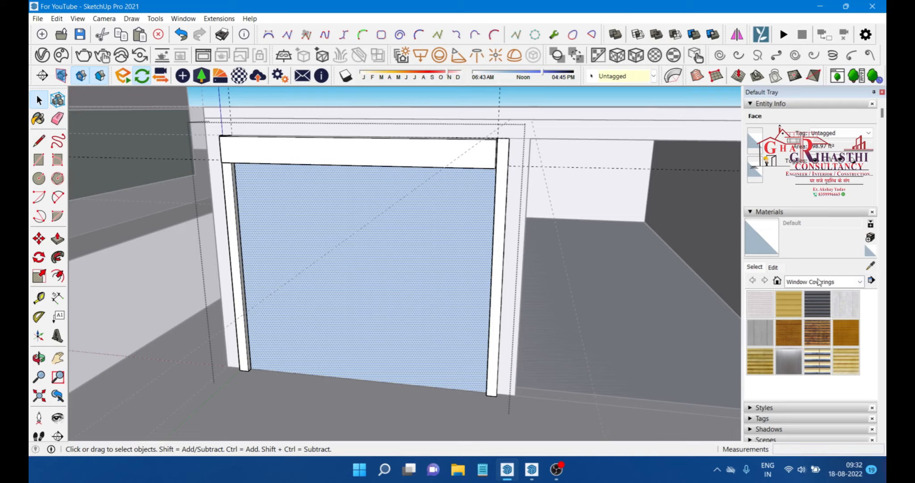
{"action": "left_click", "coordinate": [816, 308]}
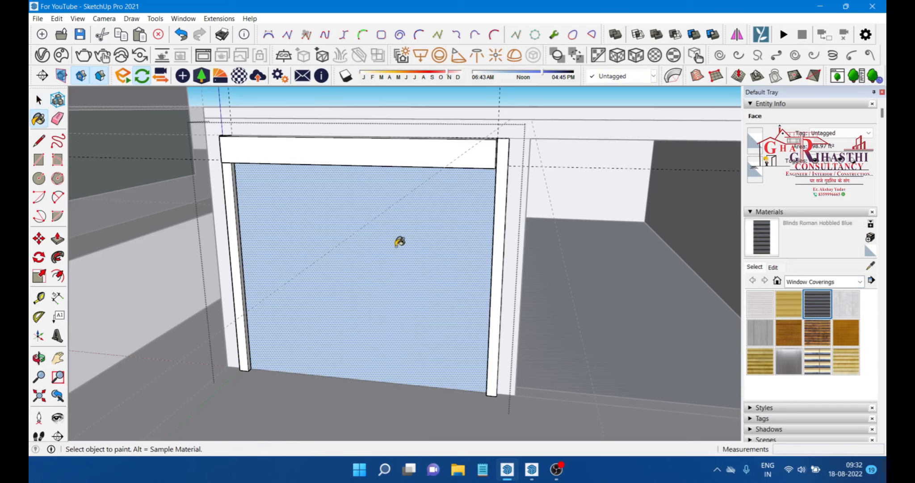
{"action": "left_click", "coordinate": [401, 241]}
{"action": "mouse_move", "coordinate": [400, 241]}
{"action": "middle_mouse_down"}
{"action": "mouse_move", "coordinate": [378, 288]}
{"action": "mouse_move", "coordinate": [465, 254]}
{"action": "mouse_move", "coordinate": [420, 350]}
{"action": "mouse_move", "coordinate": [385, 241]}
{"action": "mouse_move", "coordinate": [439, 219]}
{"action": "middle_mouse_up"}
{"action": "scroll", "coordinate": [472, 289], "scroll_direction": "down", "scroll_amount": 2}
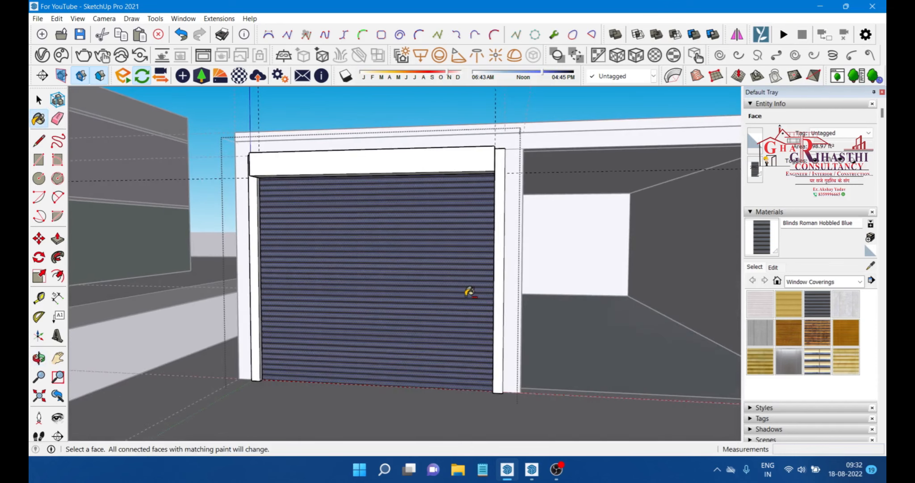
{"action": "key", "text": "ctrl+z"}
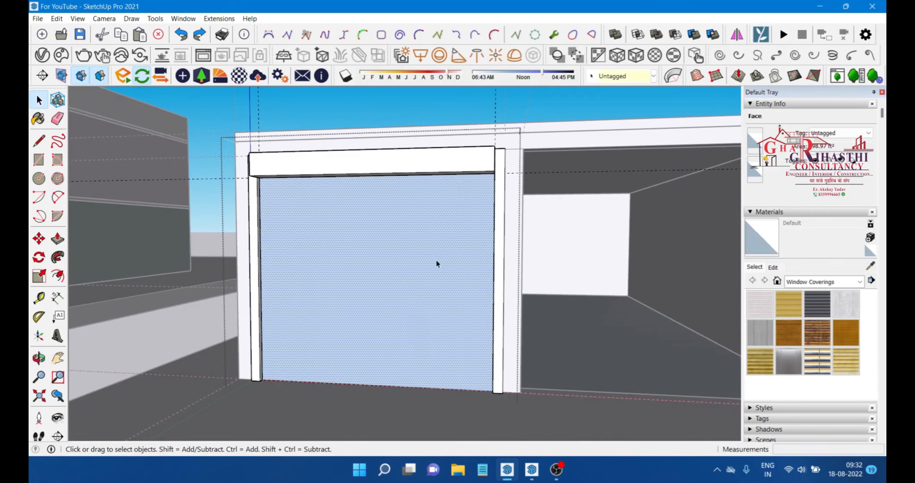
Step: Paint the framed front panel with Translucent Glass Safety from the Glass and Mirrors materials, then select the panel group
{"action": "scroll", "coordinate": [435, 261], "scroll_direction": "down", "scroll_amount": 3}
{"action": "scroll", "coordinate": [313, 243], "scroll_direction": "down", "scroll_amount": 1}
{"action": "middle_click_drag", "start_coordinate": [296, 233], "coordinate": [331, 237]}
{"action": "scroll", "coordinate": [343, 221], "scroll_direction": "up", "scroll_amount": 2}
{"action": "mouse_move", "coordinate": [393, 218]}
{"action": "middle_mouse_down"}
{"action": "mouse_move", "coordinate": [411, 215]}
{"action": "mouse_move", "coordinate": [390, 229]}
{"action": "middle_mouse_up"}
{"action": "scroll", "coordinate": [418, 214], "scroll_direction": "down", "scroll_amount": 3}
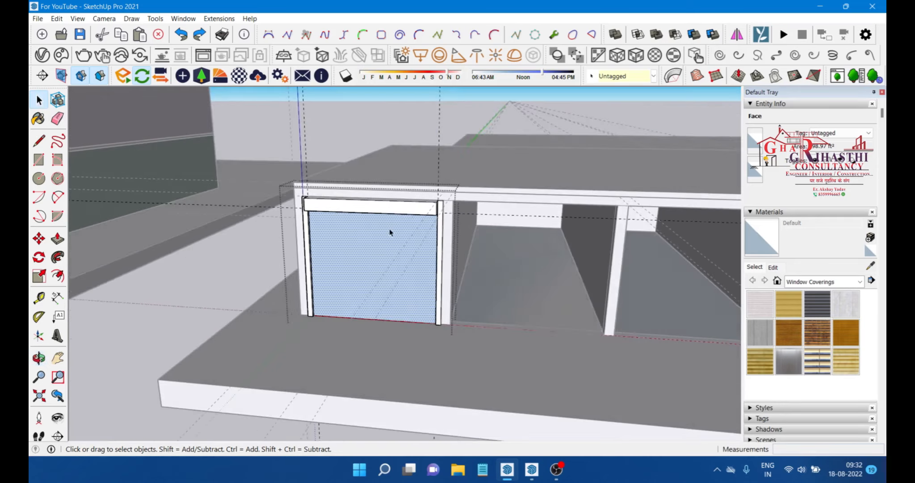
{"action": "scroll", "coordinate": [390, 229], "scroll_direction": "down", "scroll_amount": 2}
{"action": "middle_click_drag", "start_coordinate": [501, 177], "coordinate": [474, 227]}
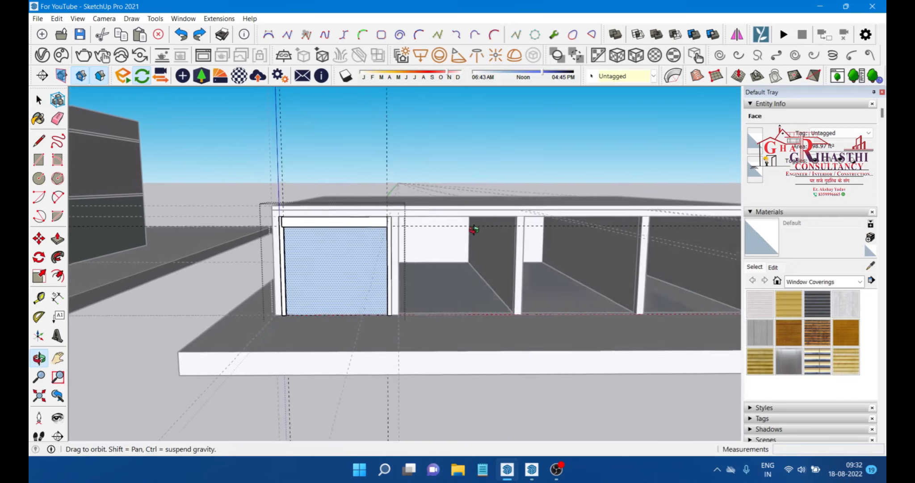
{"action": "scroll", "coordinate": [351, 277], "scroll_direction": "up", "scroll_amount": 2}
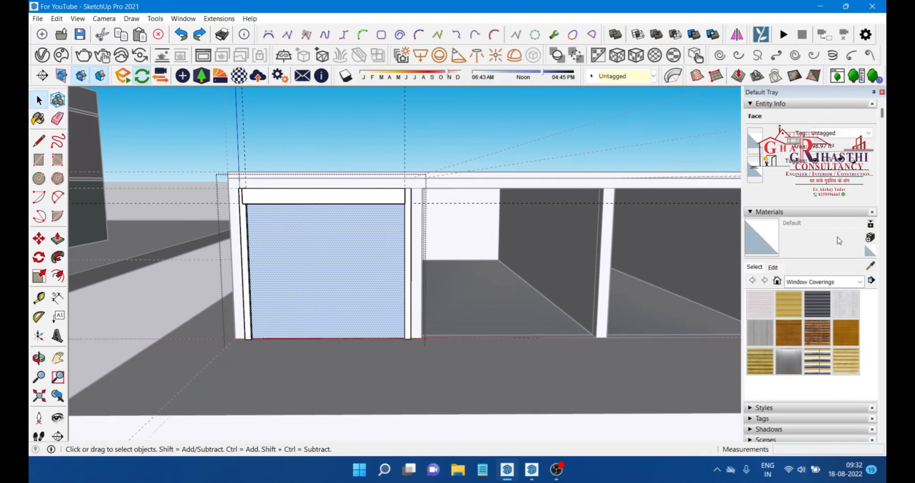
{"action": "left_click", "coordinate": [846, 281]}
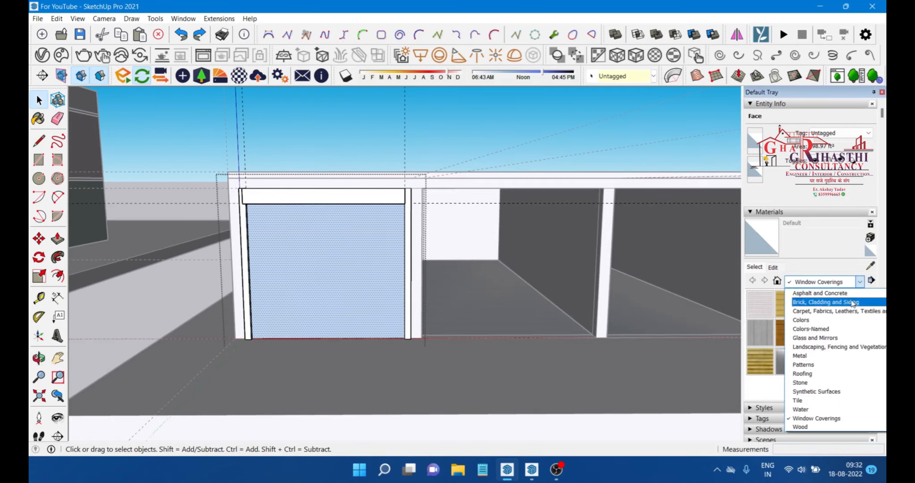
{"action": "left_click", "coordinate": [830, 344]}
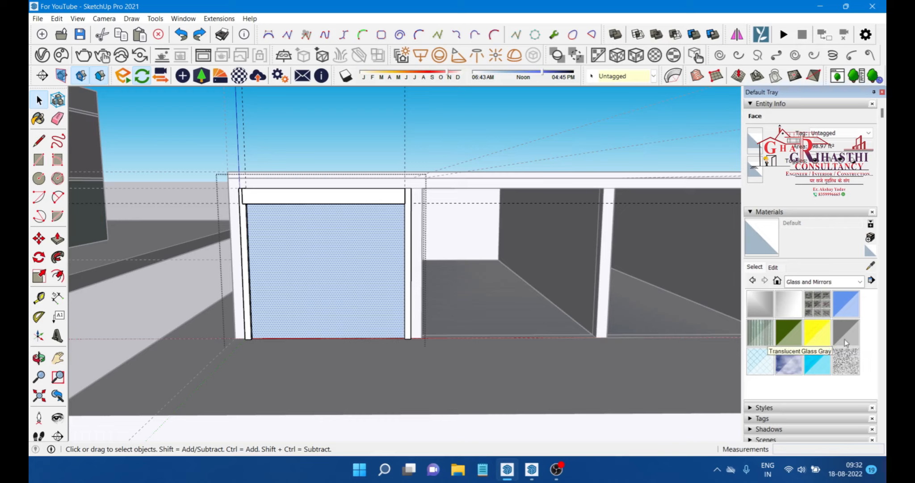
{"action": "left_click", "coordinate": [767, 365]}
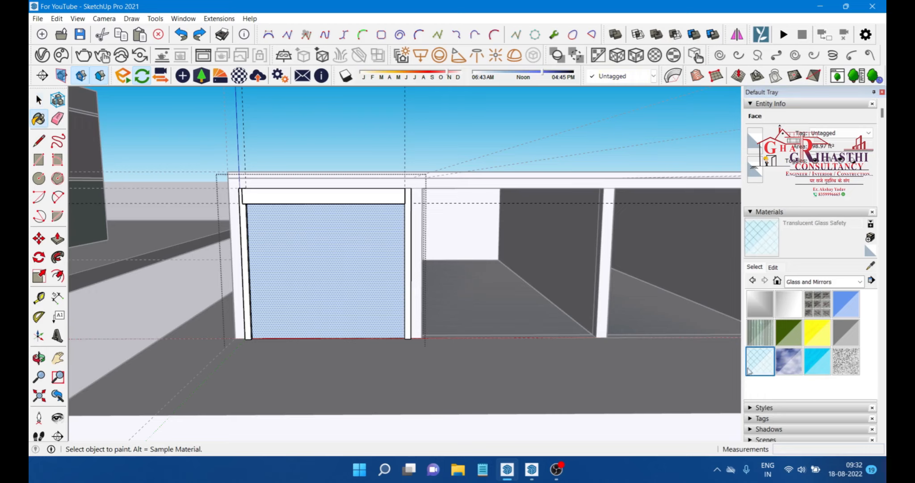
{"action": "left_click", "coordinate": [319, 262]}
{"action": "mouse_move", "coordinate": [318, 262]}
{"action": "middle_mouse_down"}
{"action": "mouse_move", "coordinate": [329, 289]}
{"action": "mouse_move", "coordinate": [376, 301]}
{"action": "mouse_move", "coordinate": [352, 286]}
{"action": "mouse_move", "coordinate": [280, 279]}
{"action": "mouse_move", "coordinate": [333, 292]}
{"action": "middle_mouse_up"}
{"action": "key", "text": "space"}
{"action": "scroll", "coordinate": [319, 277], "scroll_direction": "up", "scroll_amount": 3}
{"action": "left_click", "coordinate": [319, 277]}
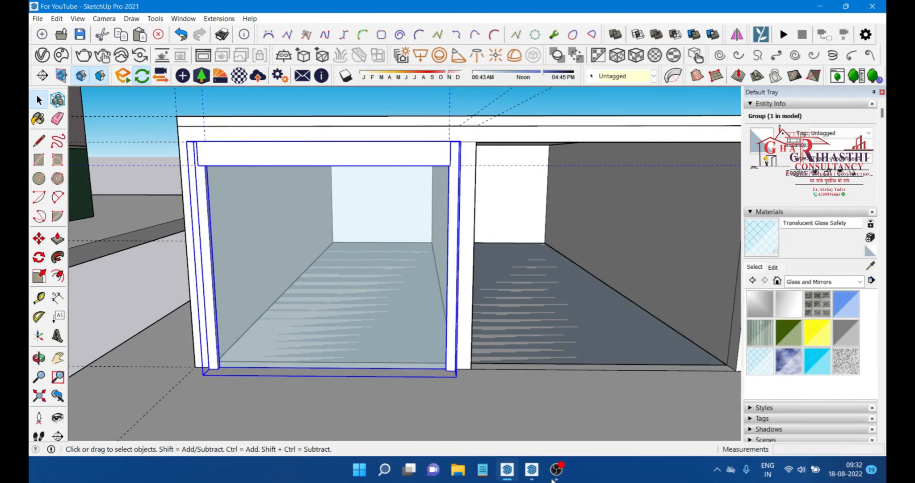
Step: Switch to Enscape and preview the enclosure, cycling the time of day and walking around the scene
{"action": "left_click", "coordinate": [531, 470]}
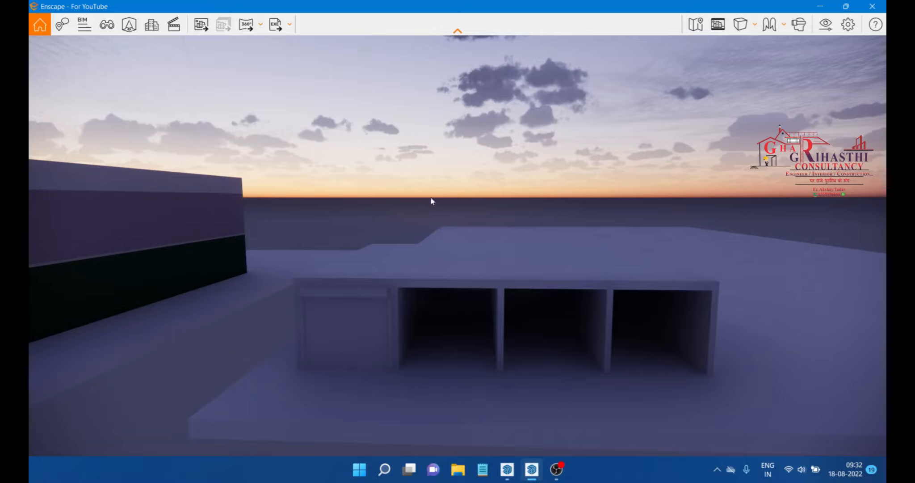
{"action": "scroll", "coordinate": [375, 326], "scroll_direction": "up", "scroll_amount": 5}
{"action": "scroll", "coordinate": [484, 183], "scroll_direction": "down", "scroll_amount": 6}
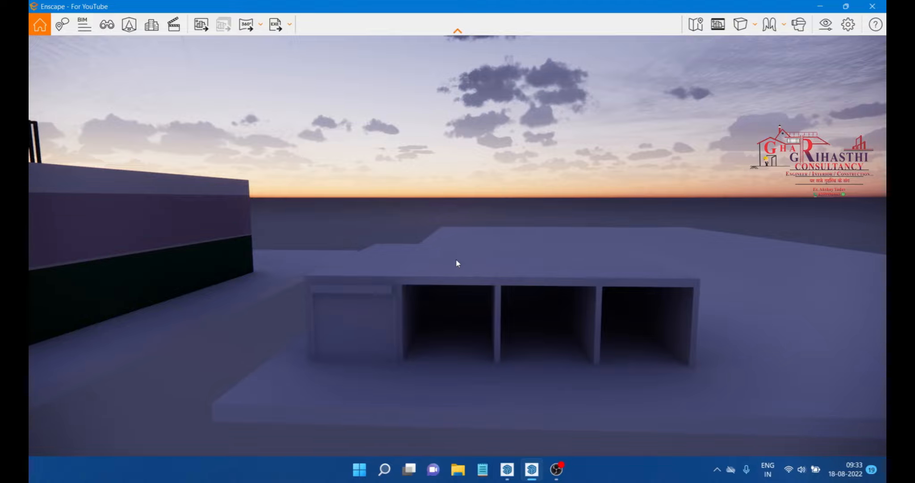
{"action": "key", "text": "u"}
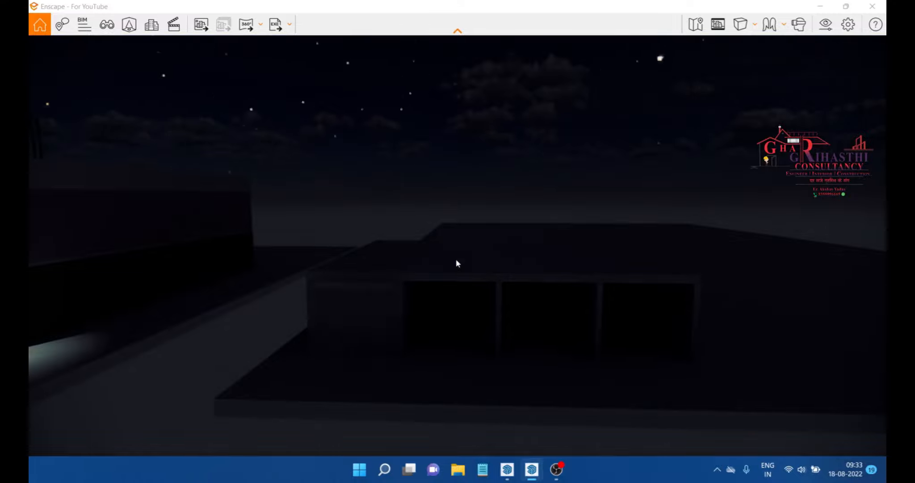
{"action": "key", "text": "u"}
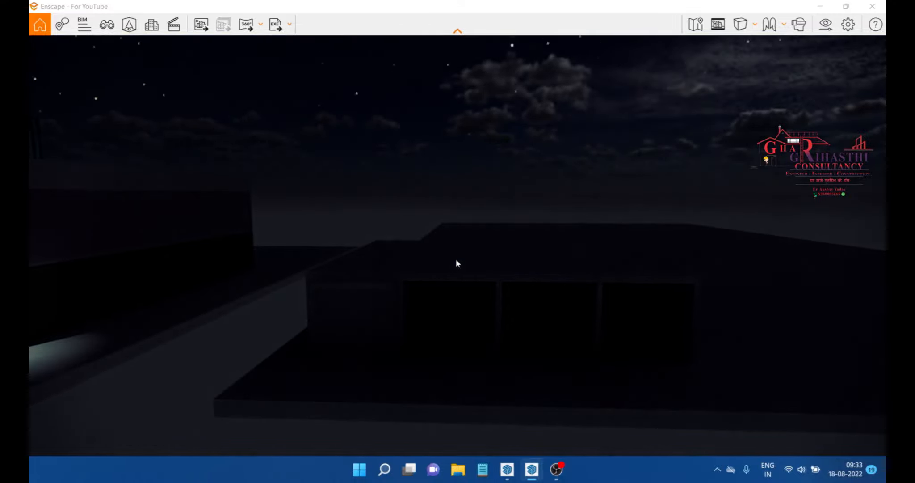
{"action": "key", "text": "u"}
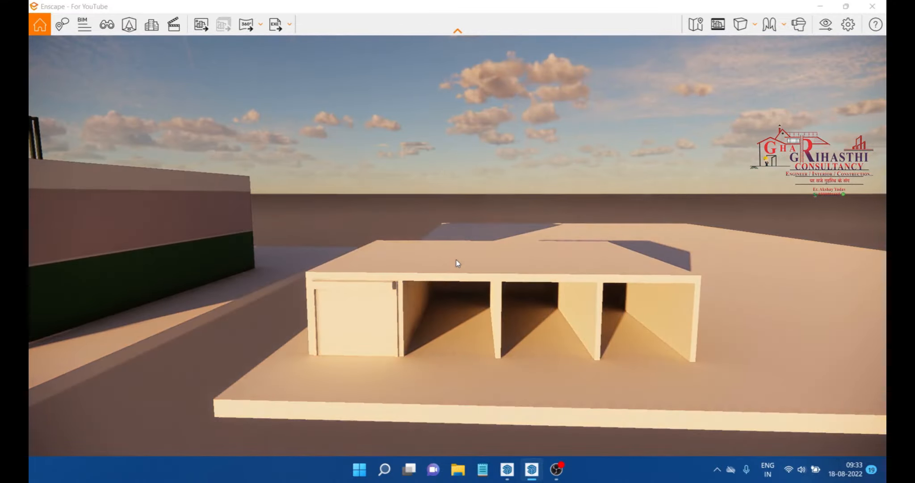
{"action": "key", "text": "u"}
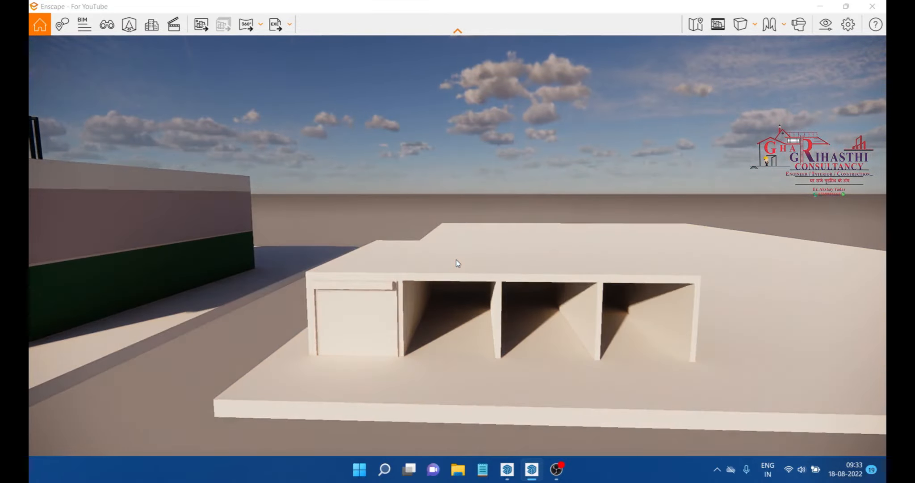
{"action": "key", "text": "j"}
{"action": "key", "text": "Escape"}
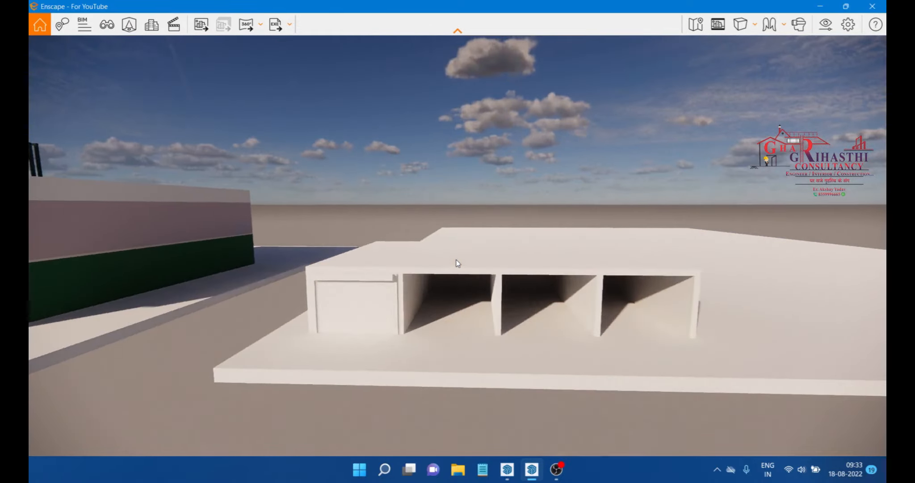
{"action": "key", "text": "w"}
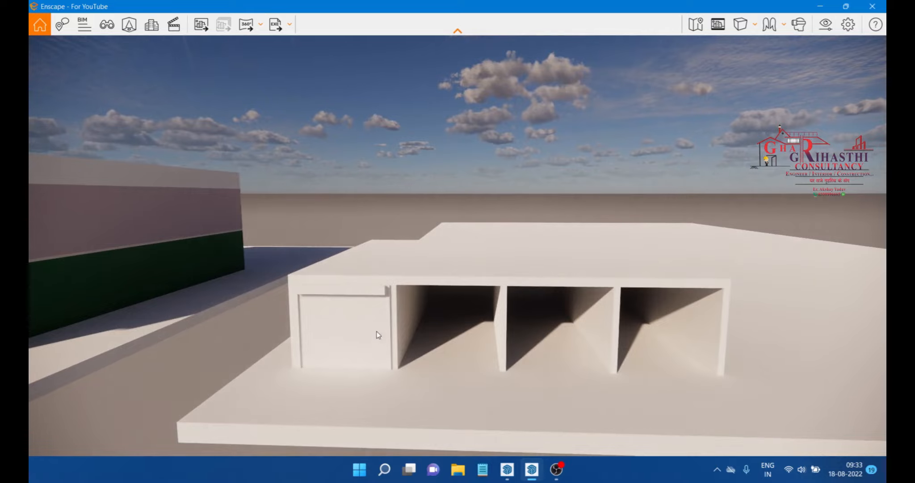
{"action": "key", "text": "s"}
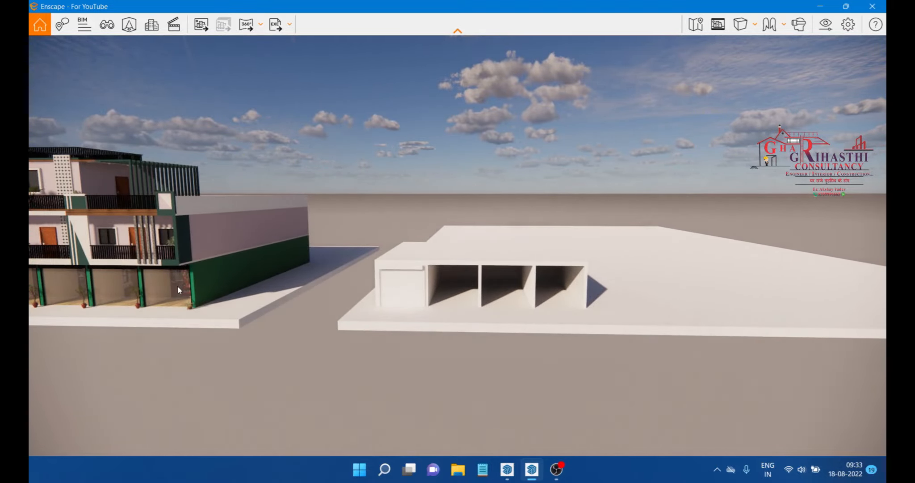
{"action": "key", "text": "w"}
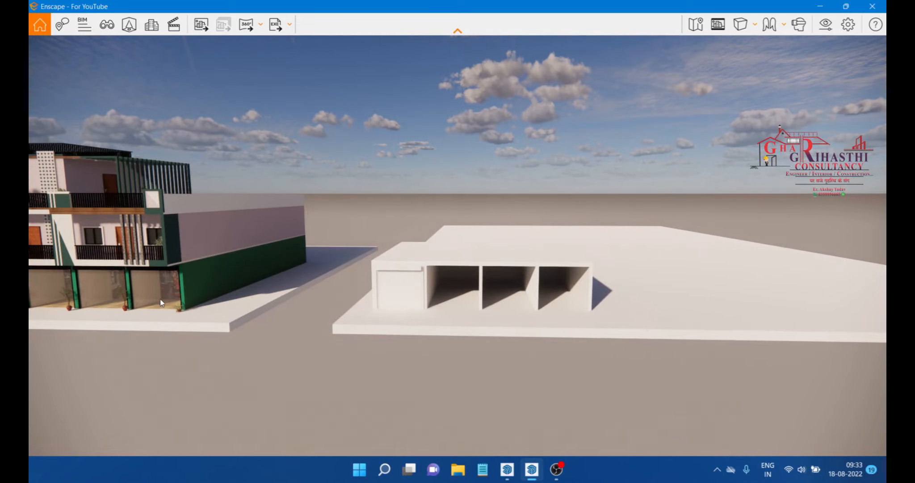
{"action": "mouse_move", "coordinate": [530, 468]}
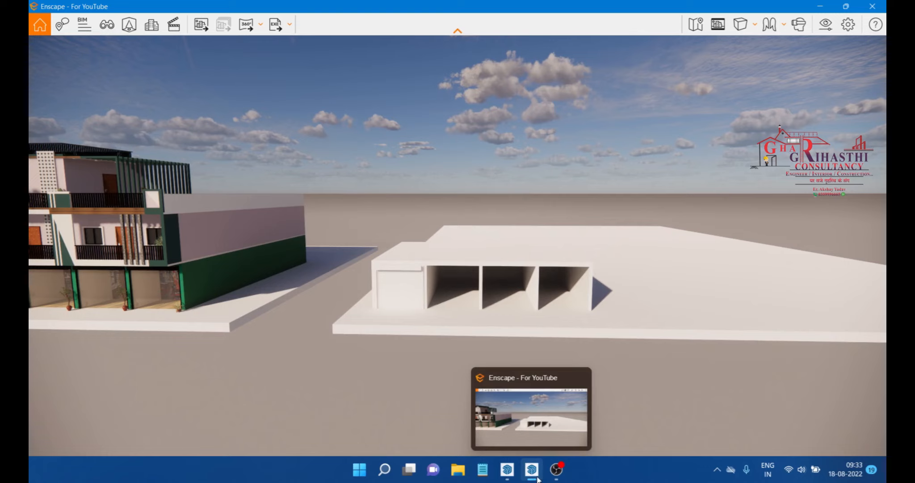
Step: Return to SketchUp, open the framed front panel group and make its glass face into a separate group
{"action": "left_click", "coordinate": [508, 469]}
{"action": "mouse_move", "coordinate": [476, 282]}
{"action": "middle_mouse_down"}
{"action": "mouse_move", "coordinate": [479, 265]}
{"action": "mouse_move", "coordinate": [395, 277]}
{"action": "middle_mouse_up"}
{"action": "key", "text": "space"}
{"action": "double_click", "coordinate": [398, 280]}
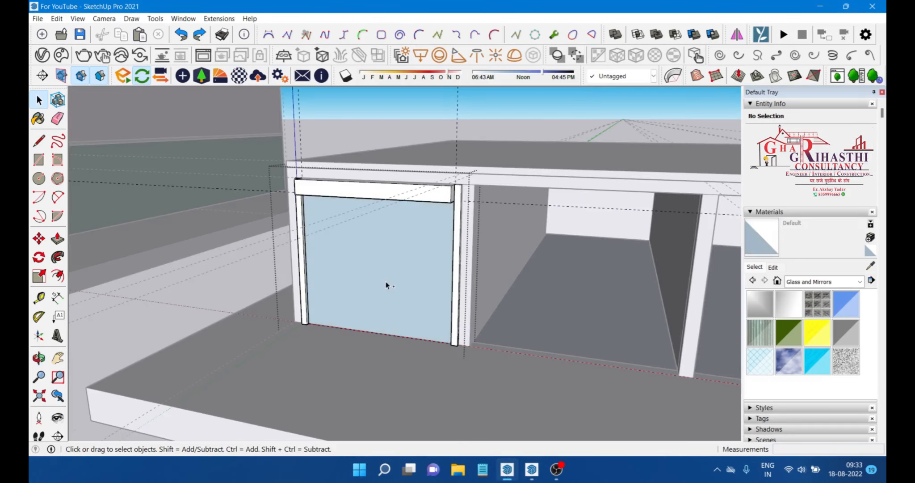
{"action": "middle_click_drag", "start_coordinate": [413, 272], "coordinate": [342, 267]}
{"action": "scroll", "coordinate": [351, 264], "scroll_direction": "up", "scroll_amount": 3}
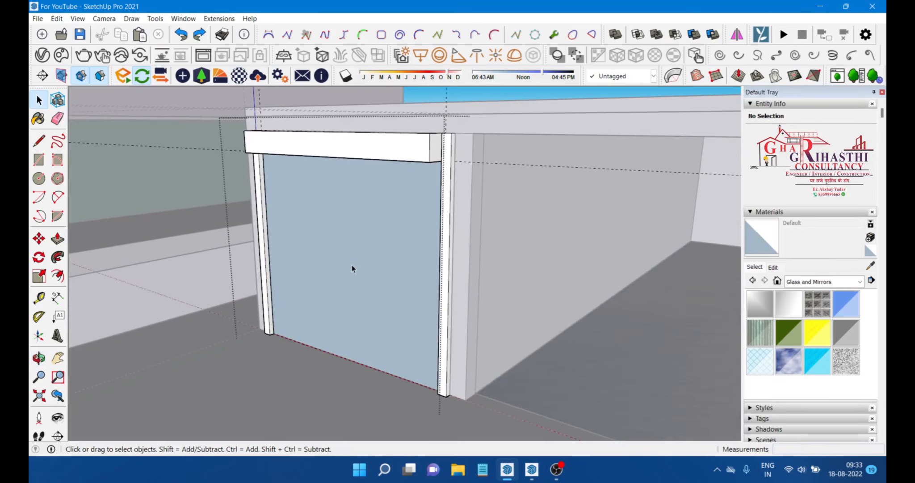
{"action": "scroll", "coordinate": [365, 263], "scroll_direction": "down", "scroll_amount": 3}
{"action": "scroll", "coordinate": [352, 252], "scroll_direction": "up", "scroll_amount": 3}
{"action": "double_click", "coordinate": [362, 241]}
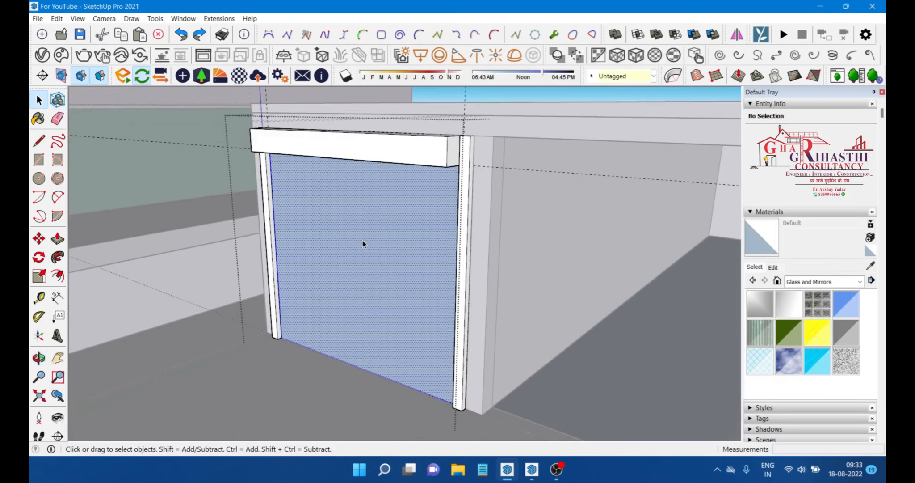
{"action": "right_click", "coordinate": [353, 237]}
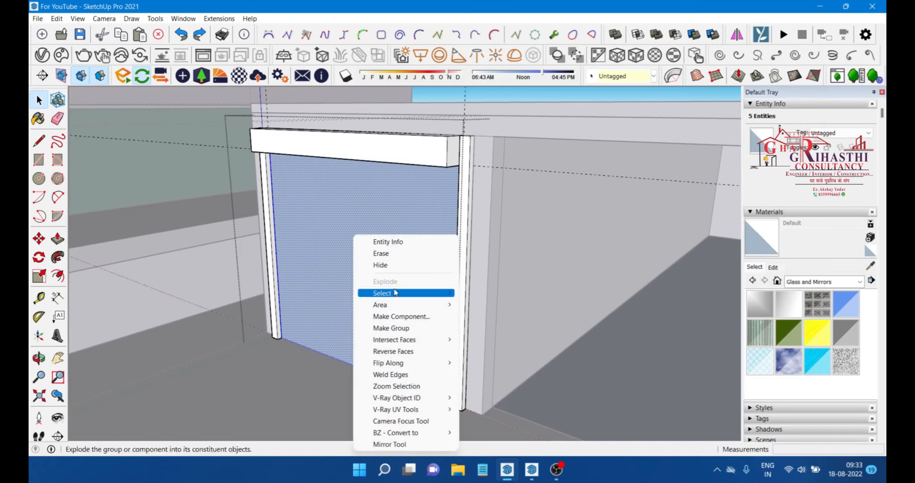
{"action": "left_click", "coordinate": [391, 328]}
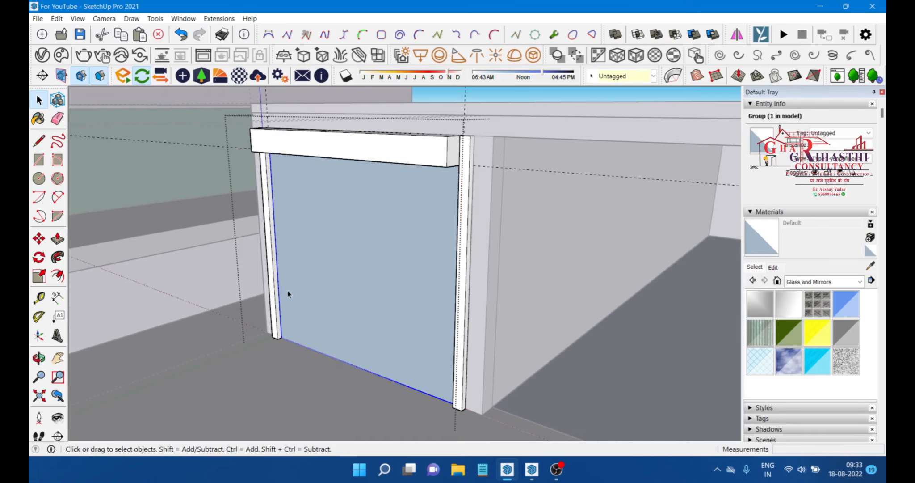
Step: Open the new glass group and push/pull the glass face 0.5" to give it thickness
{"action": "double_click", "coordinate": [338, 282]}
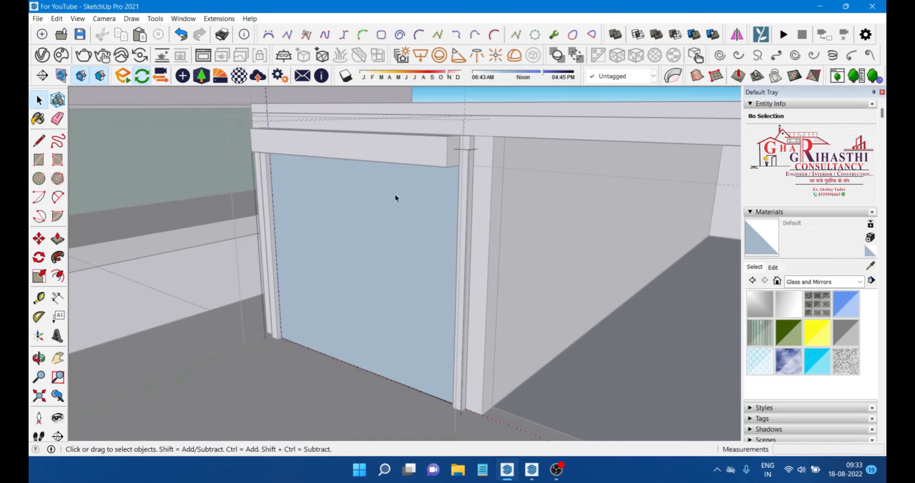
{"action": "left_click", "coordinate": [58, 238]}
{"action": "left_click", "coordinate": [356, 246]}
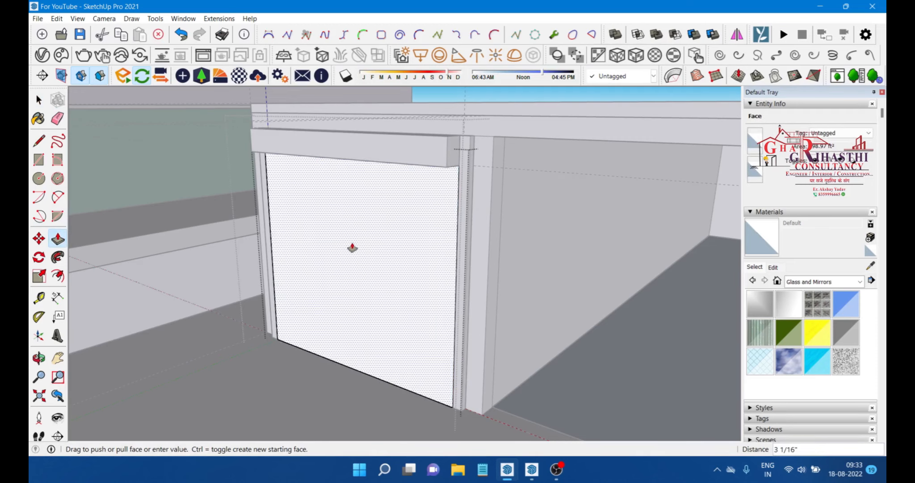
{"action": "type", "text": ".5\""}
{"action": "key", "text": "Return"}
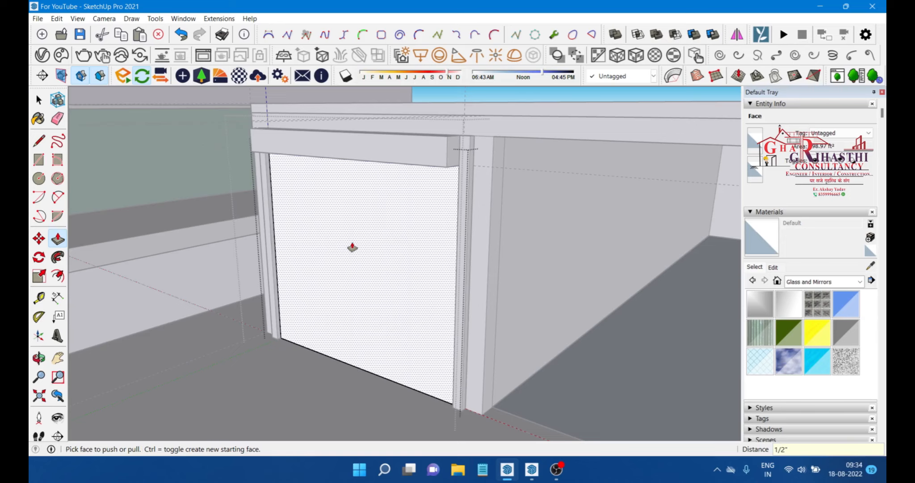
Step: Try painting the glass face with Translucent Glass Safety, then undo the paint
{"action": "key", "text": "space"}
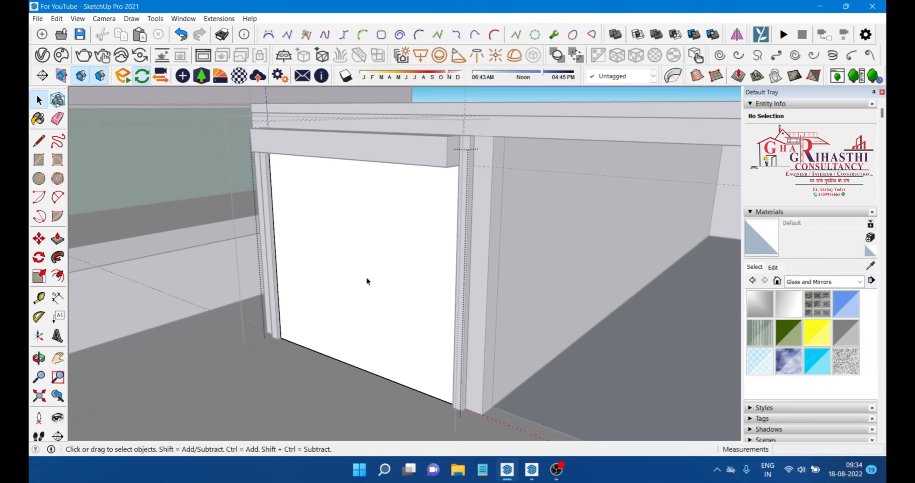
{"action": "left_click", "coordinate": [759, 360]}
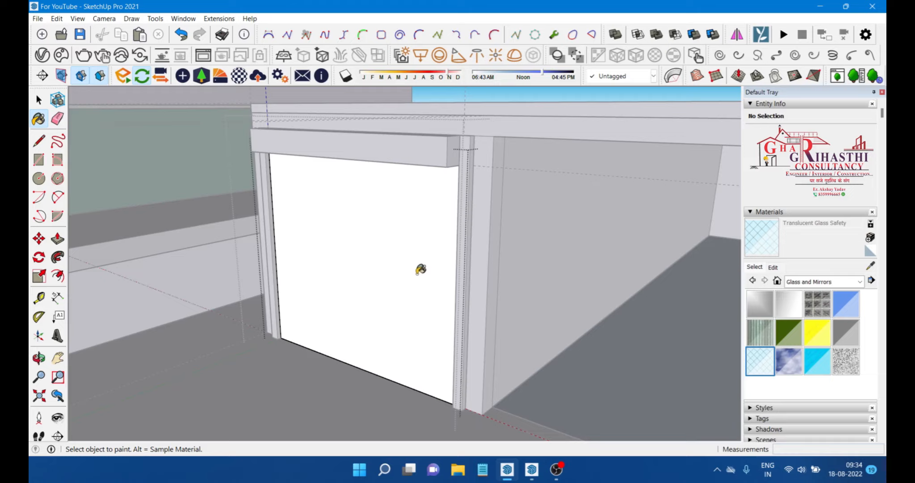
{"action": "left_click", "coordinate": [421, 268]}
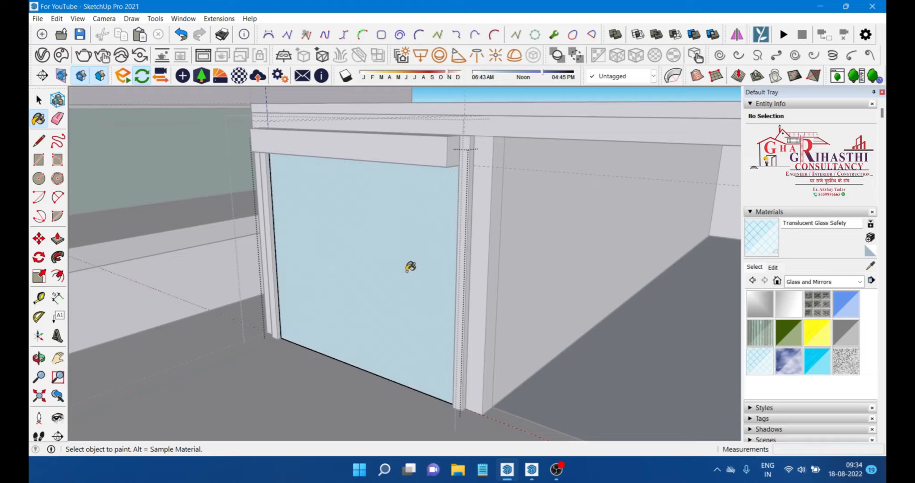
{"action": "mouse_move", "coordinate": [411, 268]}
{"action": "middle_mouse_down"}
{"action": "mouse_move", "coordinate": [467, 280]}
{"action": "mouse_move", "coordinate": [568, 241]}
{"action": "mouse_move", "coordinate": [508, 203]}
{"action": "mouse_move", "coordinate": [351, 247]}
{"action": "mouse_move", "coordinate": [352, 296]}
{"action": "middle_mouse_up"}
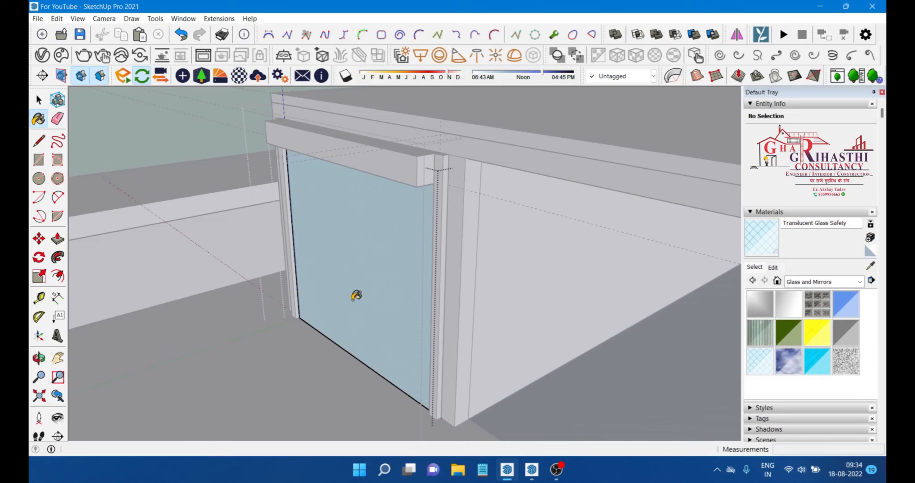
{"action": "key", "text": "ctrl"}
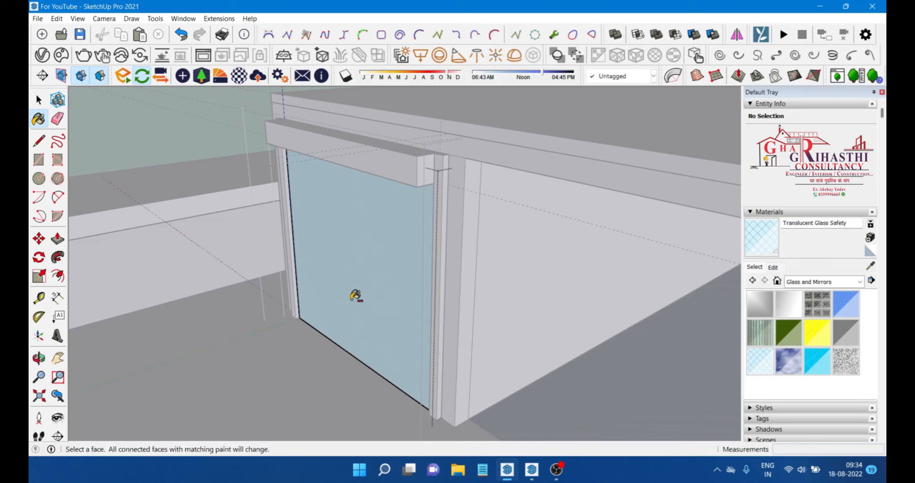
{"action": "key", "text": "ctrl+z"}
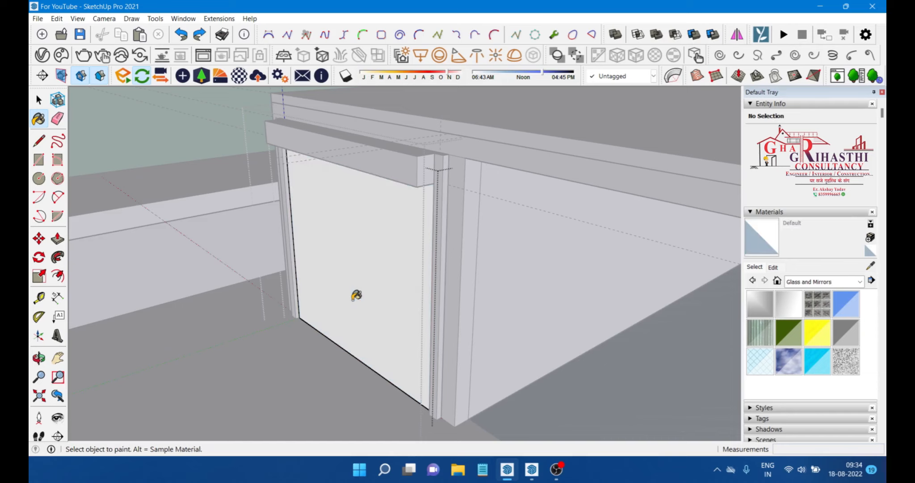
Step: Select the glass panel group and paint the whole group with Translucent Glass Safety
{"action": "key", "text": "space"}
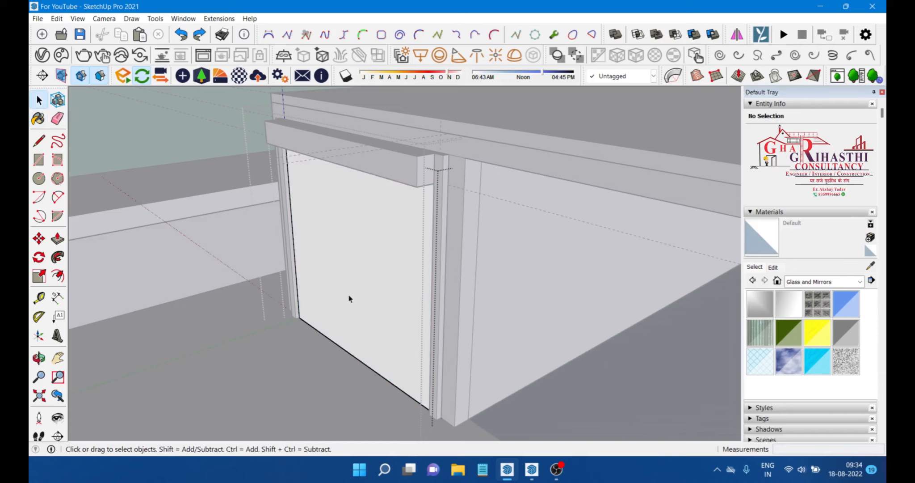
{"action": "left_click", "coordinate": [335, 214]}
{"action": "left_click", "coordinate": [244, 264]}
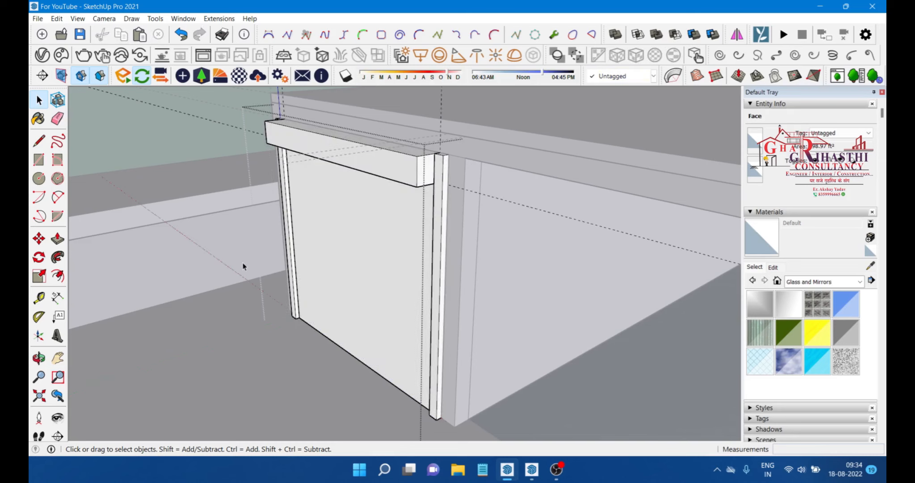
{"action": "left_click", "coordinate": [380, 278]}
{"action": "middle_click_drag", "start_coordinate": [380, 281], "coordinate": [394, 230]}
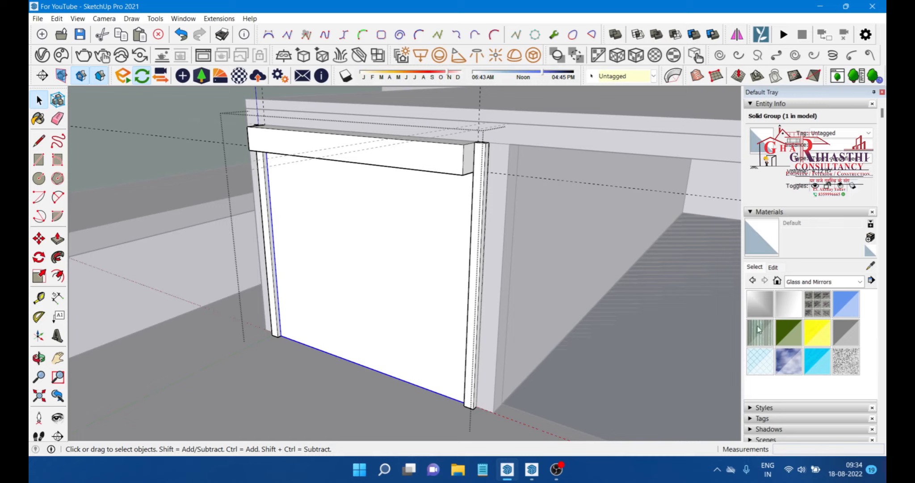
{"action": "left_click", "coordinate": [759, 363]}
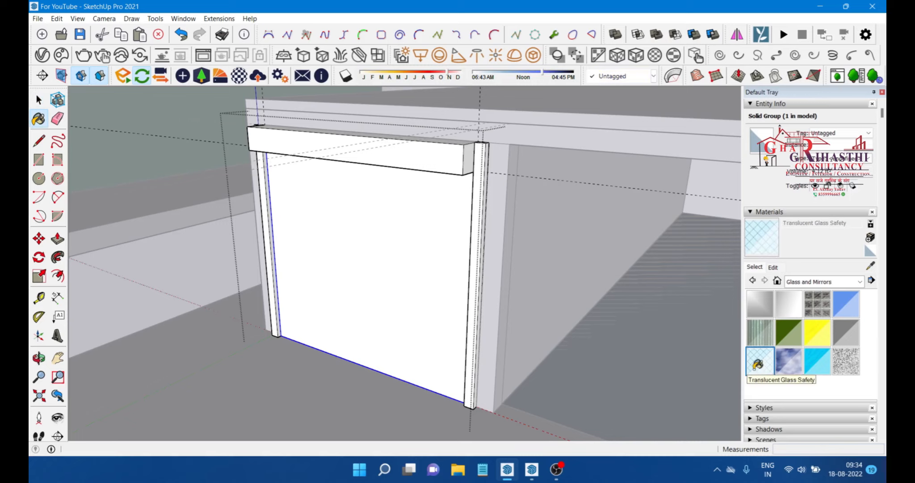
{"action": "left_click", "coordinate": [413, 263]}
{"action": "mouse_move", "coordinate": [395, 269]}
{"action": "middle_mouse_down"}
{"action": "mouse_move", "coordinate": [449, 235]}
{"action": "mouse_move", "coordinate": [537, 209]}
{"action": "mouse_move", "coordinate": [484, 201]}
{"action": "middle_mouse_up"}
{"action": "key", "text": "space"}
{"action": "middle_click_drag", "start_coordinate": [420, 268], "coordinate": [367, 271]}
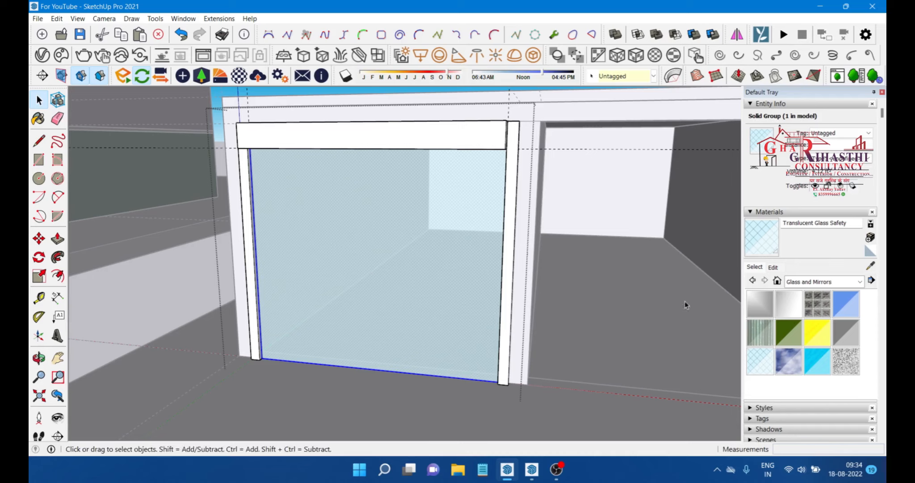
Step: Try painting the right frame strip with Color A02 from the Colors materials, then undo the paint
{"action": "left_click", "coordinate": [861, 282]}
{"action": "left_click", "coordinate": [838, 320]}
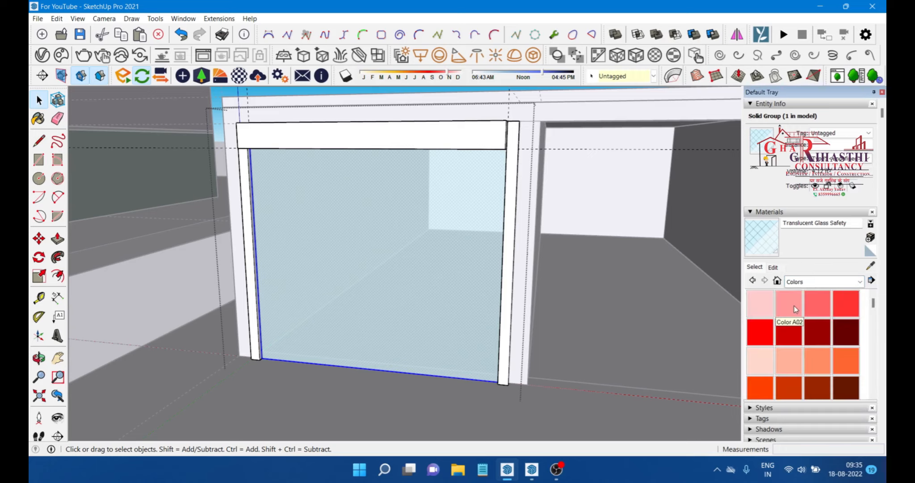
{"action": "left_click", "coordinate": [795, 306]}
{"action": "scroll", "coordinate": [264, 261], "scroll_direction": "up", "scroll_amount": 3}
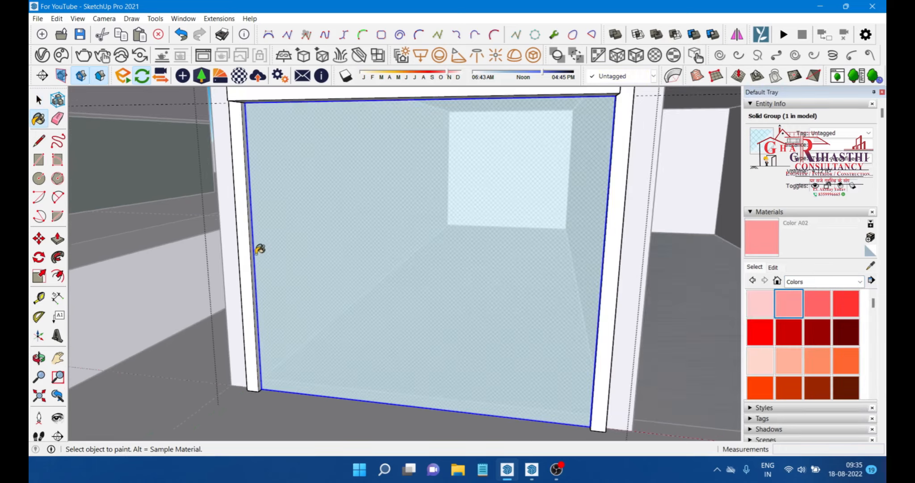
{"action": "scroll", "coordinate": [260, 249], "scroll_direction": "up", "scroll_amount": 2}
{"action": "scroll", "coordinate": [248, 189], "scroll_direction": "up", "scroll_amount": 2}
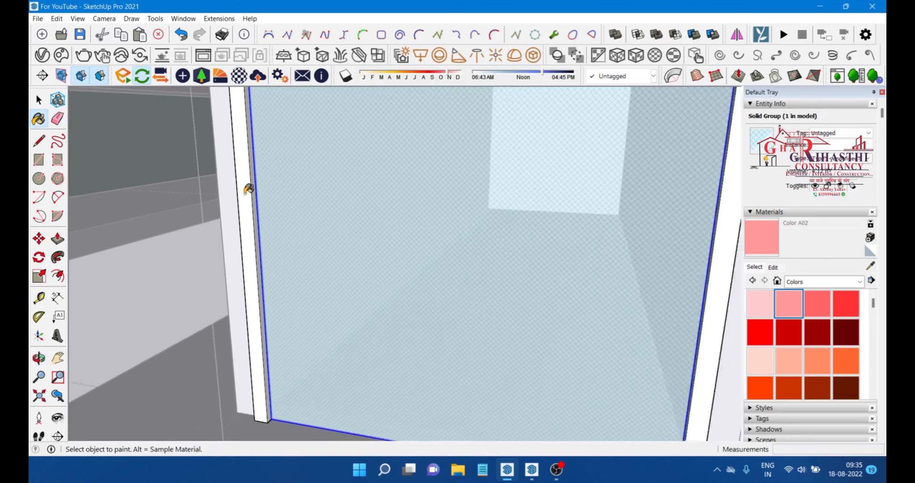
{"action": "scroll", "coordinate": [248, 193], "scroll_direction": "down", "scroll_amount": 1}
{"action": "scroll", "coordinate": [251, 199], "scroll_direction": "up", "scroll_amount": 2}
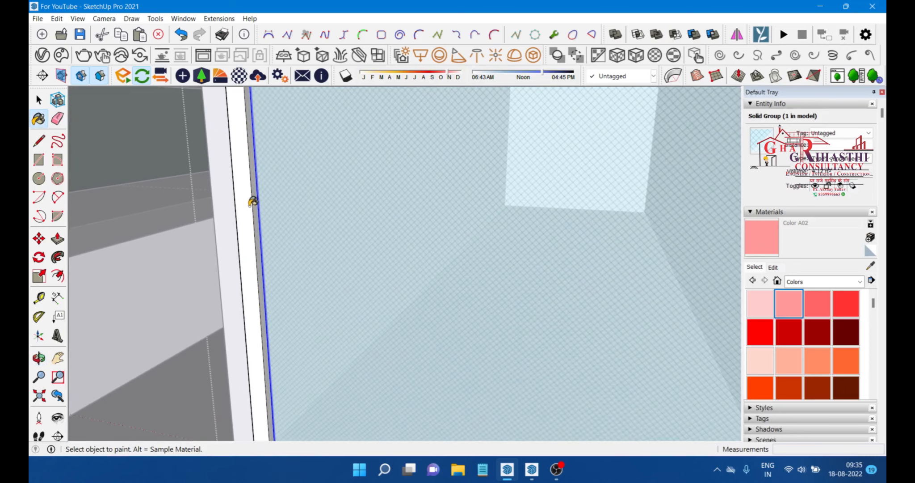
{"action": "scroll", "coordinate": [253, 200], "scroll_direction": "down", "scroll_amount": 3}
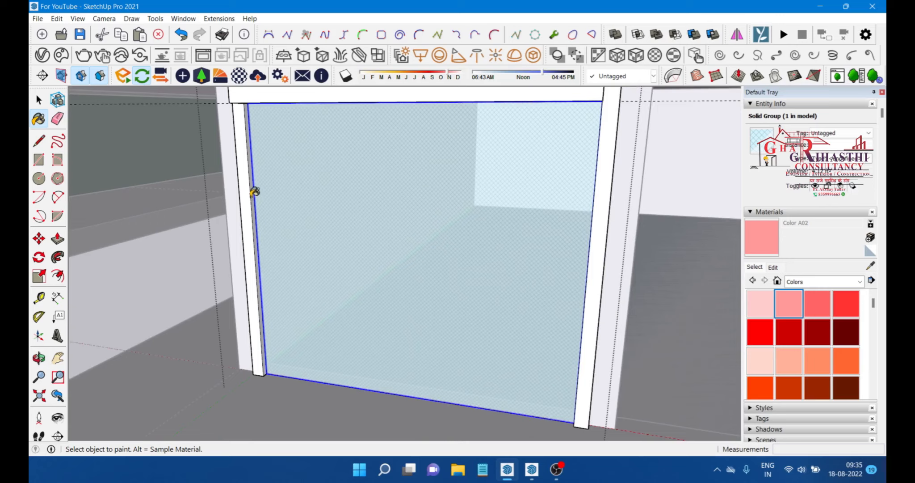
{"action": "key", "text": "space"}
{"action": "left_click", "coordinate": [248, 199]}
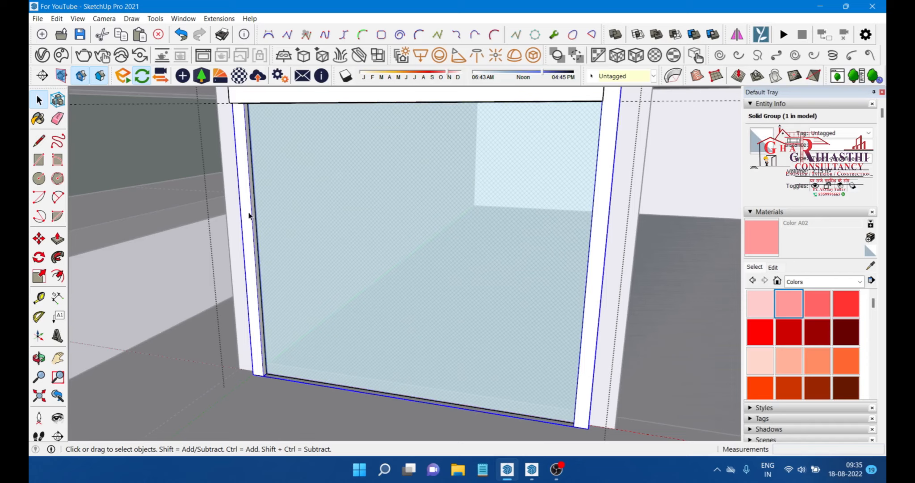
{"action": "scroll", "coordinate": [248, 206], "scroll_direction": "down", "scroll_amount": 2}
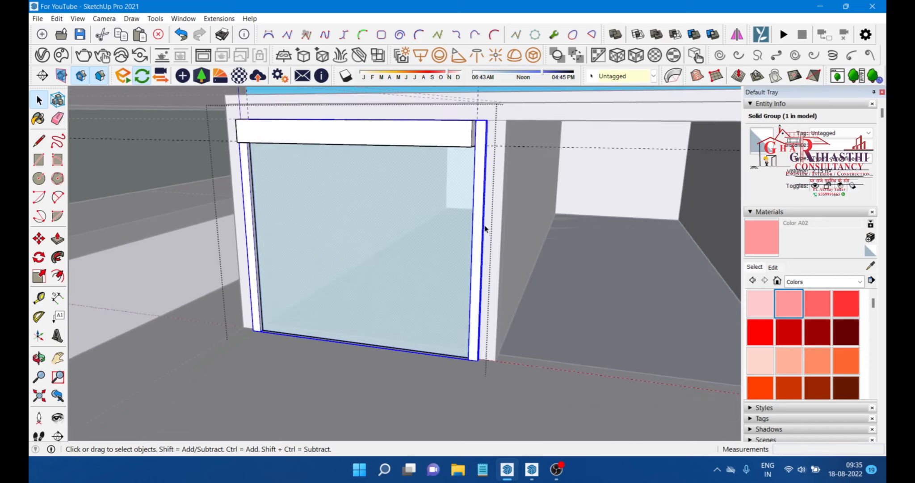
{"action": "left_click", "coordinate": [764, 237]}
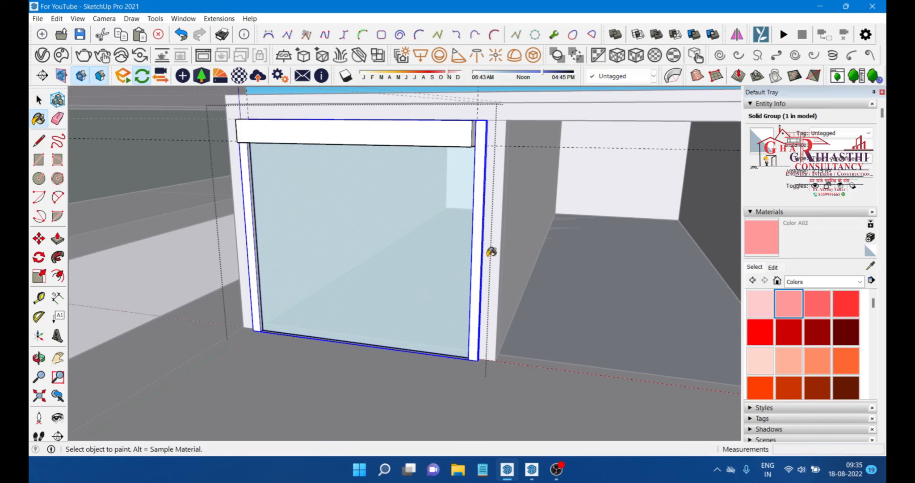
{"action": "scroll", "coordinate": [490, 250], "scroll_direction": "up", "scroll_amount": 2}
{"action": "left_click", "coordinate": [494, 228]}
{"action": "mouse_move", "coordinate": [493, 228]}
{"action": "middle_mouse_down"}
{"action": "mouse_move", "coordinate": [458, 235]}
{"action": "mouse_move", "coordinate": [419, 267]}
{"action": "mouse_move", "coordinate": [419, 319]}
{"action": "mouse_move", "coordinate": [623, 305]}
{"action": "mouse_move", "coordinate": [652, 199]}
{"action": "mouse_move", "coordinate": [304, 276]}
{"action": "mouse_move", "coordinate": [407, 264]}
{"action": "mouse_move", "coordinate": [579, 225]}
{"action": "middle_mouse_up"}
{"action": "key", "text": "ctrl+z"}
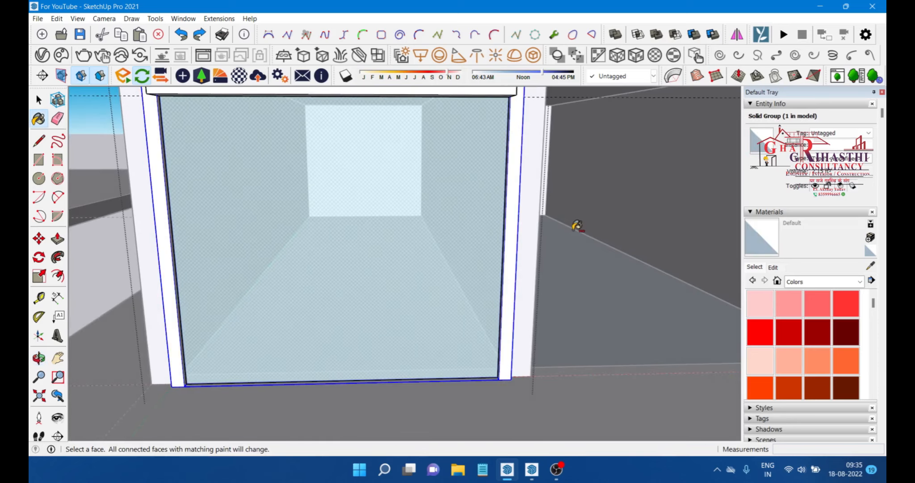
Step: Try painting the left frame strip with Color A02, then undo the paint
{"action": "key", "text": "space"}
{"action": "left_click", "coordinate": [646, 228]}
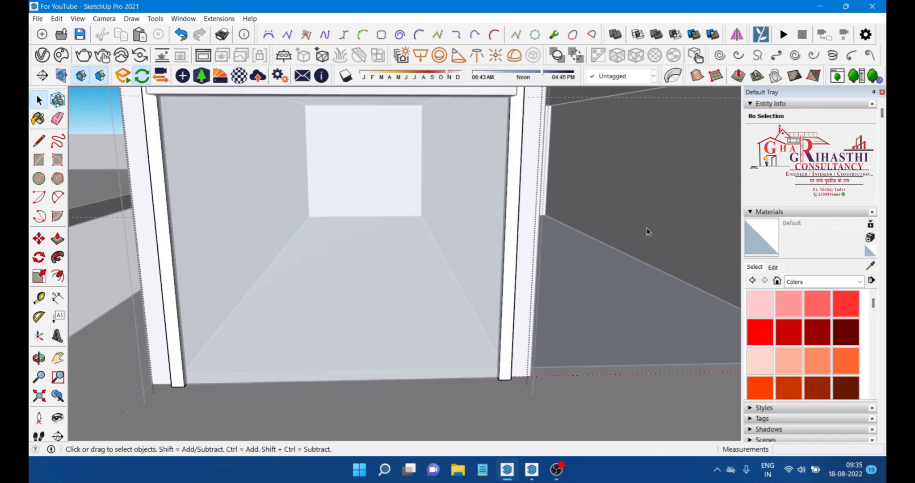
{"action": "left_click", "coordinate": [180, 237]}
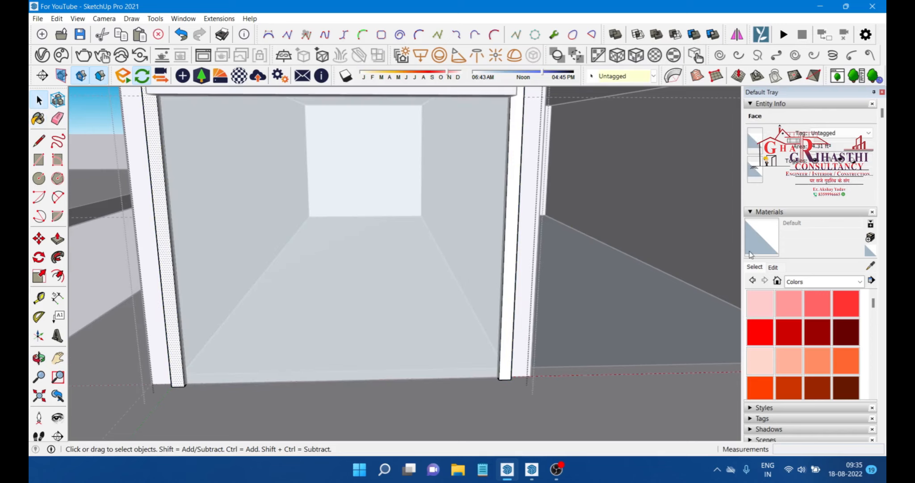
{"action": "left_click", "coordinate": [790, 303]}
{"action": "scroll", "coordinate": [179, 221], "scroll_direction": "up", "scroll_amount": 2}
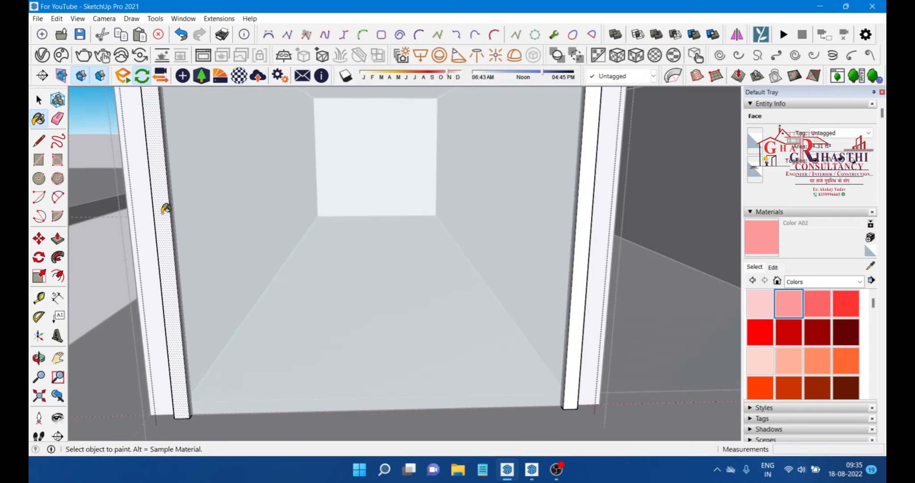
{"action": "left_click", "coordinate": [181, 206]}
{"action": "scroll", "coordinate": [183, 204], "scroll_direction": "up", "scroll_amount": 2}
{"action": "left_click", "coordinate": [175, 208]}
{"action": "scroll", "coordinate": [175, 209], "scroll_direction": "up", "scroll_amount": 2}
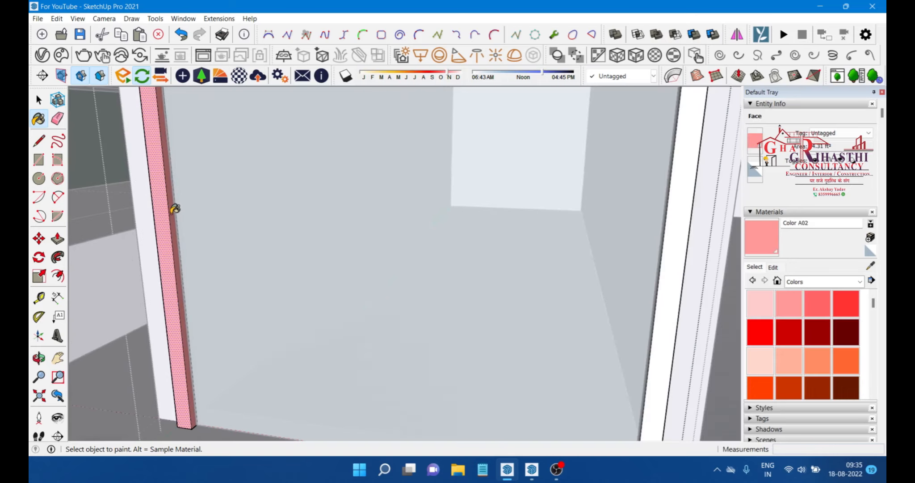
{"action": "mouse_move", "coordinate": [175, 209]}
{"action": "middle_mouse_down"}
{"action": "mouse_move", "coordinate": [347, 218]}
{"action": "mouse_move", "coordinate": [610, 213]}
{"action": "mouse_move", "coordinate": [548, 229]}
{"action": "mouse_move", "coordinate": [556, 233]}
{"action": "mouse_move", "coordinate": [296, 265]}
{"action": "mouse_move", "coordinate": [233, 219]}
{"action": "mouse_move", "coordinate": [268, 238]}
{"action": "mouse_move", "coordinate": [378, 240]}
{"action": "middle_mouse_up"}
{"action": "left_click", "coordinate": [347, 218]}
{"action": "key", "text": "ctrl+z"}
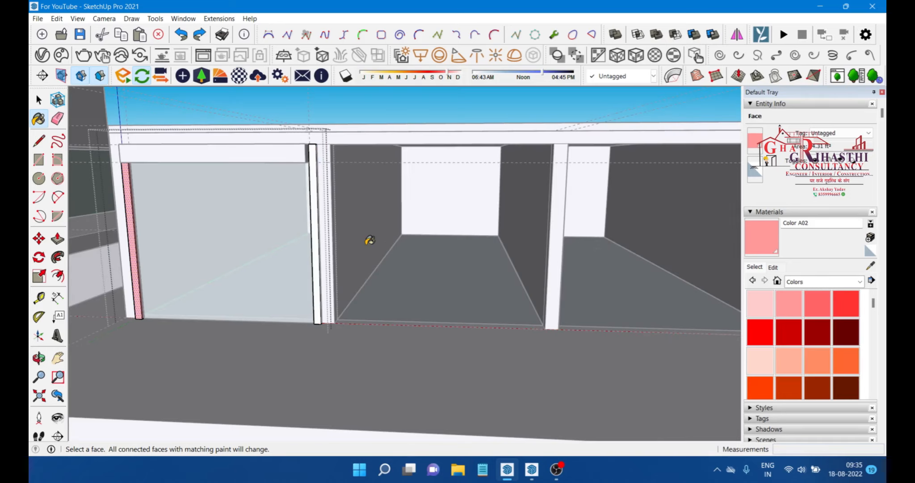
{"action": "middle_click_drag", "start_coordinate": [188, 252], "coordinate": [208, 258]}
{"action": "scroll", "coordinate": [245, 264], "scroll_direction": "down", "scroll_amount": 2}
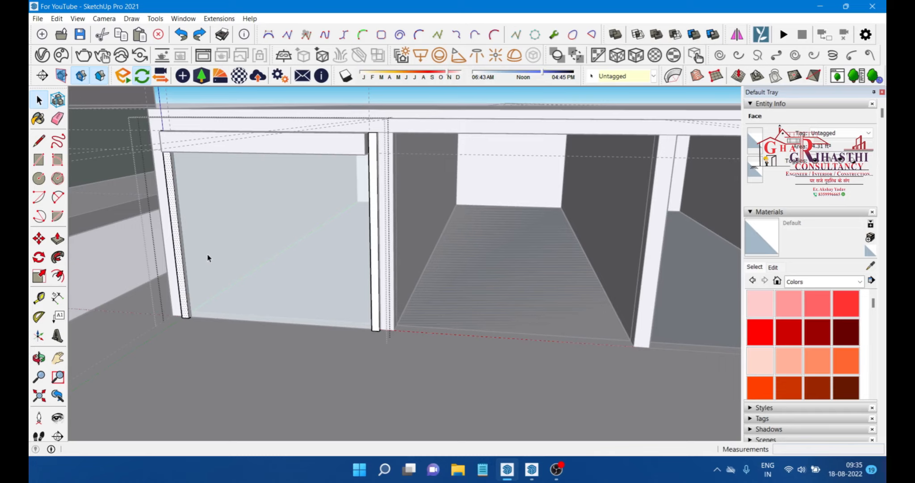
{"action": "middle_click_drag", "start_coordinate": [284, 259], "coordinate": [404, 180]}
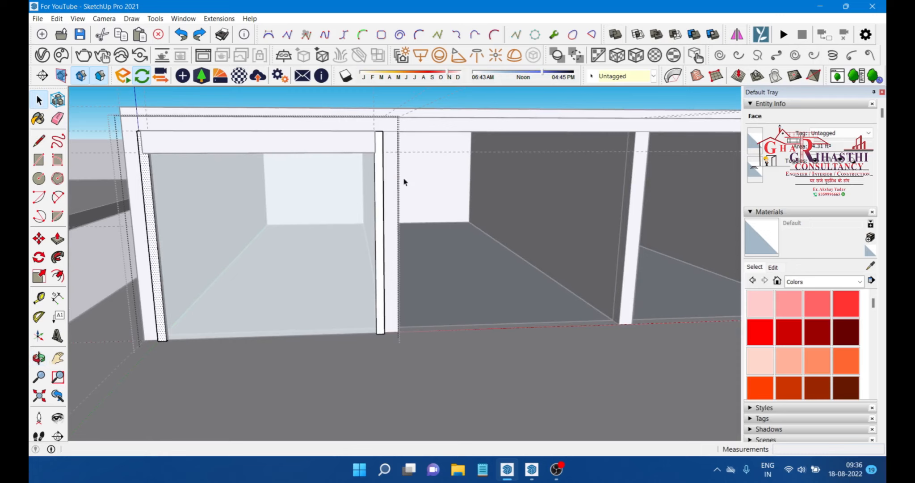
Step: Switch to the Enscape window and examine the glass front panel in the rendered preview
{"action": "scroll", "coordinate": [357, 213], "scroll_direction": "up", "scroll_amount": 2}
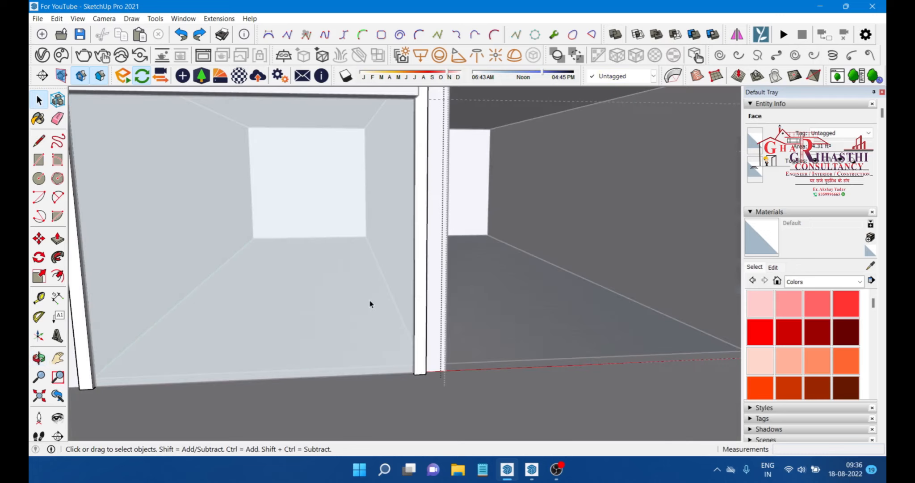
{"action": "middle_click_drag", "start_coordinate": [505, 201], "coordinate": [474, 204]}
{"action": "left_click", "coordinate": [474, 204]}
{"action": "scroll", "coordinate": [361, 254], "scroll_direction": "up", "scroll_amount": 1}
{"action": "scroll", "coordinate": [362, 231], "scroll_direction": "down", "scroll_amount": 2}
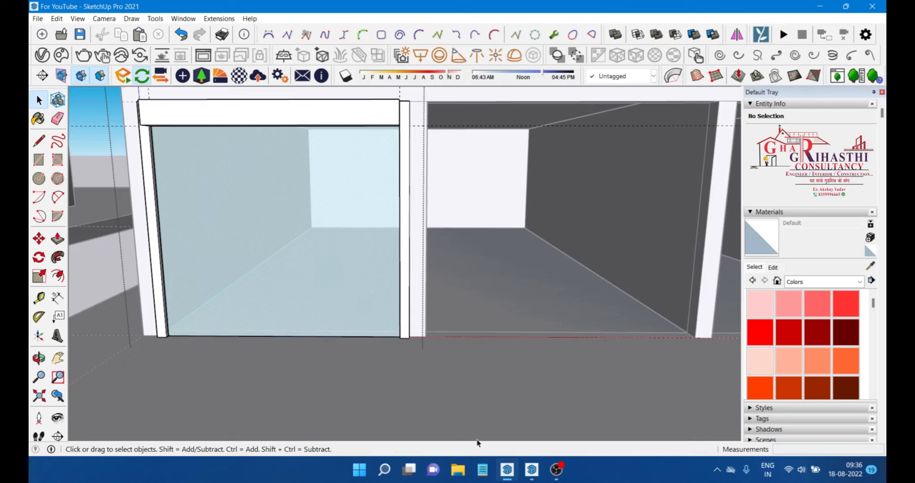
{"action": "left_click", "coordinate": [532, 470]}
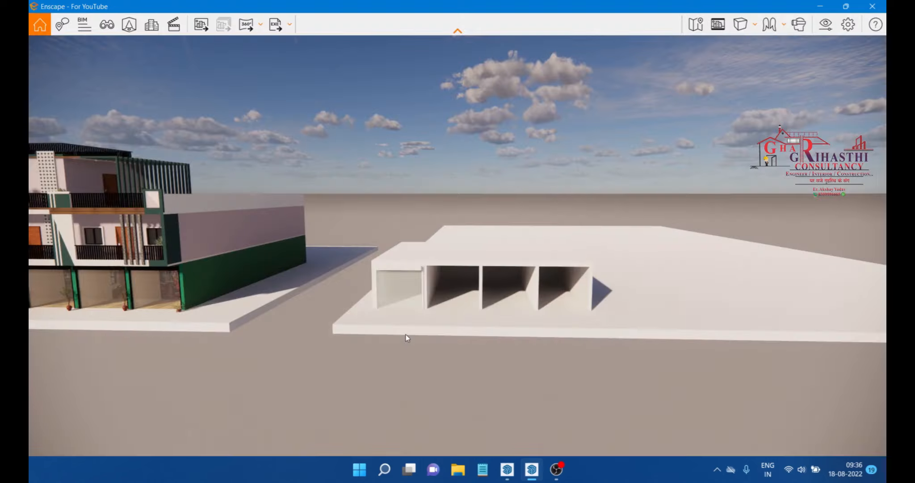
{"action": "scroll", "coordinate": [400, 320], "scroll_direction": "up", "scroll_amount": 5}
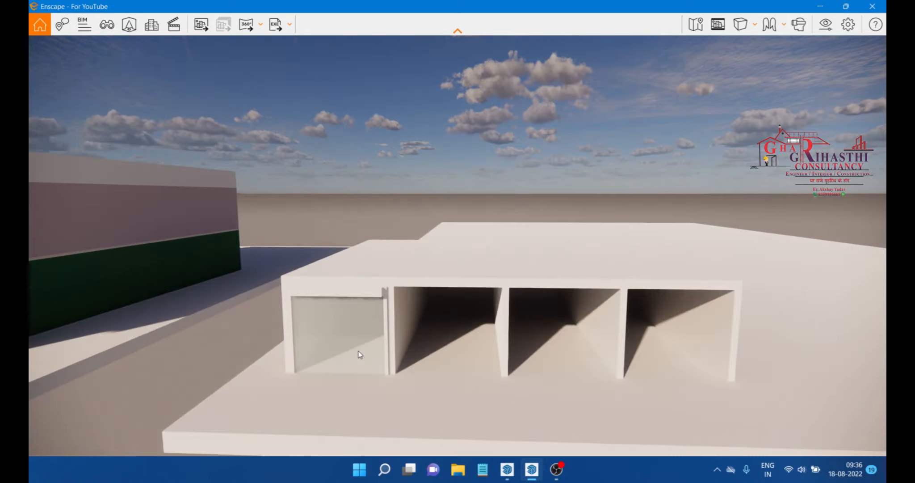
{"action": "scroll", "coordinate": [344, 371], "scroll_direction": "up", "scroll_amount": 3}
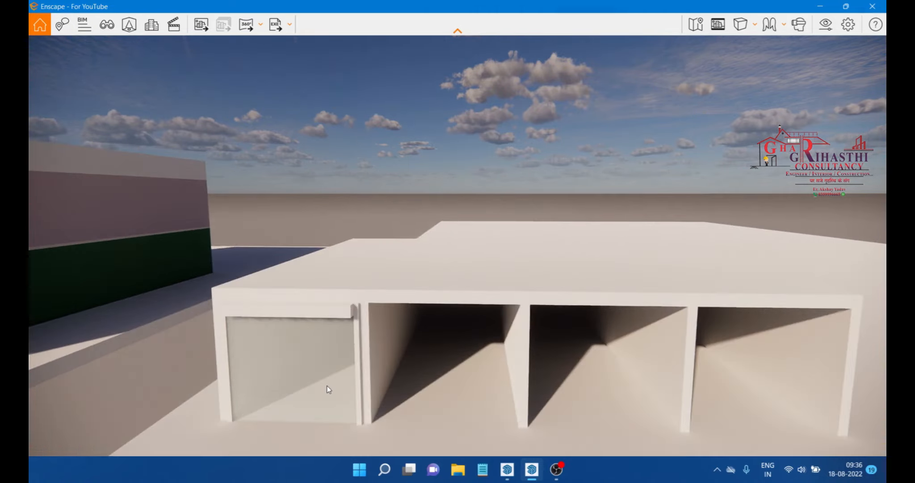
{"action": "left_click_drag", "start_coordinate": [327, 386], "coordinate": [373, 447]}
{"action": "left_click_drag", "start_coordinate": [528, 314], "coordinate": [491, 311]}
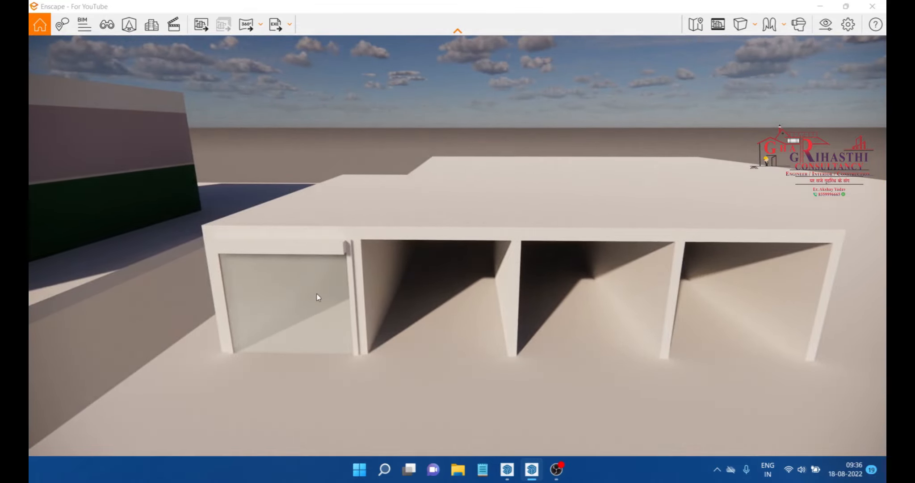
{"action": "scroll", "coordinate": [319, 308], "scroll_direction": "down", "scroll_amount": 3}
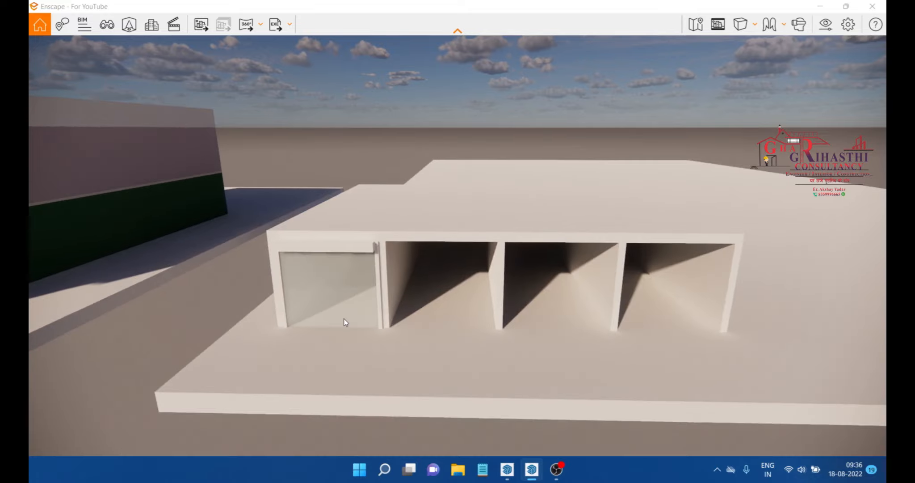
{"action": "scroll", "coordinate": [344, 319], "scroll_direction": "down", "scroll_amount": 3}
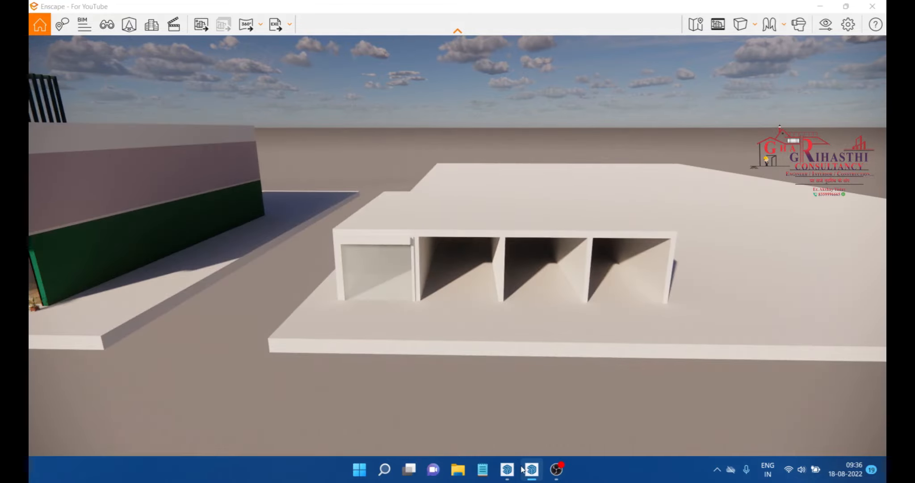
Step: Paint the glass panel with Translucent Glass Dark Green from the Glass and Mirrors materials
{"action": "left_click", "coordinate": [531, 469]}
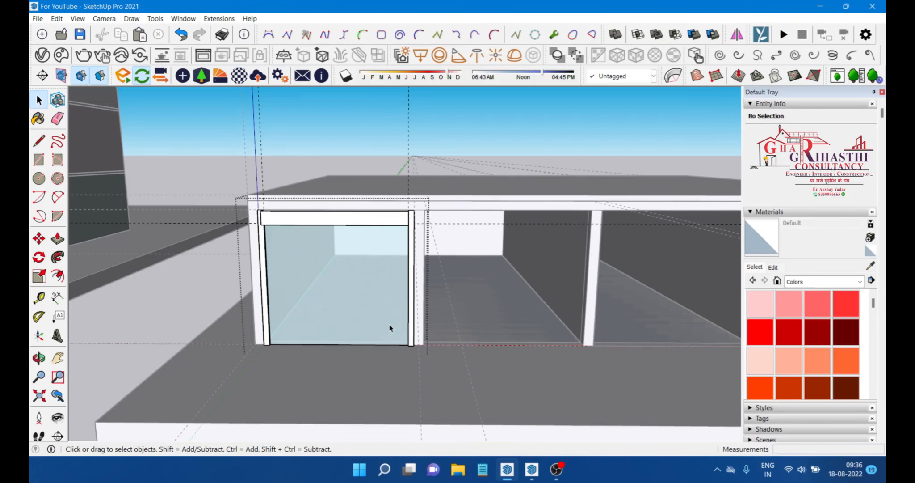
{"action": "scroll", "coordinate": [333, 307], "scroll_direction": "up", "scroll_amount": 4}
{"action": "left_click", "coordinate": [807, 287]}
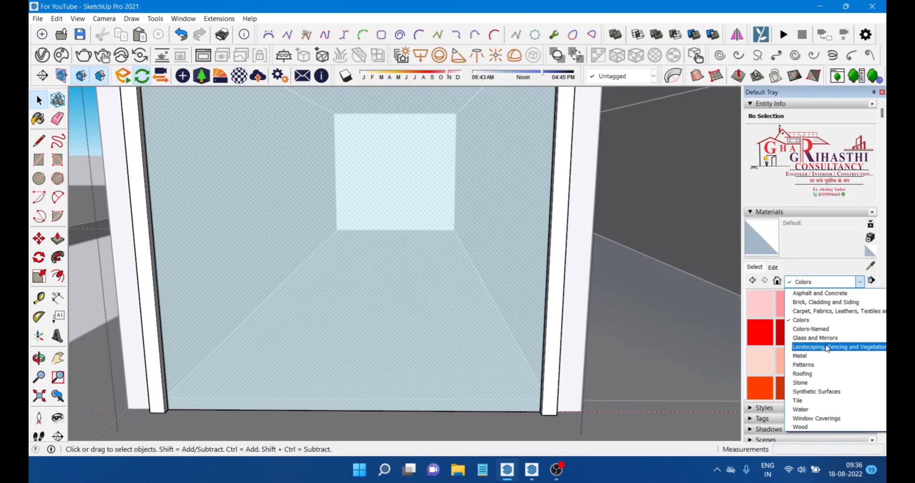
{"action": "left_click", "coordinate": [815, 337]}
{"action": "left_click", "coordinate": [789, 332]}
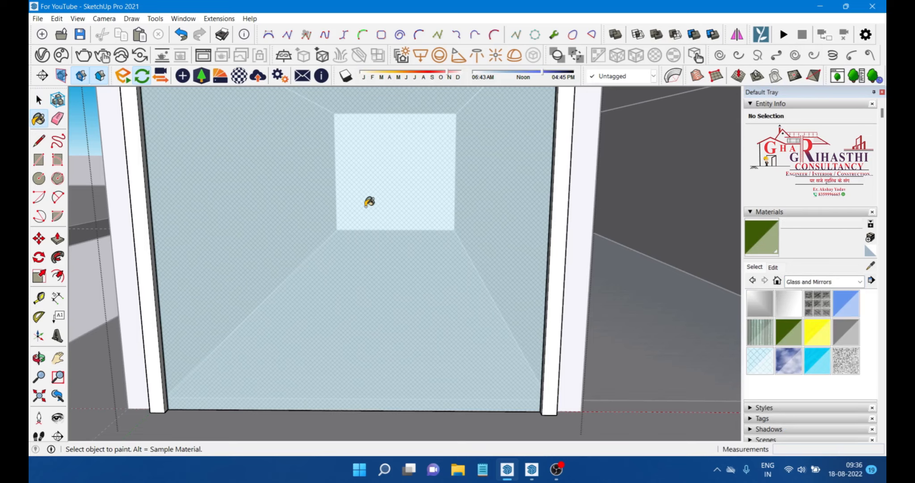
{"action": "left_click", "coordinate": [387, 267]}
{"action": "scroll", "coordinate": [387, 267], "scroll_direction": "down", "scroll_amount": 3}
{"action": "middle_click_drag", "start_coordinate": [387, 267], "coordinate": [359, 269]}
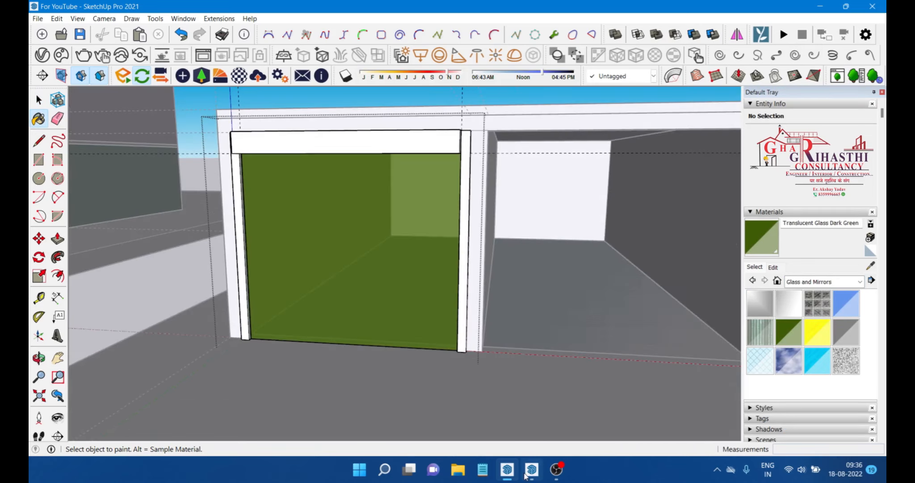
Step: Try copying the framed glass panel group into the neighbouring bay
{"action": "mouse_move", "coordinate": [411, 271]}
{"action": "middle_mouse_down"}
{"action": "mouse_move", "coordinate": [448, 269]}
{"action": "mouse_move", "coordinate": [396, 253]}
{"action": "middle_mouse_up"}
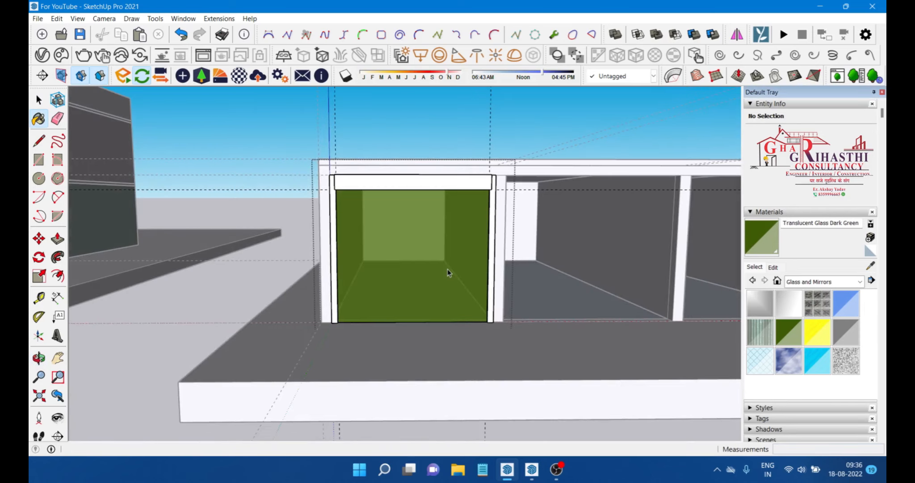
{"action": "key", "text": "space"}
{"action": "scroll", "coordinate": [558, 202], "scroll_direction": "down", "scroll_amount": 3}
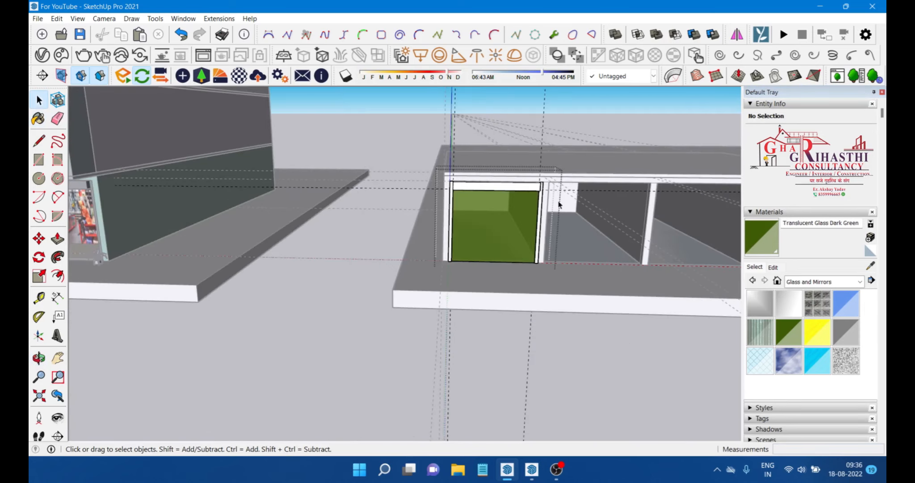
{"action": "middle_click_drag", "start_coordinate": [559, 204], "coordinate": [575, 239]}
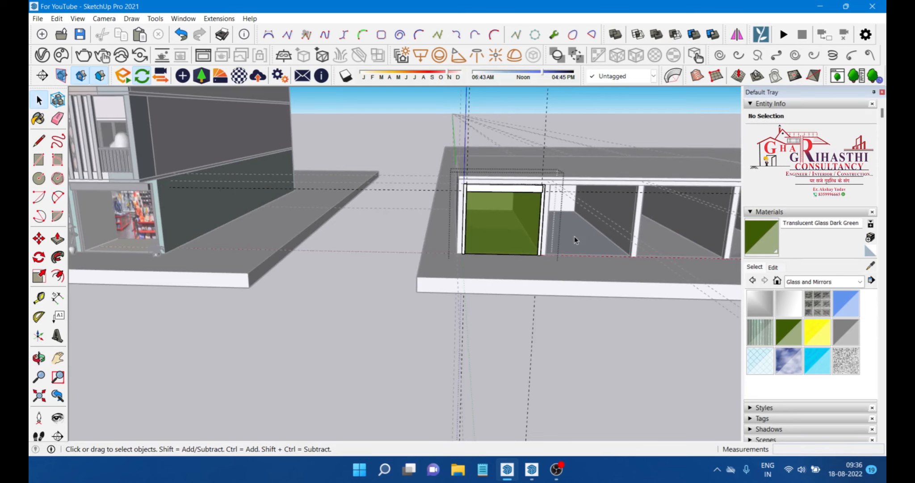
{"action": "scroll", "coordinate": [574, 236], "scroll_direction": "up", "scroll_amount": 5}
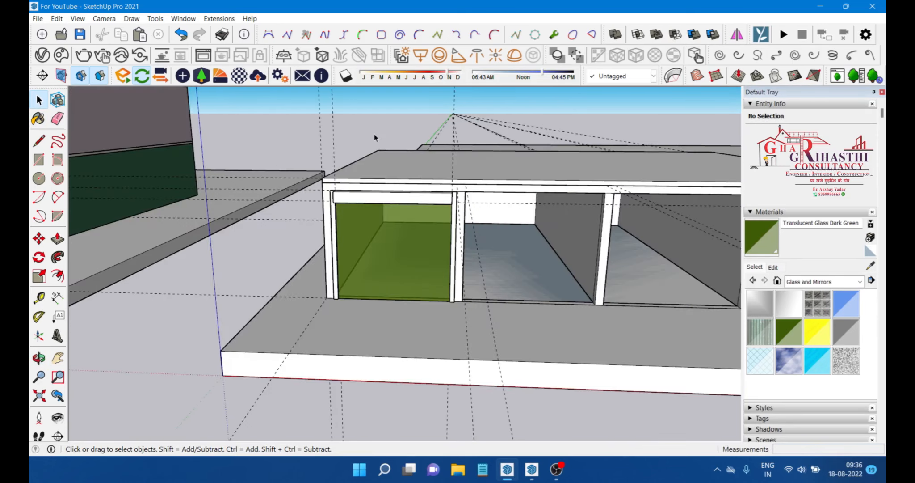
{"action": "scroll", "coordinate": [369, 183], "scroll_direction": "up", "scroll_amount": 2}
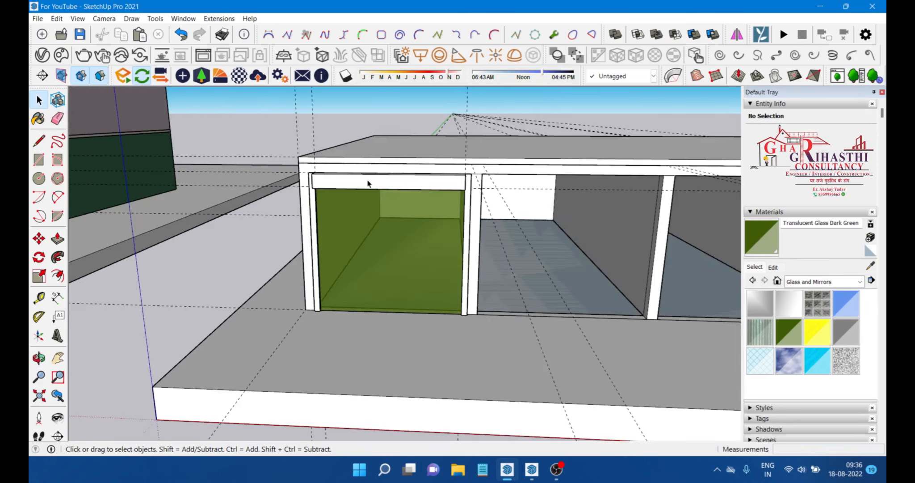
{"action": "left_click", "coordinate": [403, 190]}
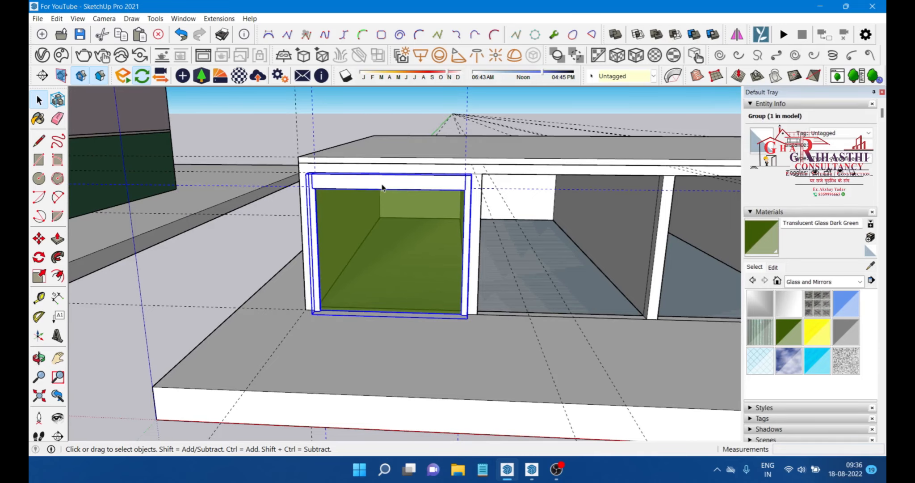
{"action": "middle_click_drag", "start_coordinate": [382, 188], "coordinate": [670, 197]}
{"action": "scroll", "coordinate": [355, 231], "scroll_direction": "up", "scroll_amount": 3}
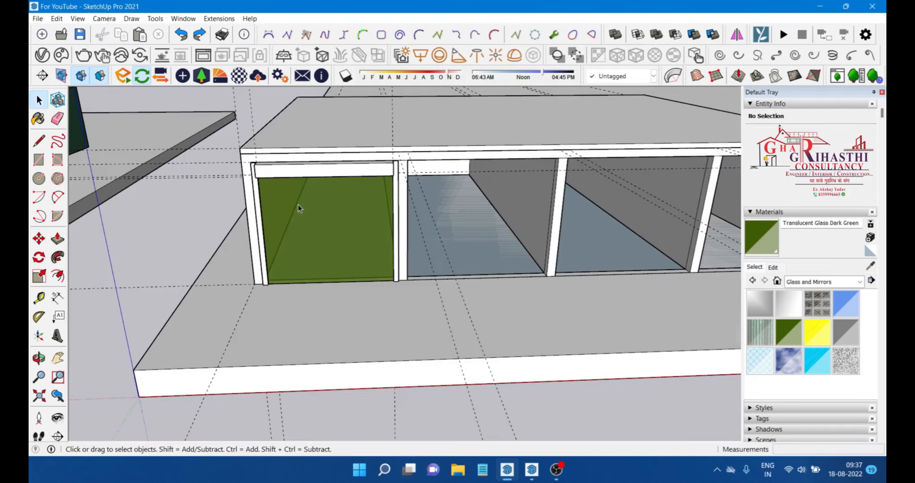
{"action": "scroll", "coordinate": [298, 205], "scroll_direction": "up", "scroll_amount": 2}
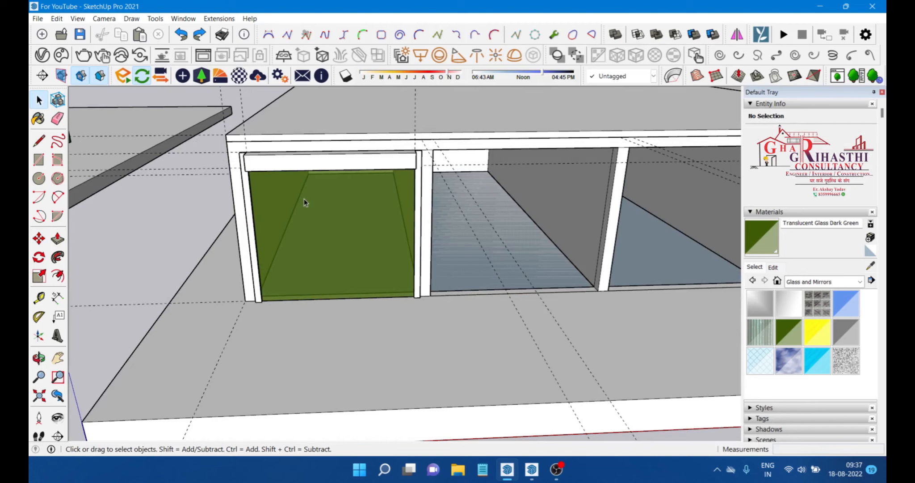
Step: Convert the framed glass panel group into a component with the default definition name
{"action": "right_click", "coordinate": [320, 183]}
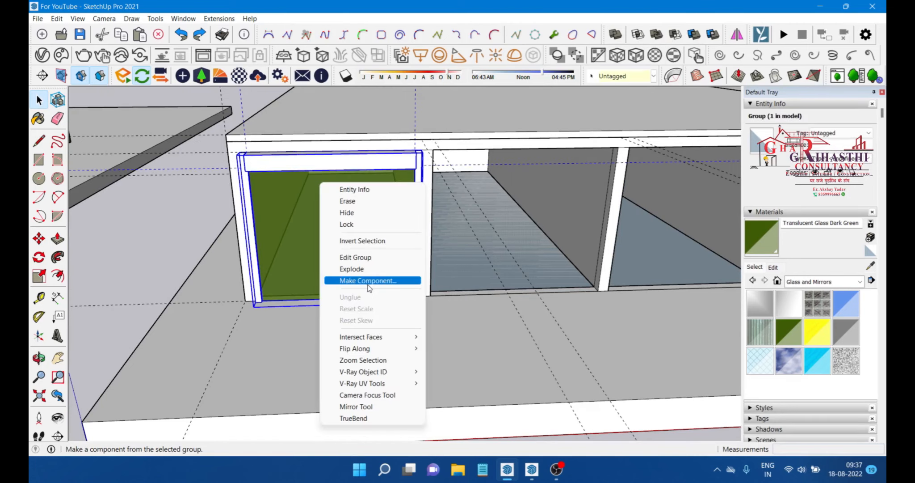
{"action": "left_click", "coordinate": [368, 280]}
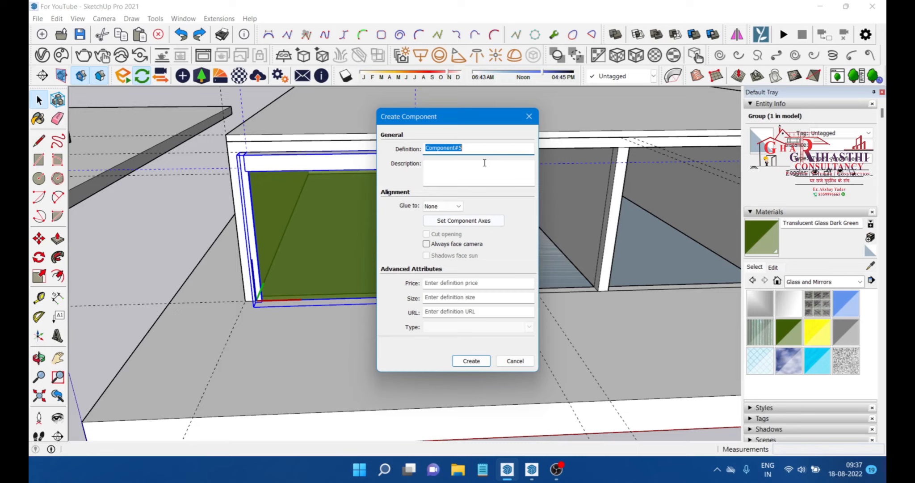
{"action": "key", "text": "Return"}
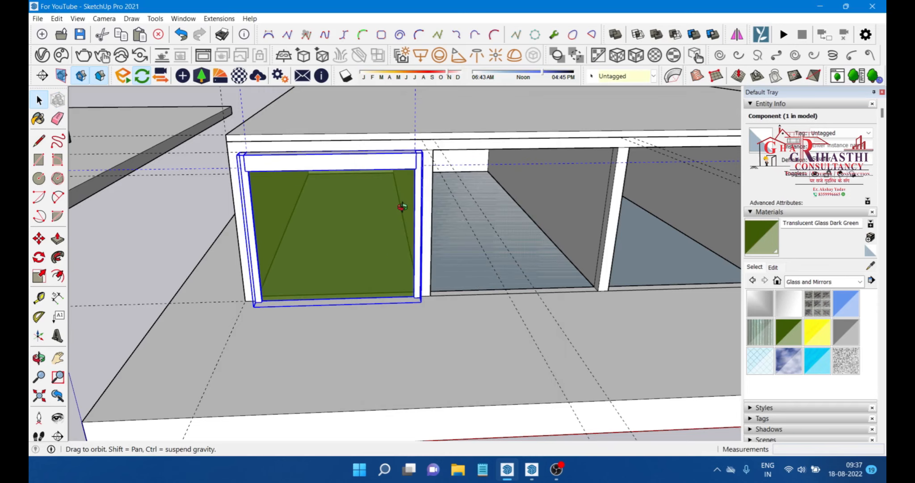
Step: Copy the glass panel component into the adjacent bay of the enclosure
{"action": "middle_click_drag", "start_coordinate": [403, 207], "coordinate": [308, 173]}
{"action": "scroll", "coordinate": [308, 172], "scroll_direction": "up", "scroll_amount": 3}
{"action": "scroll", "coordinate": [308, 171], "scroll_direction": "down", "scroll_amount": 4}
{"action": "middle_click_drag", "start_coordinate": [186, 210], "coordinate": [210, 204]}
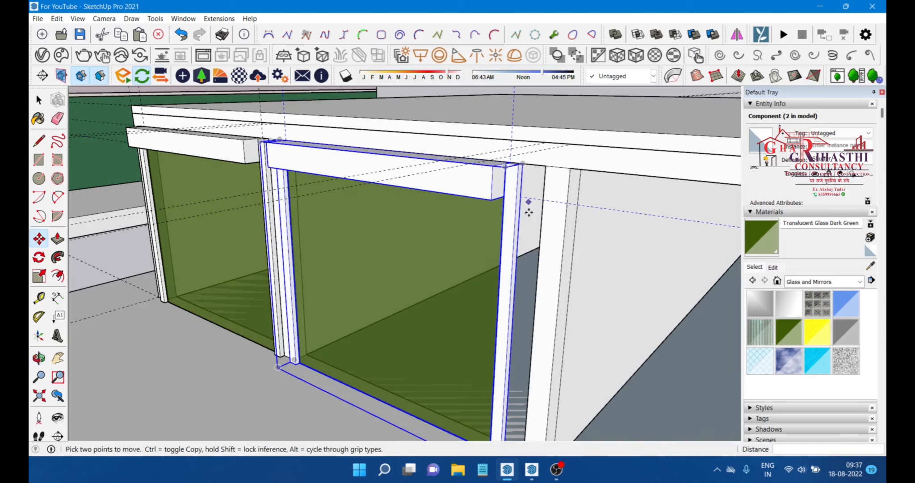
{"action": "key", "text": "space"}
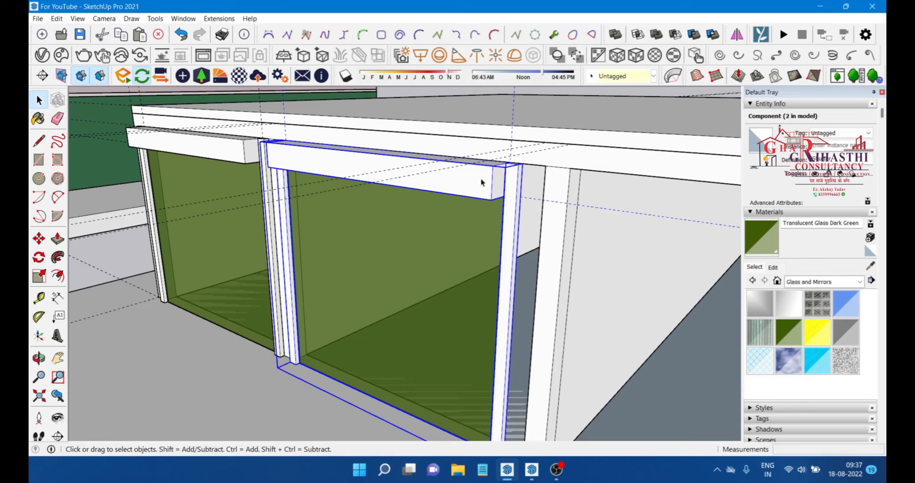
{"action": "key", "text": "s"}
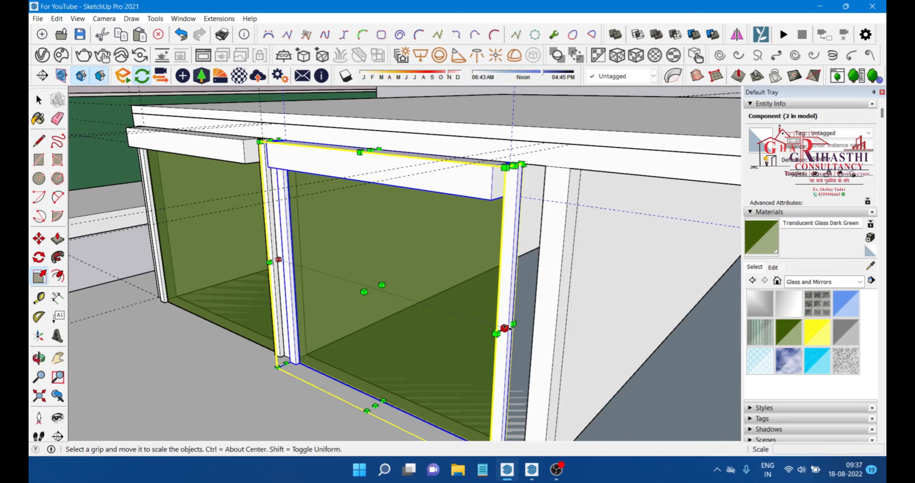
{"action": "key", "text": "space"}
{"action": "middle_click_drag", "start_coordinate": [508, 328], "coordinate": [334, 234]}
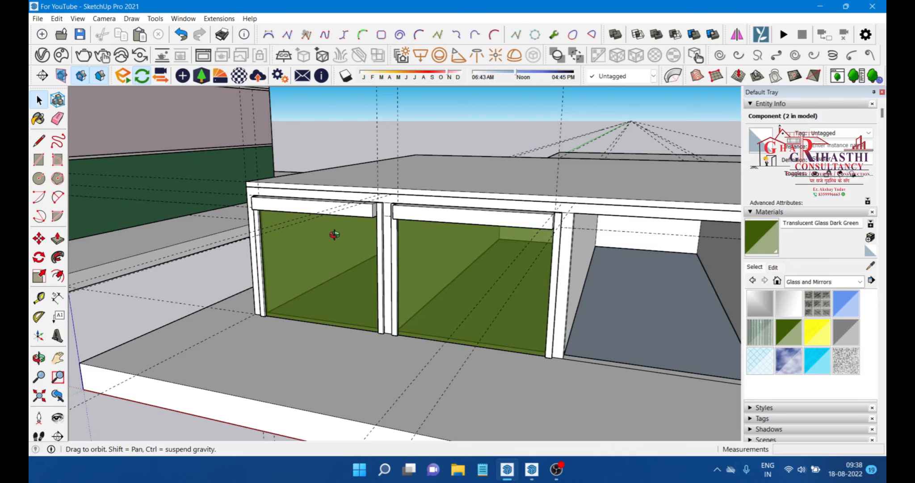
{"action": "middle_click_drag", "start_coordinate": [334, 234], "coordinate": [493, 268]}
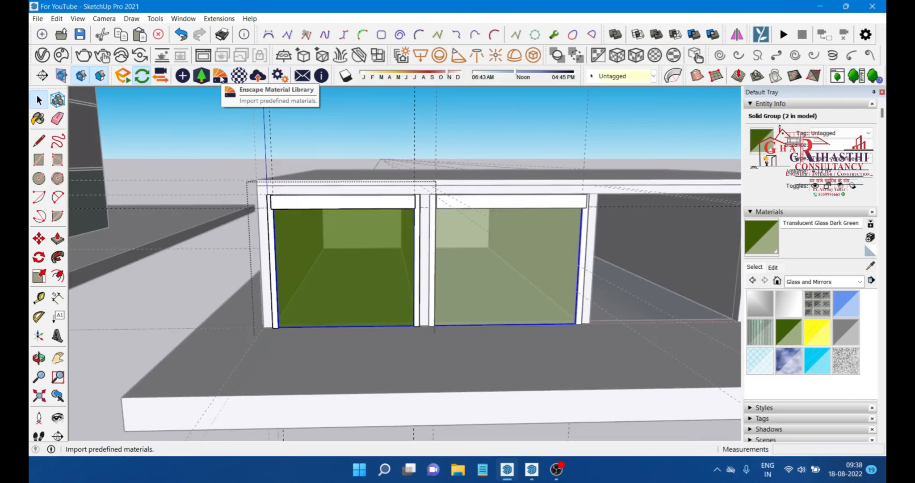
Step: Add Basic_Glass from the V-Ray library's 023 Glass category to the scene materials
{"action": "left_click", "coordinate": [221, 78]}
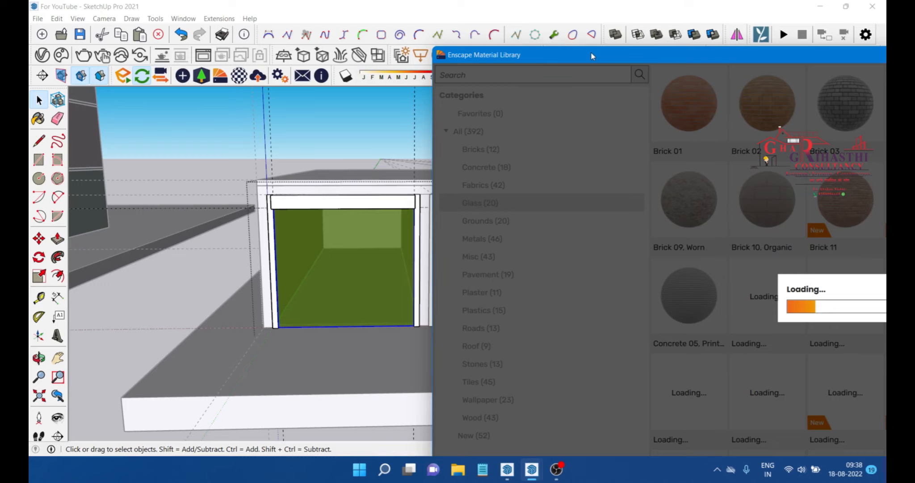
{"action": "left_click_drag", "start_coordinate": [592, 56], "coordinate": [451, 73]}
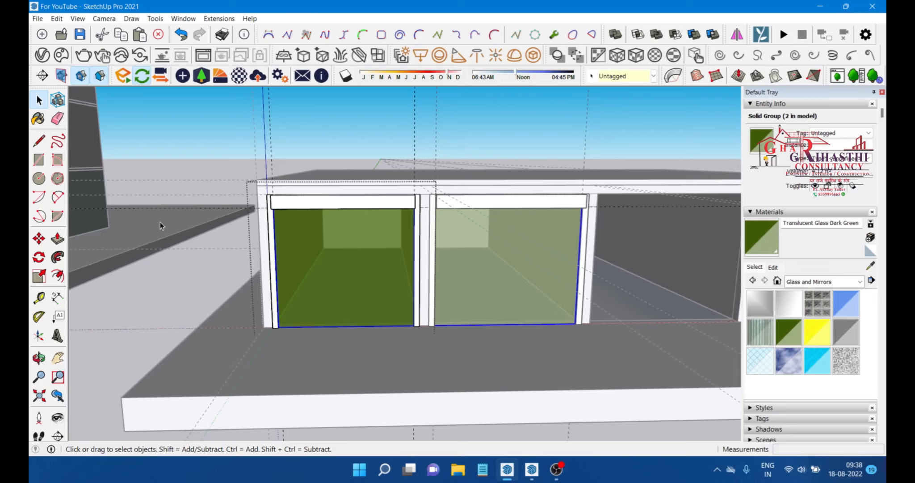
{"action": "left_click", "coordinate": [616, 34]}
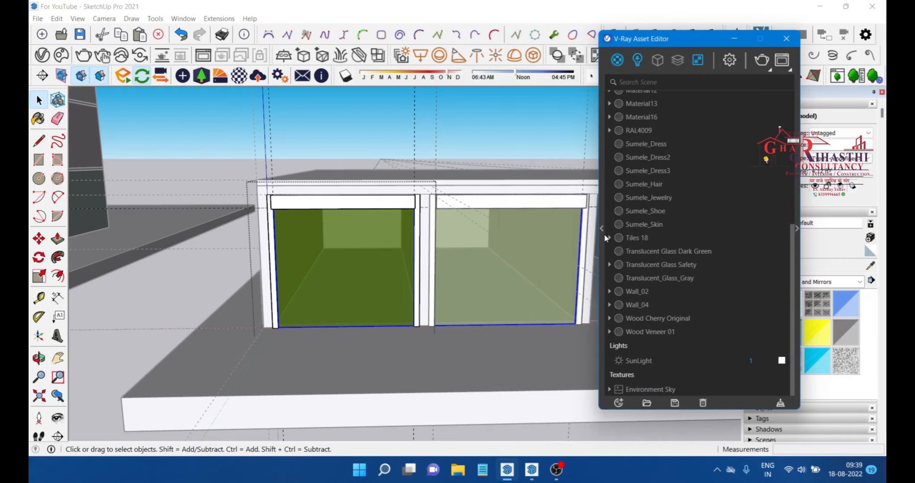
{"action": "left_click", "coordinate": [603, 229]}
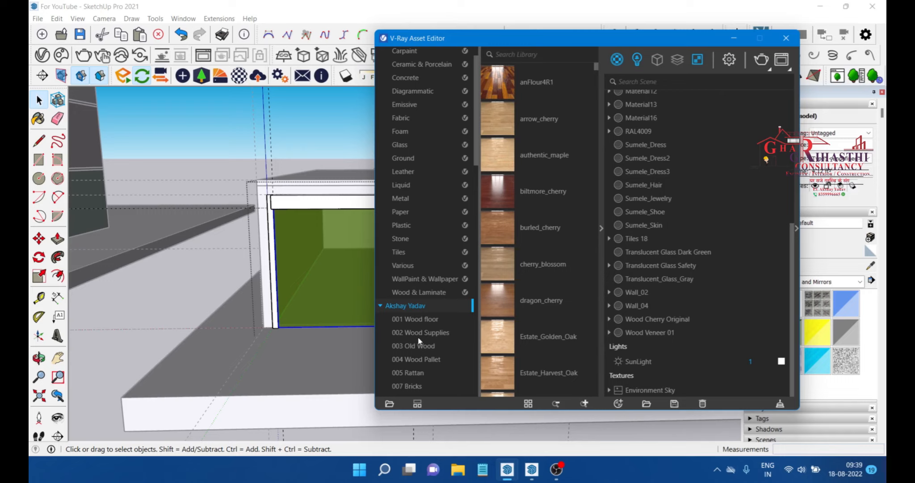
{"action": "scroll", "coordinate": [419, 342], "scroll_direction": "down", "scroll_amount": 6}
{"action": "left_click", "coordinate": [411, 351]}
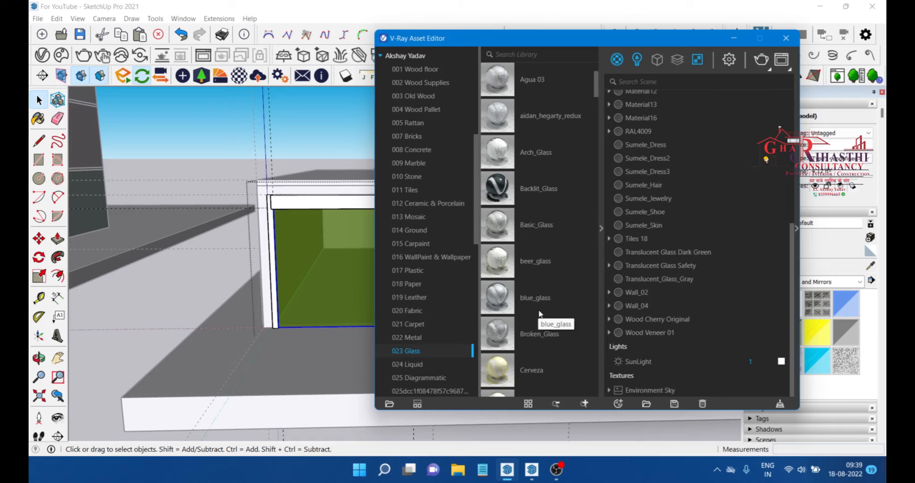
{"action": "right_click", "coordinate": [502, 221]}
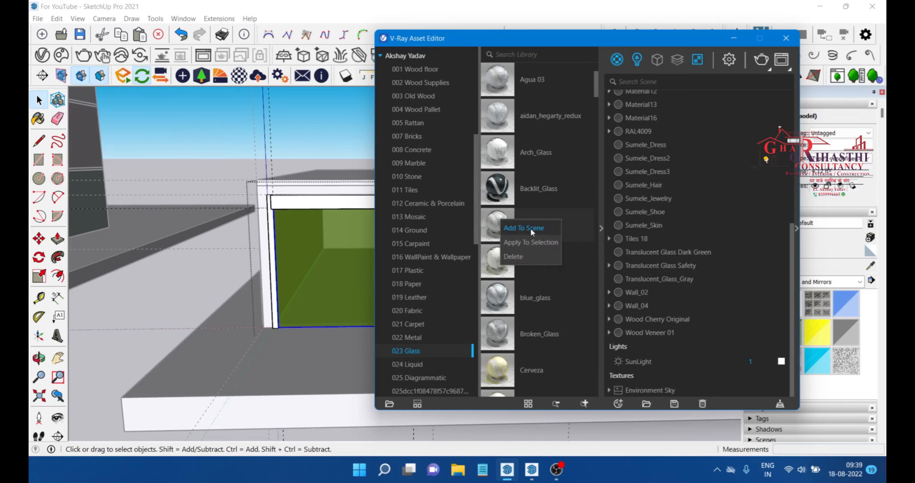
{"action": "left_click", "coordinate": [531, 228]}
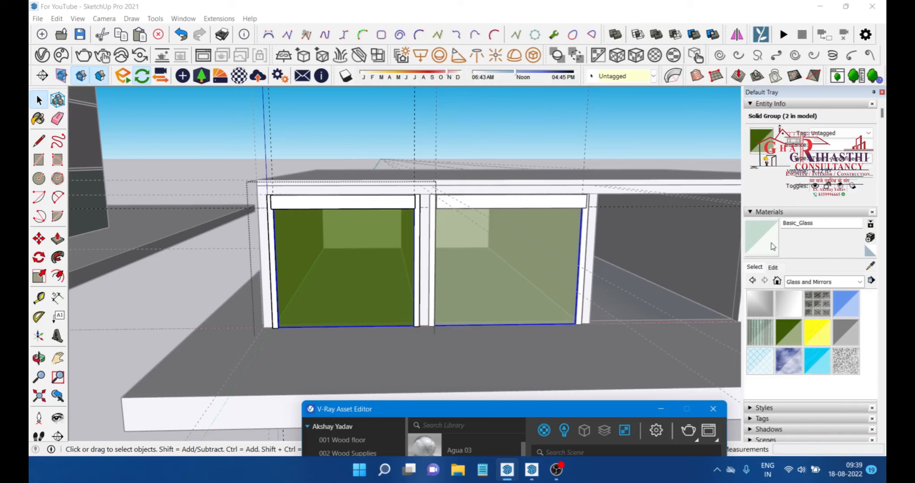
Step: Paint the enclosure's glass panes with the Basic_Glass material
{"action": "left_click", "coordinate": [772, 246]}
{"action": "scroll", "coordinate": [300, 210], "scroll_direction": "up", "scroll_amount": 2}
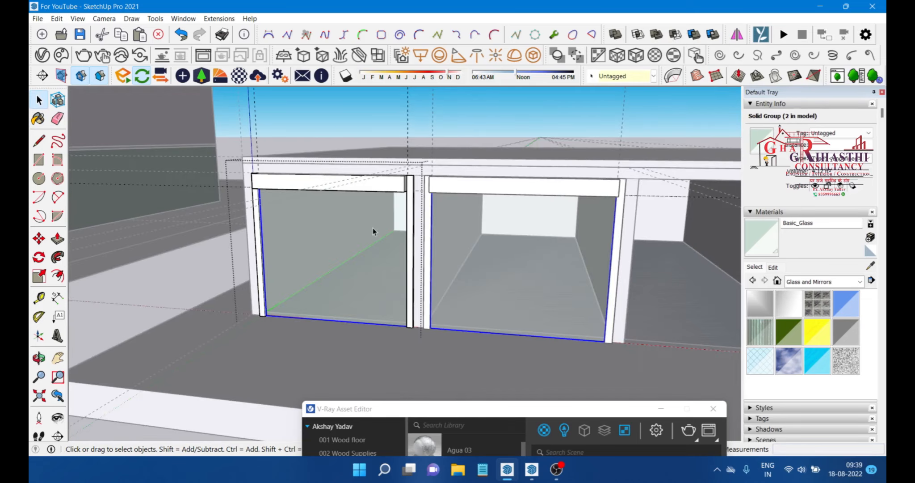
{"action": "scroll", "coordinate": [373, 227], "scroll_direction": "up", "scroll_amount": 4}
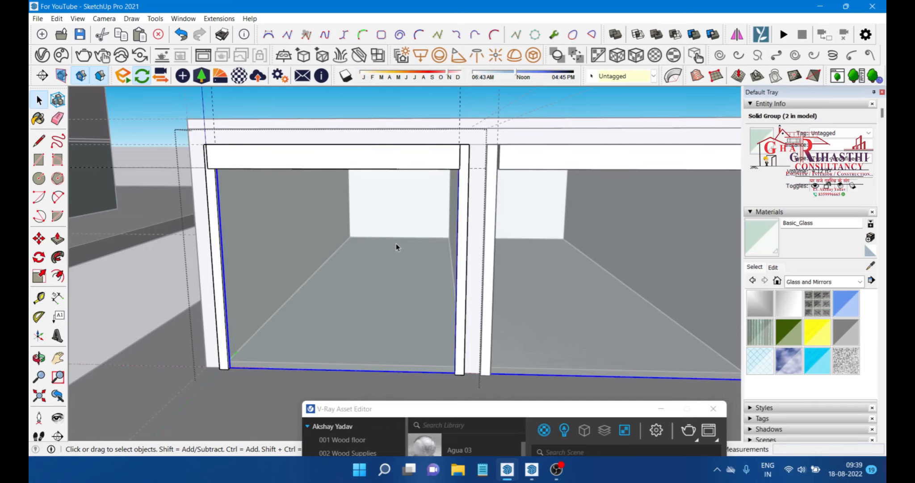
Step: Copy the glass panel component into the remaining end bay of the enclosure
{"action": "scroll", "coordinate": [443, 251], "scroll_direction": "down", "scroll_amount": 3}
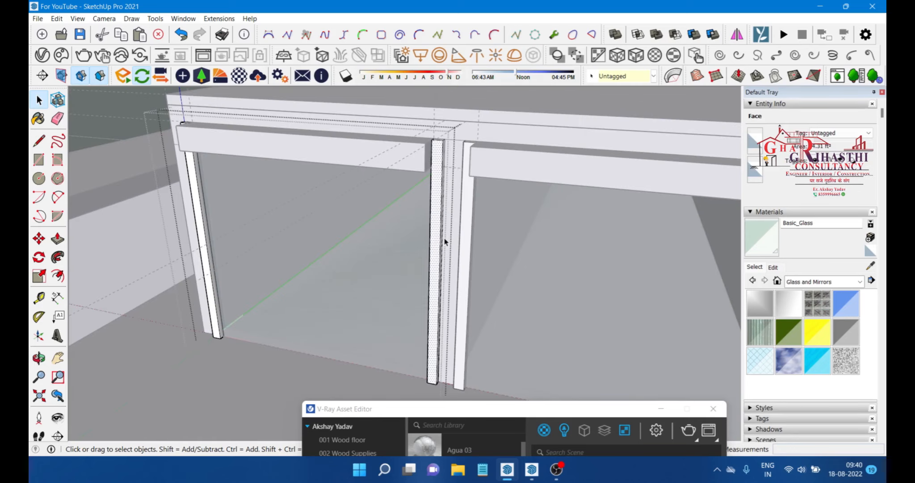
{"action": "scroll", "coordinate": [445, 242], "scroll_direction": "down", "scroll_amount": 3}
{"action": "scroll", "coordinate": [674, 168], "scroll_direction": "up", "scroll_amount": 2}
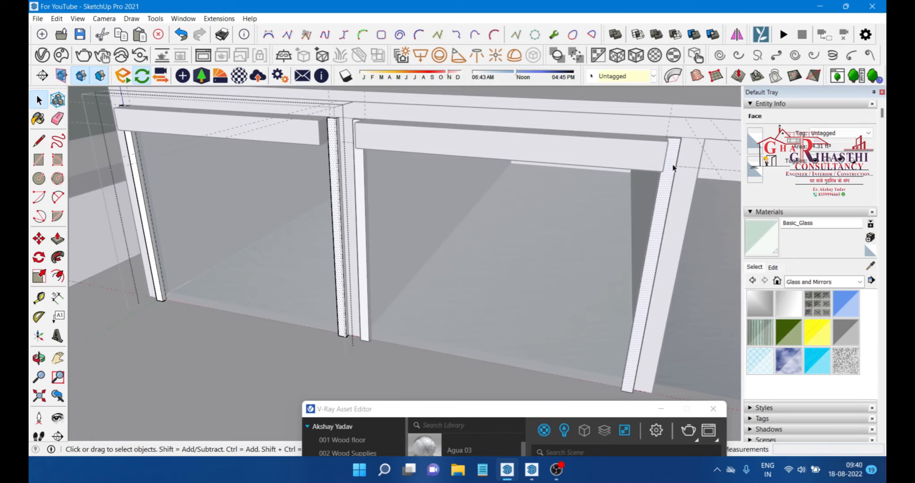
{"action": "key", "text": "p"}
{"action": "scroll", "coordinate": [336, 222], "scroll_direction": "up", "scroll_amount": 2}
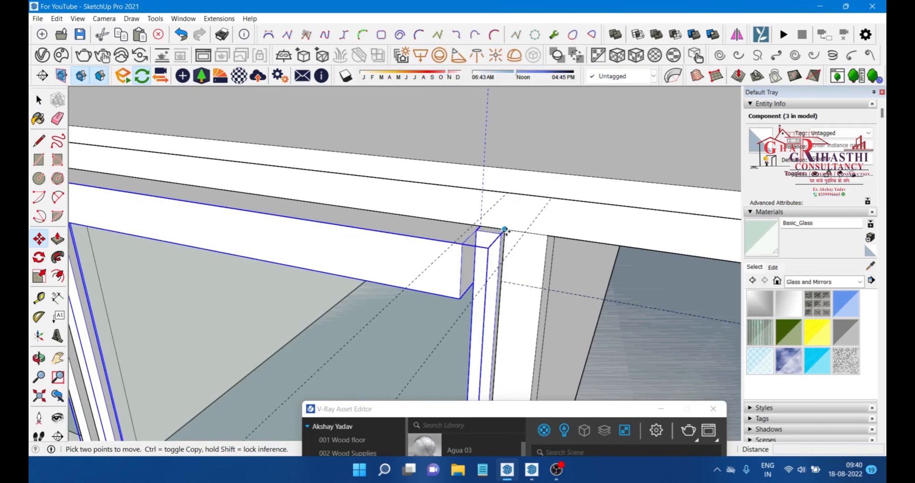
{"action": "middle_click_drag", "start_coordinate": [505, 229], "coordinate": [308, 263]}
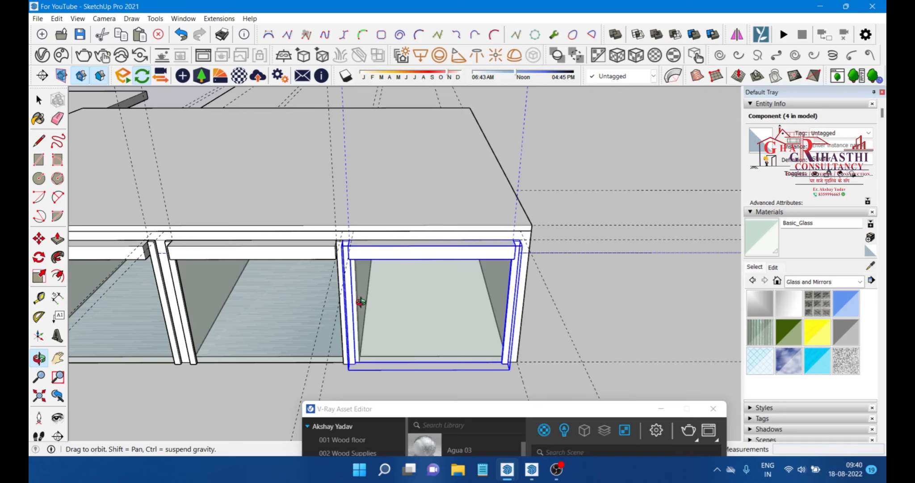
Step: Erase the stray construction guide lines around the enclosure
{"action": "scroll", "coordinate": [360, 302], "scroll_direction": "up", "scroll_amount": 5}
{"action": "key", "text": "s"}
{"action": "key", "text": "space"}
{"action": "scroll", "coordinate": [342, 192], "scroll_direction": "down", "scroll_amount": 3}
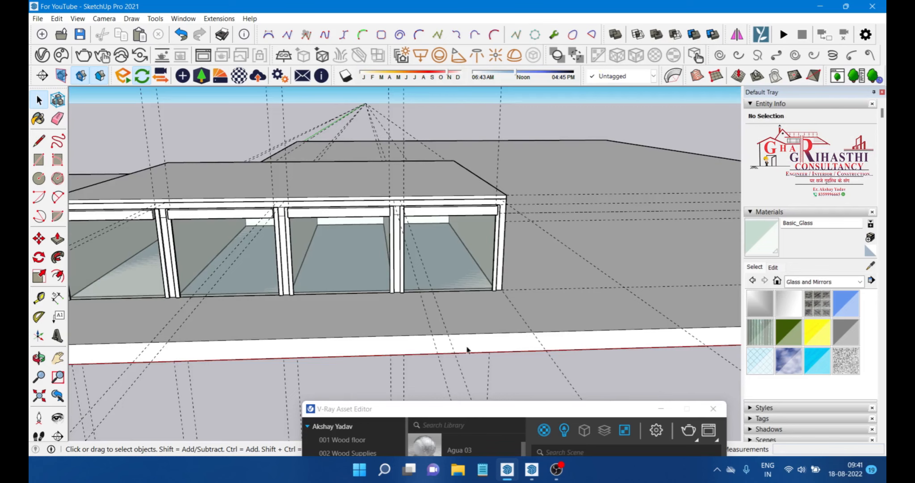
{"action": "scroll", "coordinate": [565, 132], "scroll_direction": "down", "scroll_amount": 5}
{"action": "key", "text": "e"}
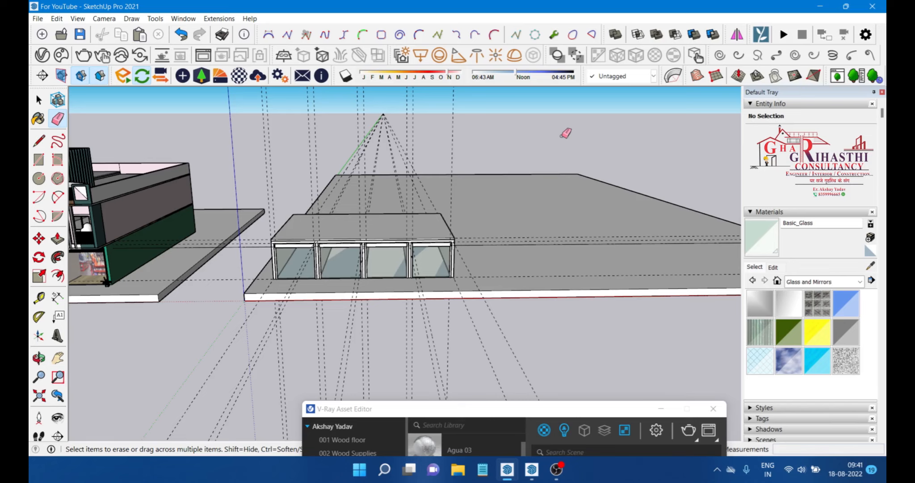
{"action": "key", "text": "ctrl+z"}
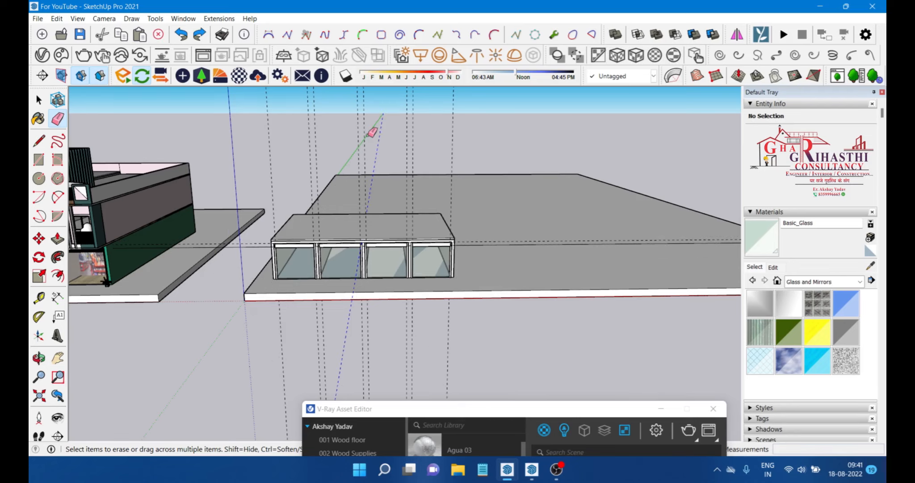
{"action": "left_click_drag", "start_coordinate": [367, 135], "coordinate": [254, 139]}
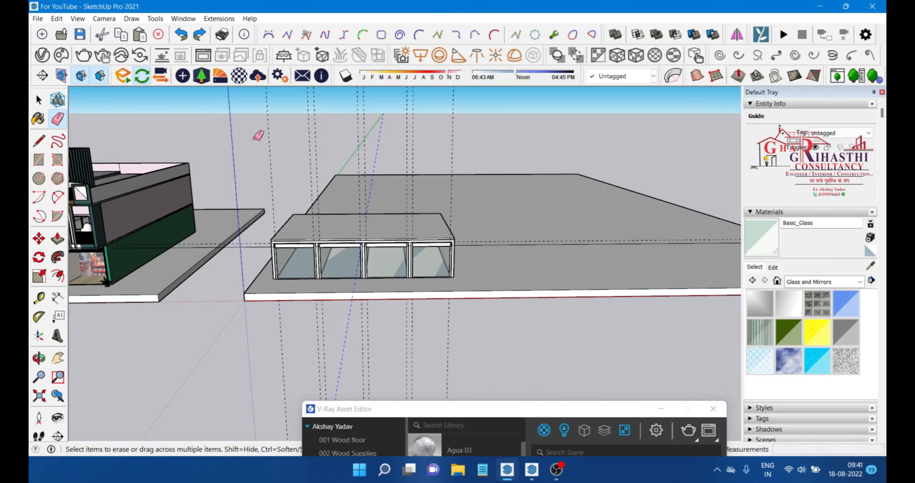
{"action": "key", "text": "space"}
{"action": "scroll", "coordinate": [309, 214], "scroll_direction": "up", "scroll_amount": 5}
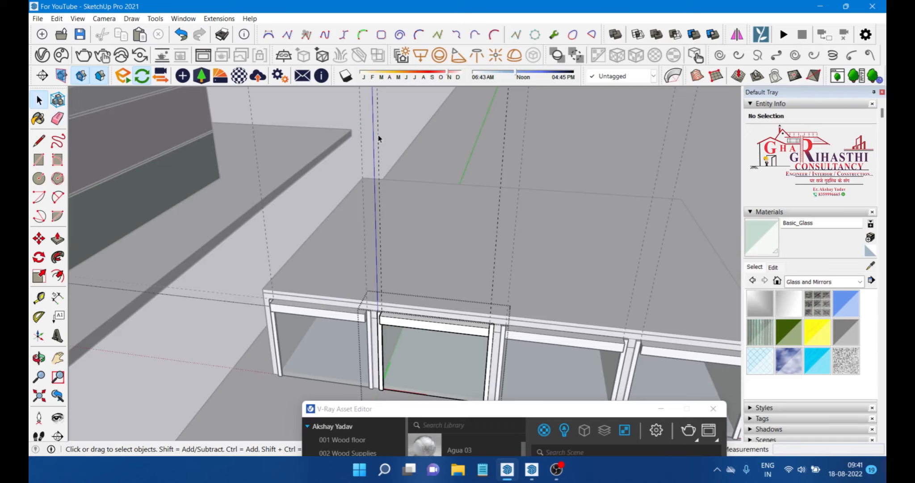
{"action": "key", "text": "e"}
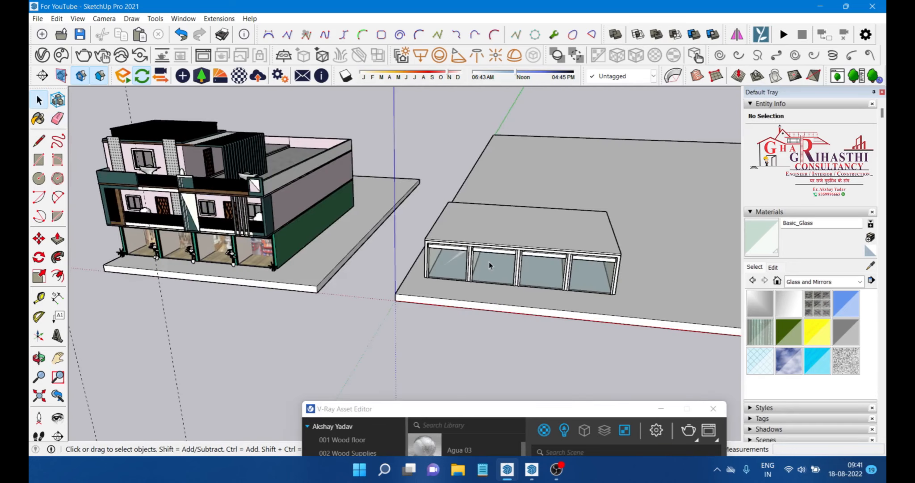
{"action": "middle_click_drag", "start_coordinate": [489, 262], "coordinate": [549, 245]}
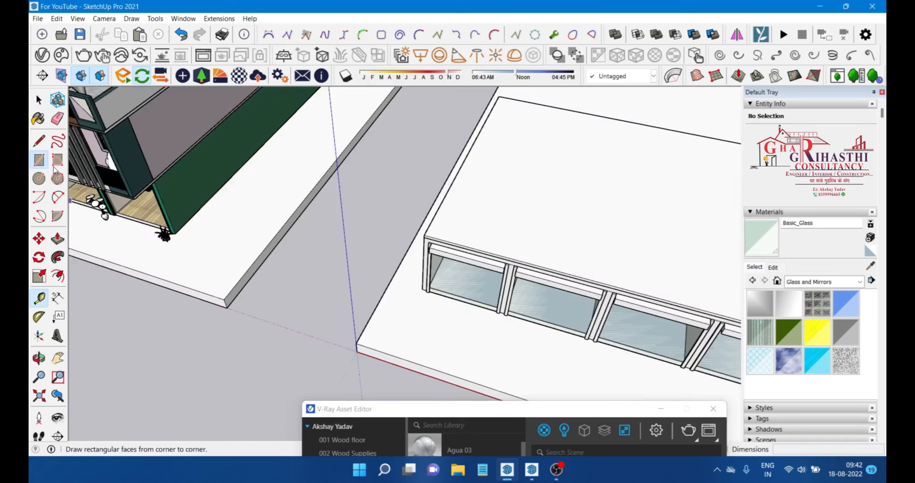
Step: Draw a rectangle covering the top of the enclosure's slab
{"action": "scroll", "coordinate": [426, 236], "scroll_direction": "up", "scroll_amount": 3}
{"action": "left_click", "coordinate": [426, 235]}
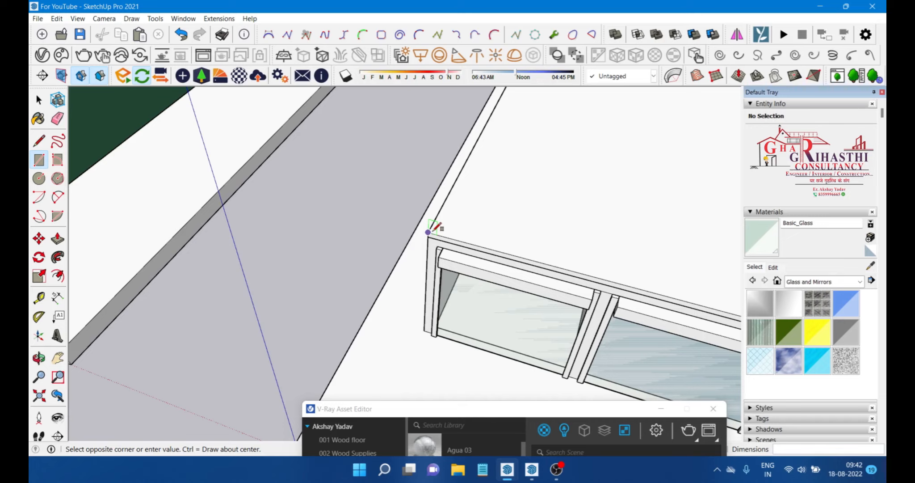
{"action": "scroll", "coordinate": [429, 232], "scroll_direction": "down", "scroll_amount": 5}
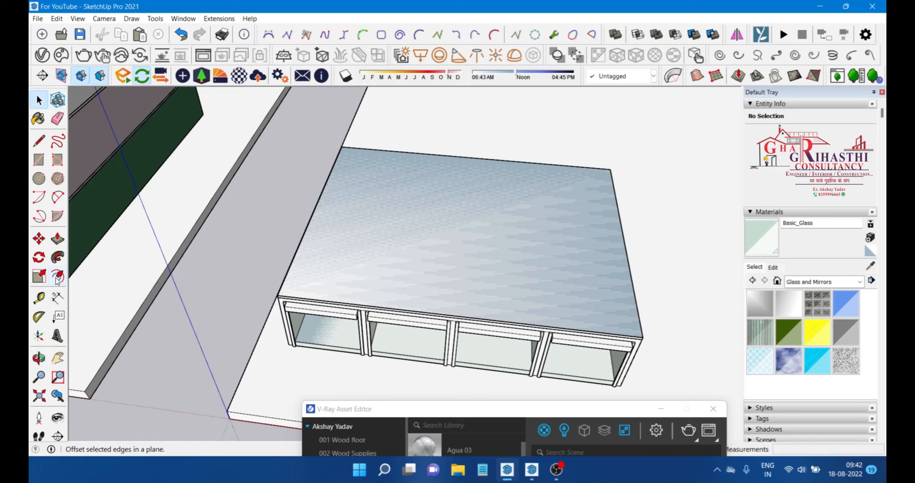
{"action": "left_click", "coordinate": [57, 277]}
{"action": "left_click", "coordinate": [415, 376]}
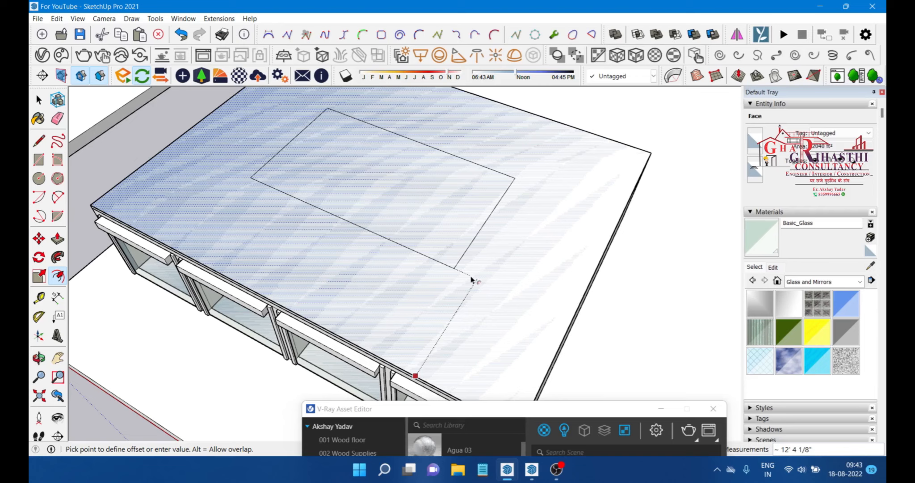
{"action": "key", "text": "Escape"}
Step: Select the top rectangle together with its edges and make it a group
{"action": "scroll", "coordinate": [483, 299], "scroll_direction": "down", "scroll_amount": 5}
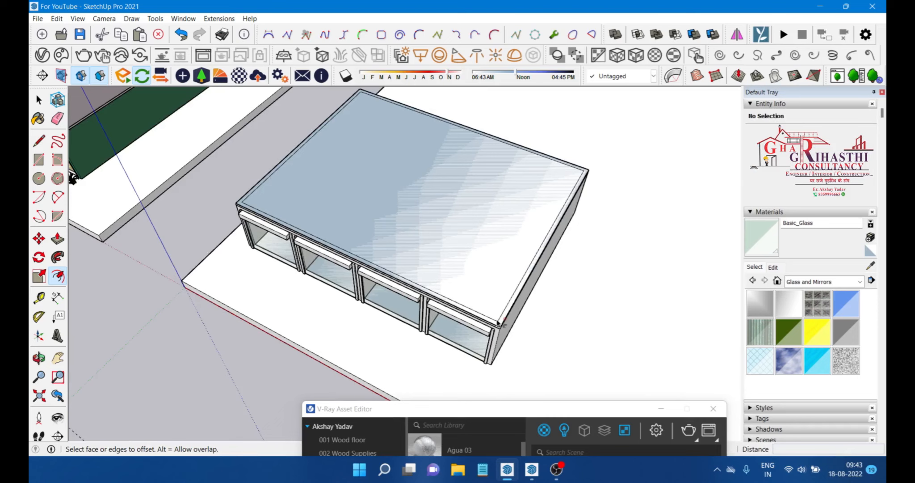
{"action": "key", "text": "space"}
{"action": "left_click", "coordinate": [478, 267]}
{"action": "scroll", "coordinate": [478, 267], "scroll_direction": "up", "scroll_amount": 5}
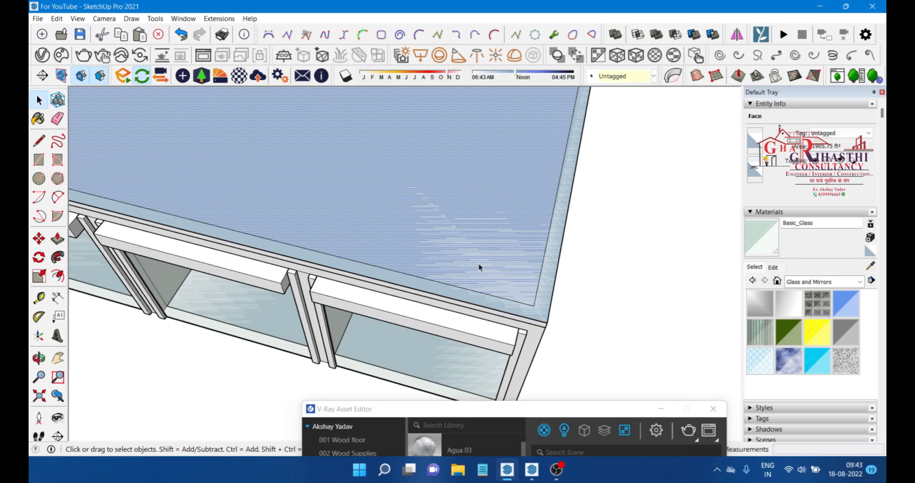
{"action": "right_click", "coordinate": [545, 282]}
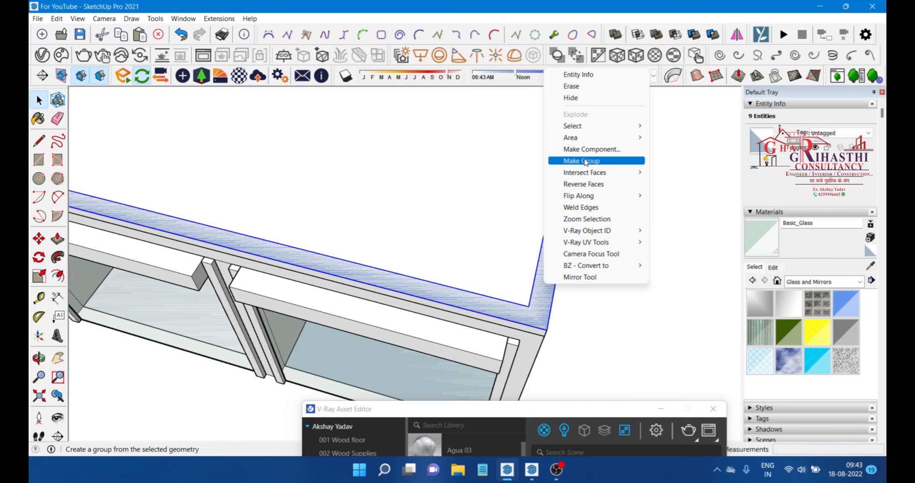
{"action": "left_click", "coordinate": [585, 162]}
{"action": "scroll", "coordinate": [546, 318], "scroll_direction": "down", "scroll_amount": 2}
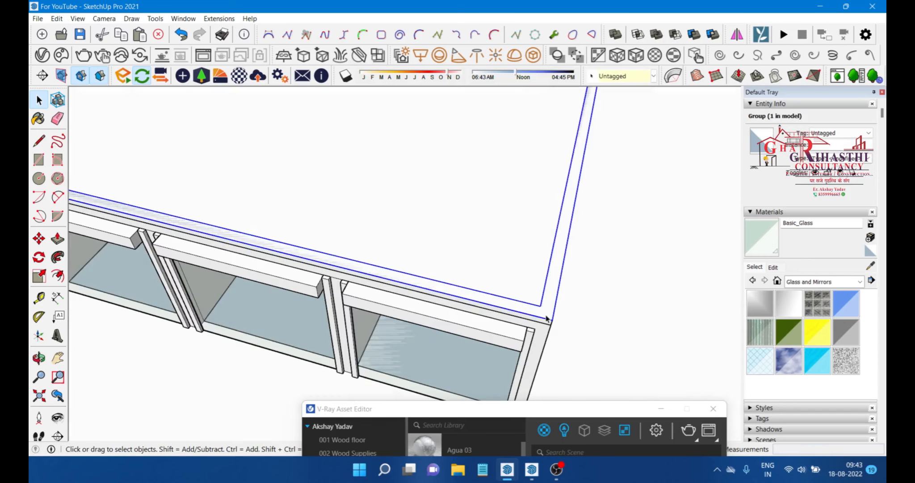
Step: Copy a vertical edge across the upper wall's front face to divide it into sections
{"action": "scroll", "coordinate": [548, 315], "scroll_direction": "up", "scroll_amount": 1}
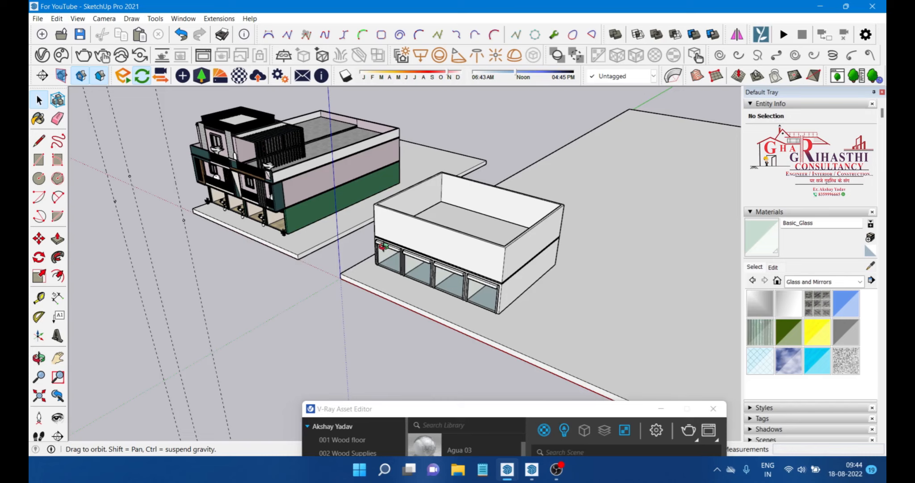
{"action": "middle_click_drag", "start_coordinate": [383, 245], "coordinate": [403, 190]}
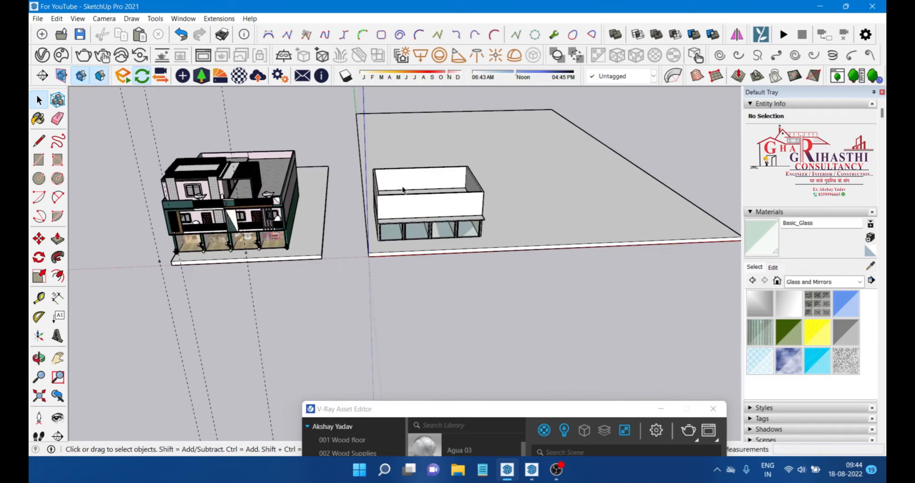
{"action": "scroll", "coordinate": [403, 190], "scroll_direction": "up", "scroll_amount": 3}
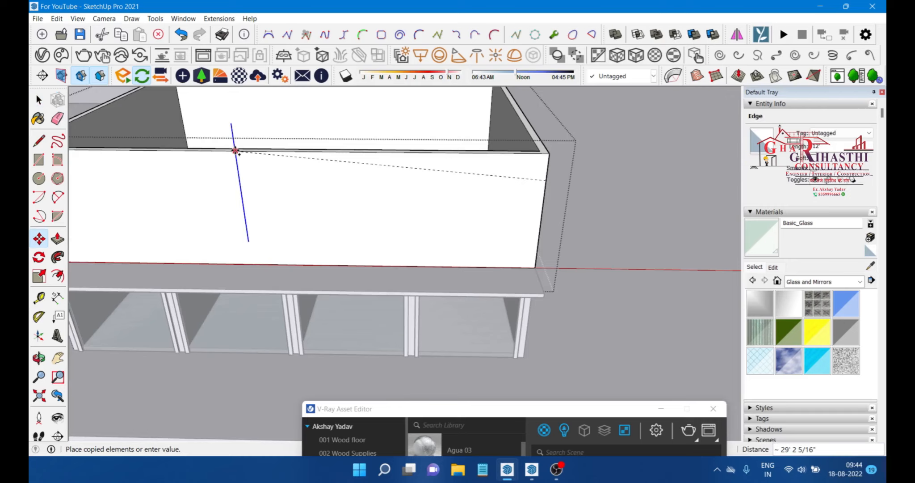
{"action": "scroll", "coordinate": [295, 178], "scroll_direction": "down", "scroll_amount": 1}
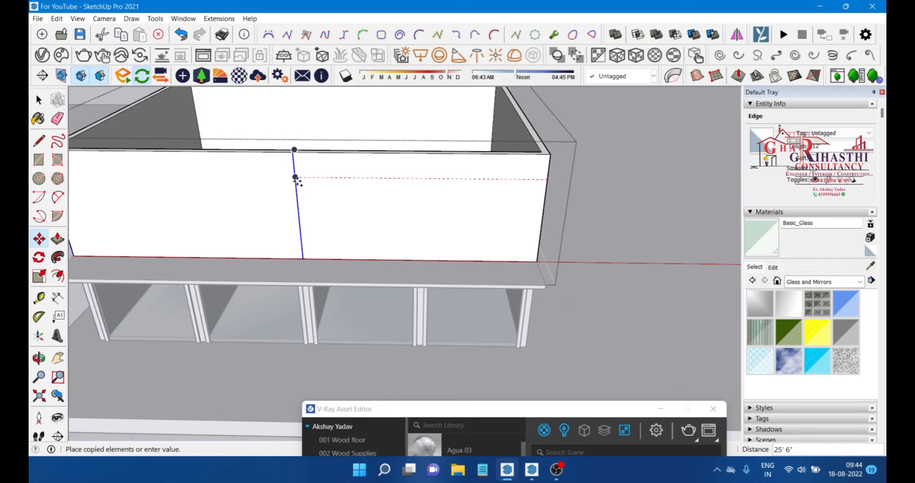
{"action": "left_click", "coordinate": [296, 177]}
{"action": "scroll", "coordinate": [270, 203], "scroll_direction": "down", "scroll_amount": 4}
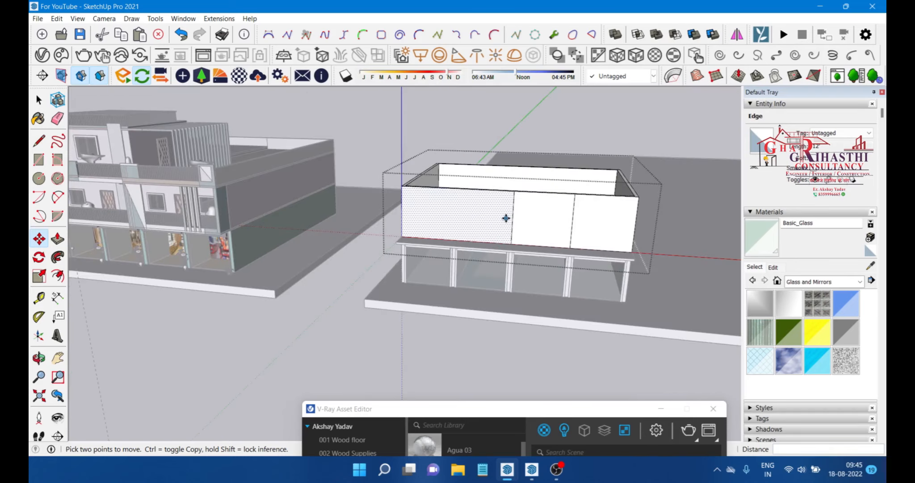
{"action": "scroll", "coordinate": [506, 218], "scroll_direction": "up", "scroll_amount": 4}
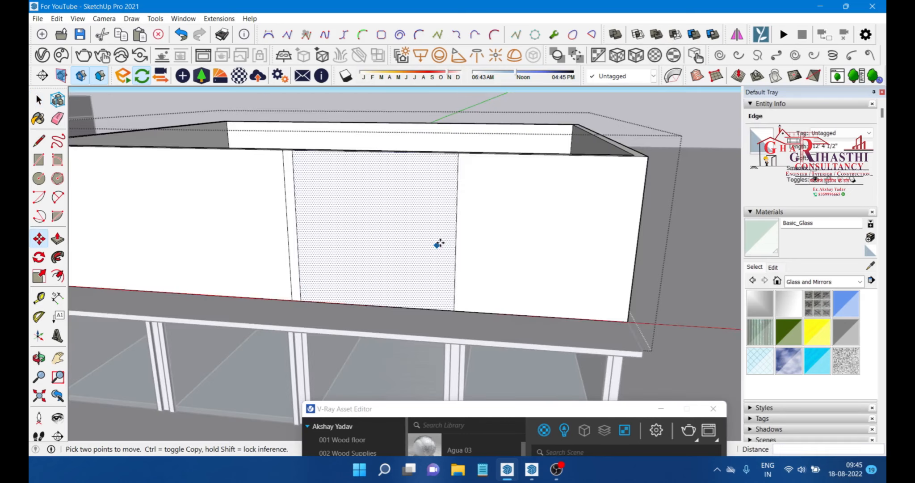
Step: Place guide lines 3 feet in on the upper wall and cut window and door openings through it
{"action": "middle_click_drag", "start_coordinate": [440, 243], "coordinate": [380, 264]}
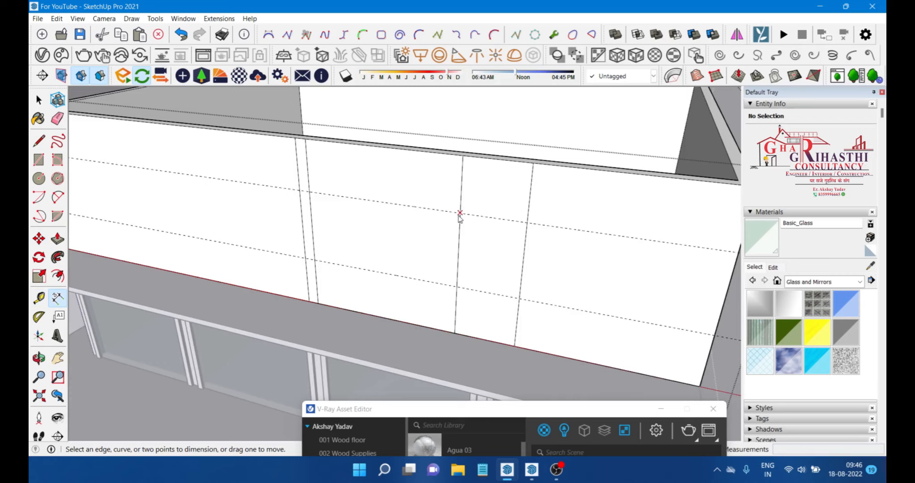
{"action": "left_click", "coordinate": [460, 213]}
{"action": "left_click", "coordinate": [455, 332]}
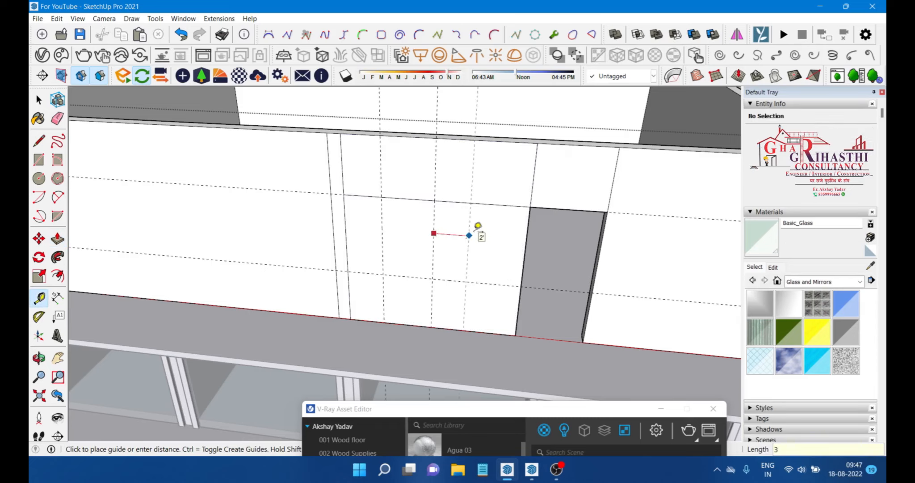
{"action": "key", "text": "Return"}
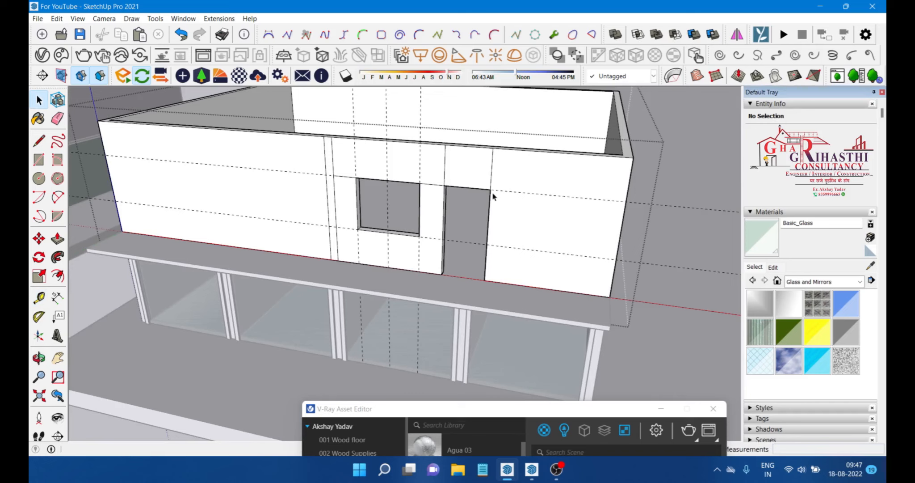
{"action": "scroll", "coordinate": [494, 196], "scroll_direction": "up", "scroll_amount": 2}
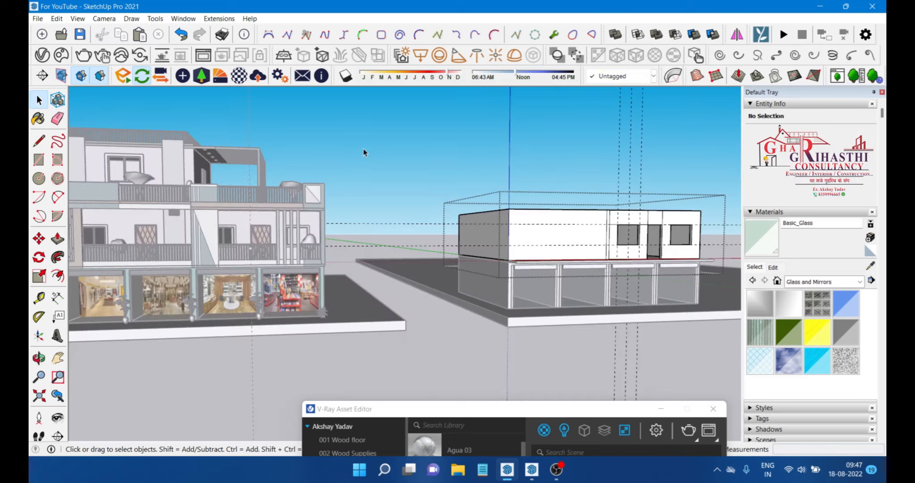
Step: Place a guide 6 feet from the vertical division on the upper wall's left section
{"action": "middle_click_drag", "start_coordinate": [202, 210], "coordinate": [200, 213]}
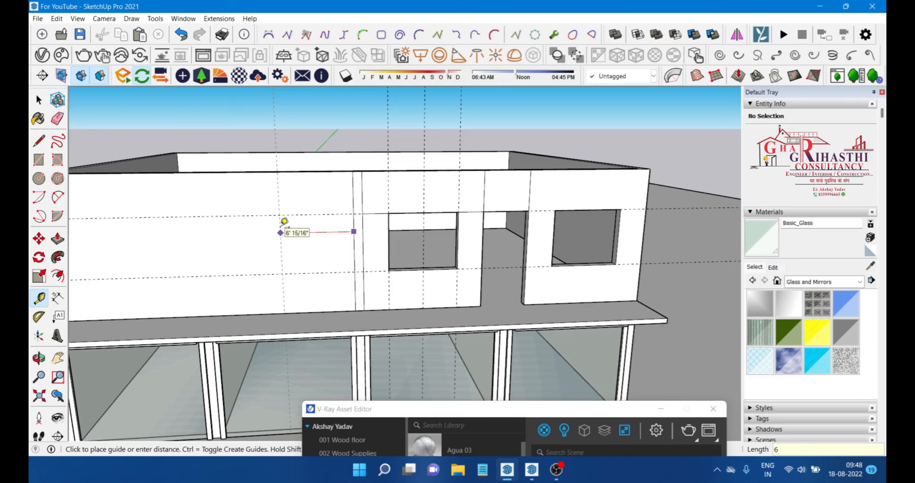
{"action": "type", "text": "'"}
{"action": "key", "text": "Return"}
Step: Finish the guide and copy vertical edges across the upper wall's left section, spacing a copy 3 feet apart
{"action": "middle_click_drag", "start_coordinate": [280, 232], "coordinate": [339, 230], "text": "shift"}
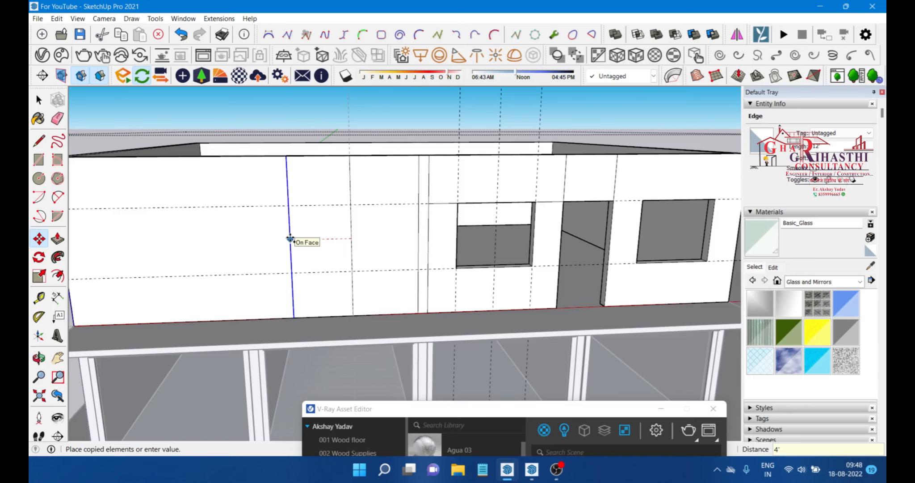
{"action": "middle_click_drag", "start_coordinate": [290, 239], "coordinate": [244, 225]}
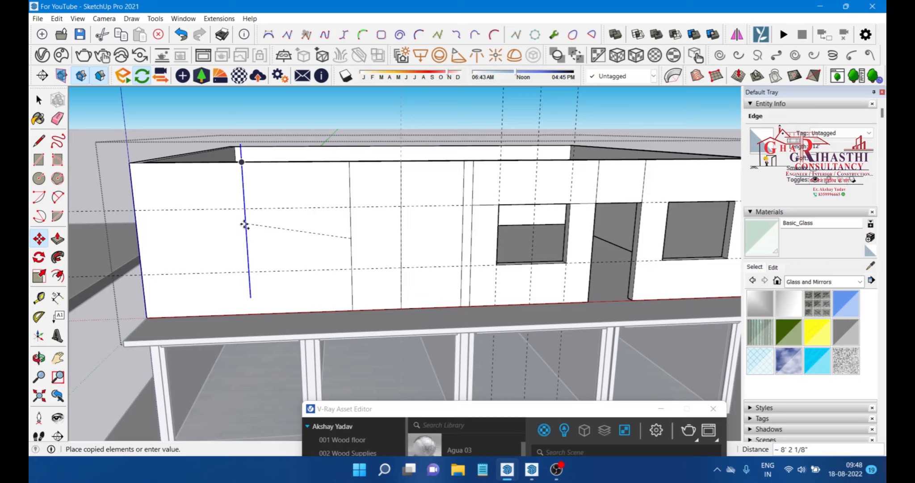
{"action": "left_click", "coordinate": [246, 227]}
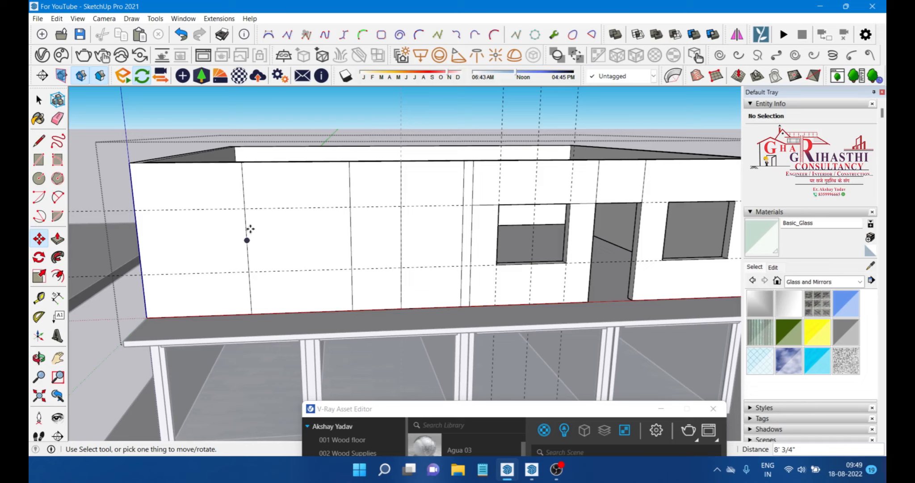
{"action": "left_click", "coordinate": [247, 240], "text": "ctrl"}
{"action": "type", "text": "3"}
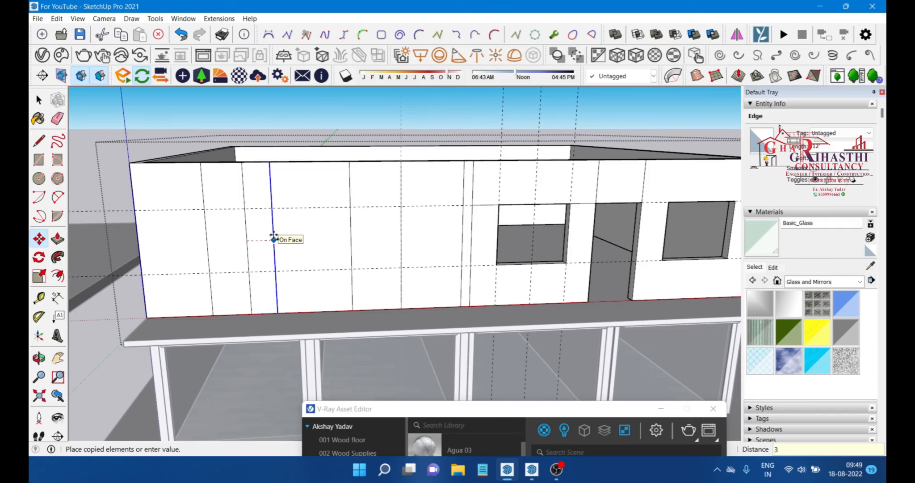
Step: Create a small ventilator opening high on the upper wall's middle section
{"action": "middle_click_drag", "start_coordinate": [274, 239], "coordinate": [448, 217]}
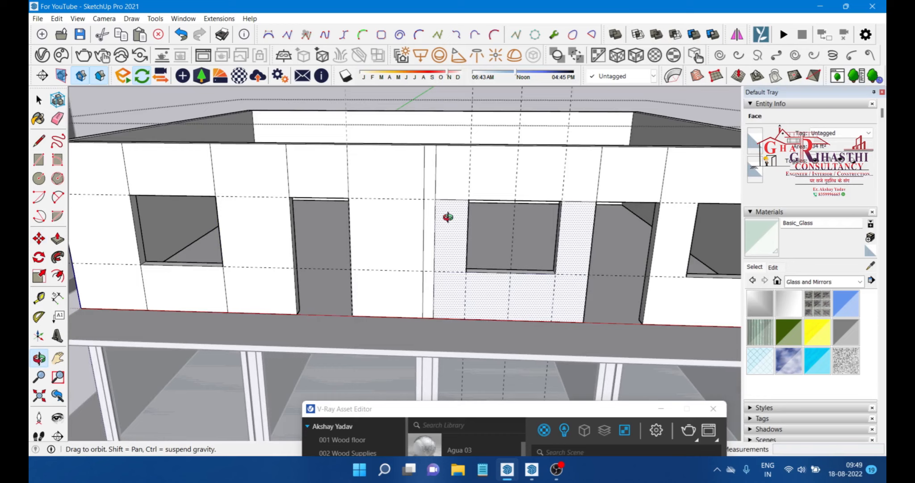
{"action": "scroll", "coordinate": [408, 201], "scroll_direction": "up", "scroll_amount": 3}
{"action": "key", "text": "t"}
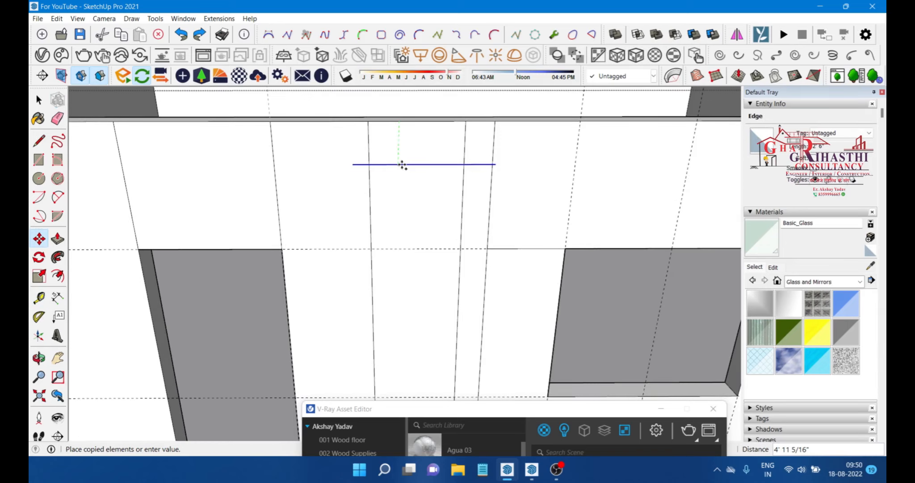
{"action": "middle_click_drag", "start_coordinate": [403, 165], "coordinate": [402, 165]}
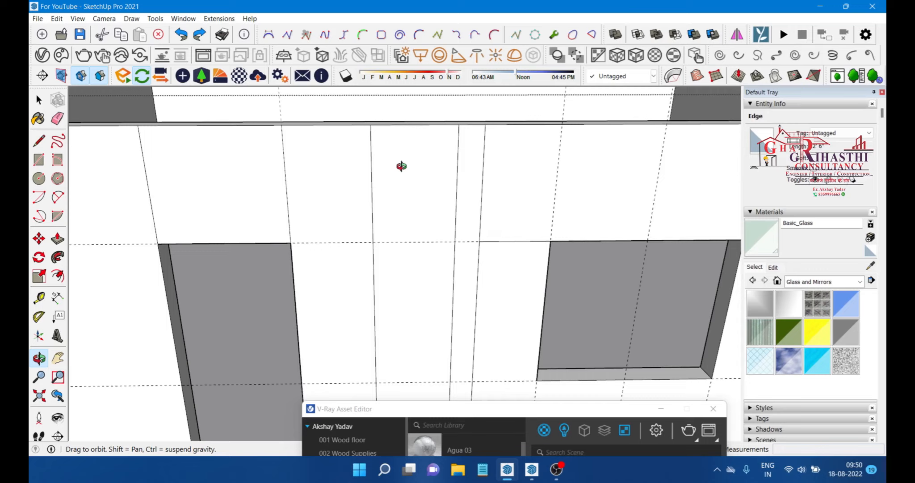
{"action": "key", "text": "e"}
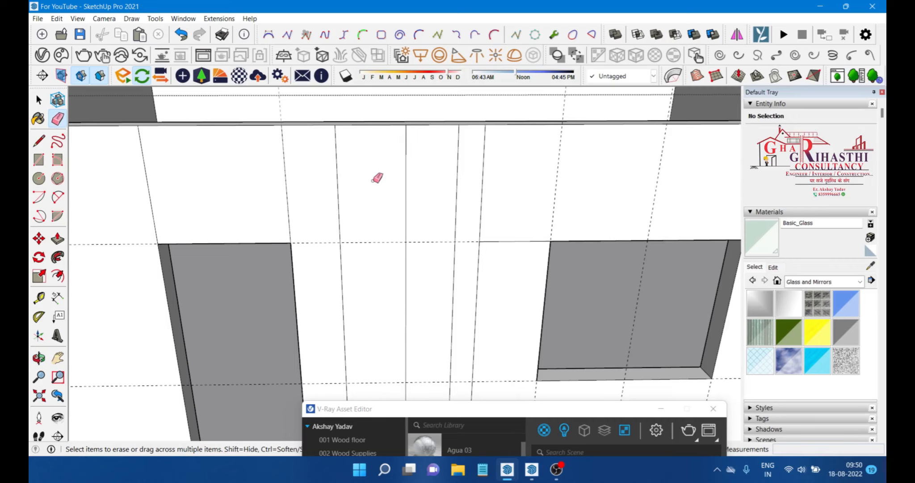
{"action": "key", "text": "m"}
{"action": "middle_click_drag", "start_coordinate": [377, 178], "coordinate": [574, 380]}
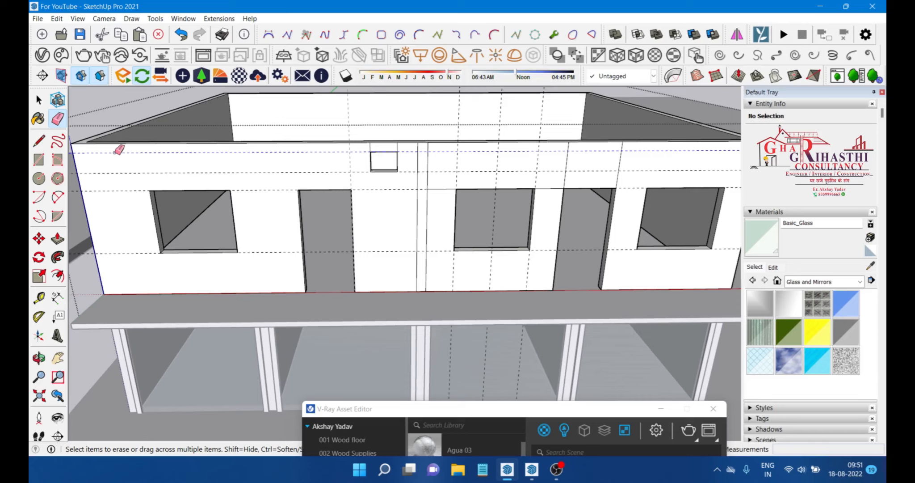
Step: Offset the window panel's face 4 inches inward to form a frame
{"action": "scroll", "coordinate": [361, 118], "scroll_direction": "down", "scroll_amount": 5}
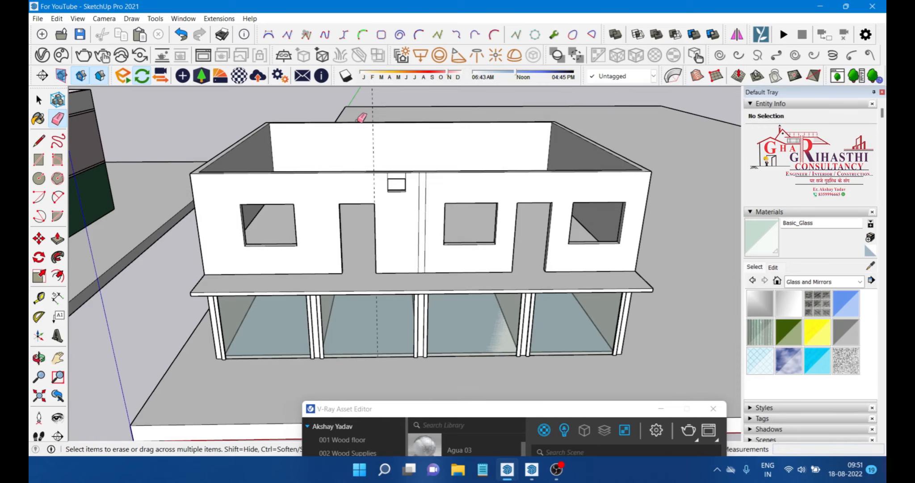
{"action": "key", "text": "space"}
{"action": "scroll", "coordinate": [393, 172], "scroll_direction": "up", "scroll_amount": 10}
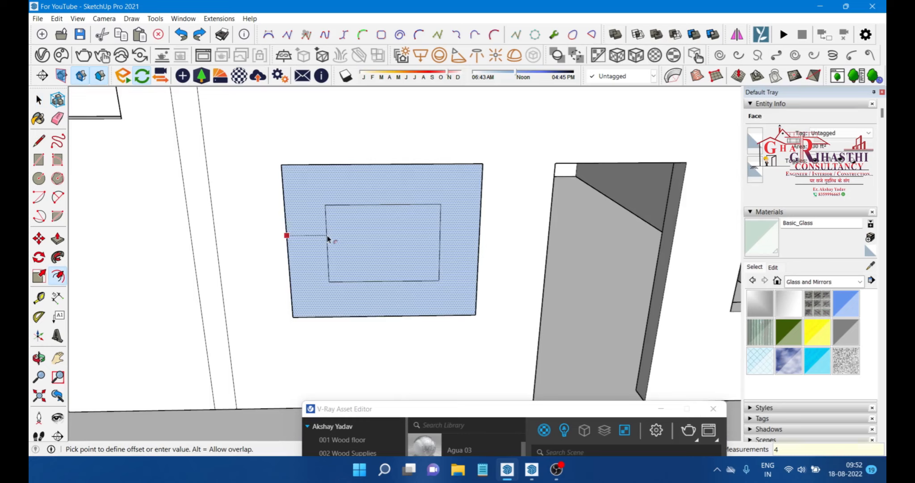
{"action": "key", "text": "Return"}
Step: Copy the frame's vertical edge to the middle to split the window into two panes
{"action": "key", "text": "t"}
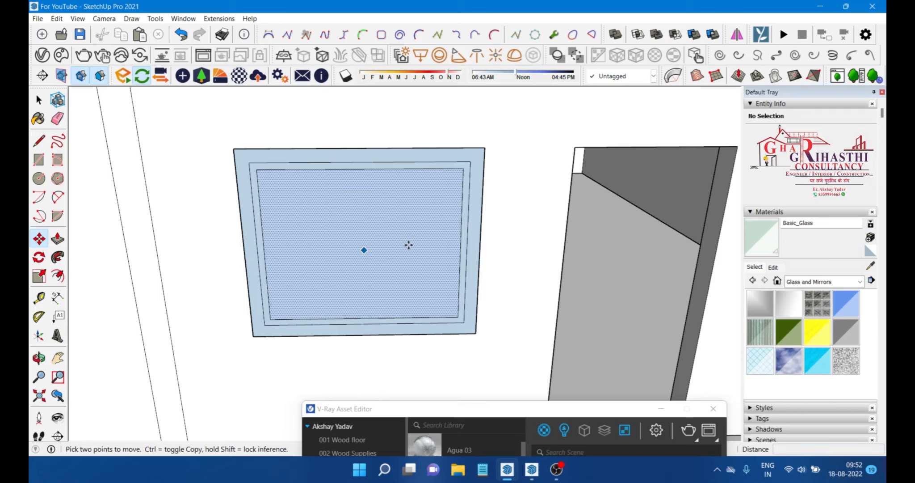
{"action": "key", "text": "ctrl"}
{"action": "left_click", "coordinate": [461, 230]}
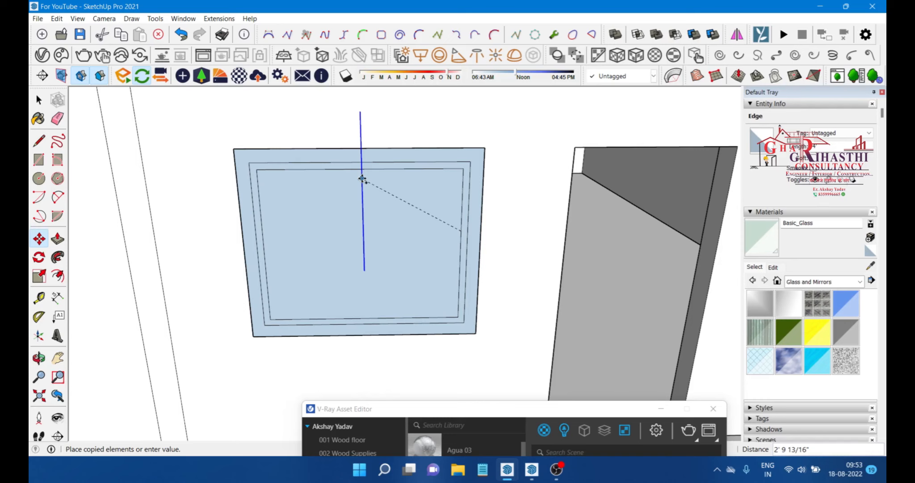
{"action": "left_click", "coordinate": [363, 179]}
{"action": "scroll", "coordinate": [386, 242], "scroll_direction": "down", "scroll_amount": 5}
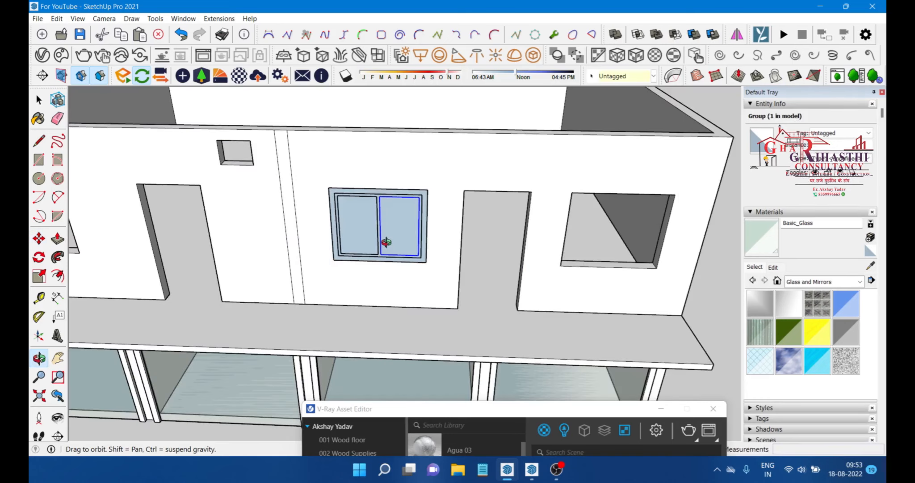
Step: Push/pull the window frame outward 6 inches
{"action": "right_click", "coordinate": [383, 177]}
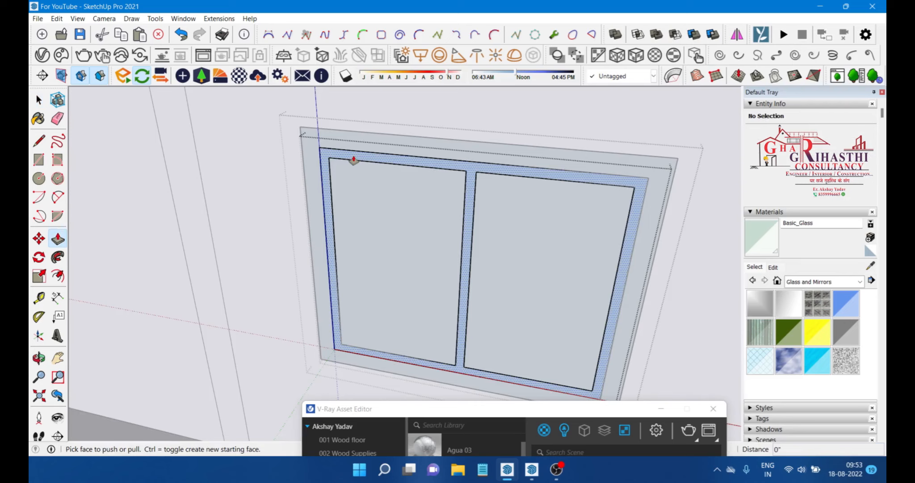
{"action": "left_click_drag", "start_coordinate": [354, 160], "coordinate": [276, 158]}
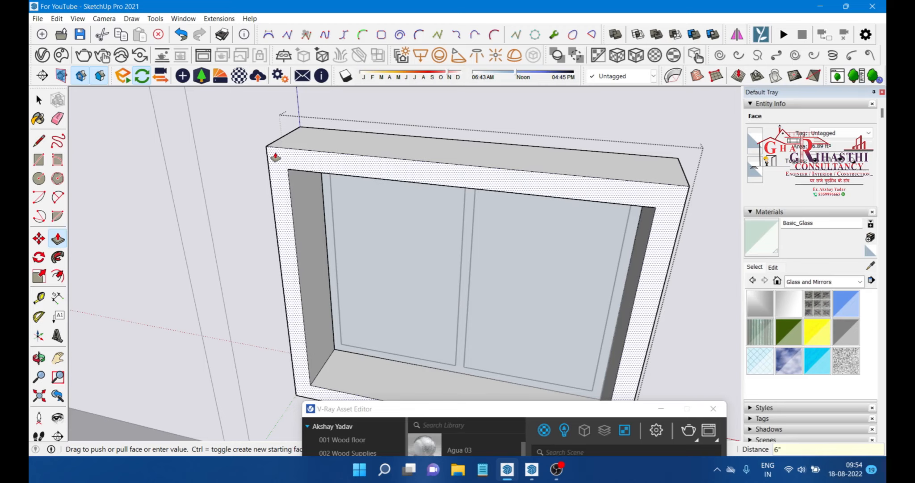
{"action": "scroll", "coordinate": [286, 188], "scroll_direction": "up", "scroll_amount": 4}
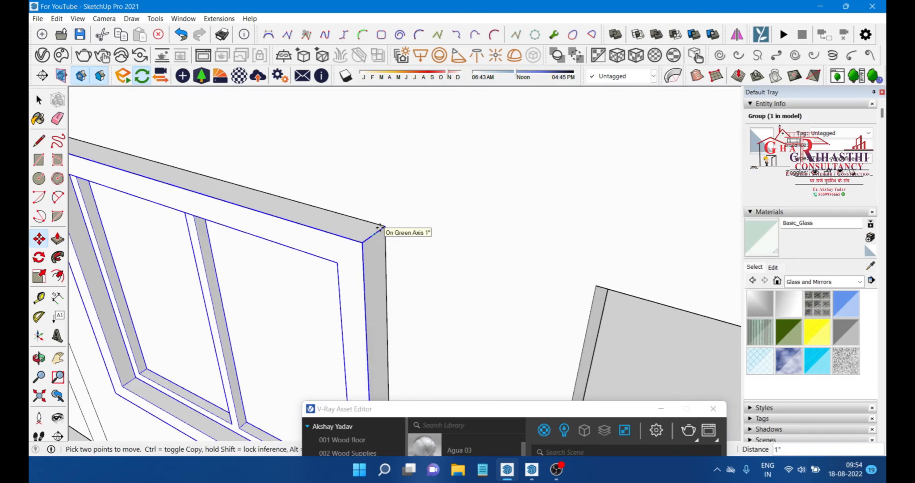
{"action": "key", "text": "space"}
{"action": "scroll", "coordinate": [401, 216], "scroll_direction": "down", "scroll_amount": 4}
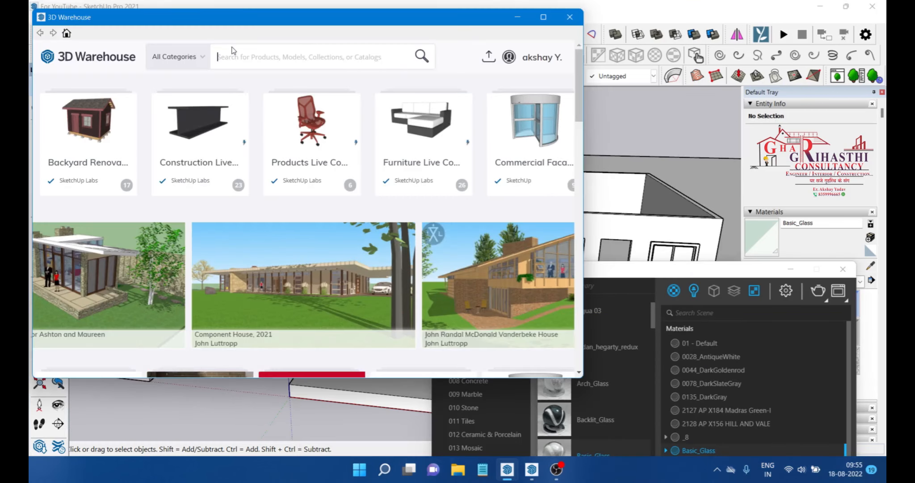
Step: Search 3D Warehouse for door models and insert doors into the upper storey's door openings
{"action": "type", "text": "door"}
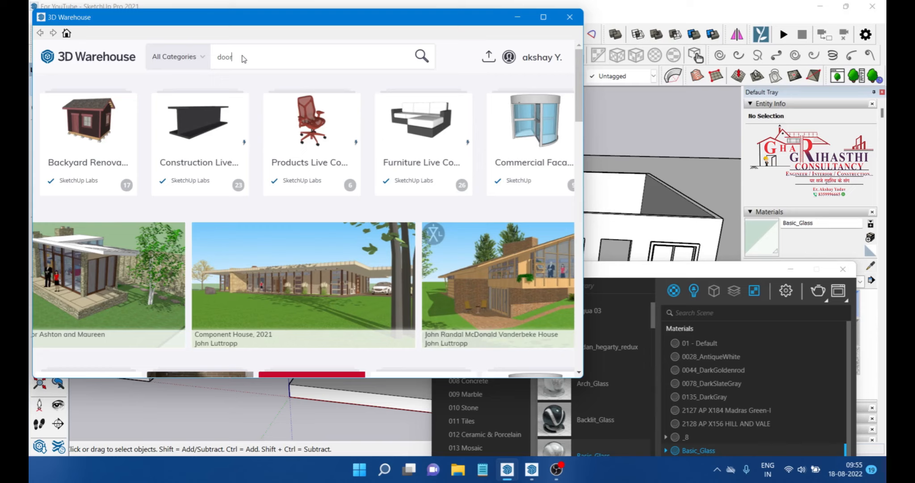
{"action": "key", "text": "Return"}
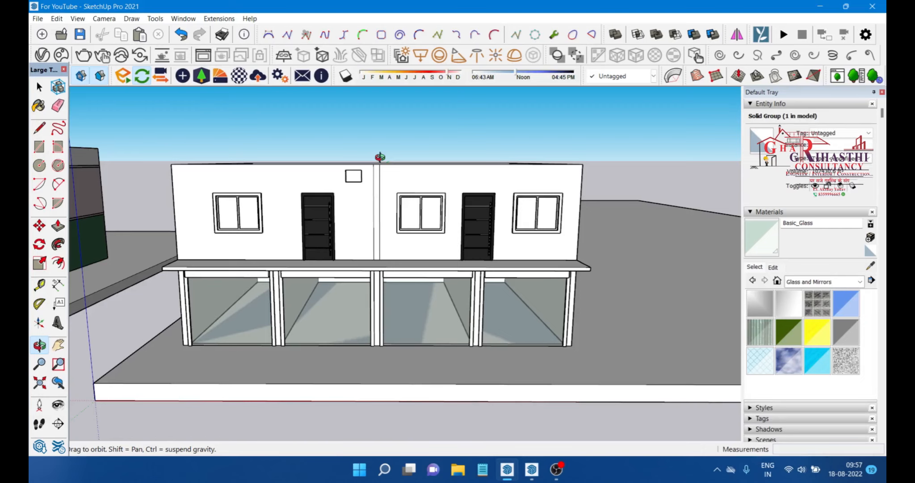
{"action": "key", "text": "space"}
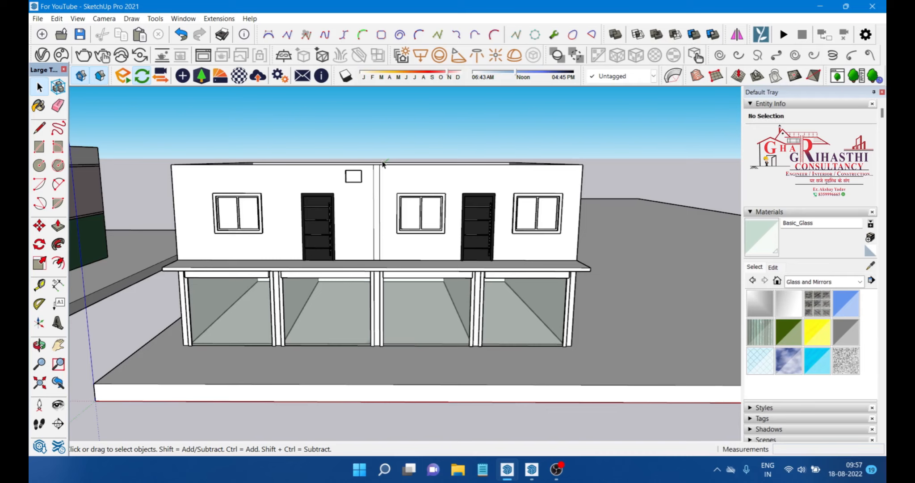
Step: Rotate the louvred vent component to align it with the small wall opening
{"action": "scroll", "coordinate": [443, 249], "scroll_direction": "up", "scroll_amount": 3}
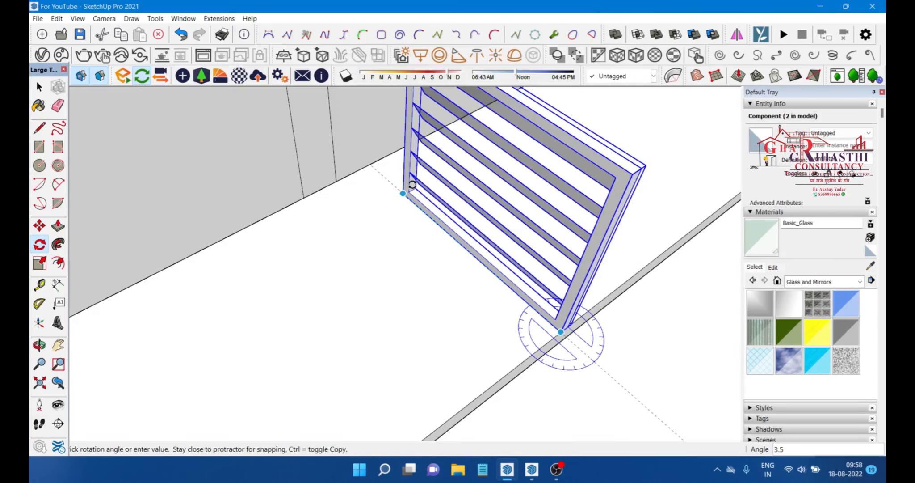
{"action": "middle_click_drag", "start_coordinate": [412, 184], "coordinate": [502, 202]}
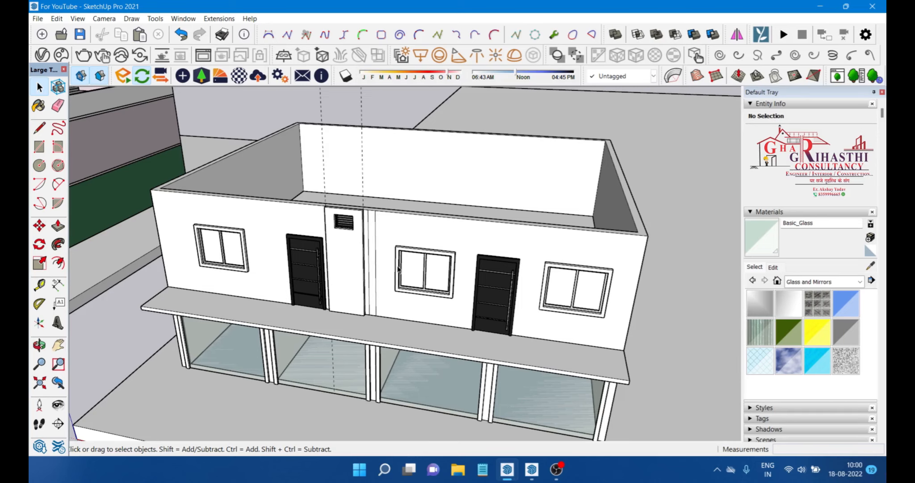
Step: Convert the building's top group into a component
{"action": "scroll", "coordinate": [398, 270], "scroll_direction": "down", "scroll_amount": 5}
{"action": "middle_click_drag", "start_coordinate": [398, 269], "coordinate": [573, 203]}
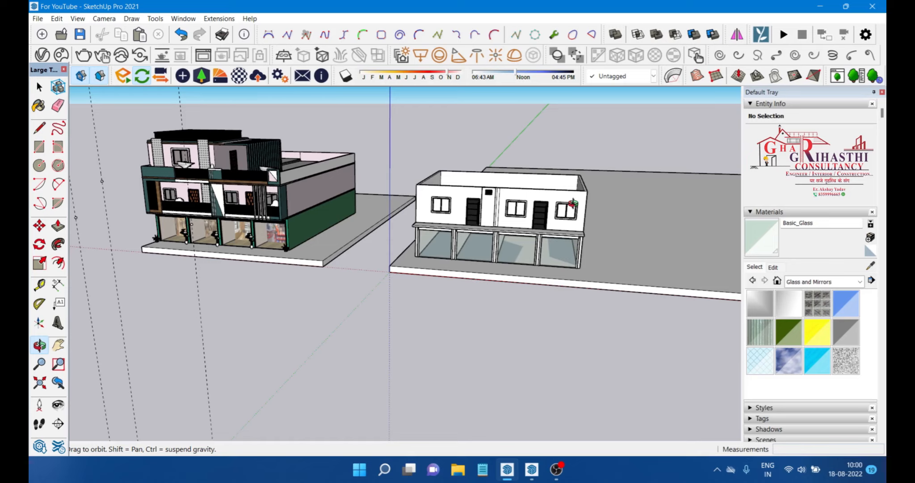
{"action": "right_click", "coordinate": [520, 204]}
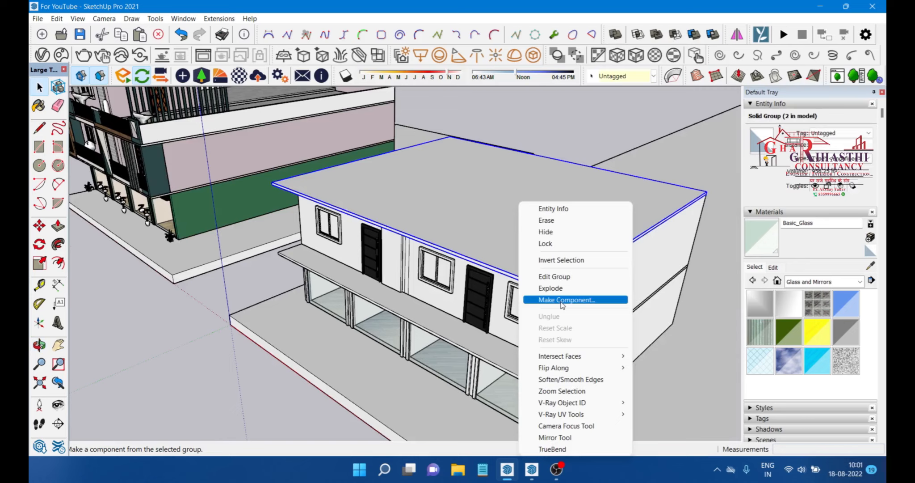
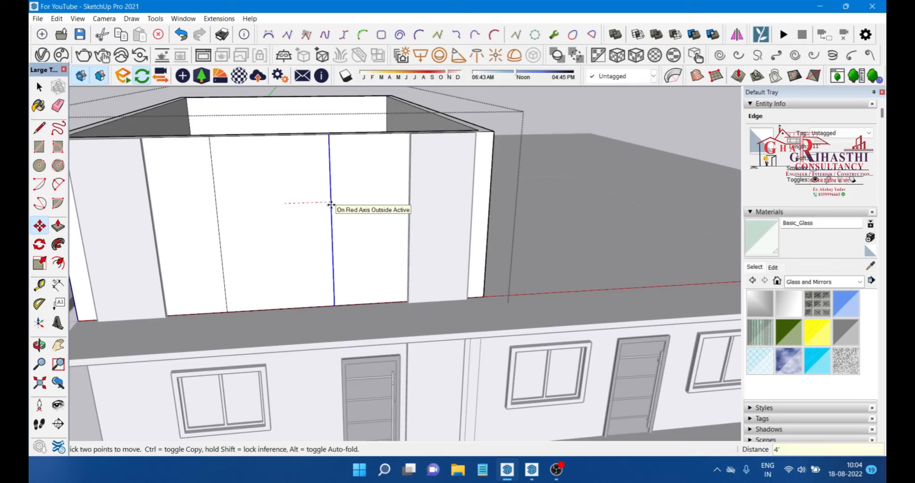
Step: Move the vertical dividing edge on the upper storey's front wall 3 feet along the red axis
{"action": "type", "text": "3"}
{"action": "key", "text": "Return"}
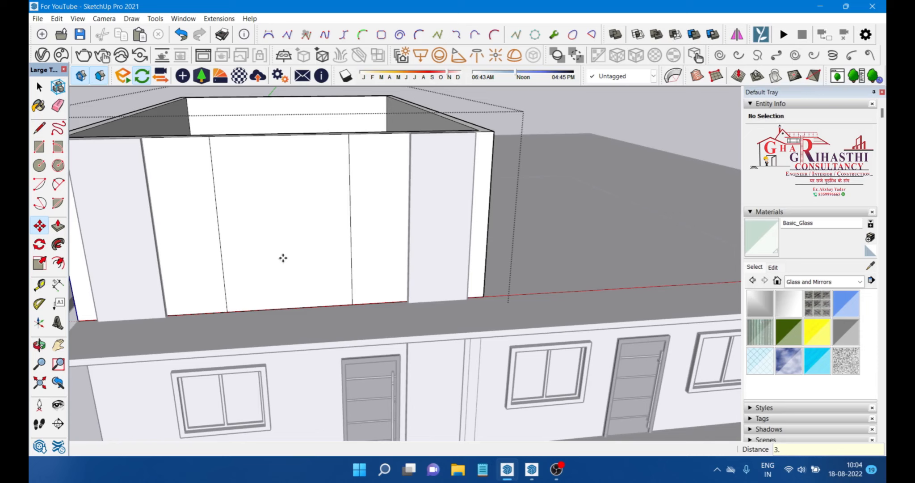
{"action": "middle_click_drag", "start_coordinate": [282, 258], "coordinate": [272, 252]}
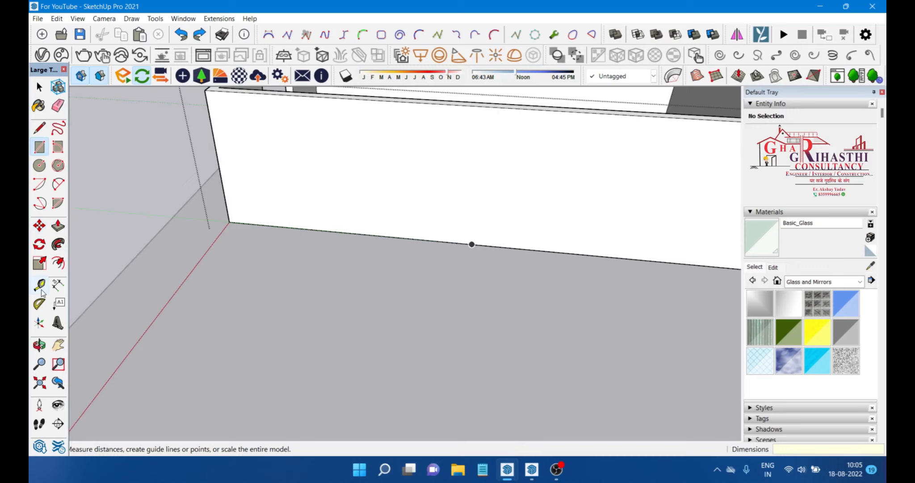
Step: Create guide lines from the slab corner and edge with the Tape Measure tool
{"action": "left_click", "coordinate": [41, 293]}
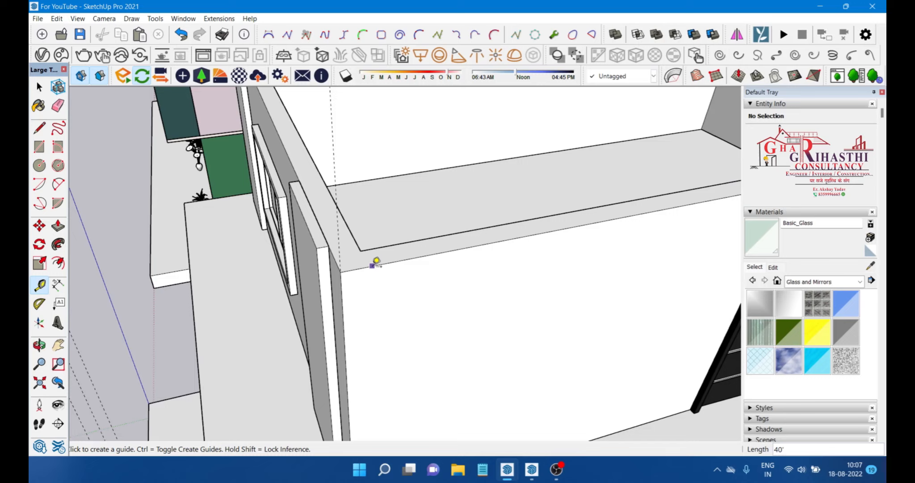
{"action": "left_click", "coordinate": [375, 262]}
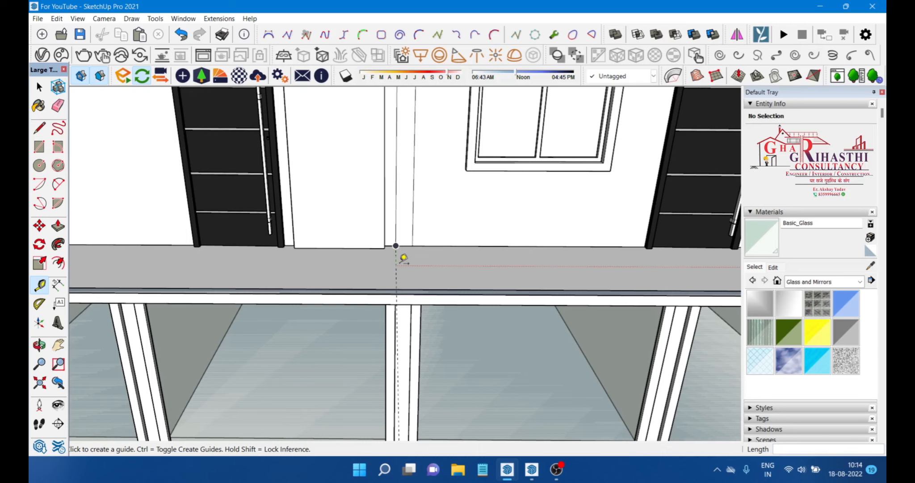
{"action": "middle_click_drag", "start_coordinate": [404, 258], "coordinate": [334, 331]}
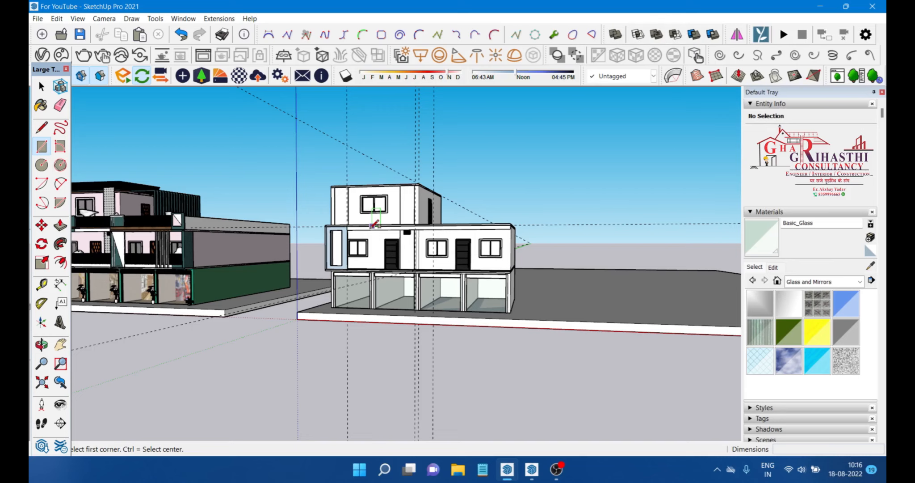
Step: Draw a rectangle on the facade, then Union the selected glass panel and wall groups into one solid
{"action": "middle_click_drag", "start_coordinate": [374, 225], "coordinate": [483, 246]}
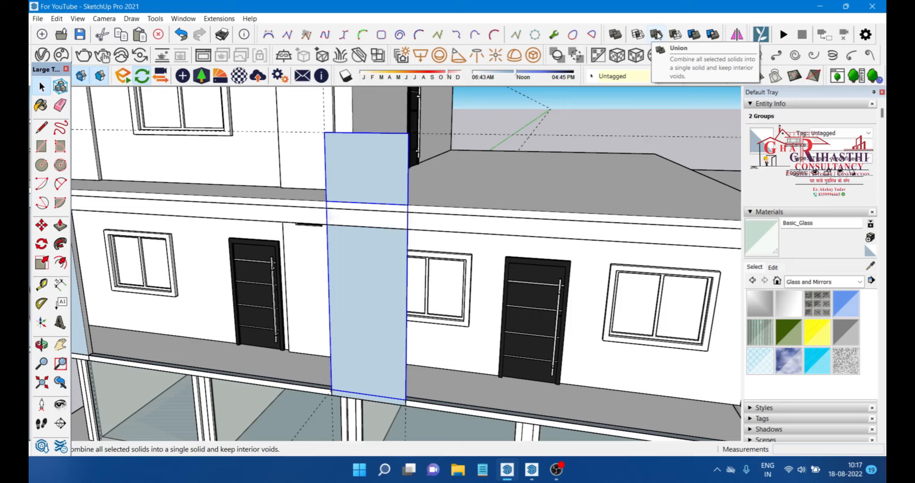
{"action": "left_click", "coordinate": [657, 35]}
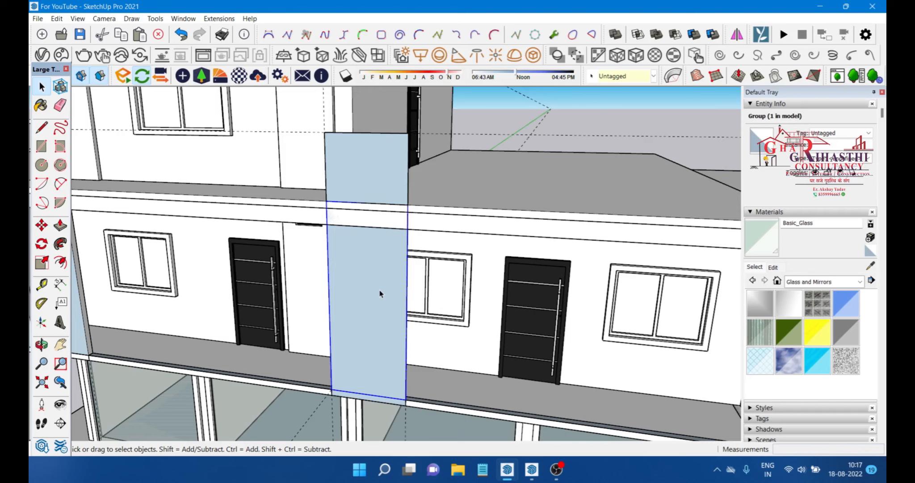
{"action": "middle_click_drag", "start_coordinate": [380, 294], "coordinate": [460, 152]}
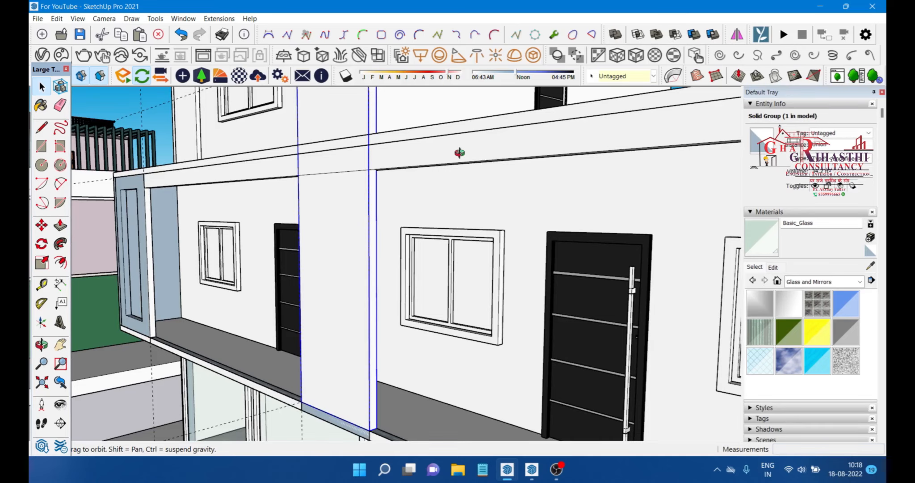
{"action": "middle_click_drag", "start_coordinate": [460, 152], "coordinate": [486, 225]}
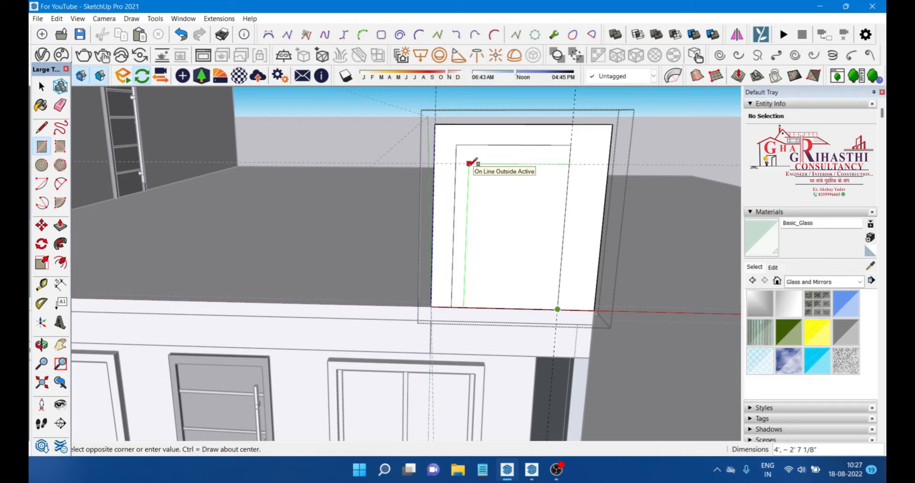
Step: Undo the rectangle on the top wall face and switch back to the Tape Measure tool
{"action": "key", "text": "ctrl+z"}
{"action": "key", "text": "t"}
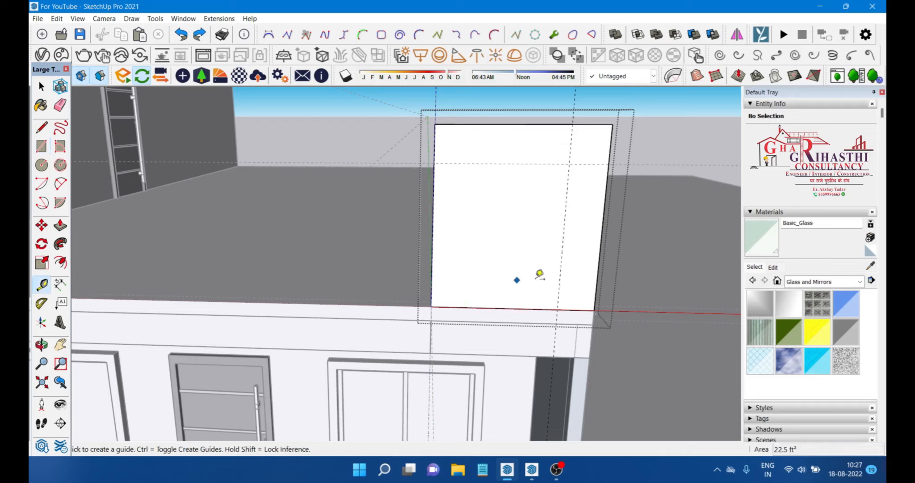